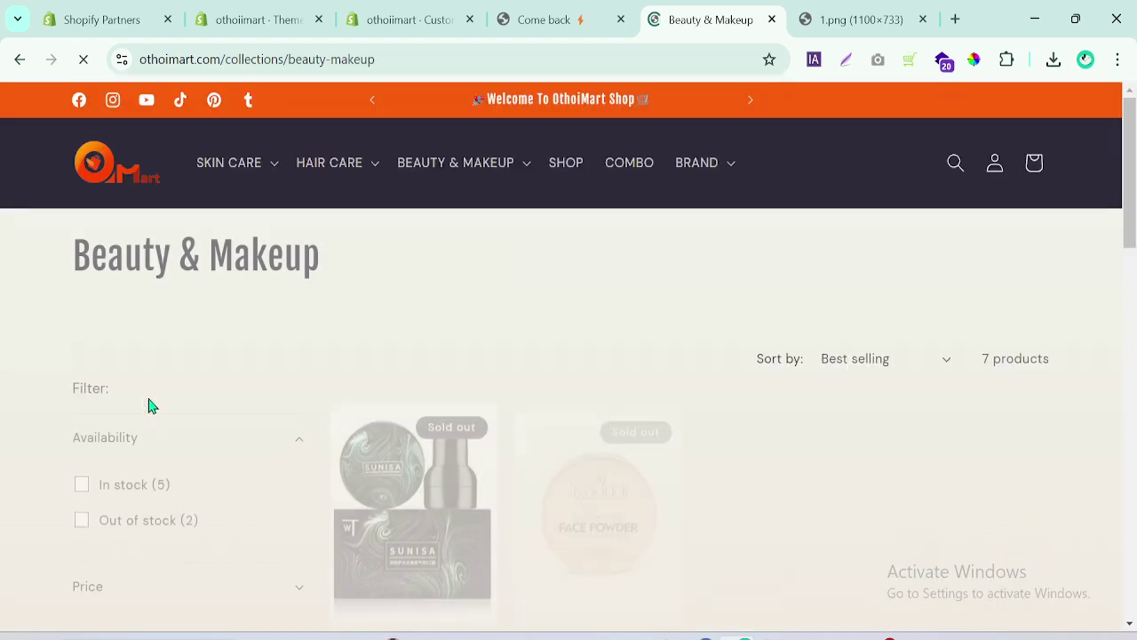
# From the store's home page, open the Beauty & Makeup, Serum, Toner, Moisturizer, Essence and Cleansers collections in separate tabs, and close the 1.png image tab
pyautogui.click(19, 60)
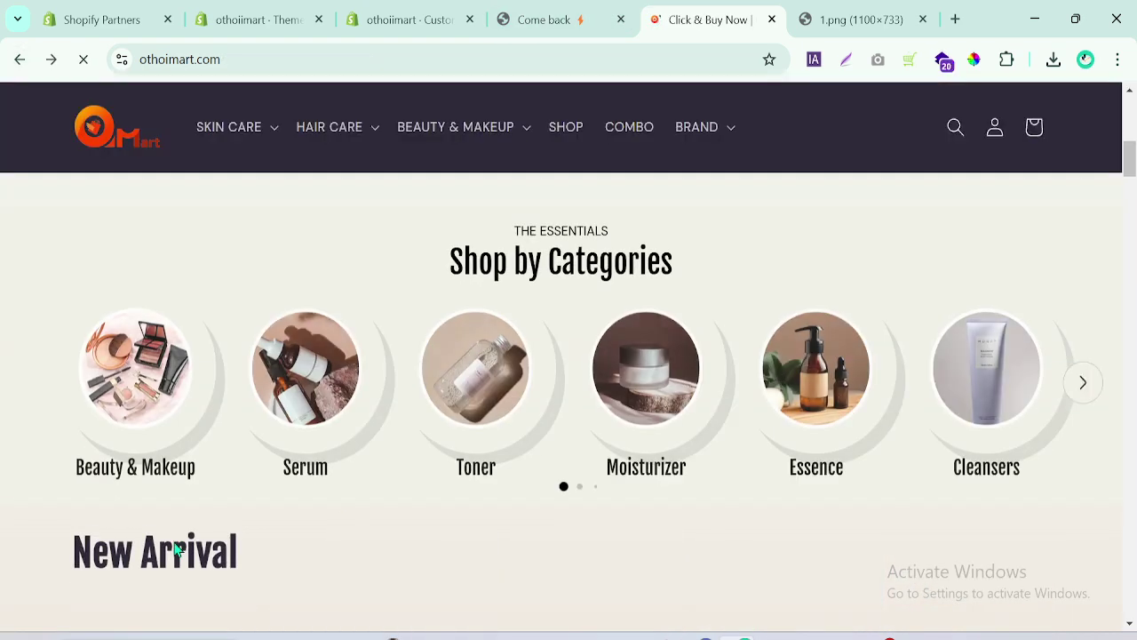
pyautogui.middleClick(129, 418)
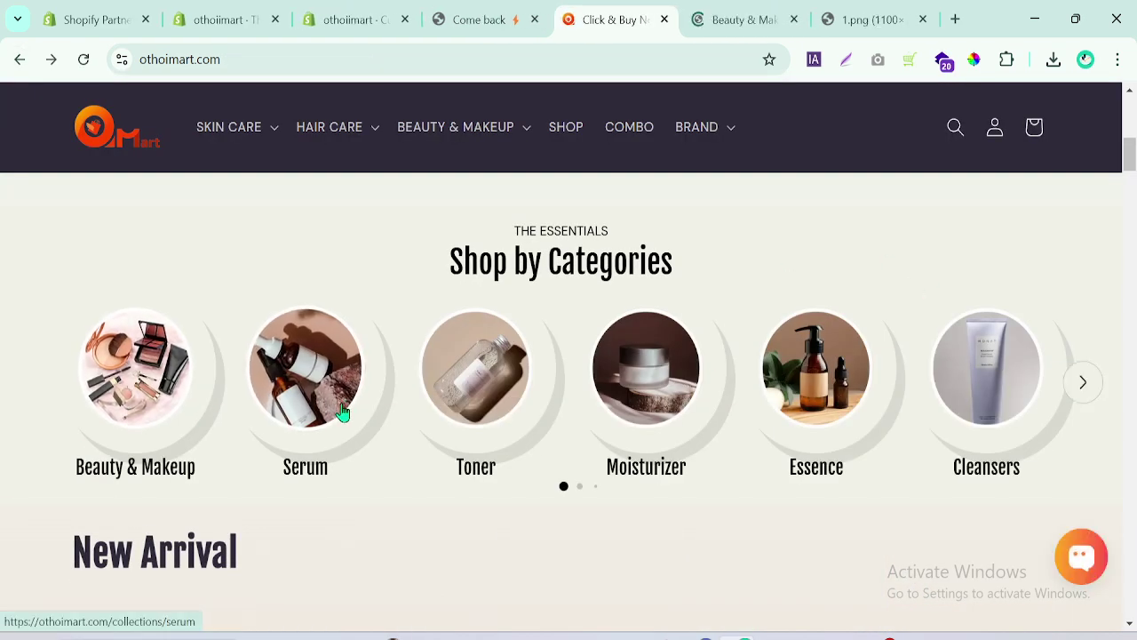
pyautogui.middleClick(340, 412)
pyautogui.middleClick(470, 408)
pyautogui.middleClick(697, 403)
pyautogui.middleClick(778, 412)
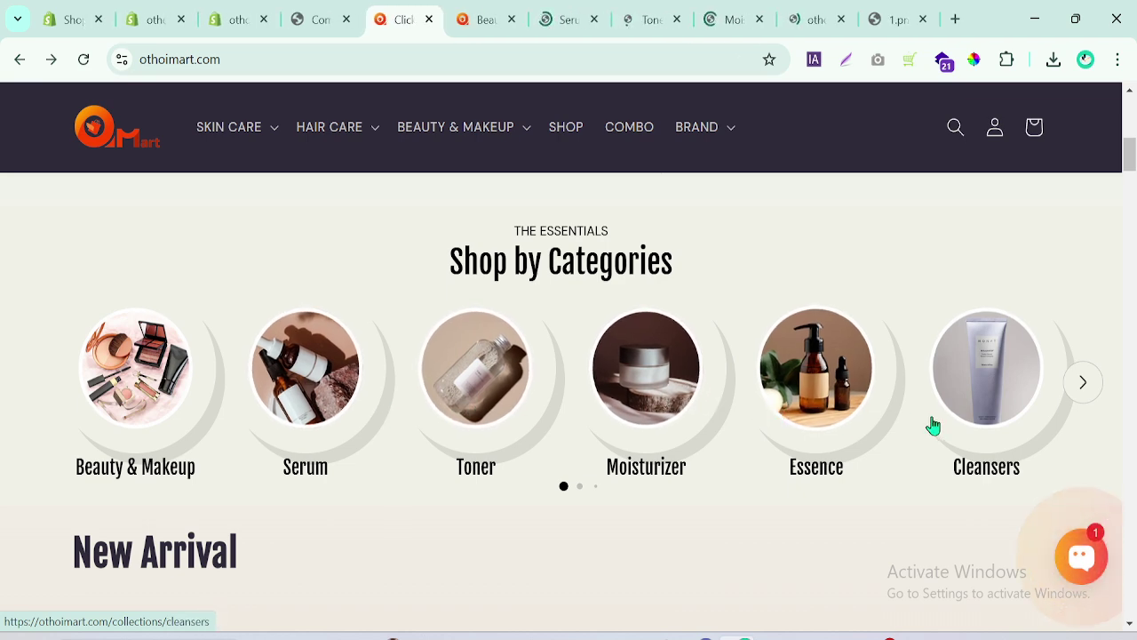
pyautogui.middleClick(932, 425)
pyautogui.click(908, 19)
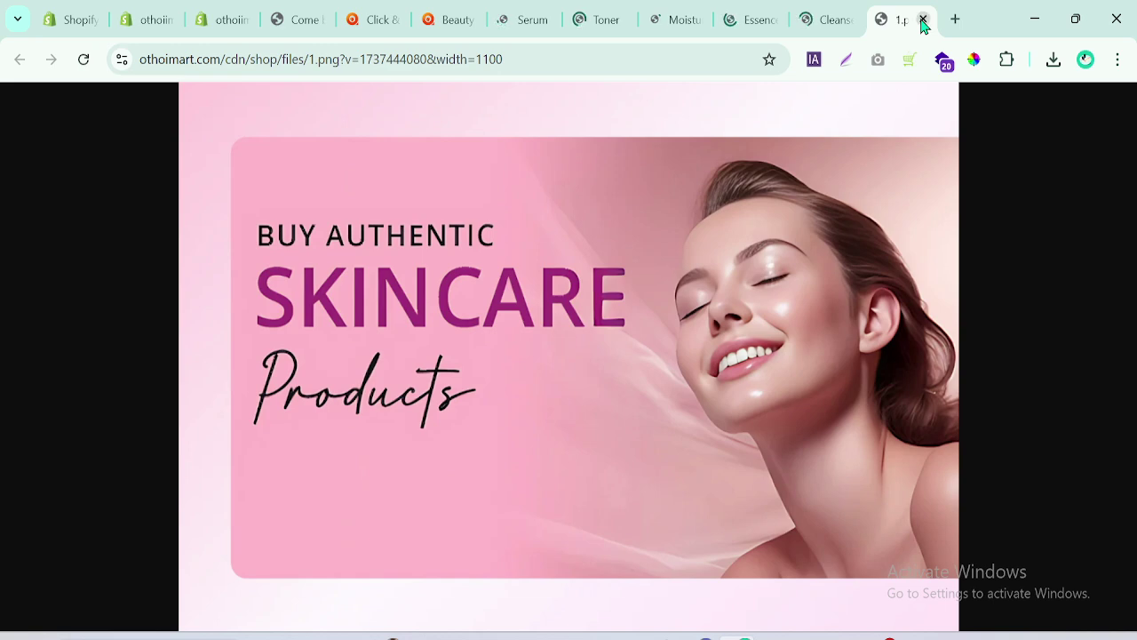
pyautogui.click(922, 20)
# Examine the Beauty & Makeup collection page, checking its title and the products listed beneath it
pyautogui.click(573, 18)
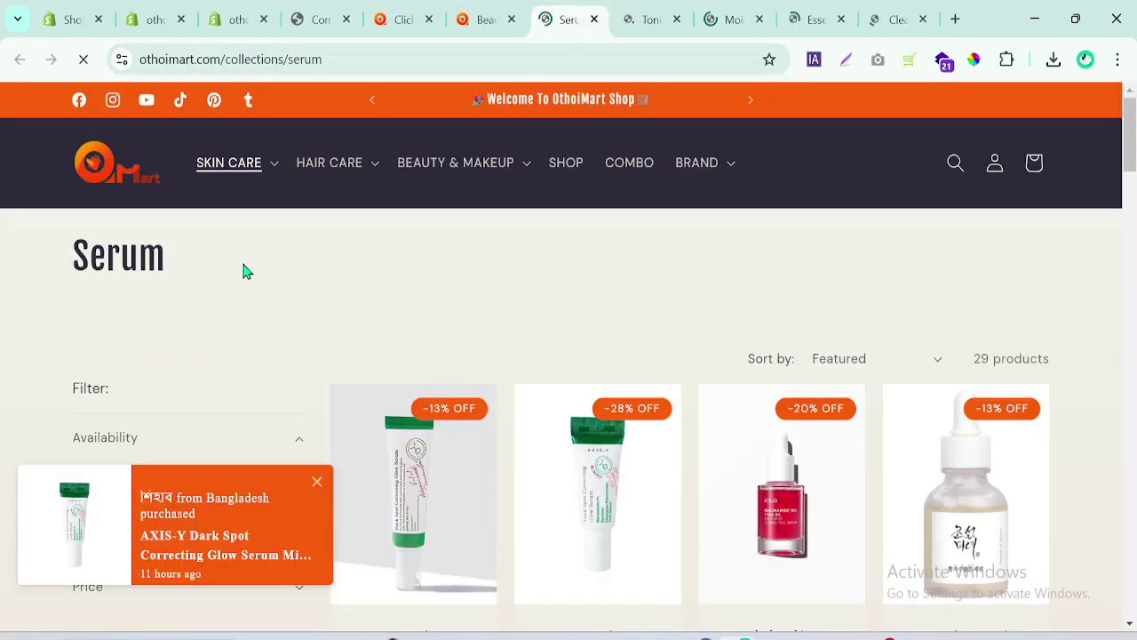
pyautogui.click(652, 17)
pyautogui.click(487, 18)
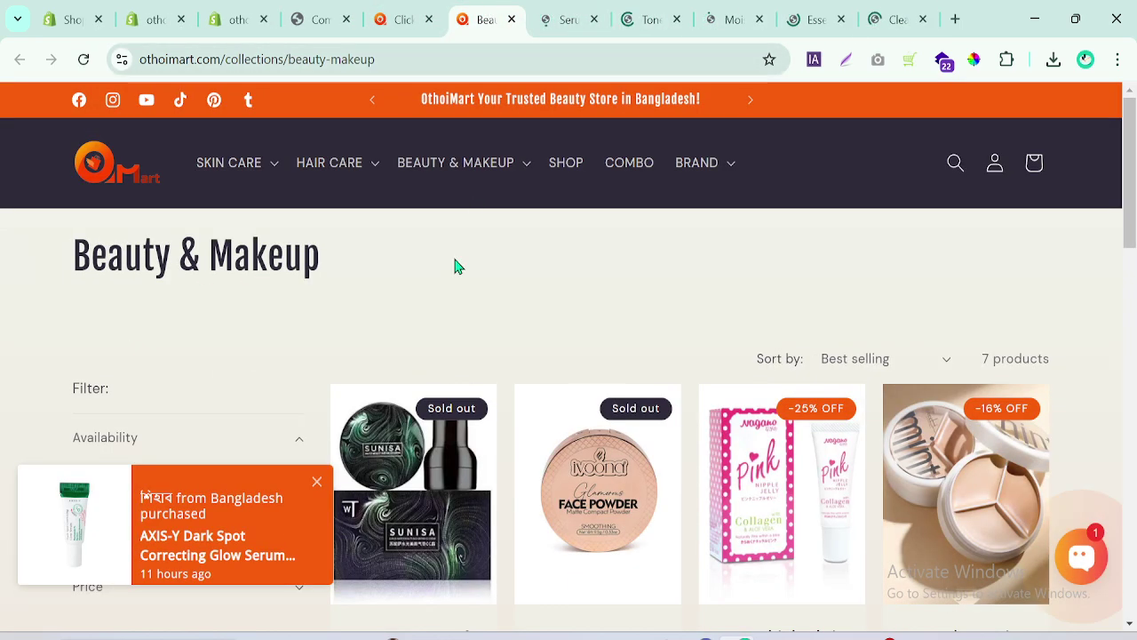
pyautogui.moveTo(58, 258); pyautogui.dragTo(370, 267)
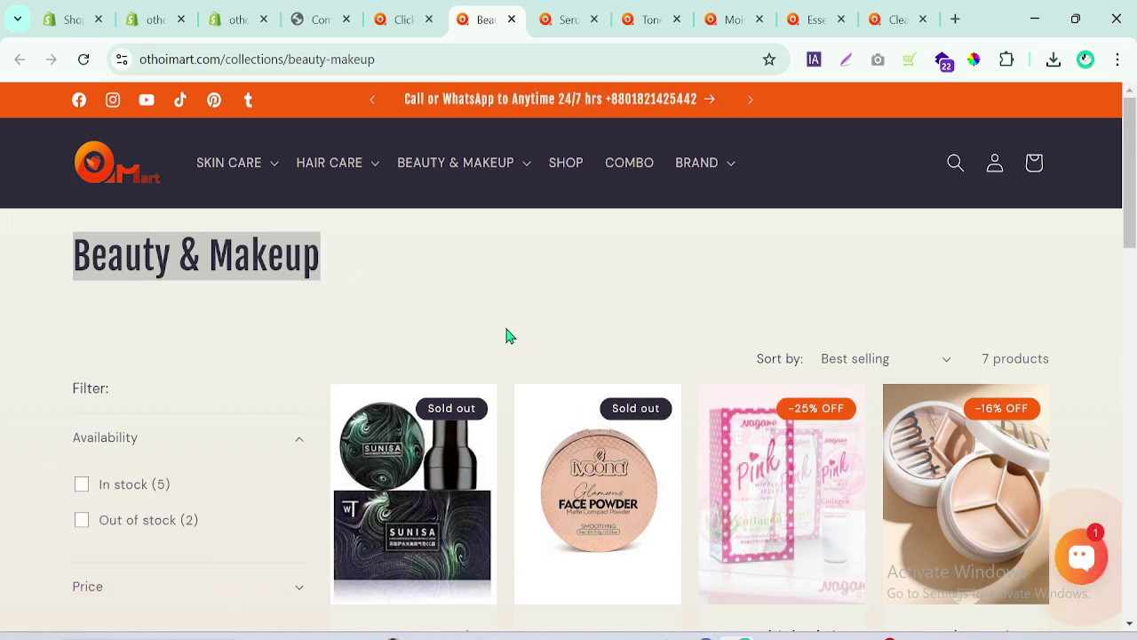
pyautogui.scroll(-1, 1133, 200)
pyautogui.scroll(-2, 1132, 200)
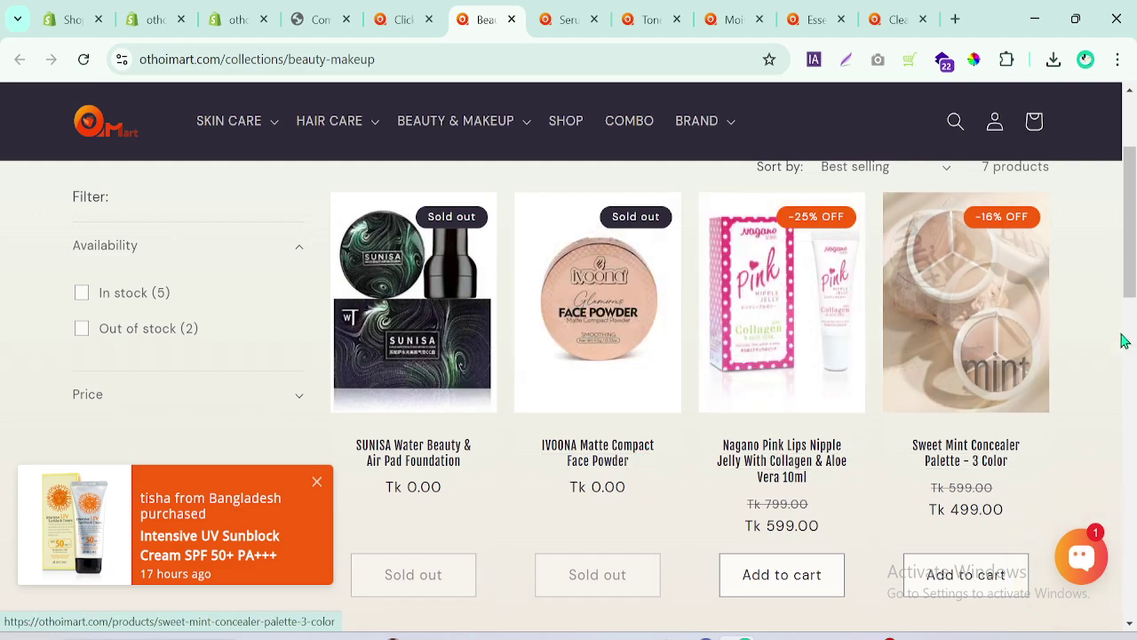
pyautogui.scroll(-1, 1133, 286)
pyautogui.moveTo(1132, 286); pyautogui.dragTo(1131, 217)
# Compare the home page's Shop by Categories section with the Beauty & Makeup collection page it links to
pyautogui.moveTo(576, 11)
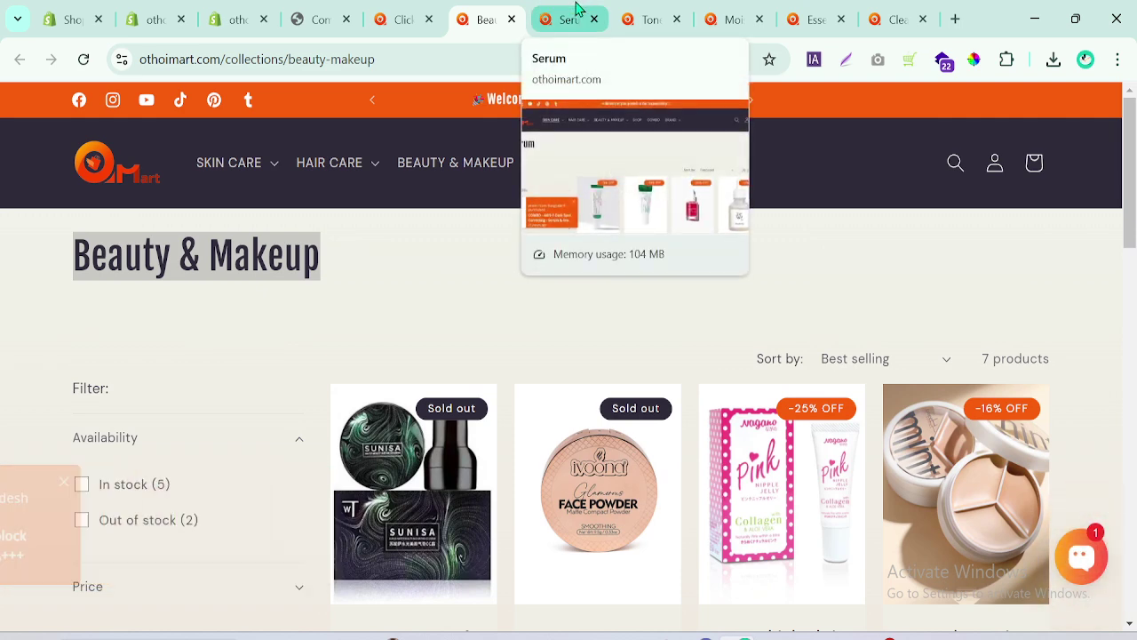
pyautogui.click(576, 10)
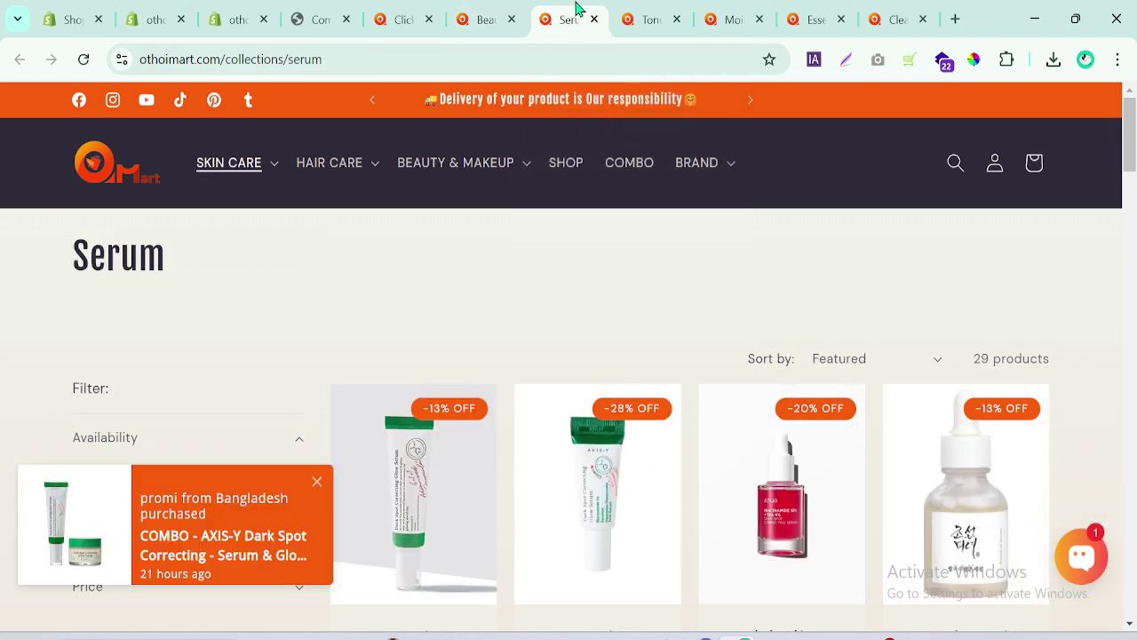
pyautogui.hotkey('ctrl', 'shift', 'Tab')
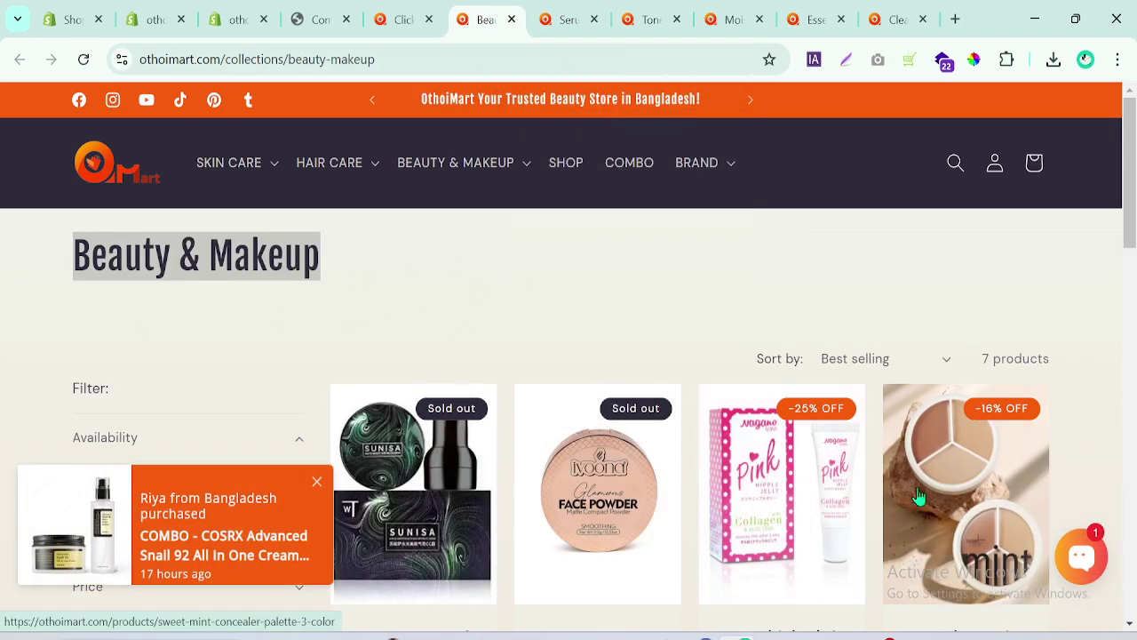
pyautogui.click(423, 10)
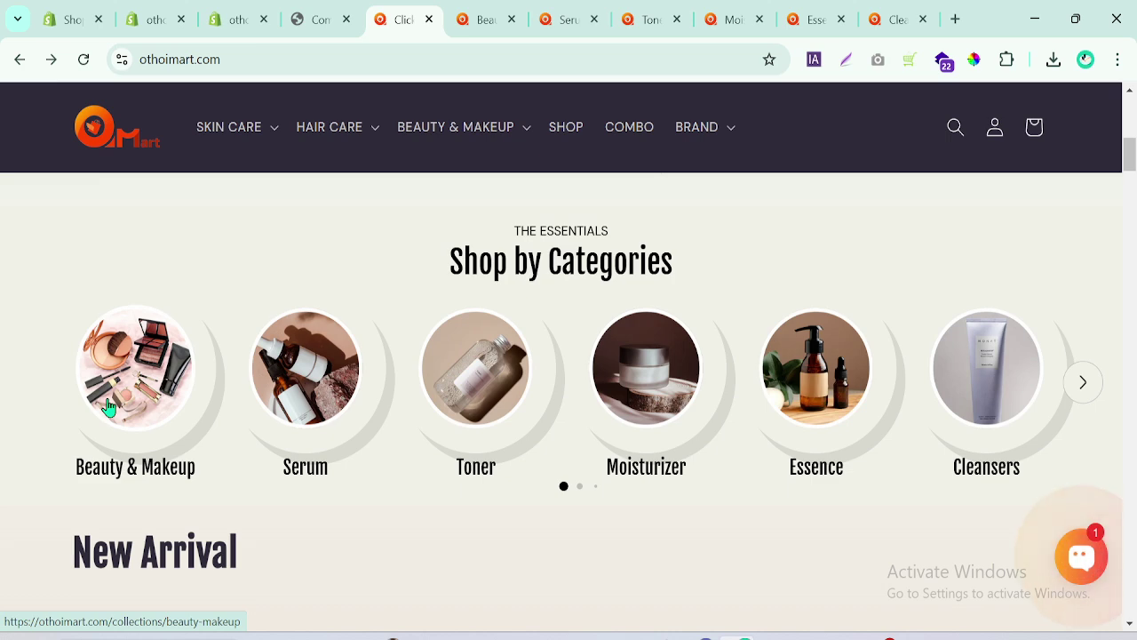
pyautogui.click(484, 19)
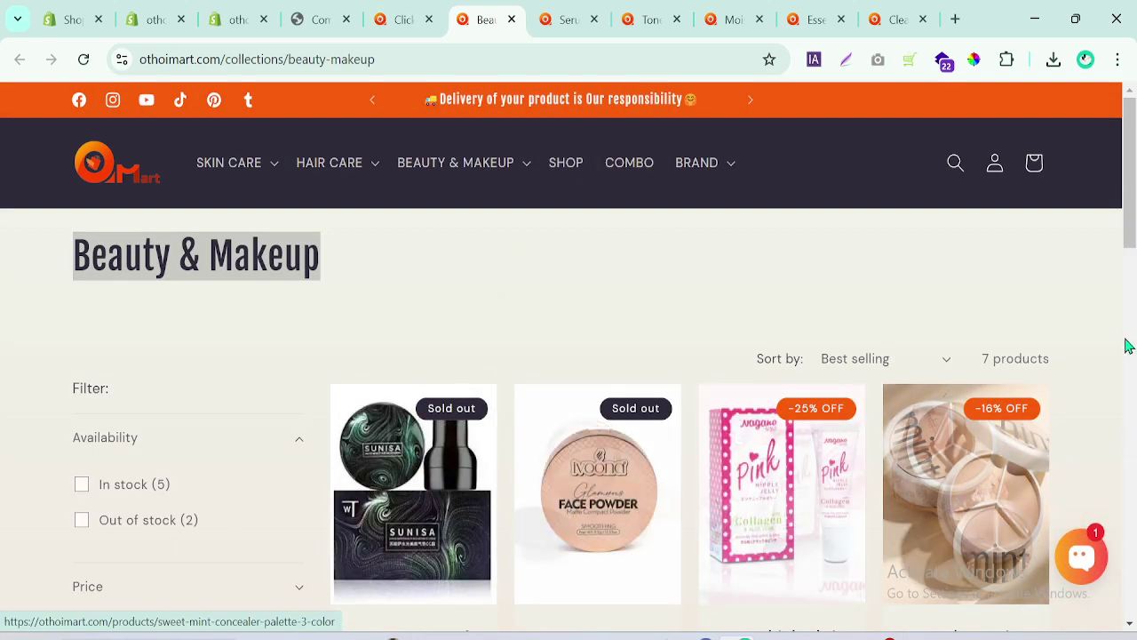
pyautogui.moveTo(1133, 206); pyautogui.dragTo(1134, 241)
pyautogui.click(380, 11)
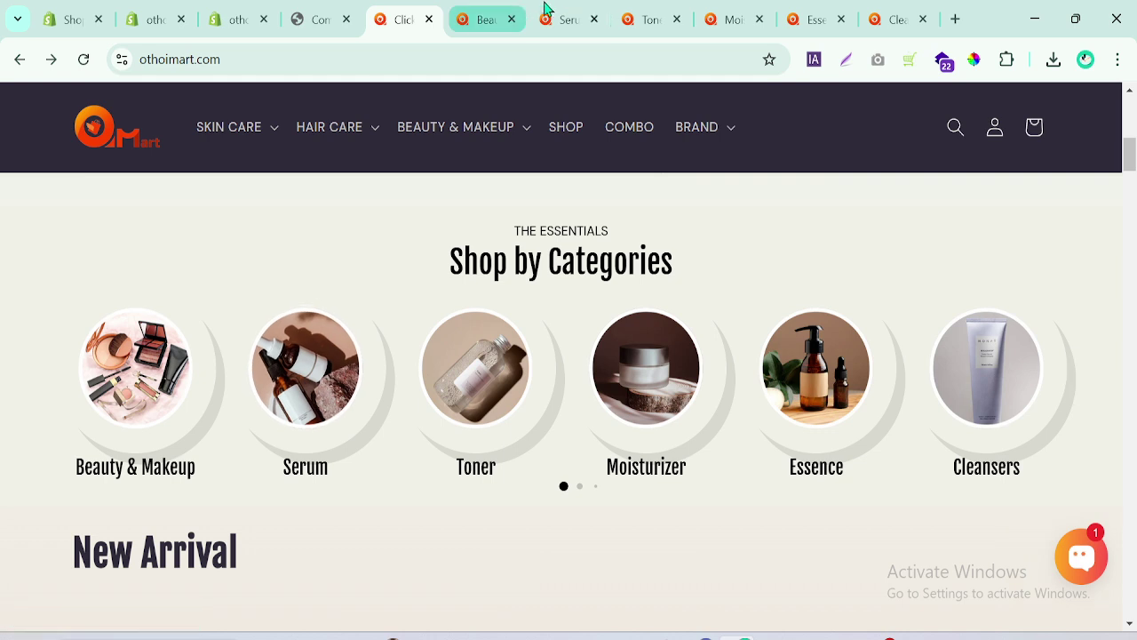
# Examine the Serum collection page, including the collections and serum parts of its web address and its product list
pyautogui.click(567, 19)
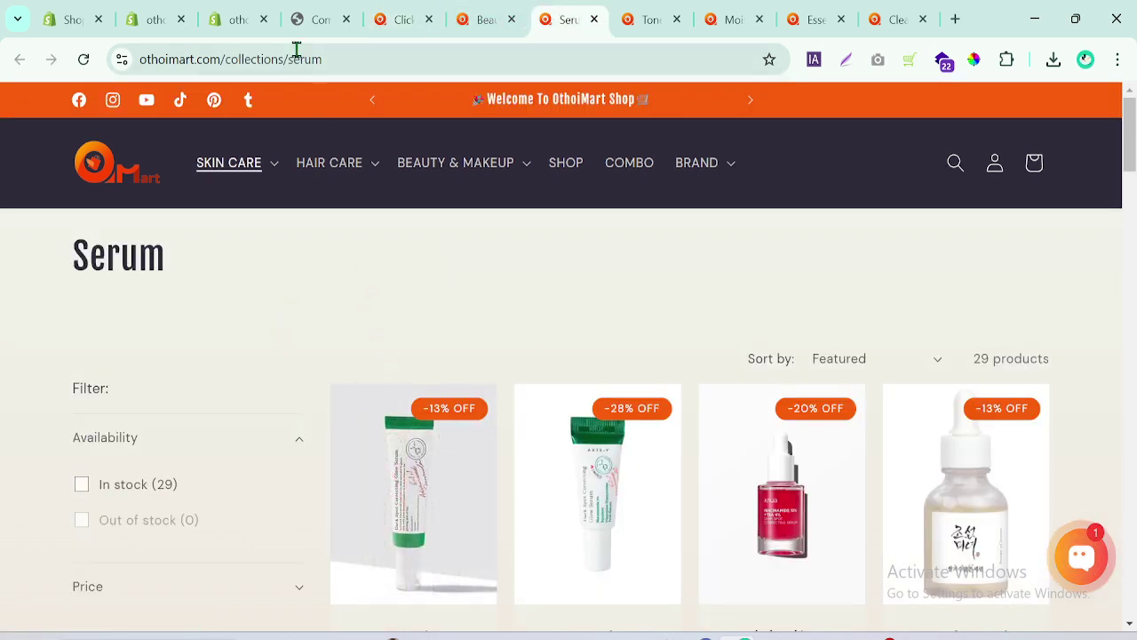
pyautogui.doubleClick(247, 58)
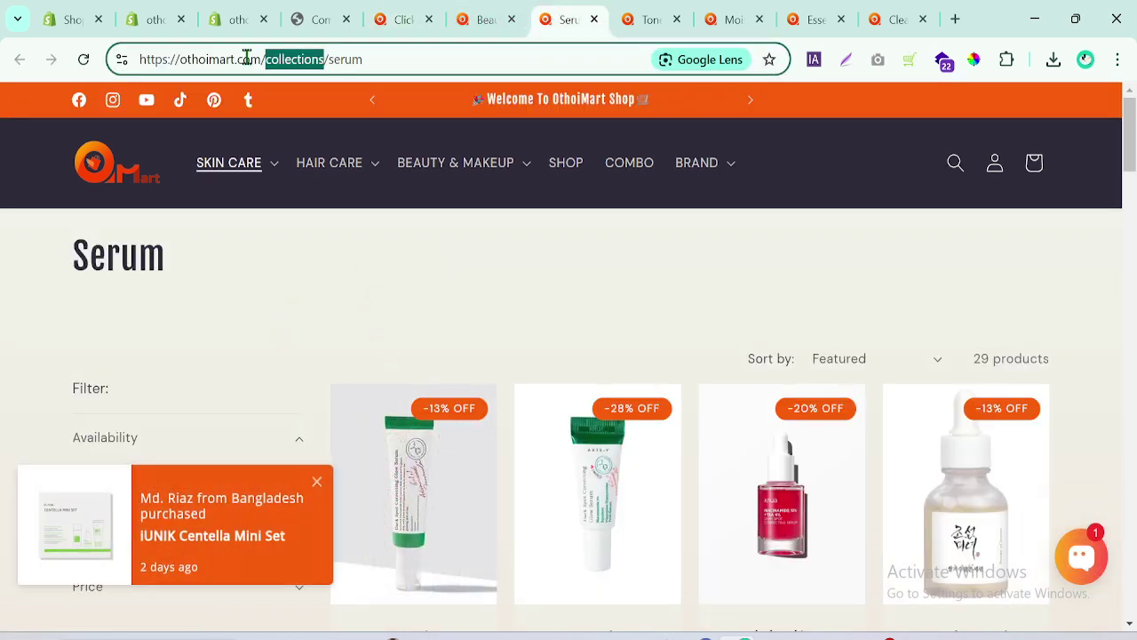
pyautogui.doubleClick(342, 58)
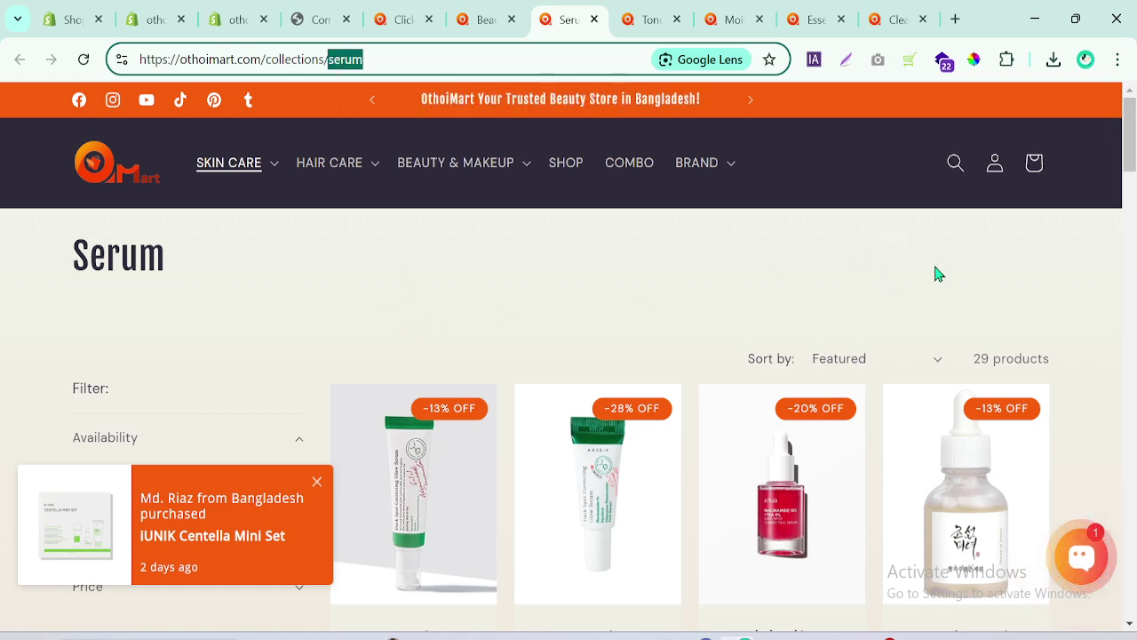
pyautogui.moveTo(1130, 164); pyautogui.dragTo(1131, 211)
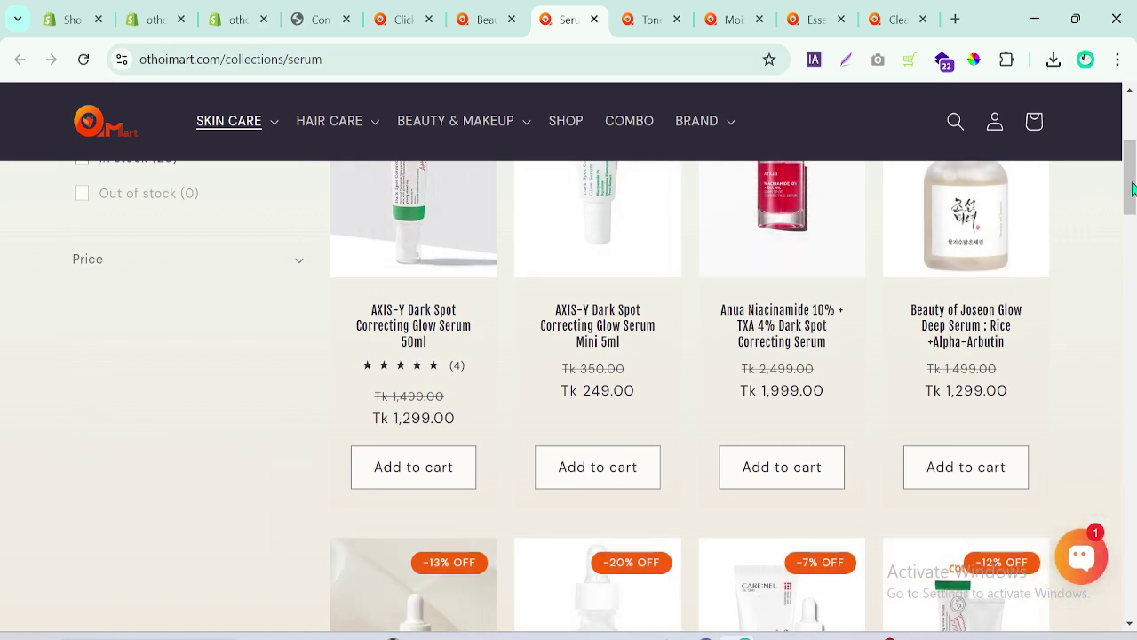
pyautogui.moveTo(1134, 178); pyautogui.dragTo(1130, 144)
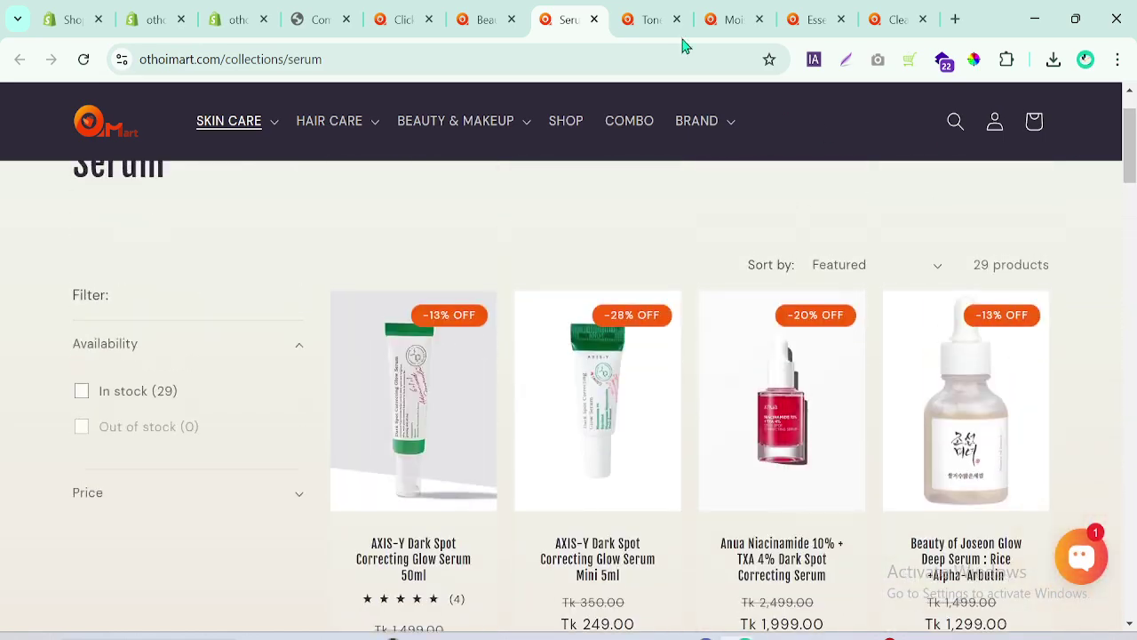
# Look through the Toner collection's products and view the Shop by Categories section of the othoiimart.myshopify.com storefront
pyautogui.click(650, 18)
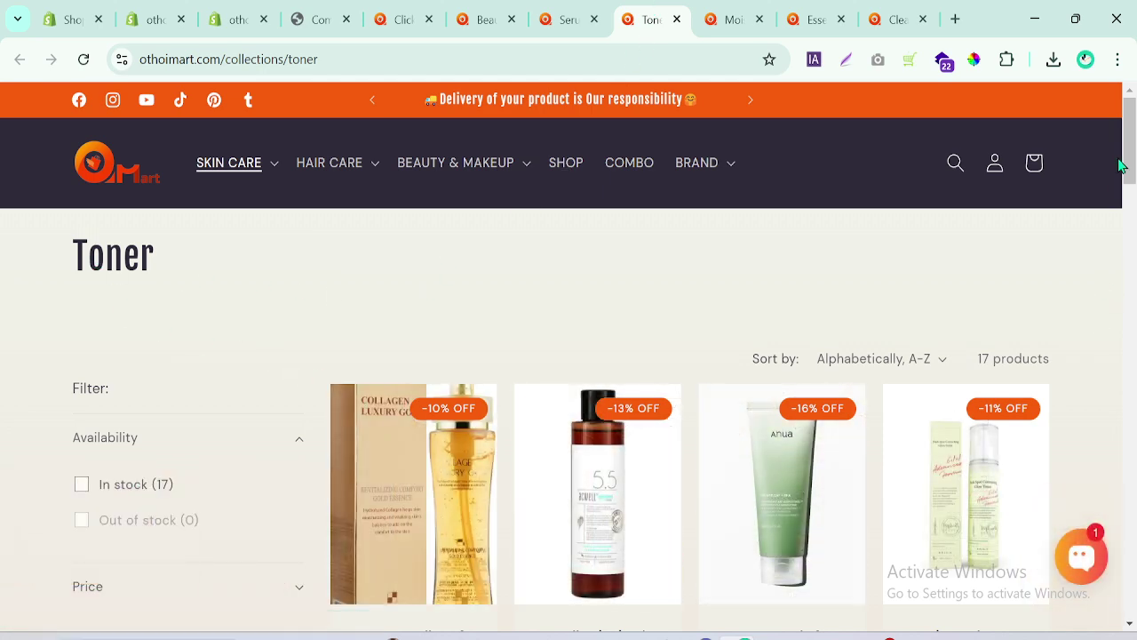
pyautogui.moveTo(1131, 157); pyautogui.dragTo(1132, 296)
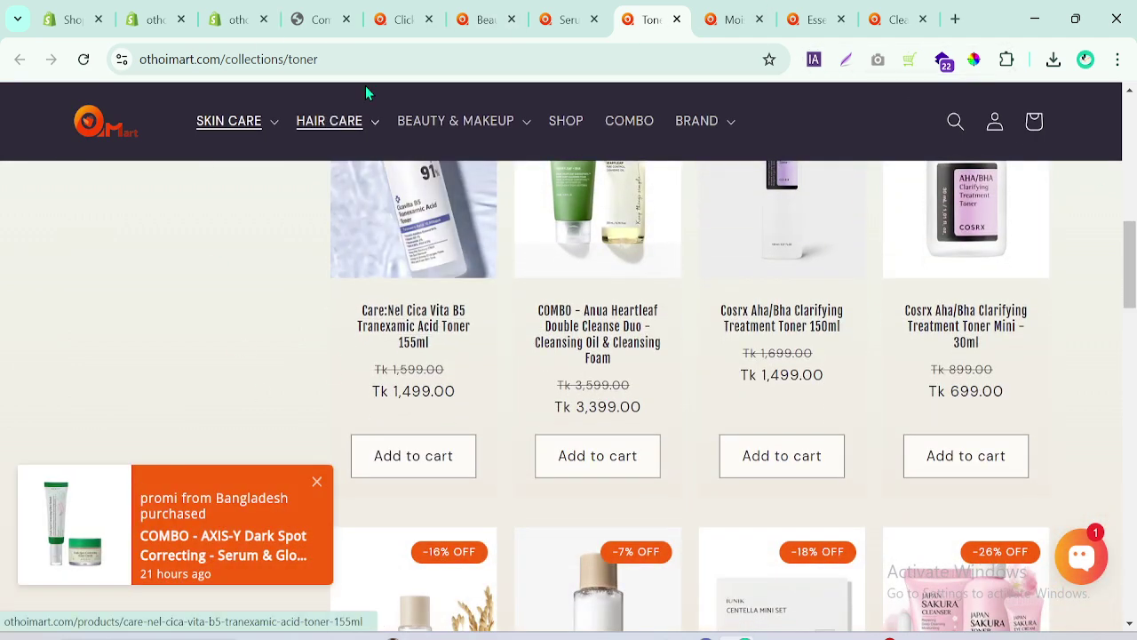
pyautogui.click(382, 19)
pyautogui.click(317, 9)
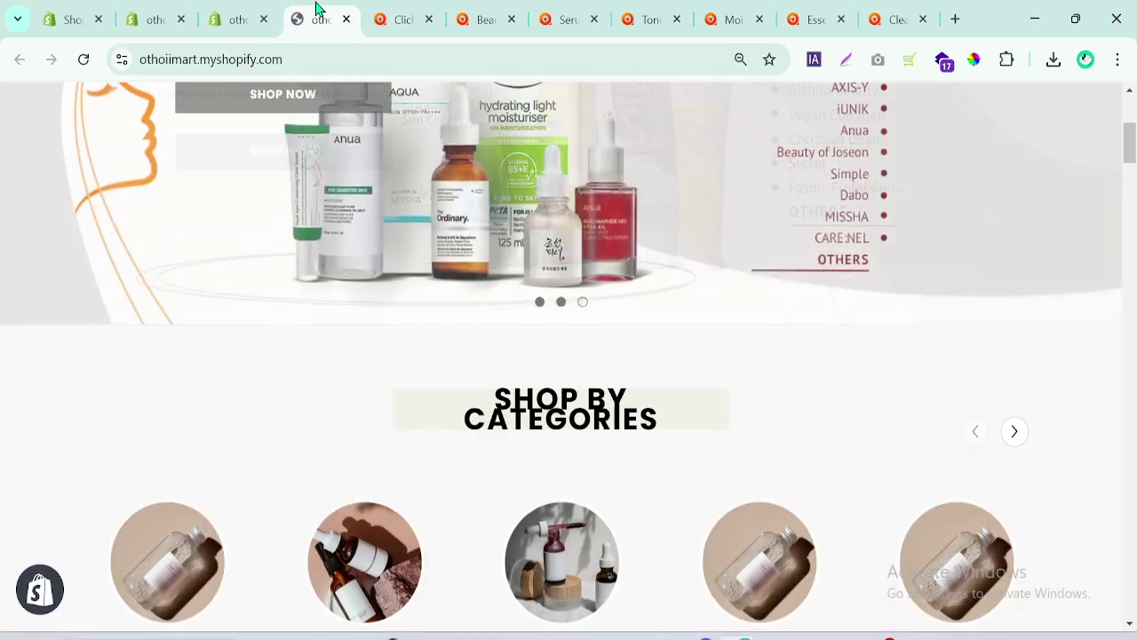
pyautogui.click(258, 8)
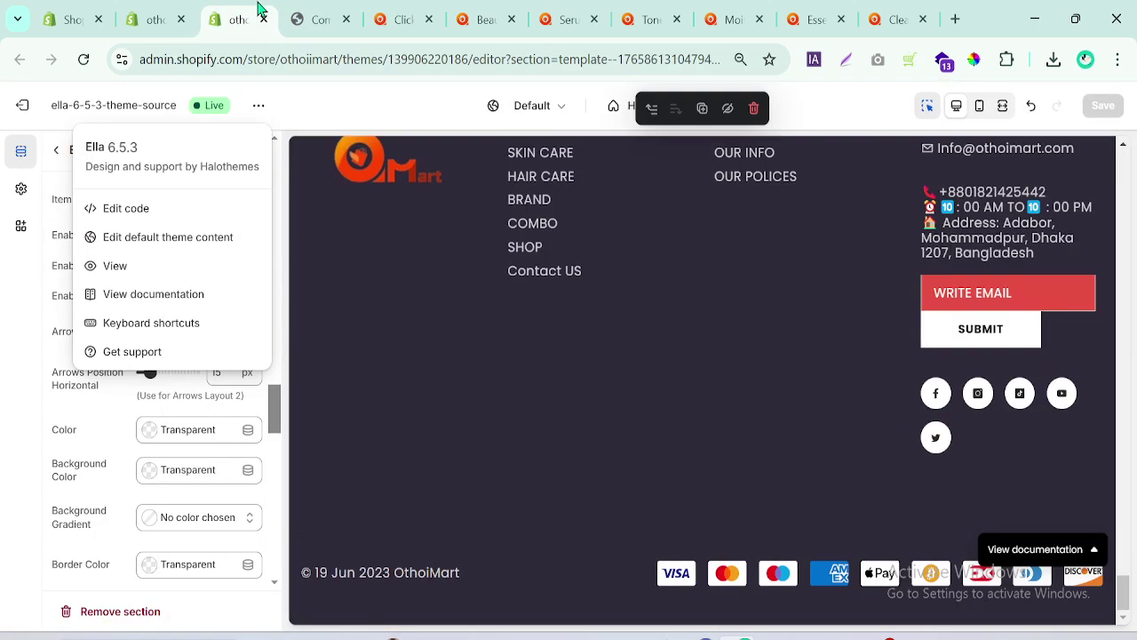
pyautogui.click(256, 113)
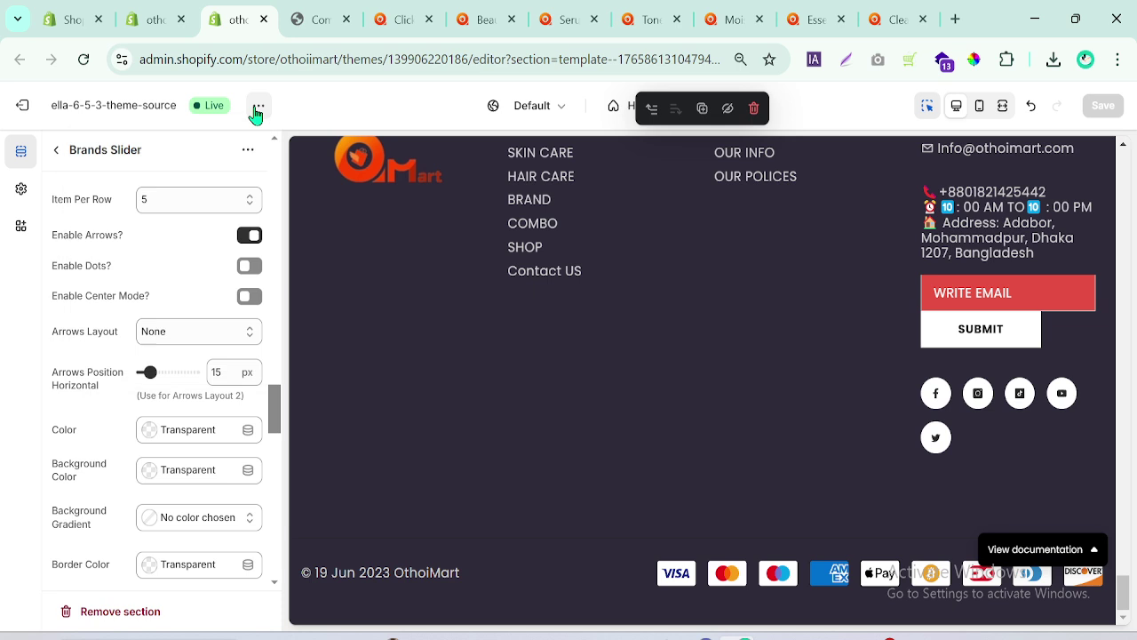
pyautogui.click(257, 107)
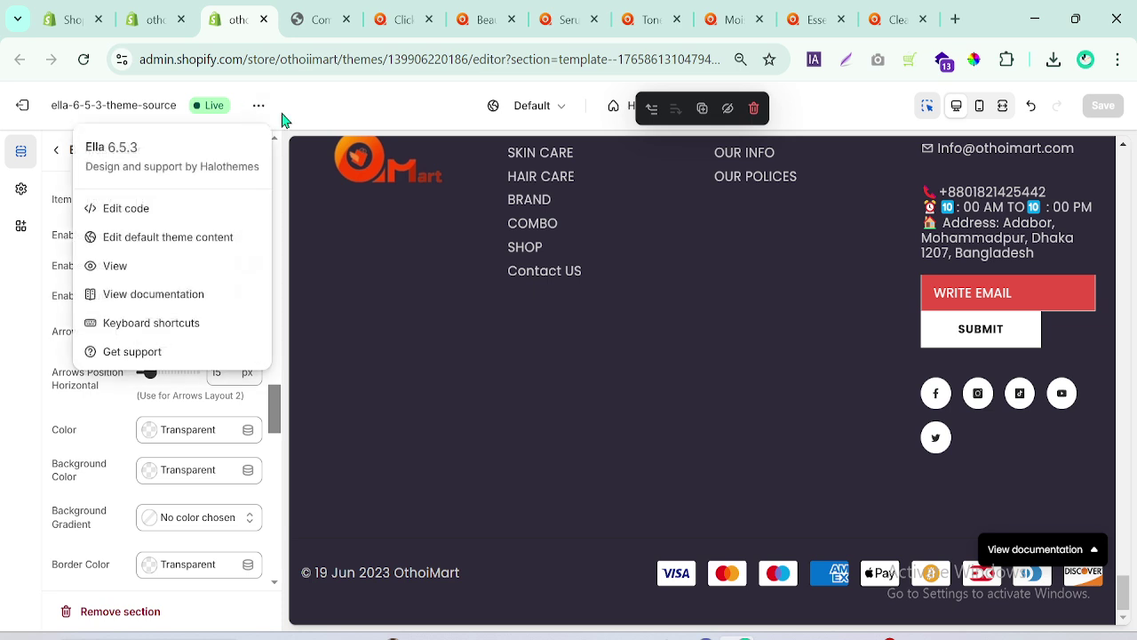
pyautogui.click(138, 207)
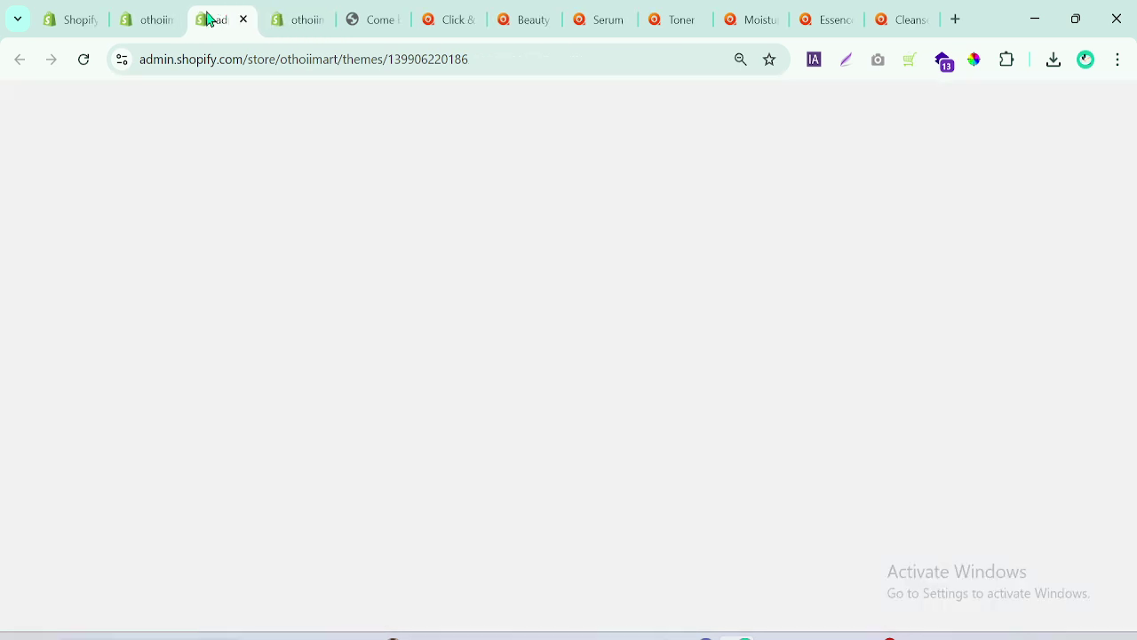
pyautogui.click(163, 16)
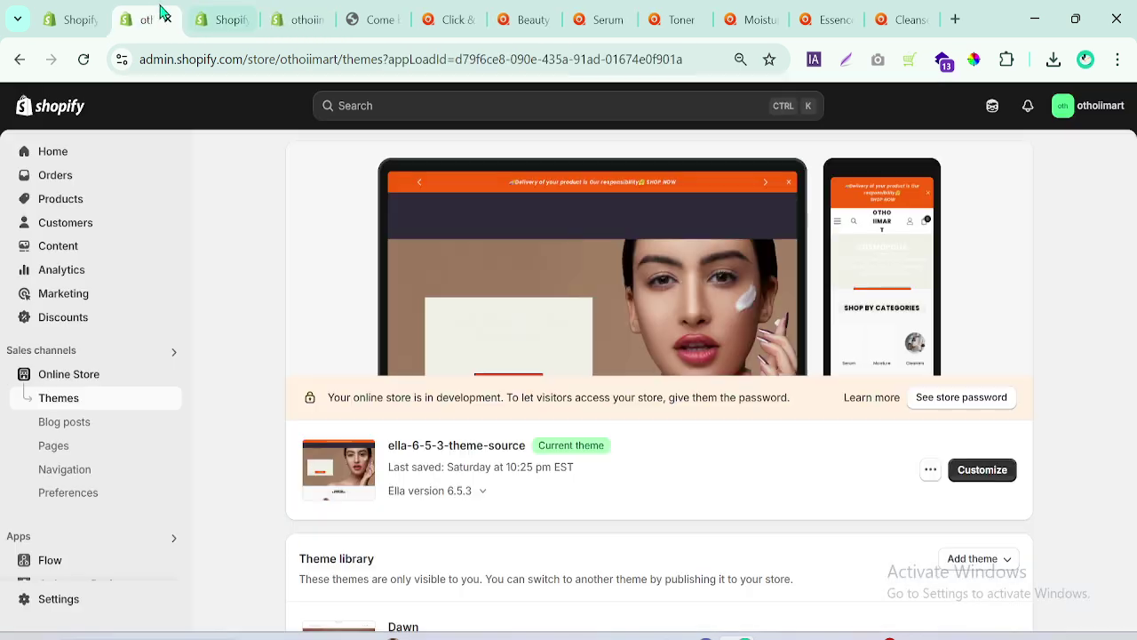
pyautogui.click(231, 13)
pyautogui.click(241, 18)
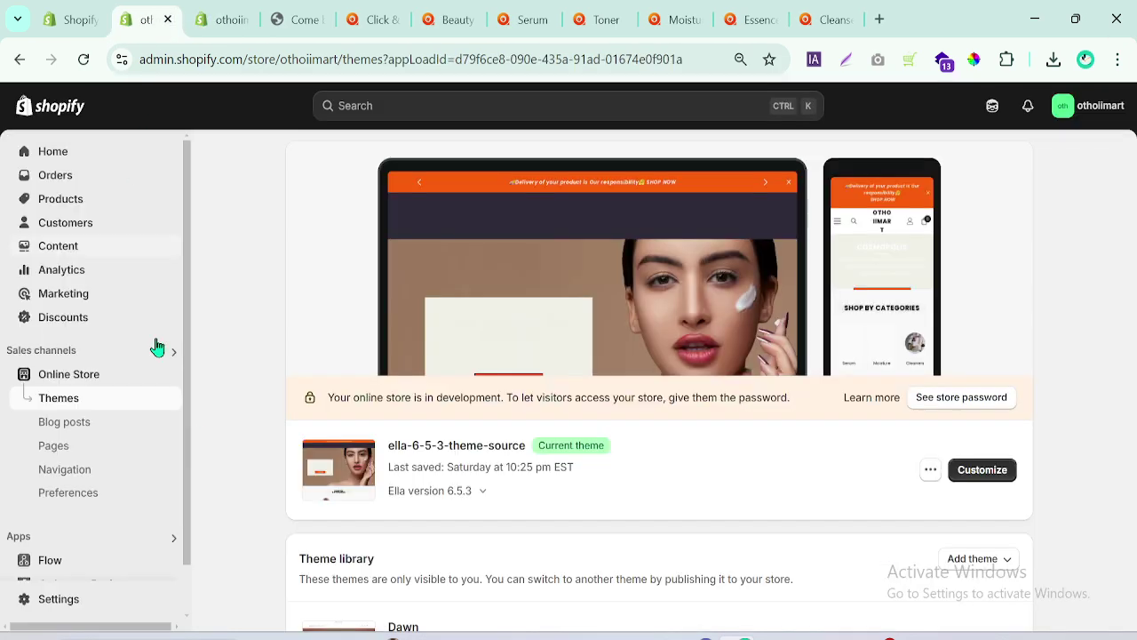
# Open the Collections list in the Shopify admin and delete the Home page collection
pyautogui.click(63, 206)
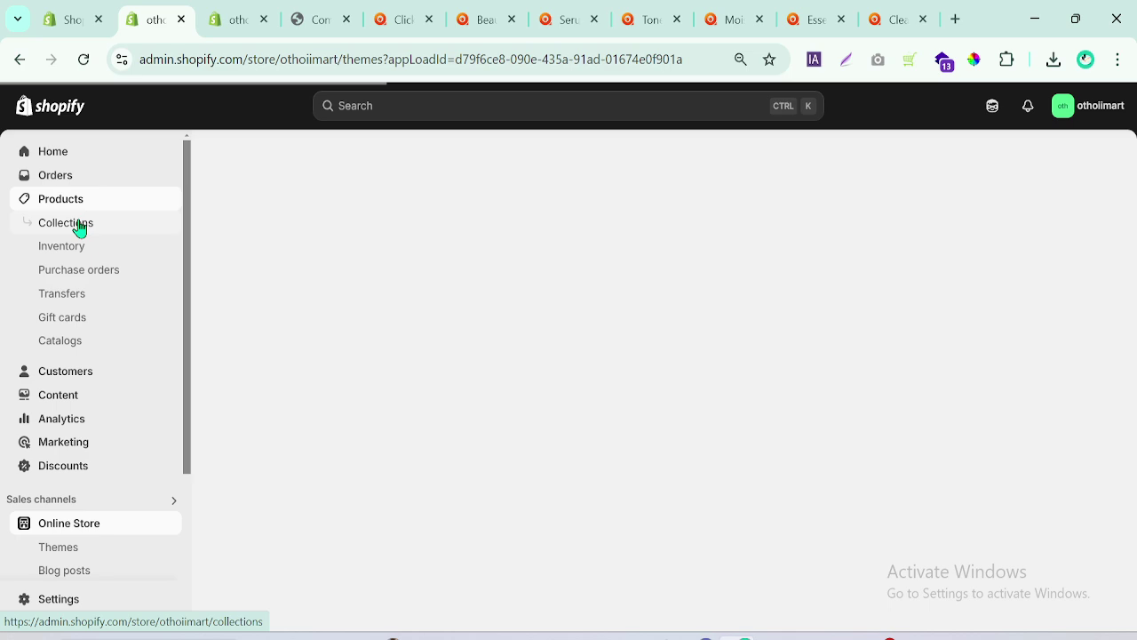
pyautogui.click(79, 227)
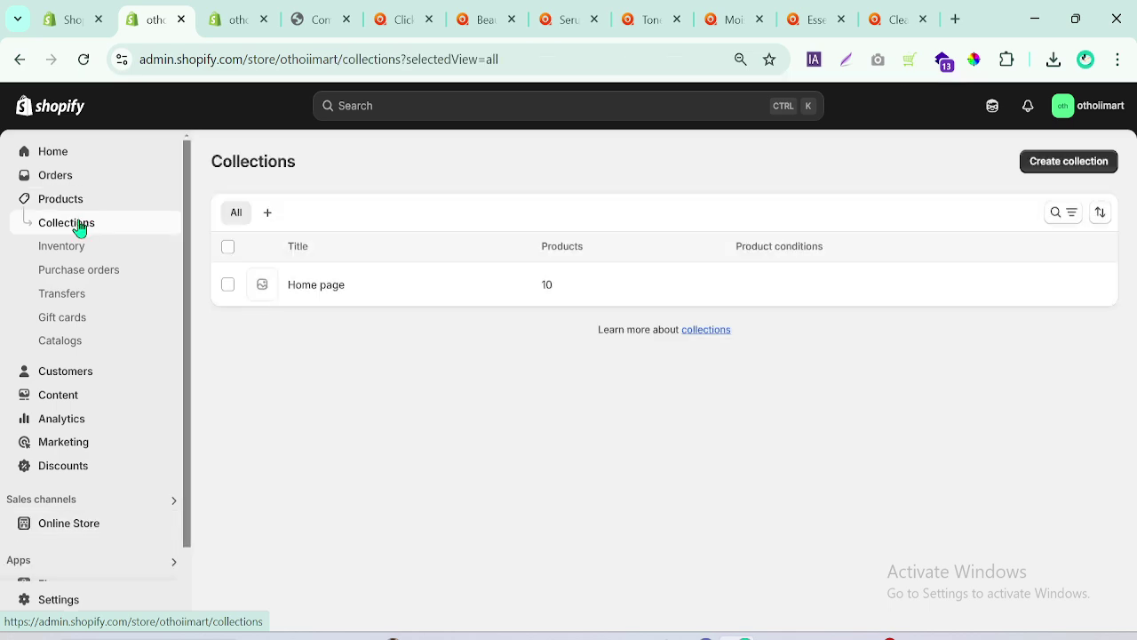
pyautogui.click(227, 286)
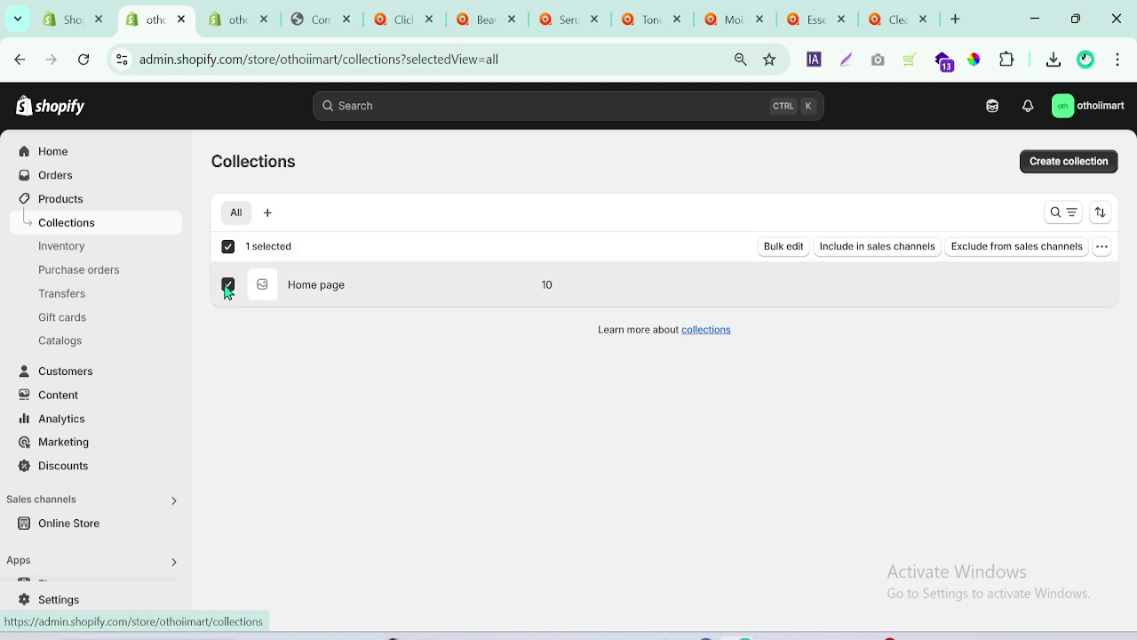
pyautogui.click(1101, 248)
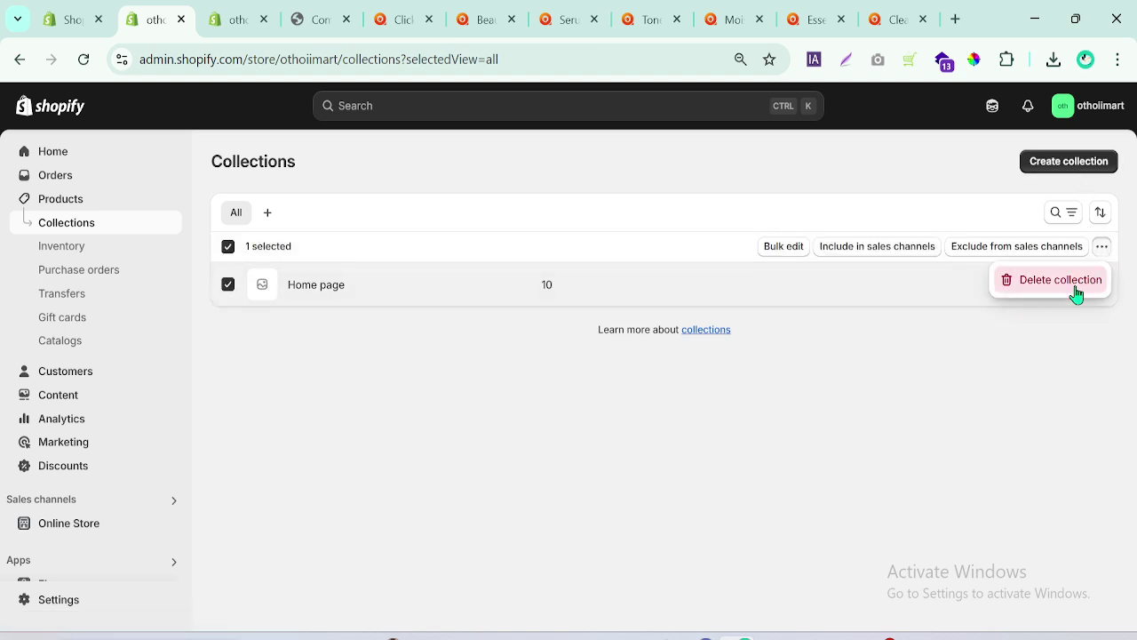
pyautogui.click(1006, 288)
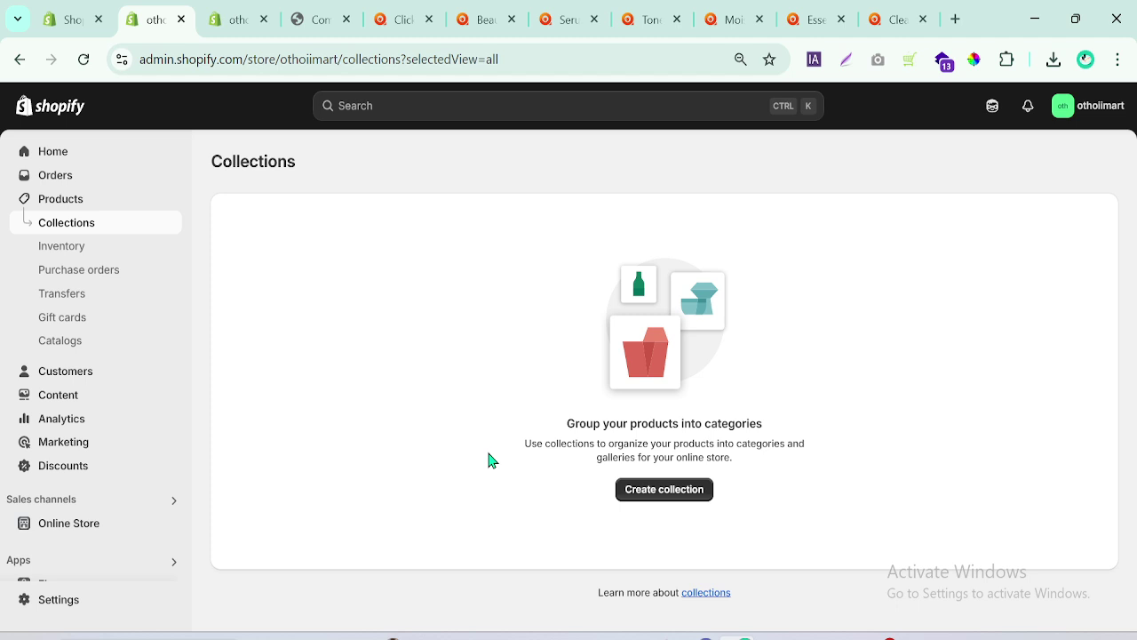
# Return to the othoimart.com Beauty & Makeup collection page and copy its title text
pyautogui.click(472, 11)
pyautogui.click(401, 12)
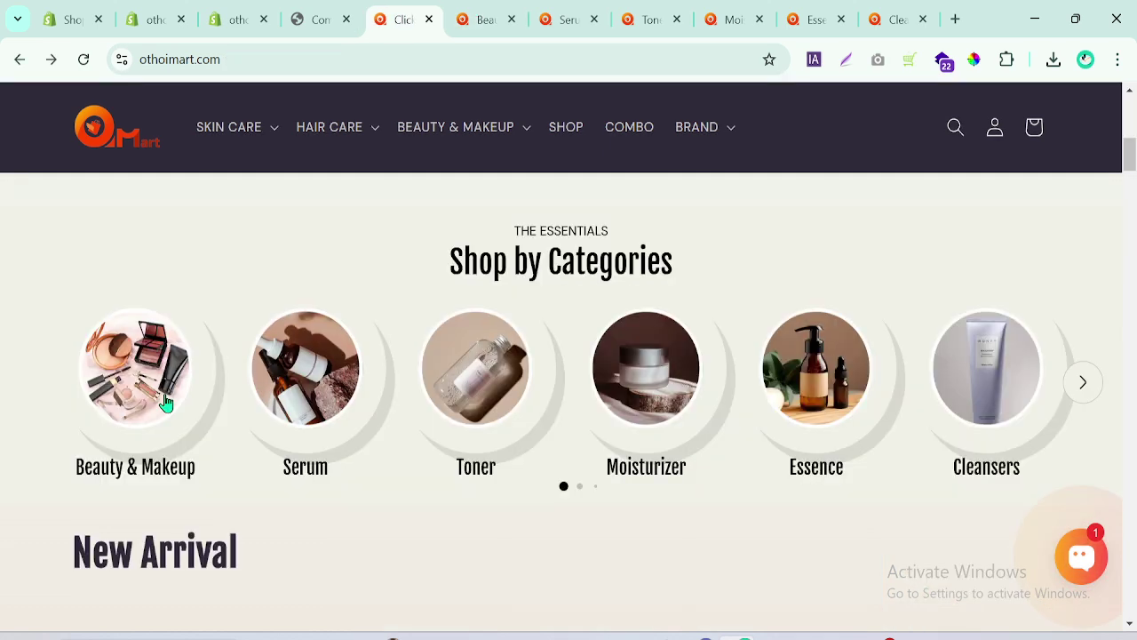
pyautogui.click(496, 14)
pyautogui.tripleClick(241, 250)
pyautogui.hotkey('ctrl', 'c')
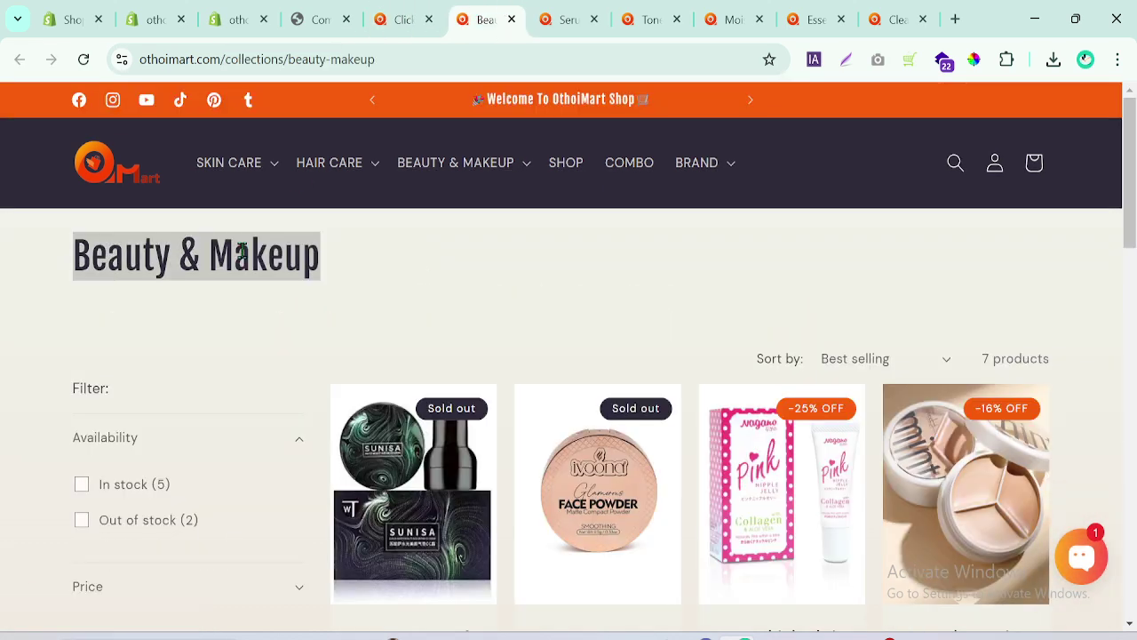
# Start a new collection in the Shopify admin and title it Beauty & Makeup
pyautogui.click(240, 19)
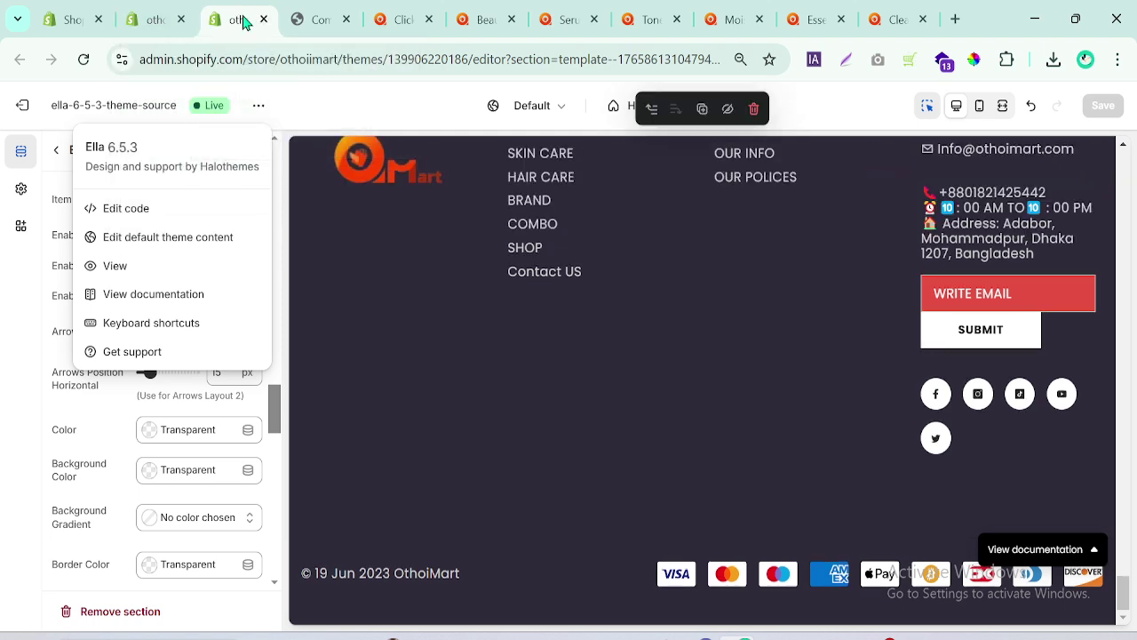
pyautogui.moveTo(243, 20); pyautogui.dragTo(131, 22)
pyautogui.click(224, 13)
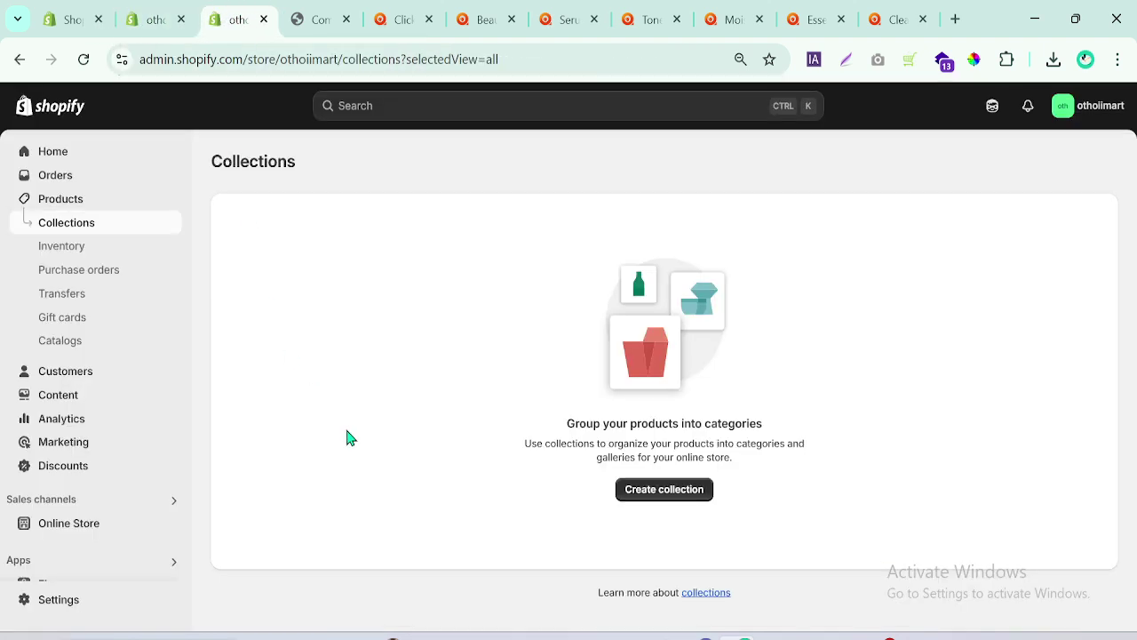
pyautogui.click(684, 505)
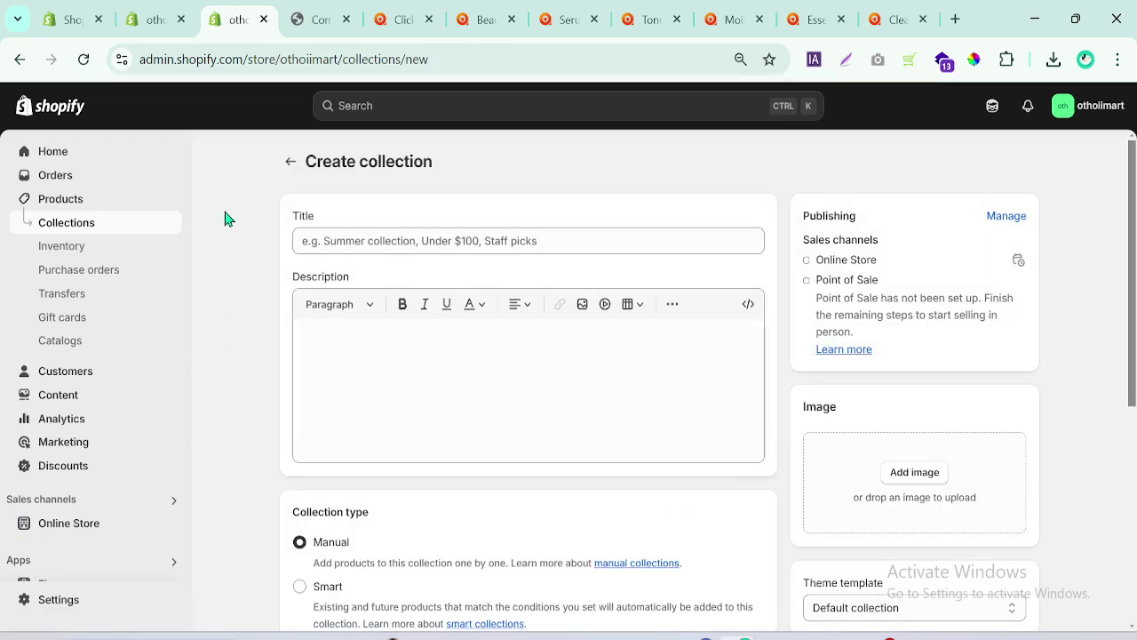
pyautogui.click(395, 231)
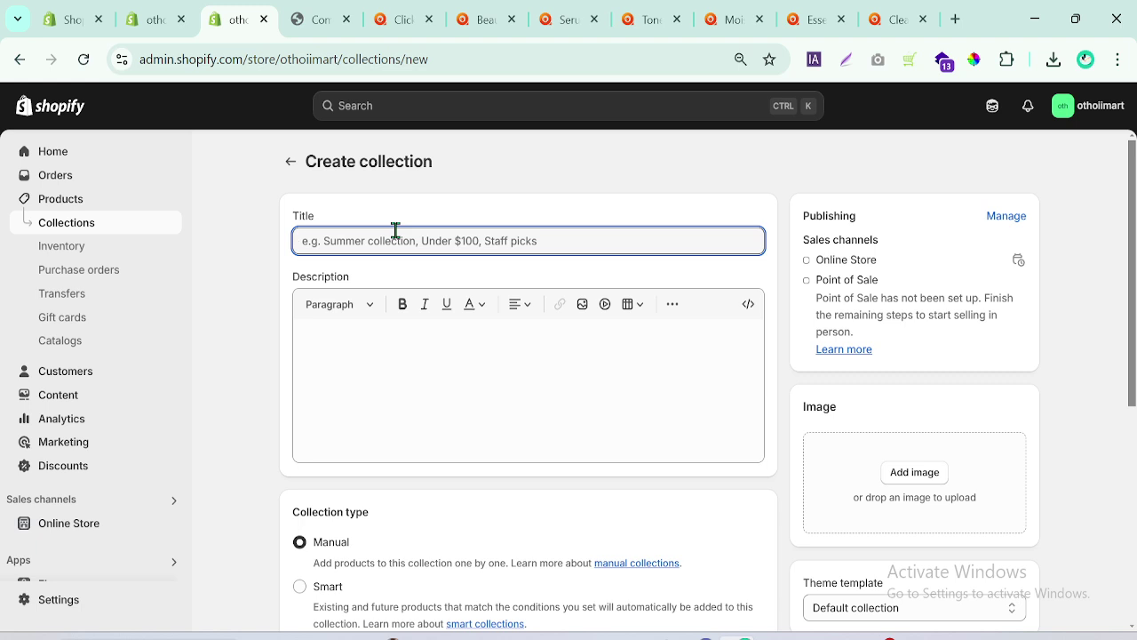
pyautogui.hotkey('ctrl', 'v')
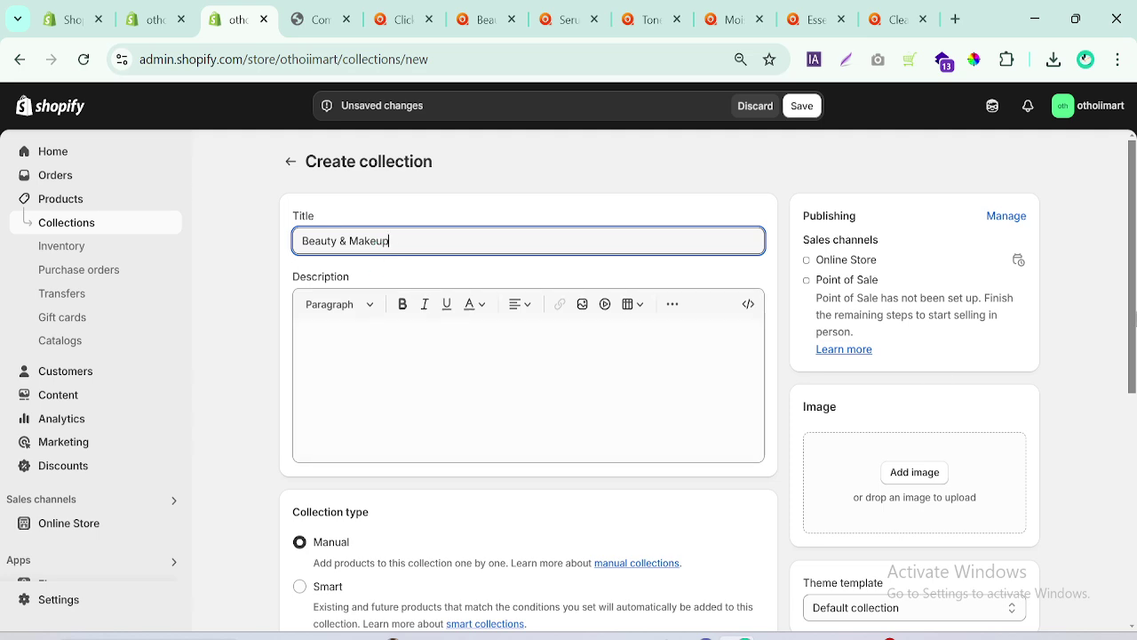
# Add the first six listed products to the collection, from Aveeno Baby Daily Care Moisturising Lotion through innsaei Low pH Daily Gel Cleanser 5.5
pyautogui.scroll(-1, 531, 385)
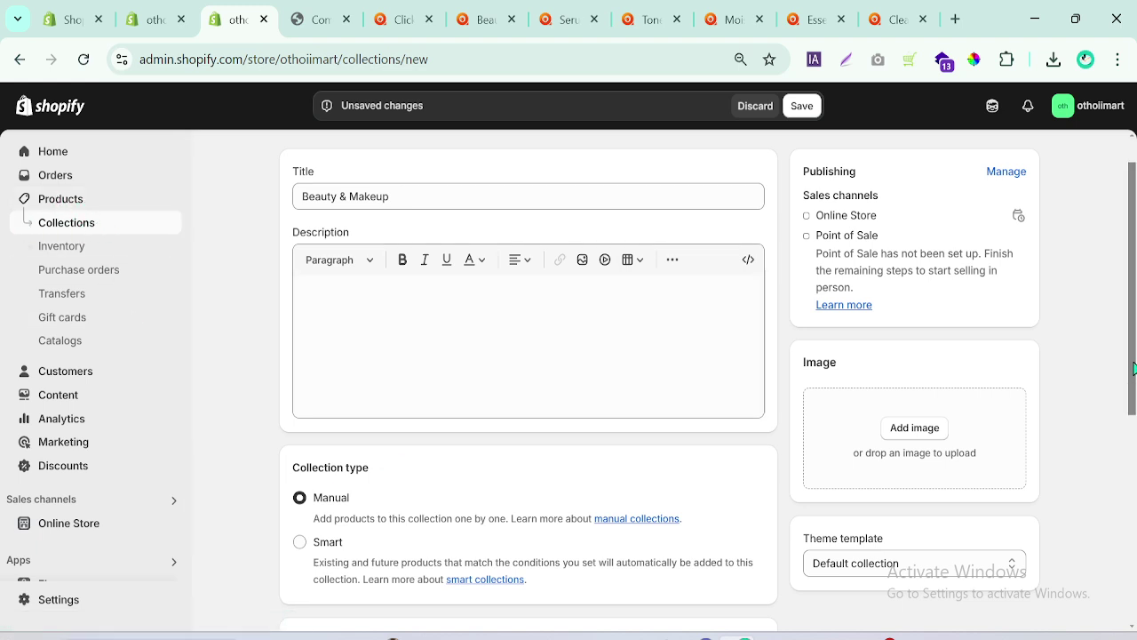
pyautogui.moveTo(1134, 367); pyautogui.dragTo(1134, 320)
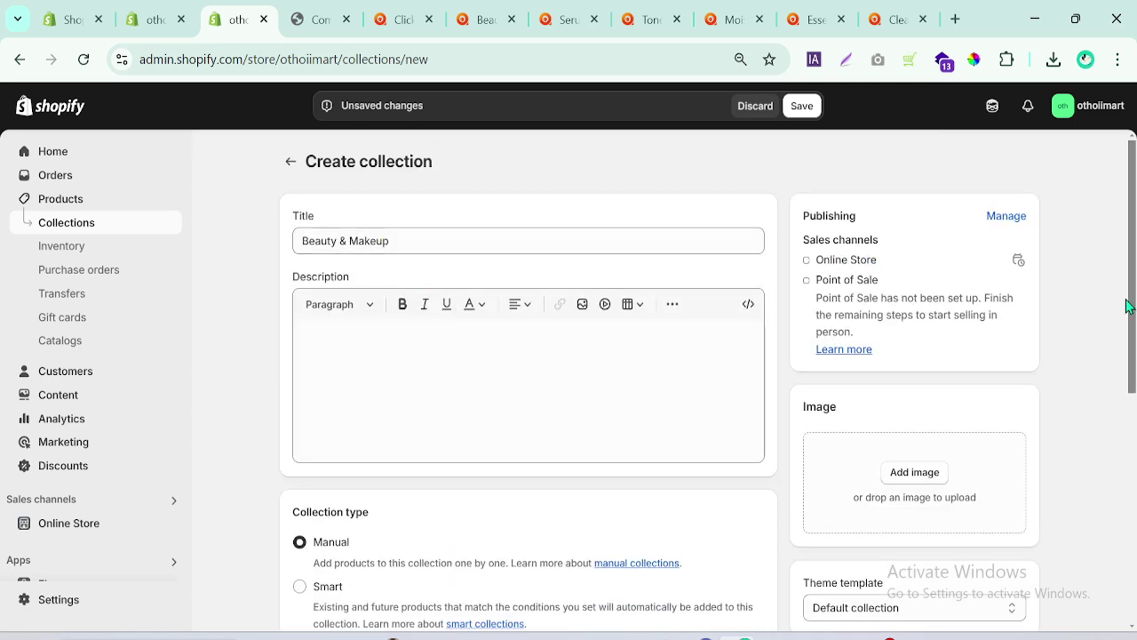
pyautogui.moveTo(1128, 305); pyautogui.dragTo(1104, 462)
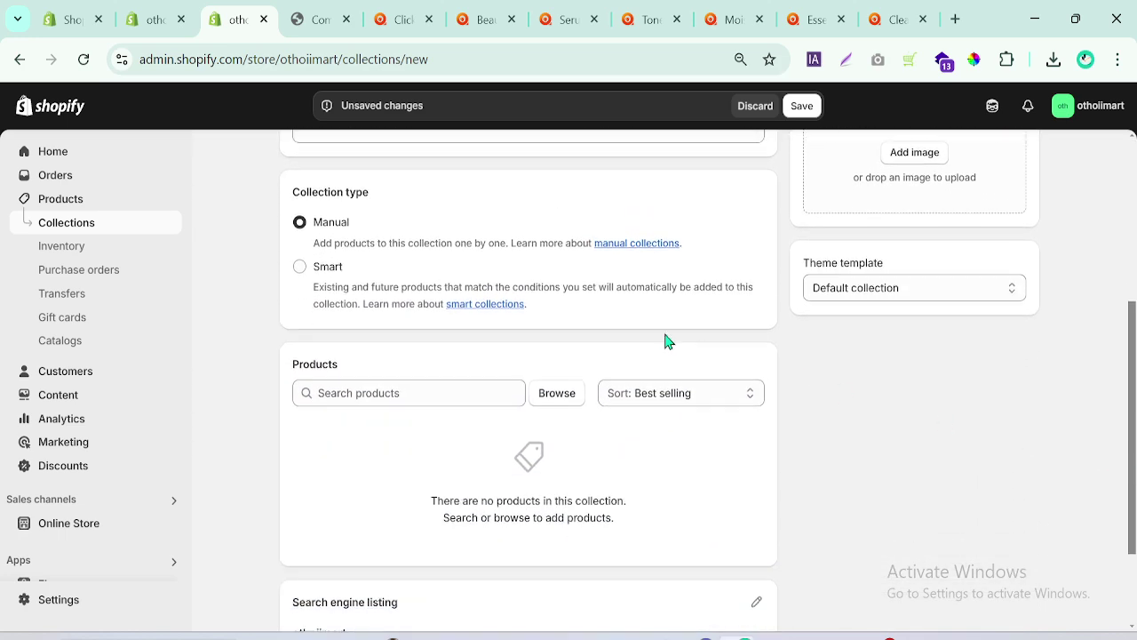
pyautogui.click(557, 394)
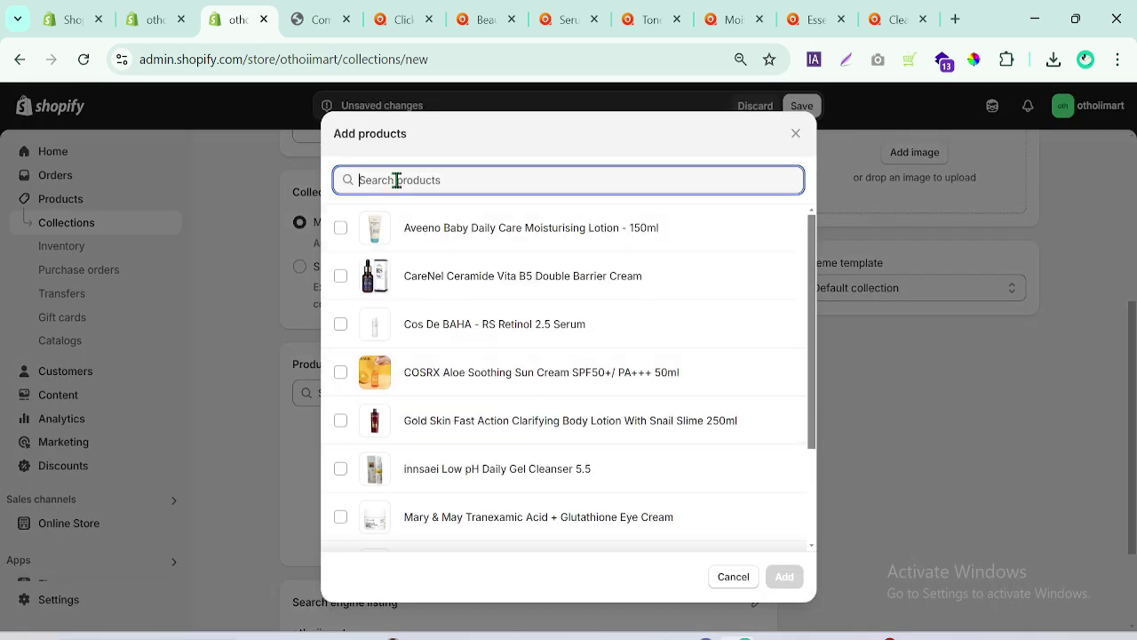
pyautogui.click(340, 228)
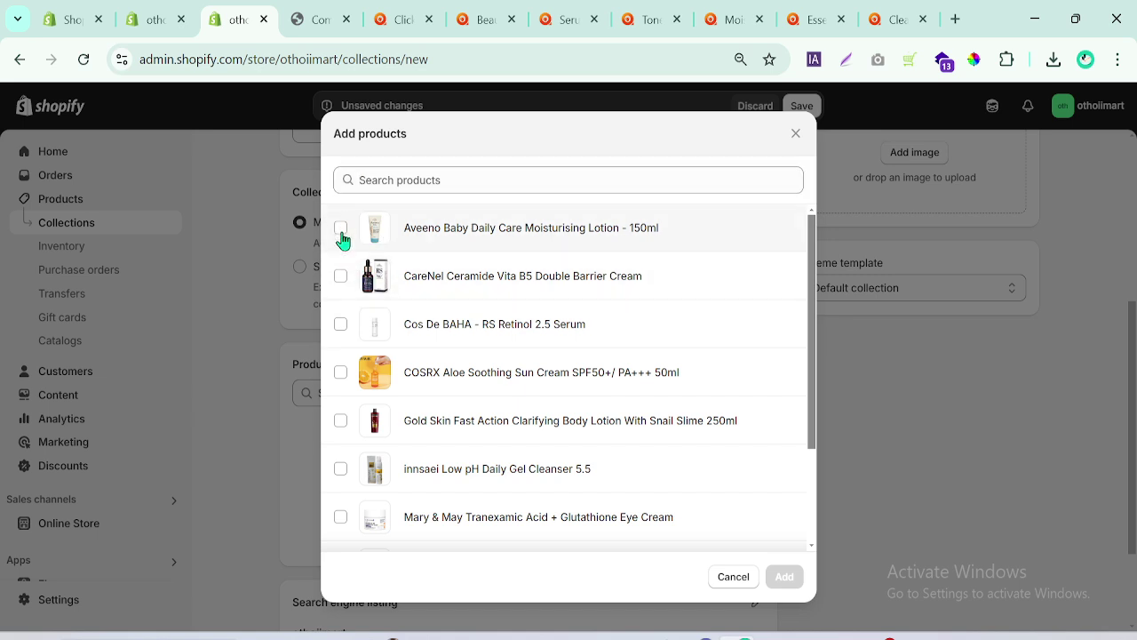
pyautogui.click(341, 277)
pyautogui.click(340, 325)
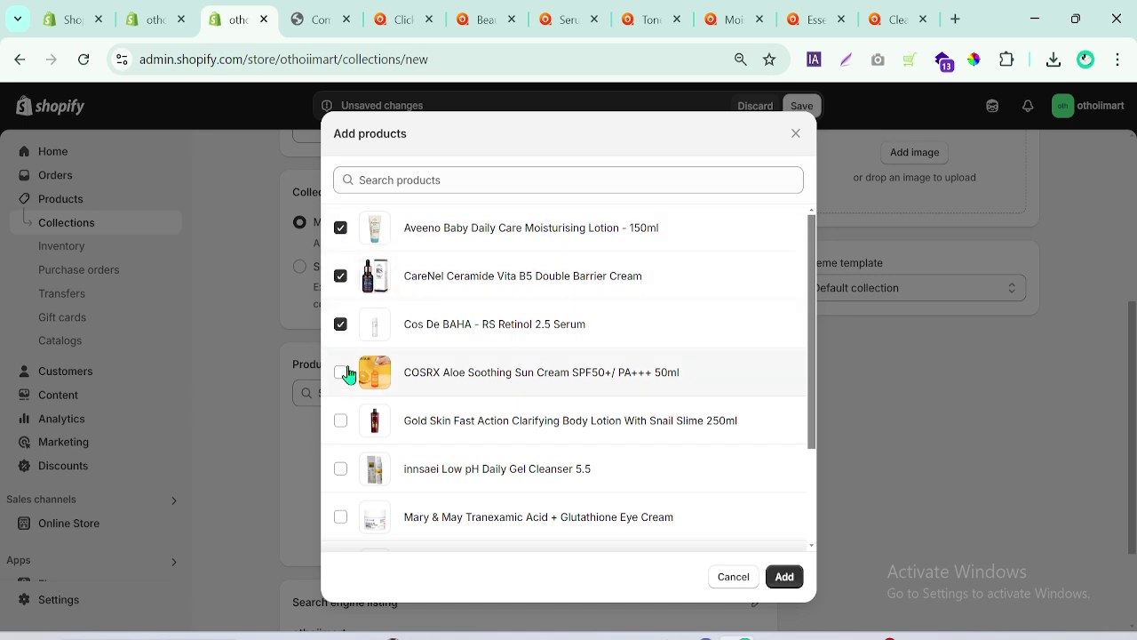
pyautogui.click(340, 373)
pyautogui.click(340, 421)
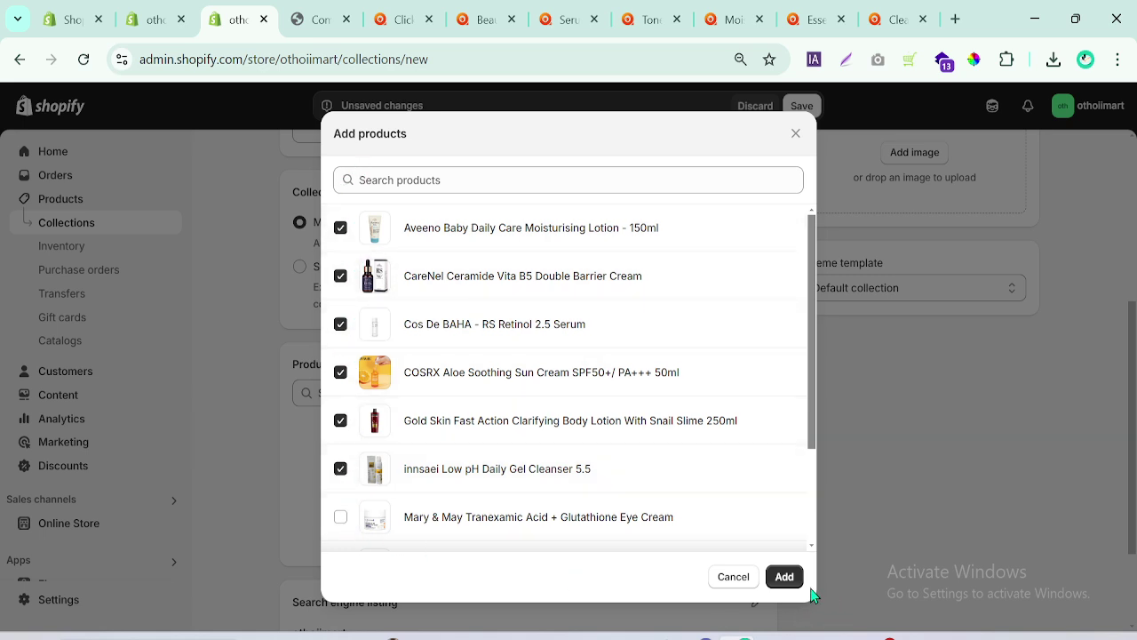
pyautogui.click(783, 577)
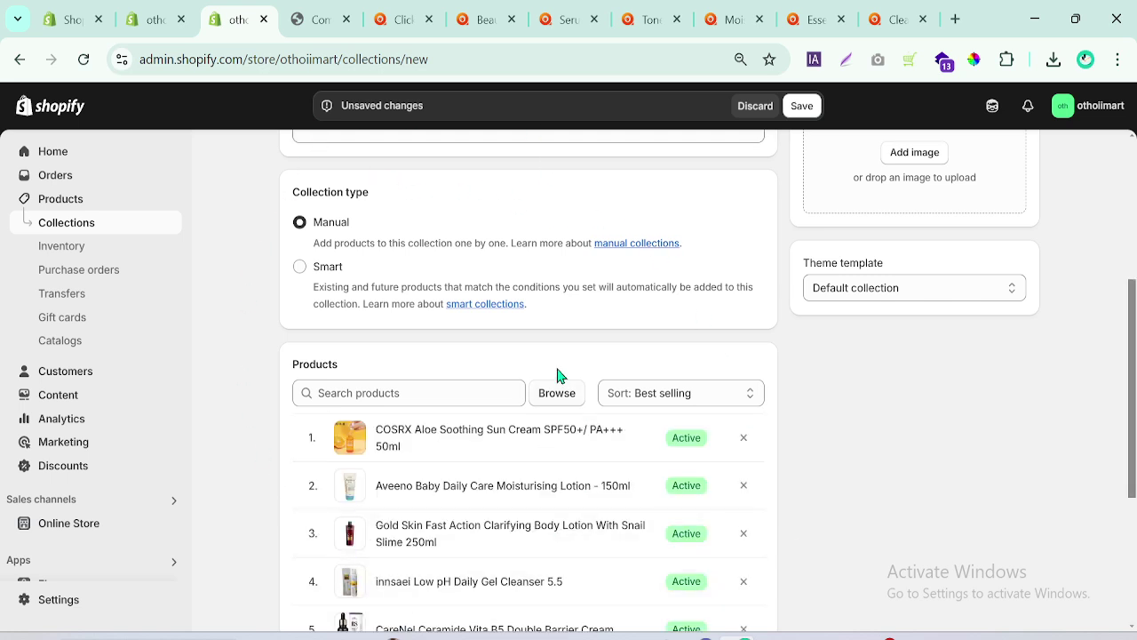
# Review the Beauty & Makeup category on othoimart.com for comparison, and save the new Beauty & Makeup collection in the Shopify admin
pyautogui.click(482, 10)
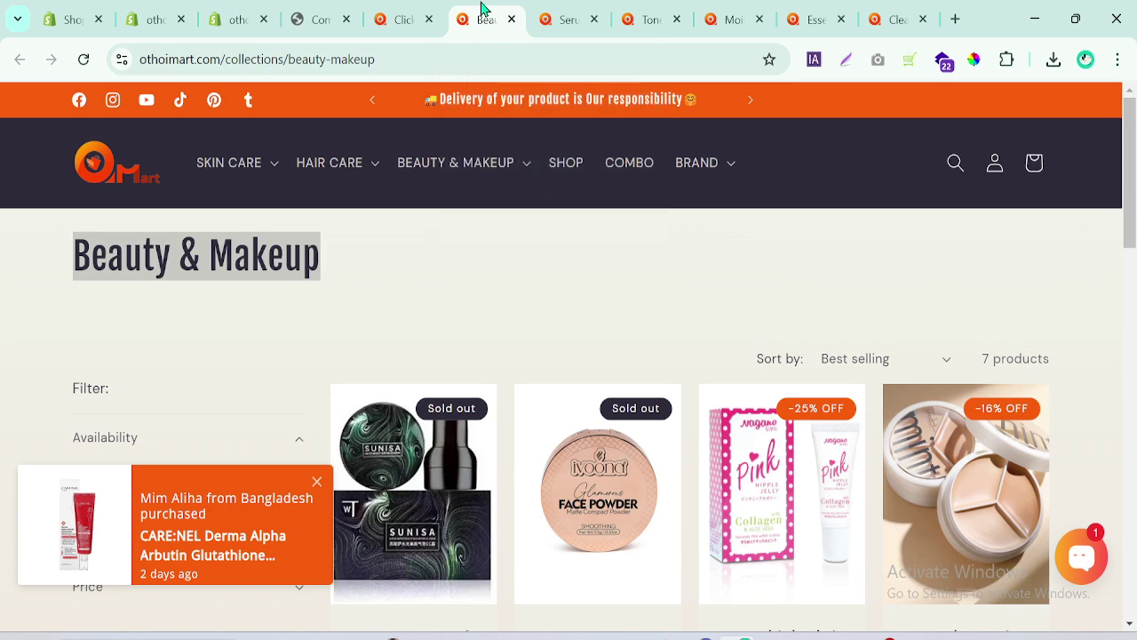
pyautogui.click(401, 19)
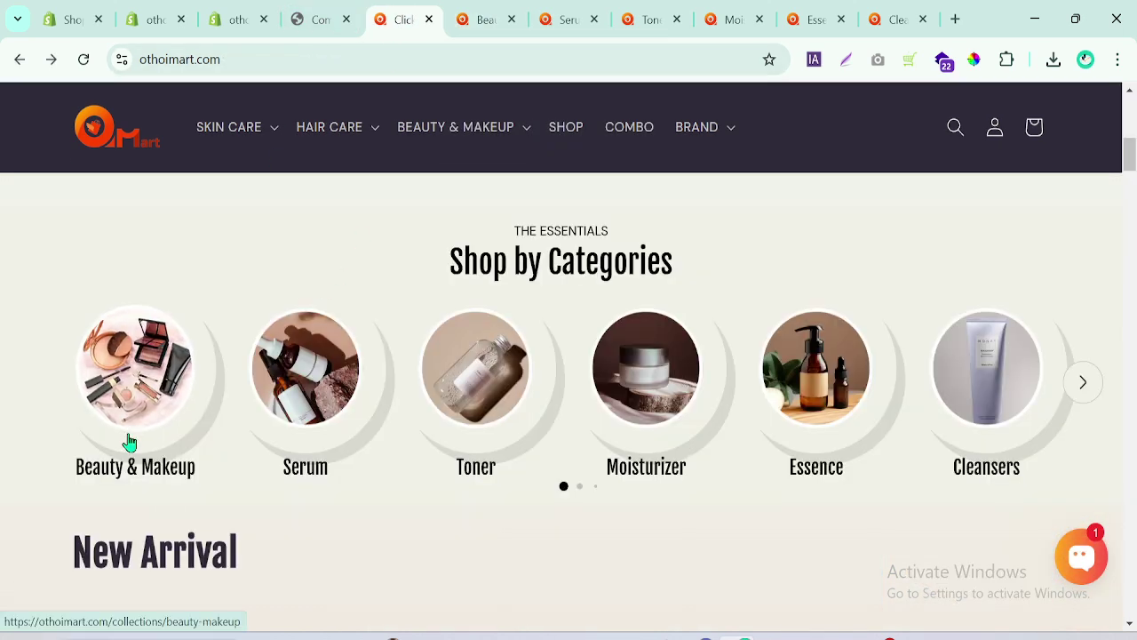
pyautogui.click(489, 11)
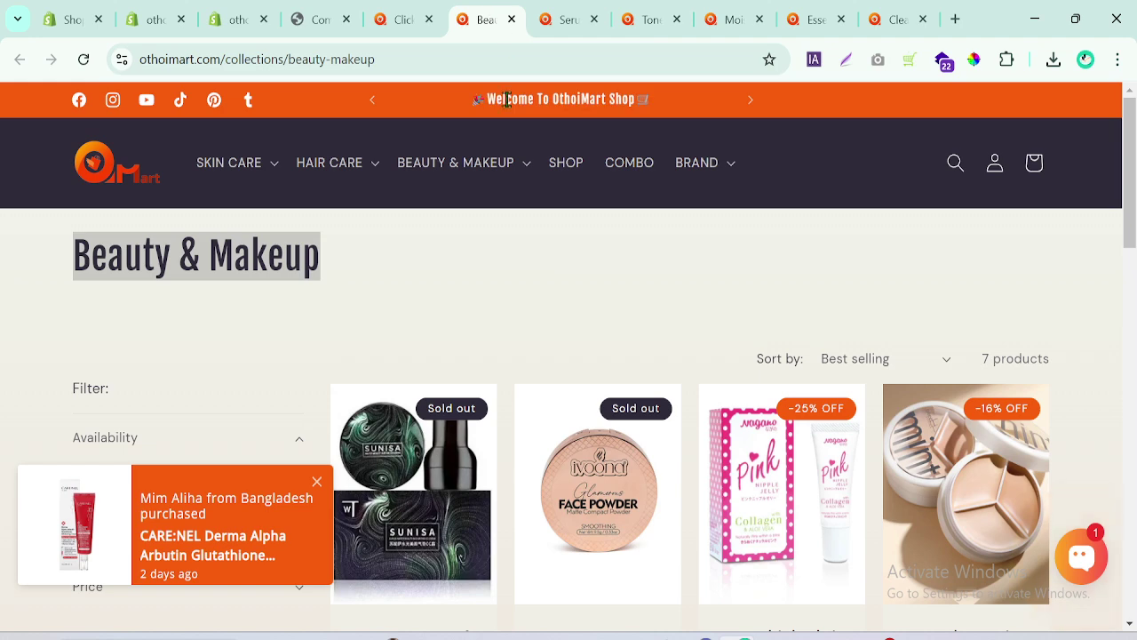
pyautogui.click(372, 268)
pyautogui.scroll(-3, 569, 342)
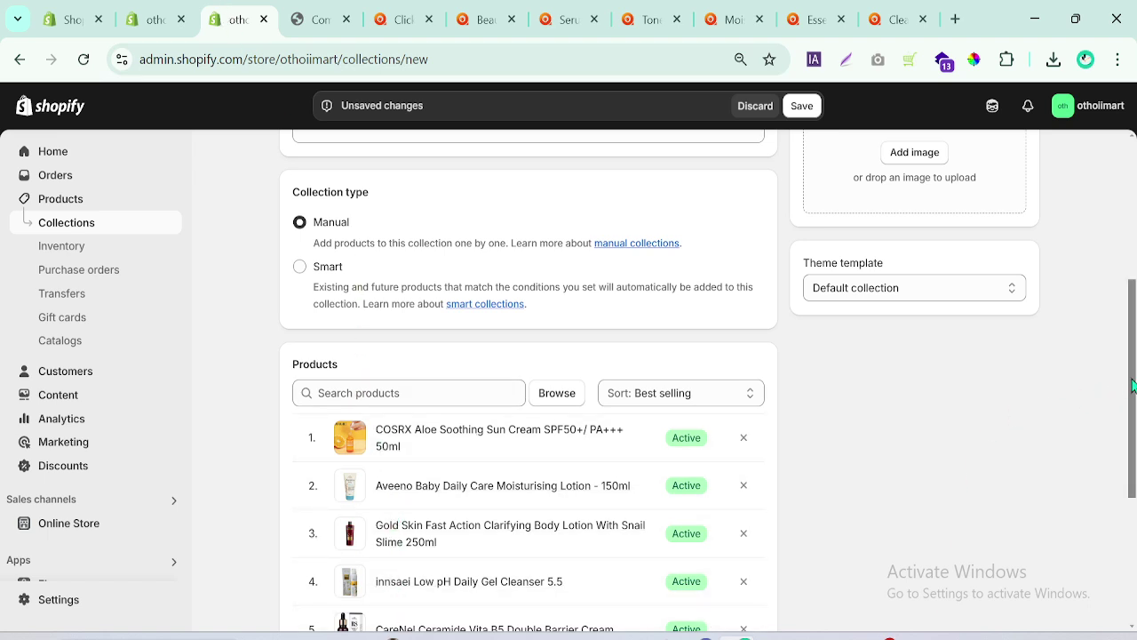
pyautogui.moveTo(1132, 384); pyautogui.dragTo(1133, 430)
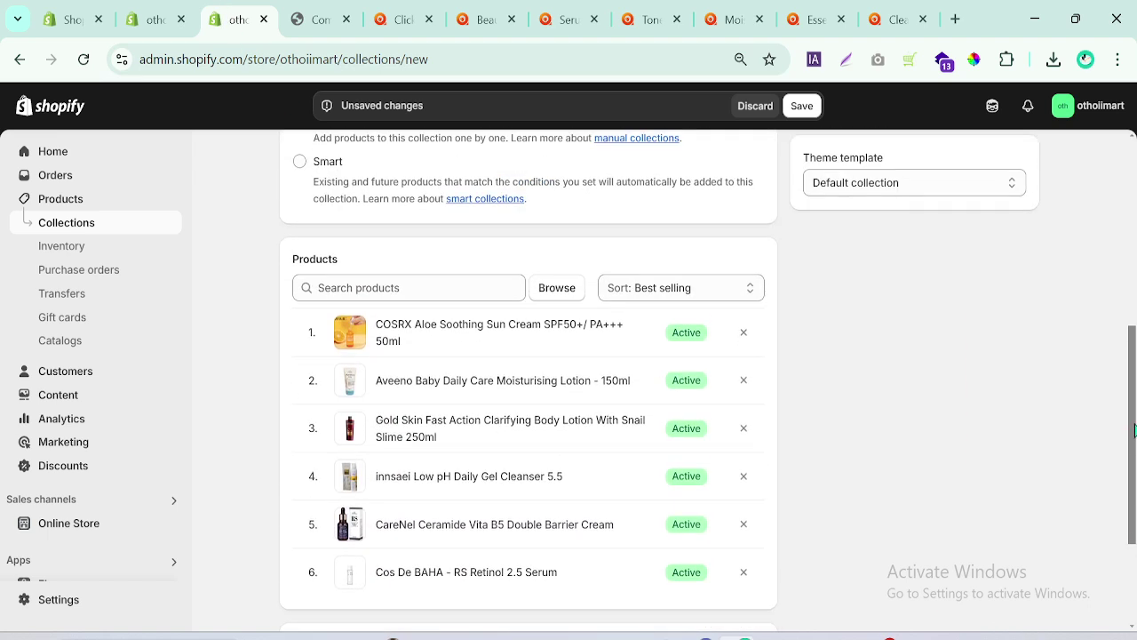
pyautogui.click(804, 107)
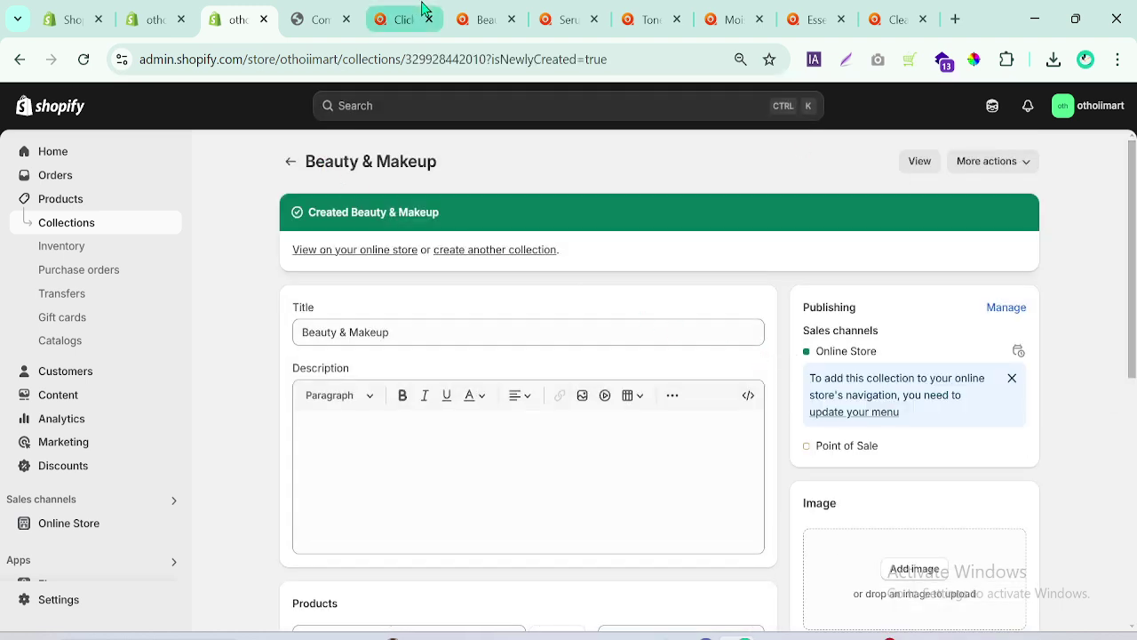
# Switch to the othoimart.com Serum collection page and copy its title text
pyautogui.click(558, 19)
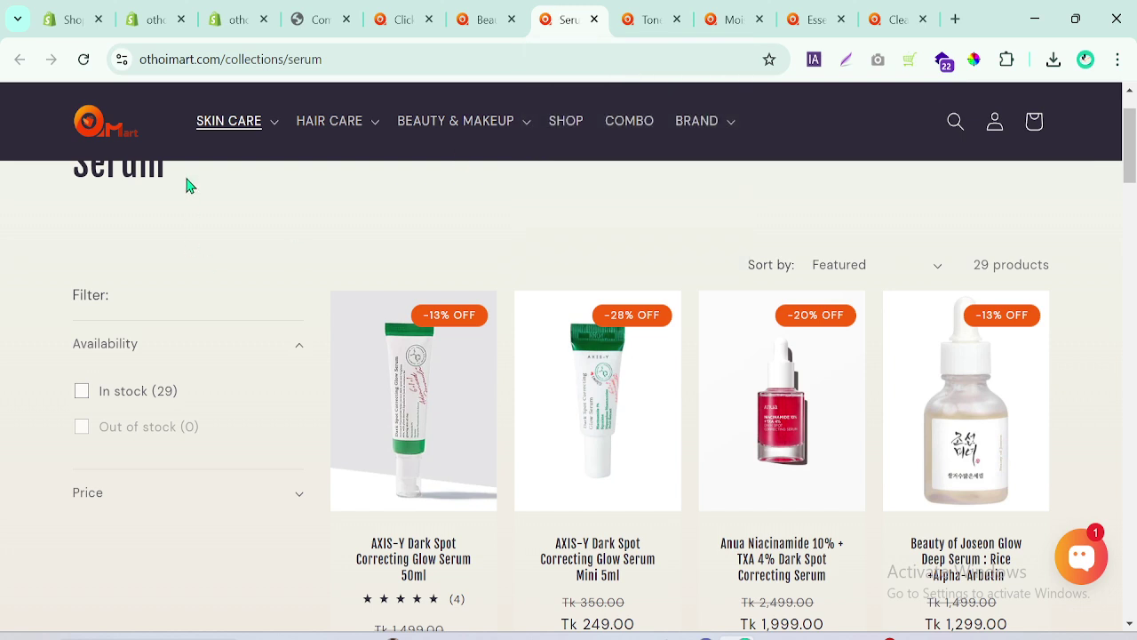
pyautogui.scroll(2, 552, 301)
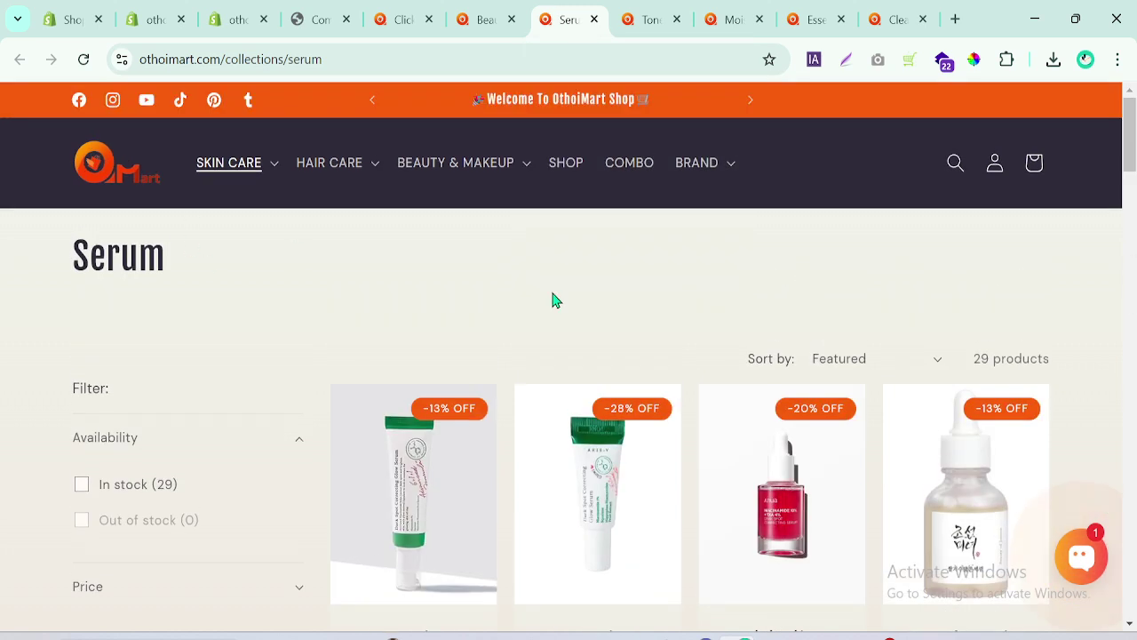
pyautogui.doubleClick(141, 258)
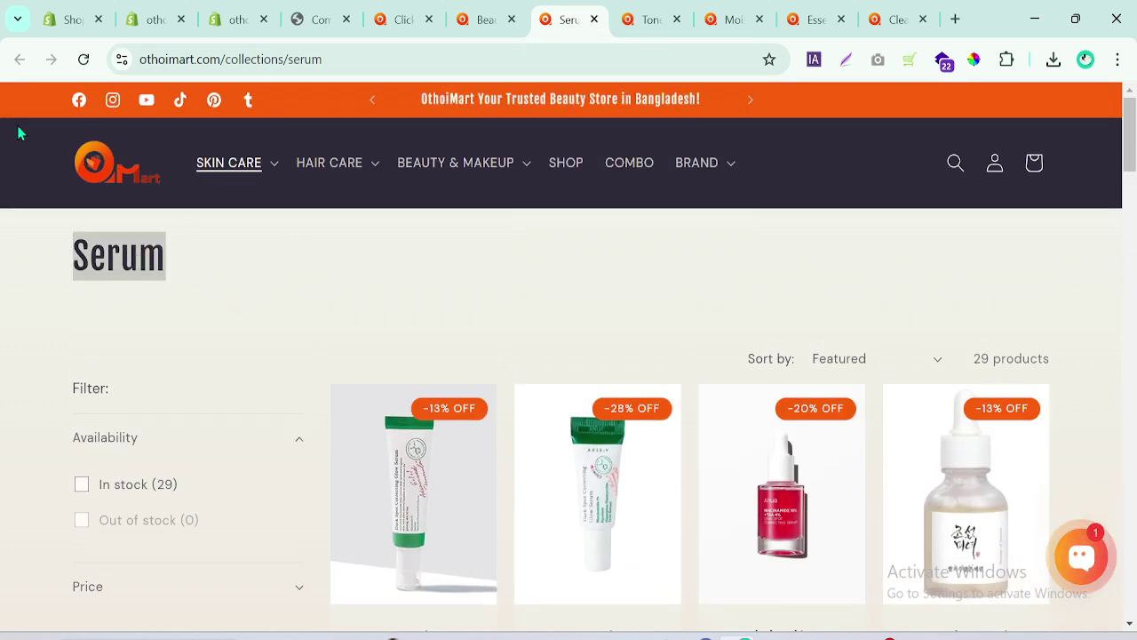
# Start another collection from the Shopify admin's Collections list and title it Serum
pyautogui.click(160, 16)
pyautogui.click(235, 19)
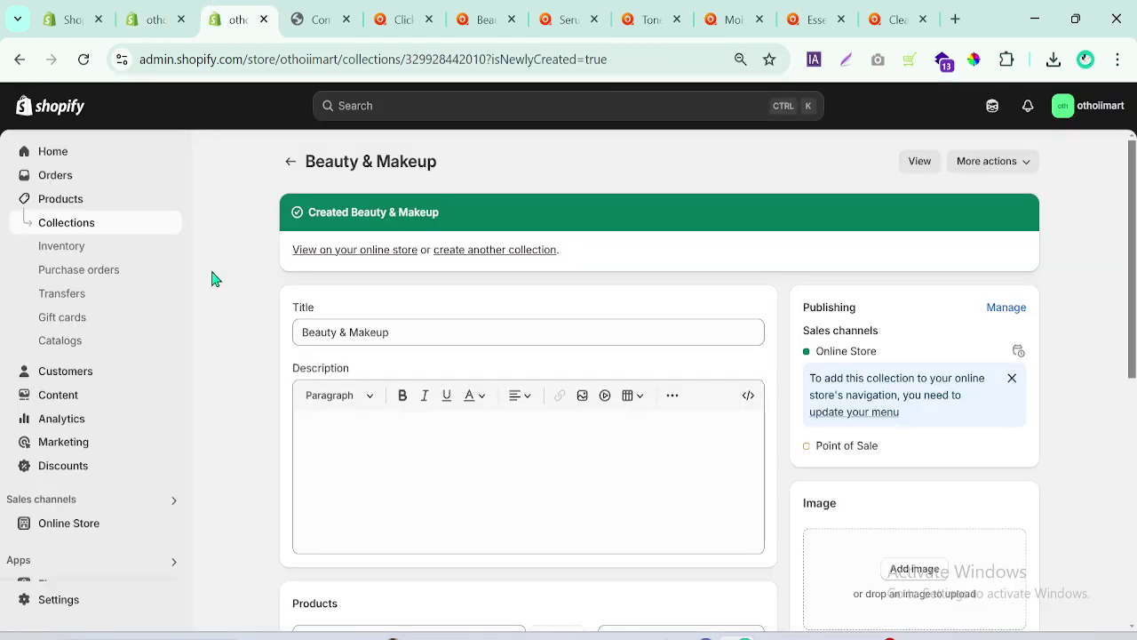
pyautogui.click(78, 231)
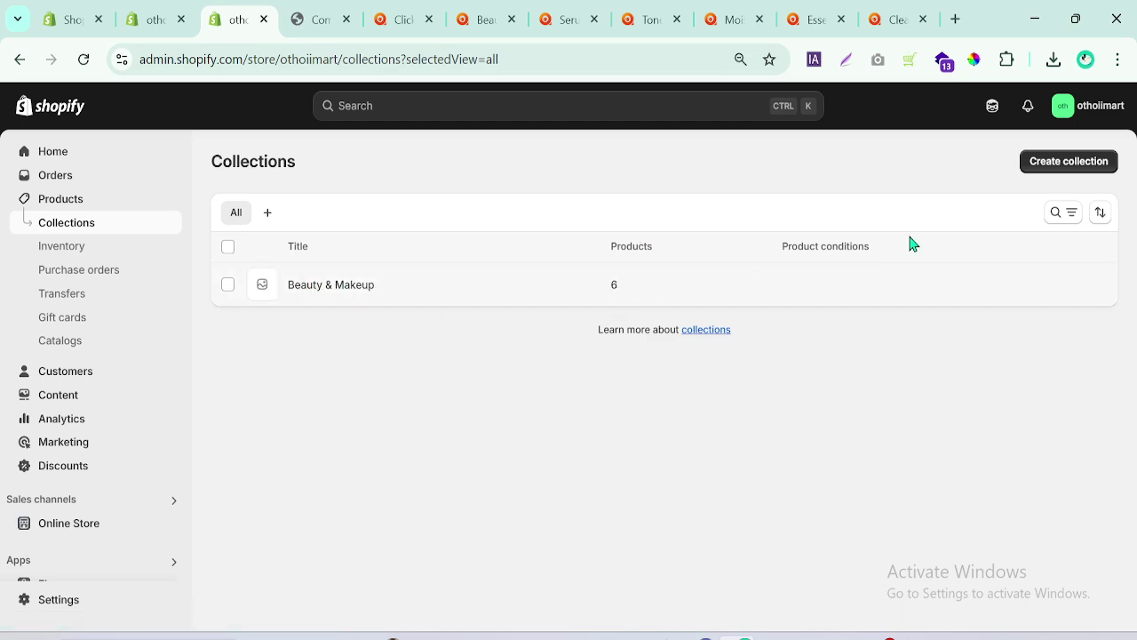
pyautogui.click(1043, 173)
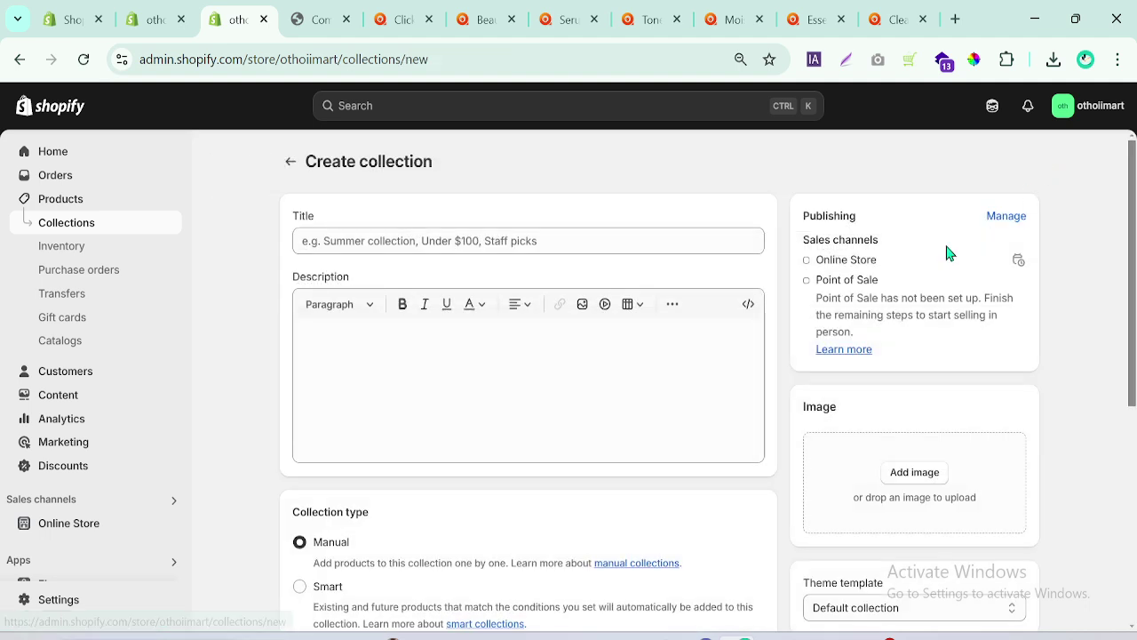
pyautogui.click(373, 246)
pyautogui.write('Serum')
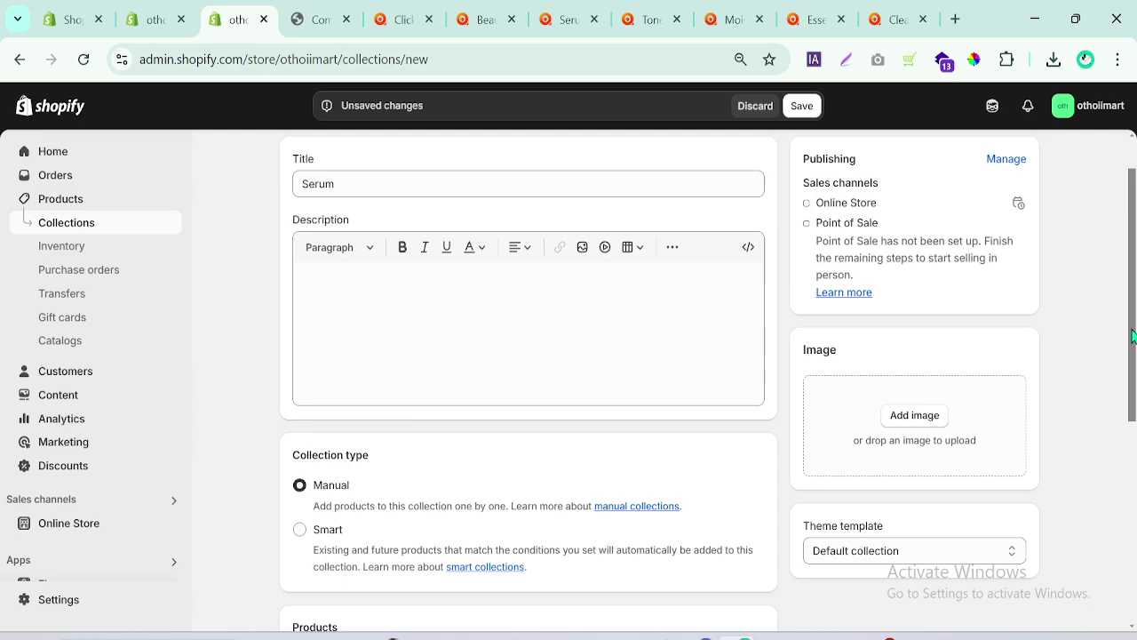
pyautogui.scroll(-2, 1097, 329)
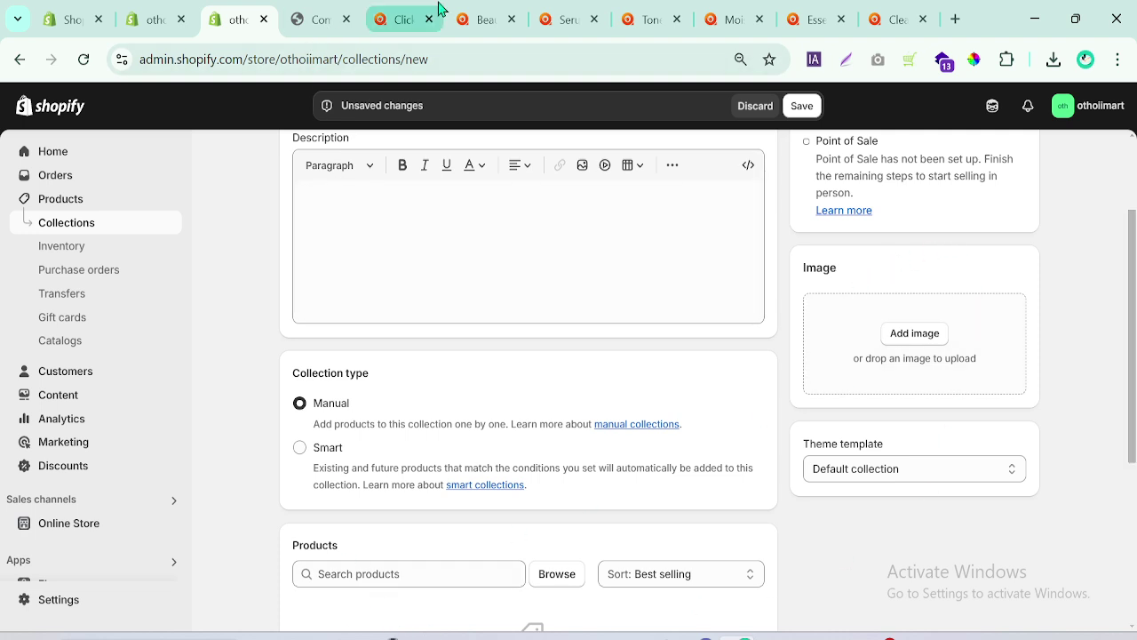
# Examine the category items in the Shop by Categories section of the othoiimart.myshopify.com storefront
pyautogui.click(404, 19)
pyautogui.click(318, 19)
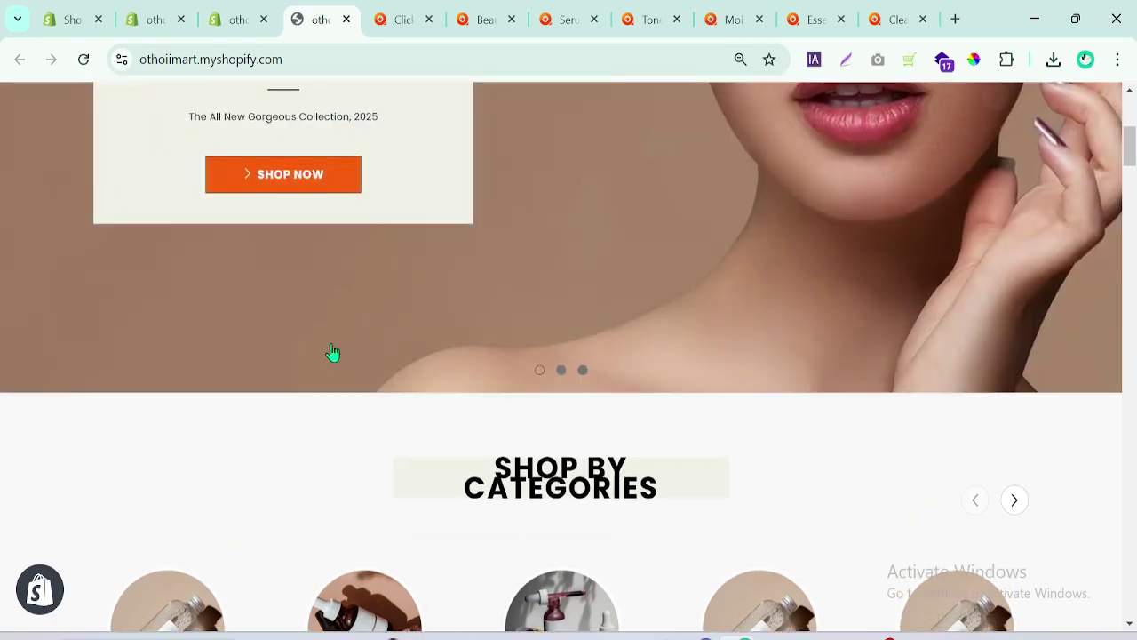
pyautogui.scroll(-2, 1129, 133)
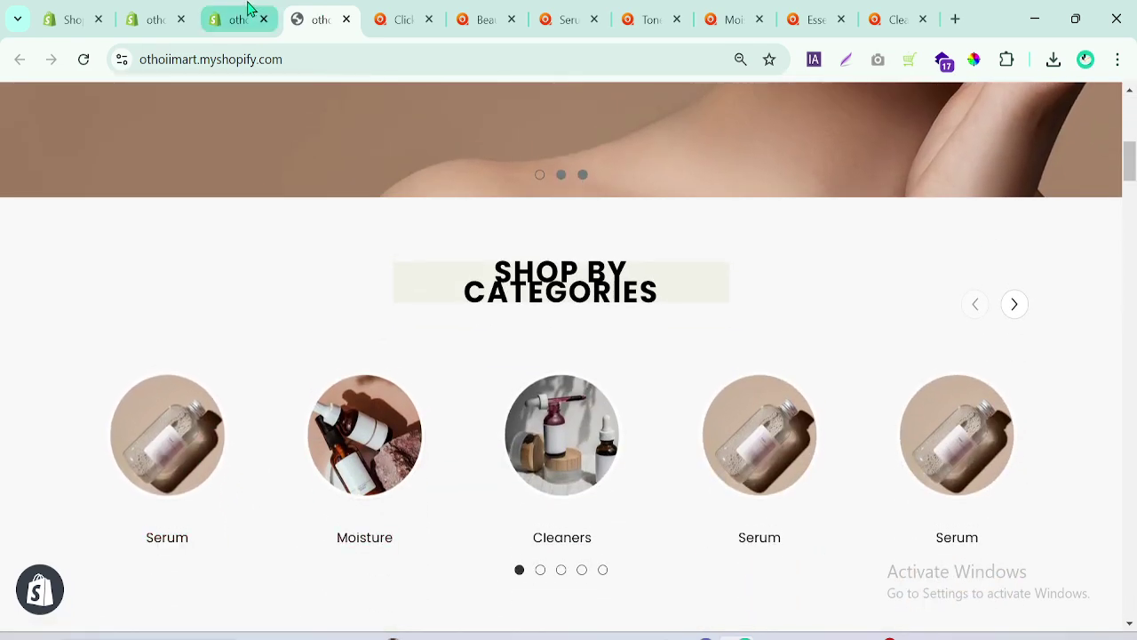
pyautogui.click(242, 16)
pyautogui.click(345, 11)
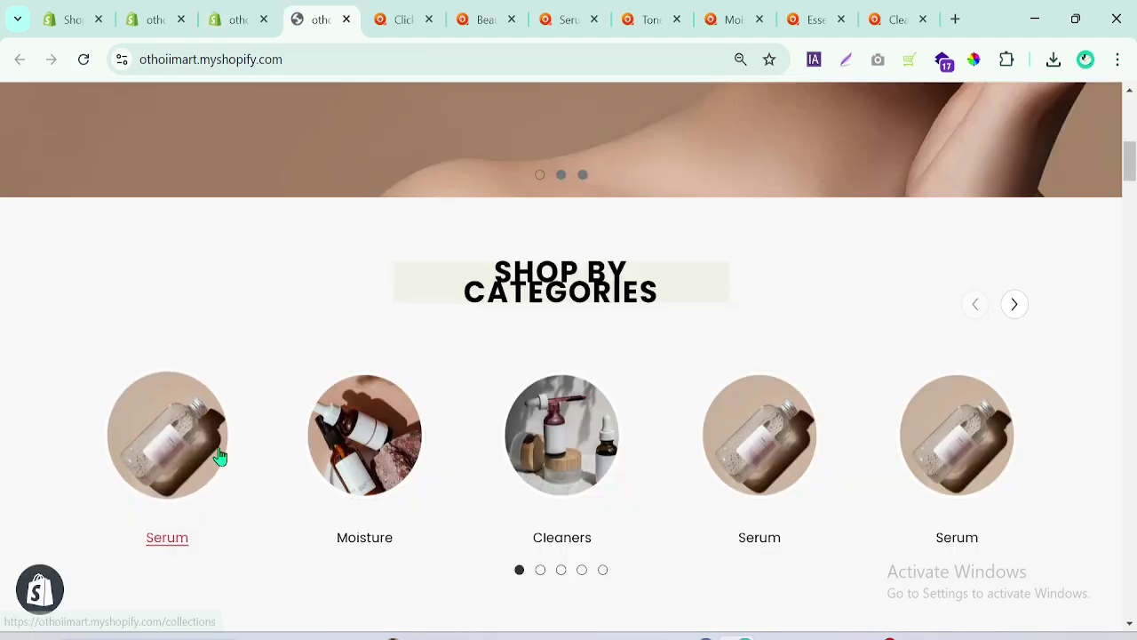
pyautogui.scroll(-1, 185, 449)
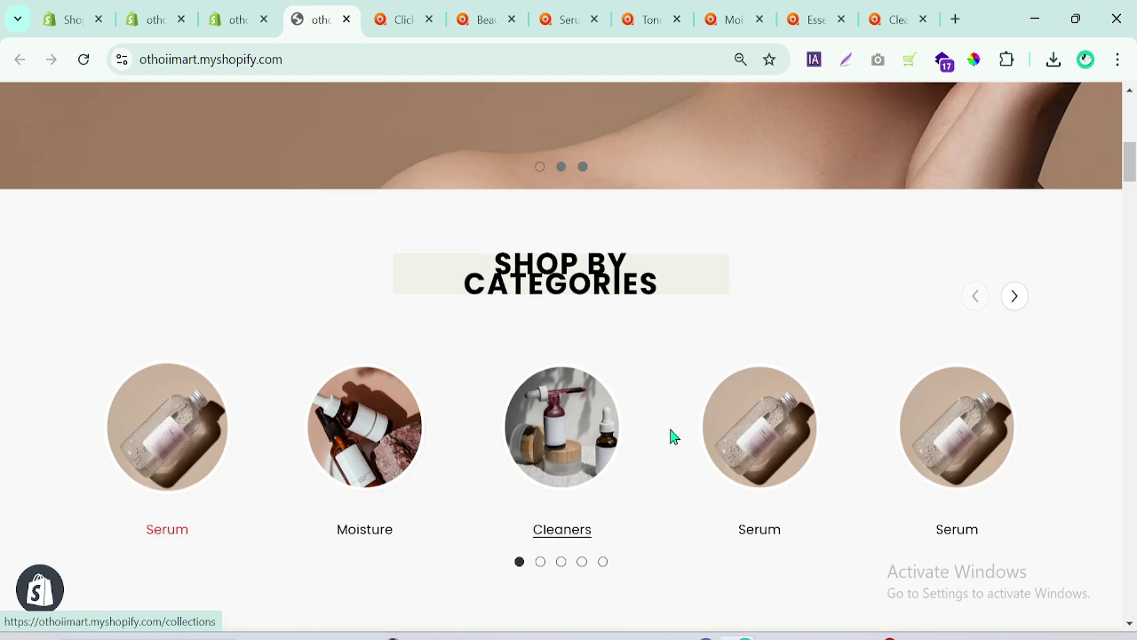
pyautogui.scroll(-1, 673, 437)
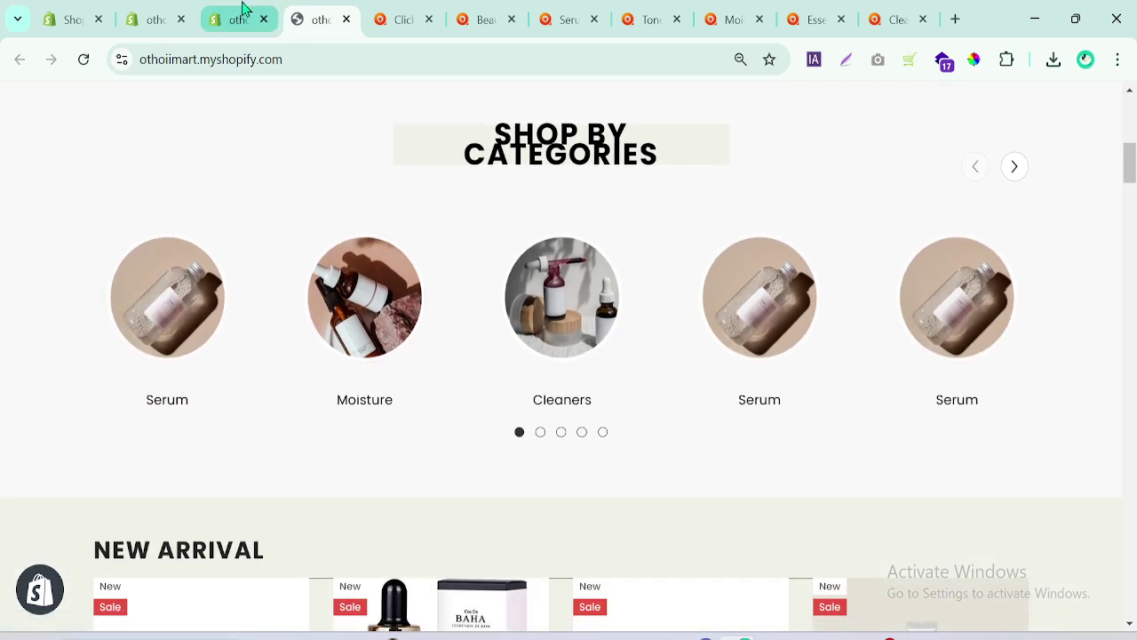
# In the theme editor, add a Featured Collection section after the home page's Brands Slider and open its first Collection block's settings
pyautogui.click(145, 15)
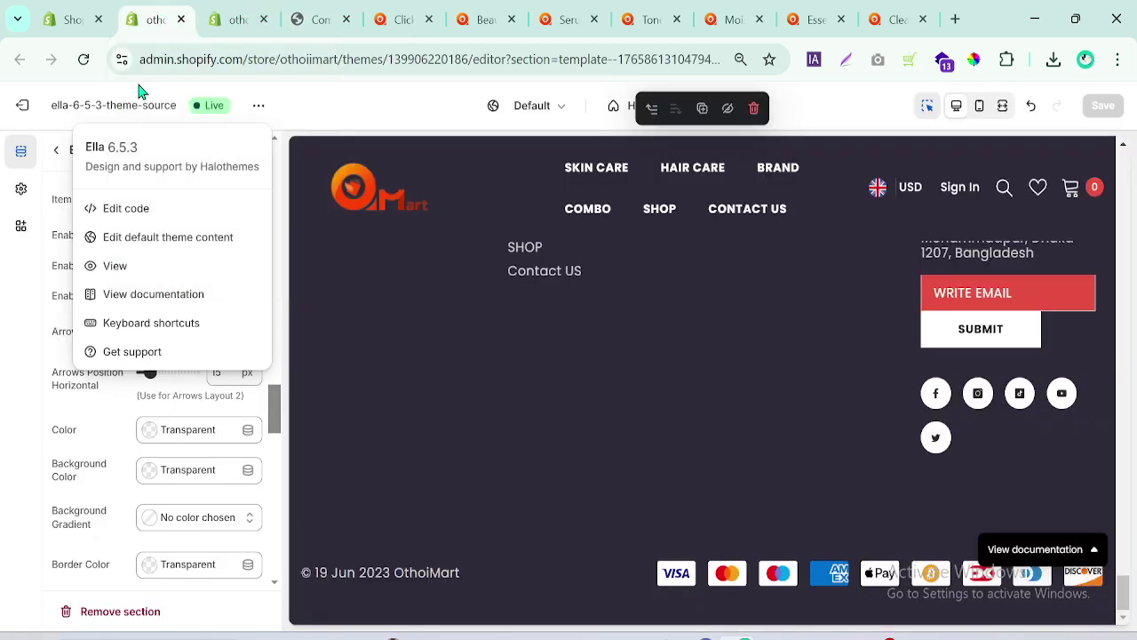
pyautogui.click(2, 320)
pyautogui.click(57, 150)
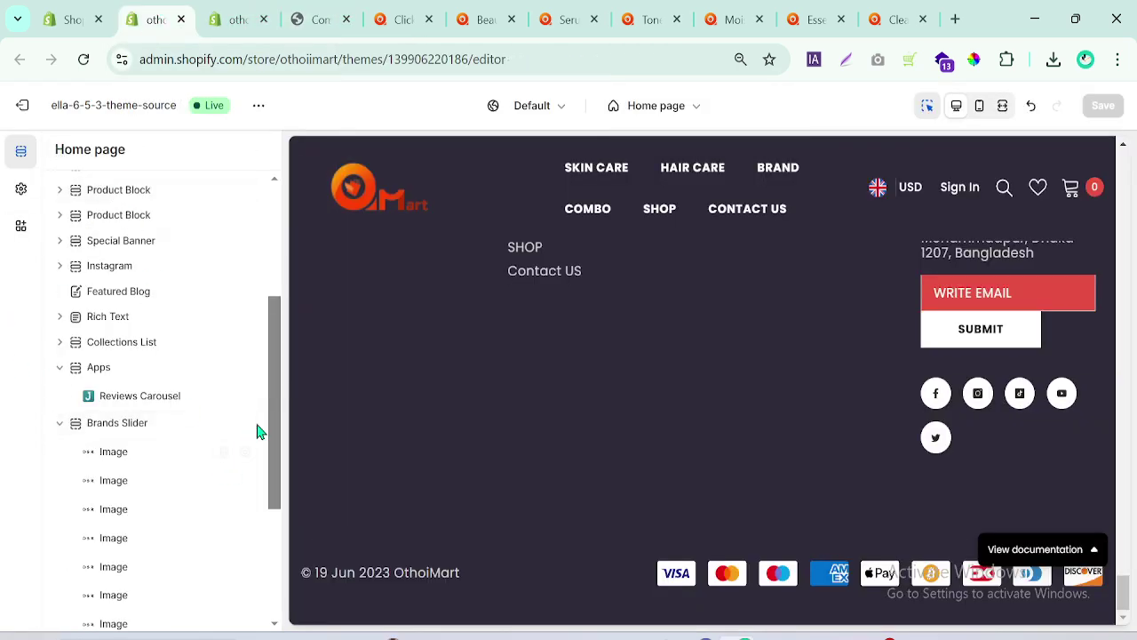
pyautogui.moveTo(277, 418); pyautogui.dragTo(258, 605)
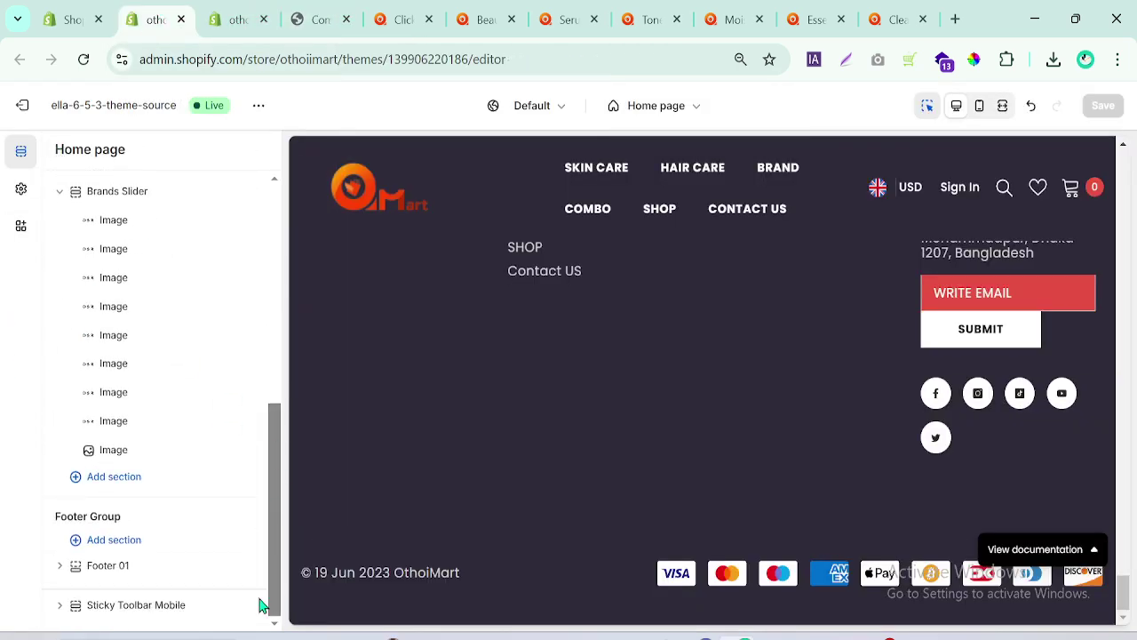
pyautogui.click(115, 482)
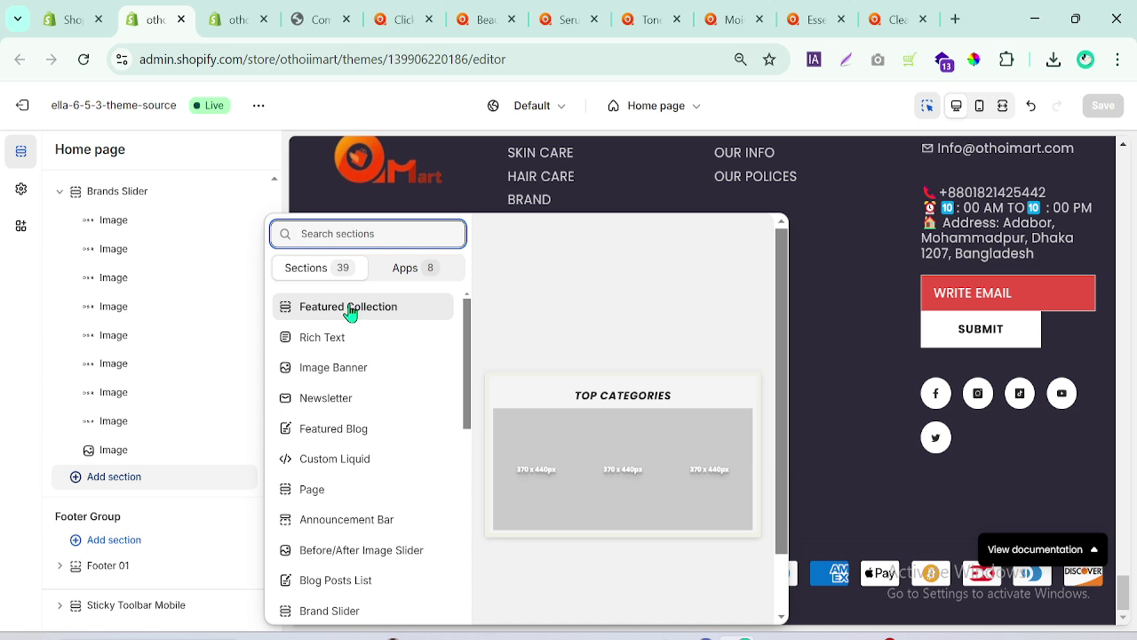
pyautogui.write('colle')
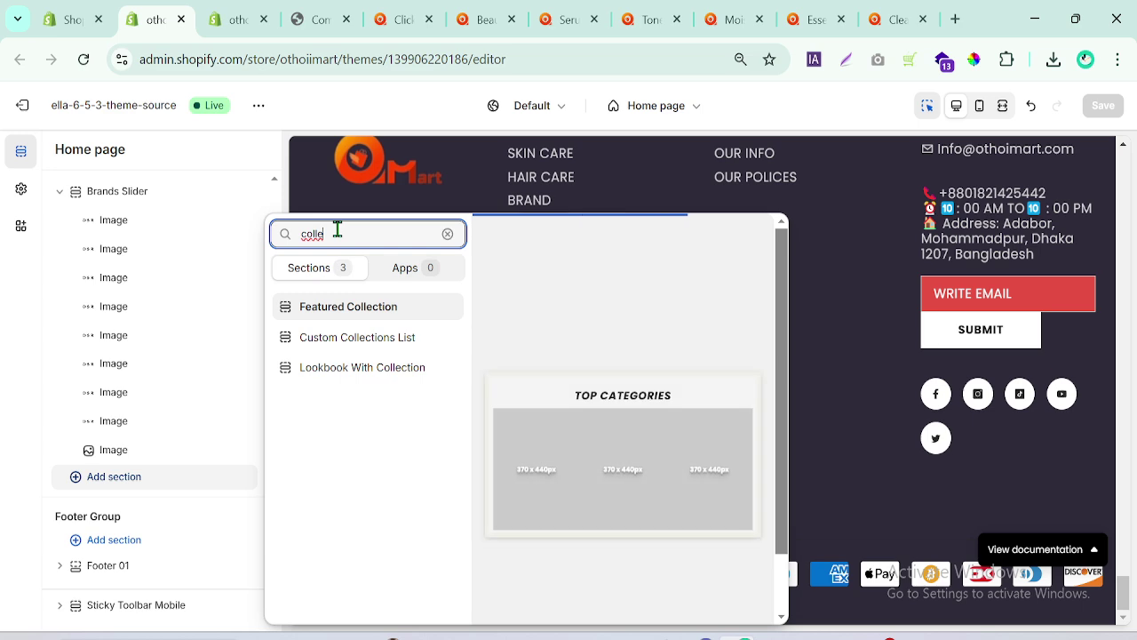
pyautogui.click(352, 316)
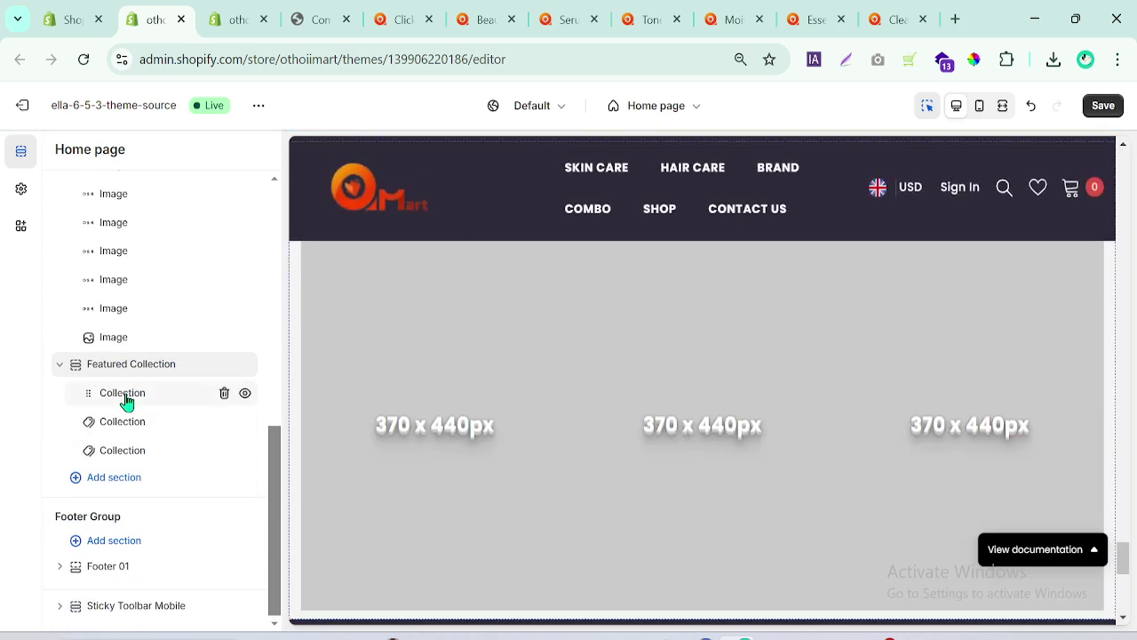
pyautogui.click(124, 395)
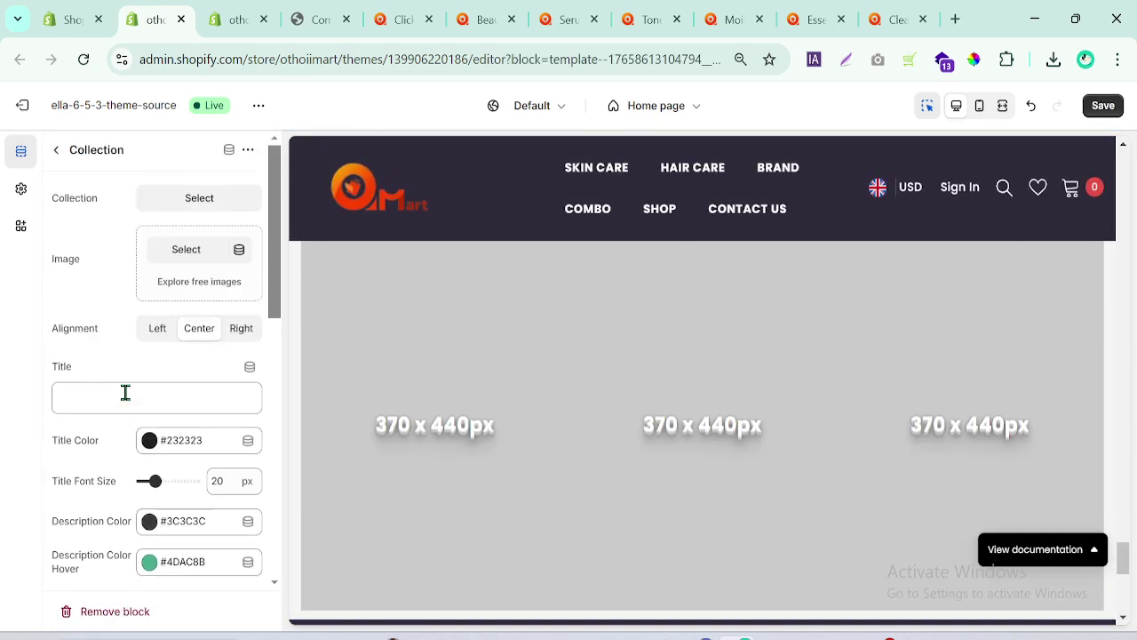
pyautogui.click(201, 203)
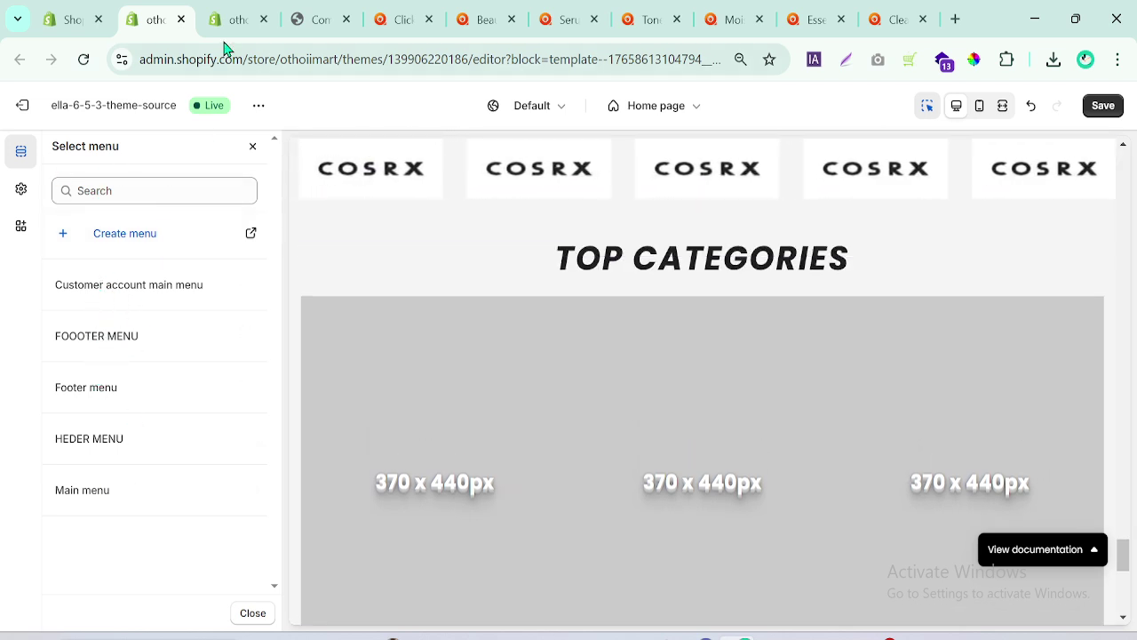
# Close the othoiimart.myshopify.com storefront page and return to the unsaved Serum collection in the Shopify admin
pyautogui.click(247, 20)
pyautogui.click(71, 223)
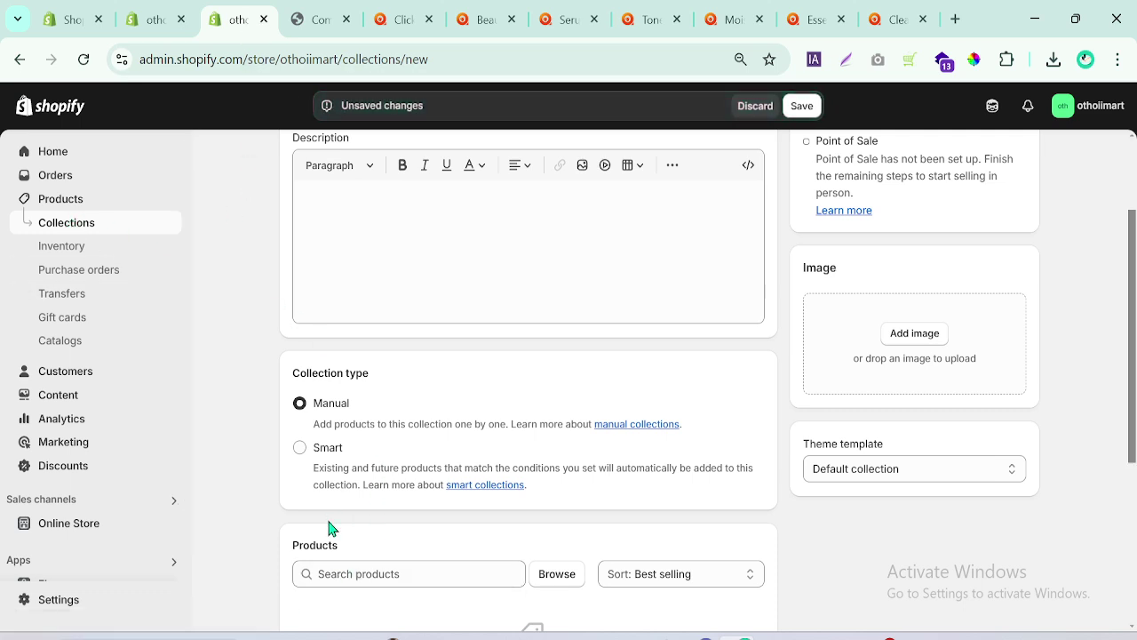
pyautogui.click(327, 25)
pyautogui.click(346, 24)
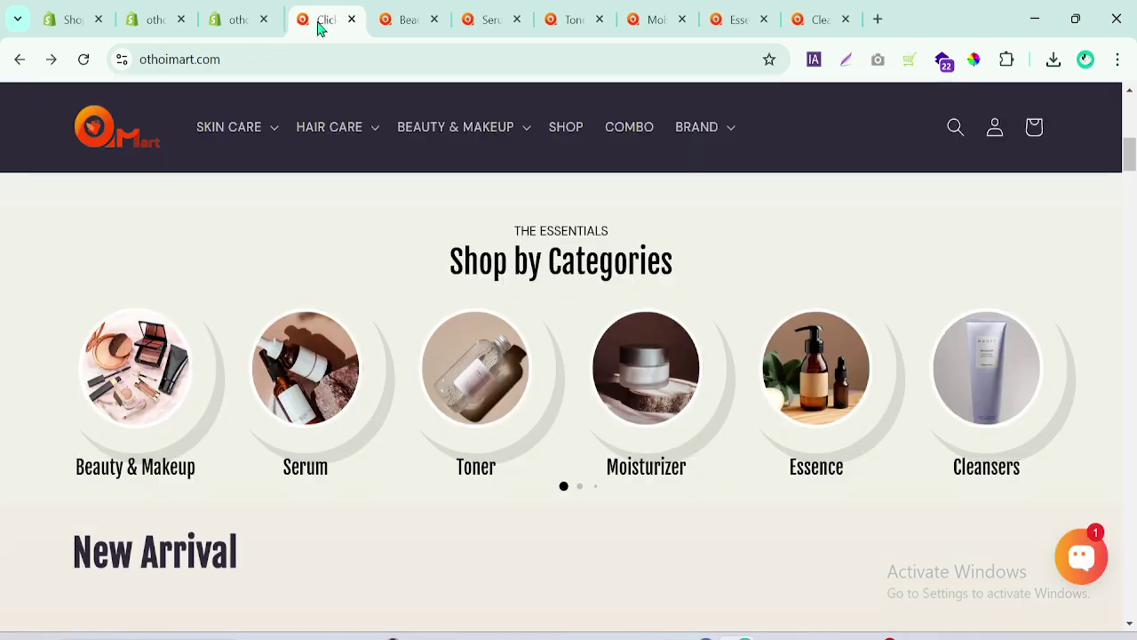
pyautogui.click(238, 20)
# Select the whole title text, Serum, in the new collection's form
pyautogui.scroll(-1, 1135, 290)
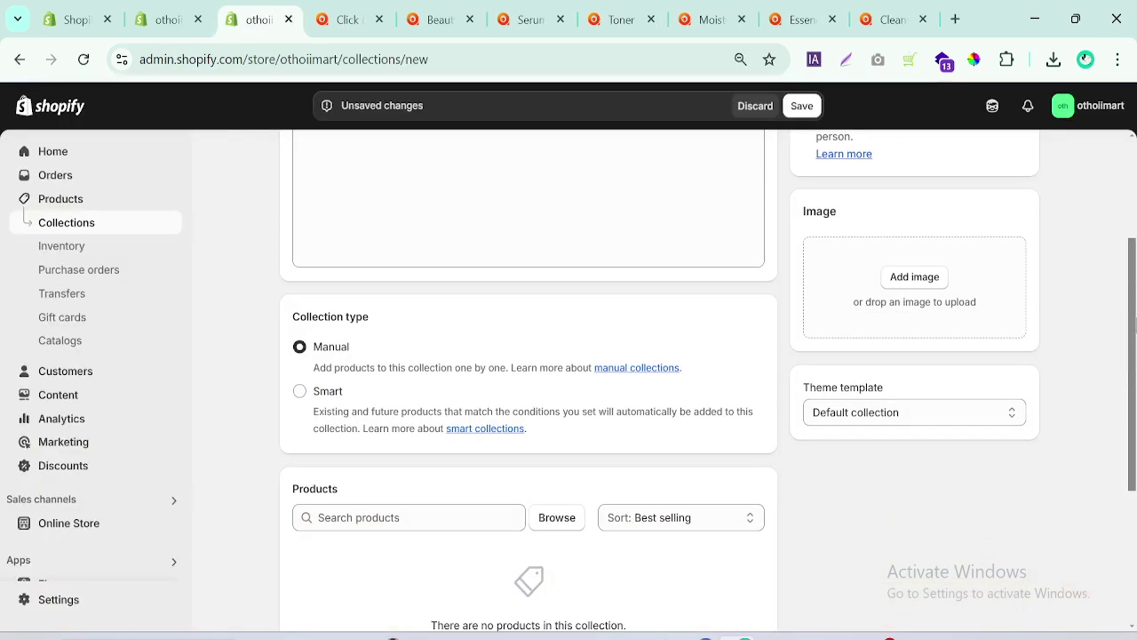
pyautogui.scroll(2, 1134, 290)
pyautogui.scroll(1, 1134, 276)
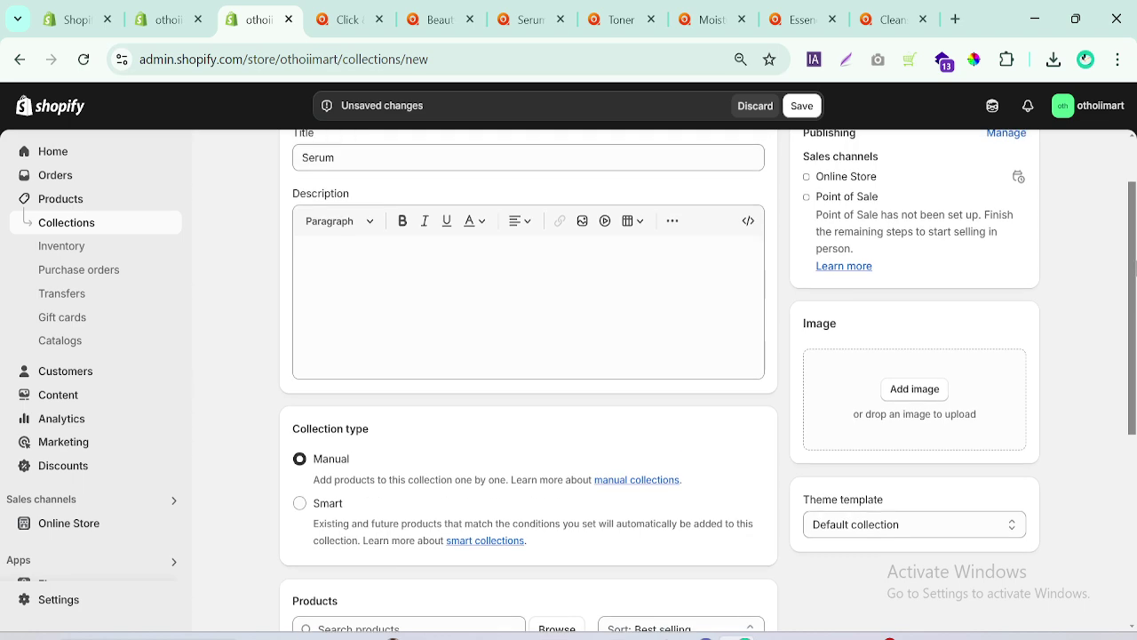
pyautogui.click(347, 161)
pyautogui.hotkey('ctrl', 'a')
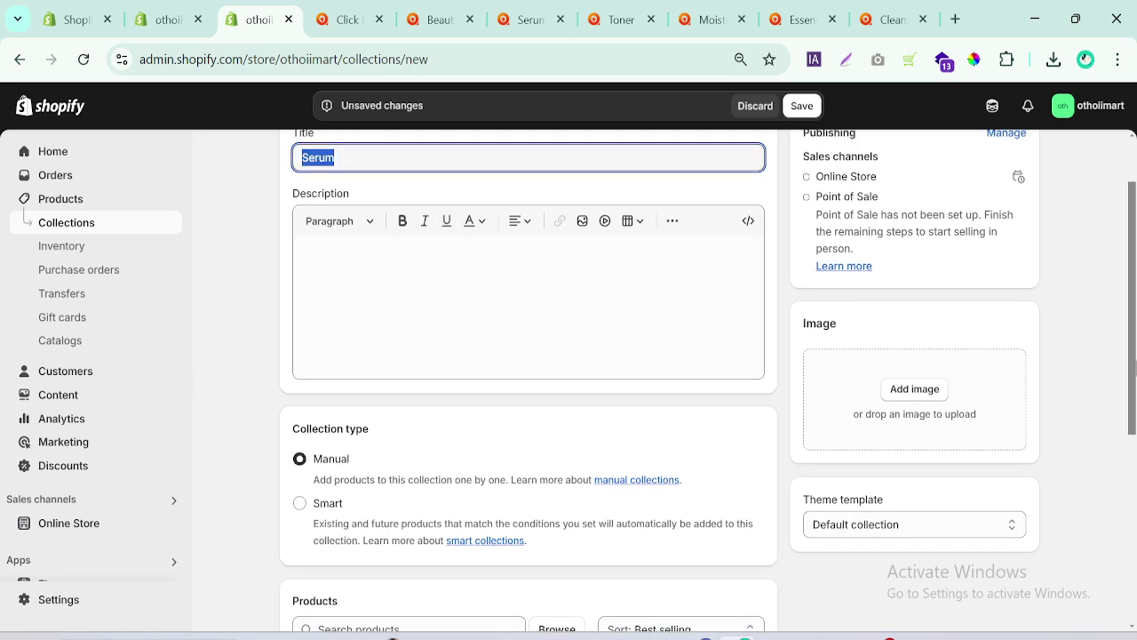
# Make the Serum collection a Smart collection whose products must match all conditions
pyautogui.click(1108, 317)
pyautogui.moveTo(1132, 356); pyautogui.dragTo(1130, 461)
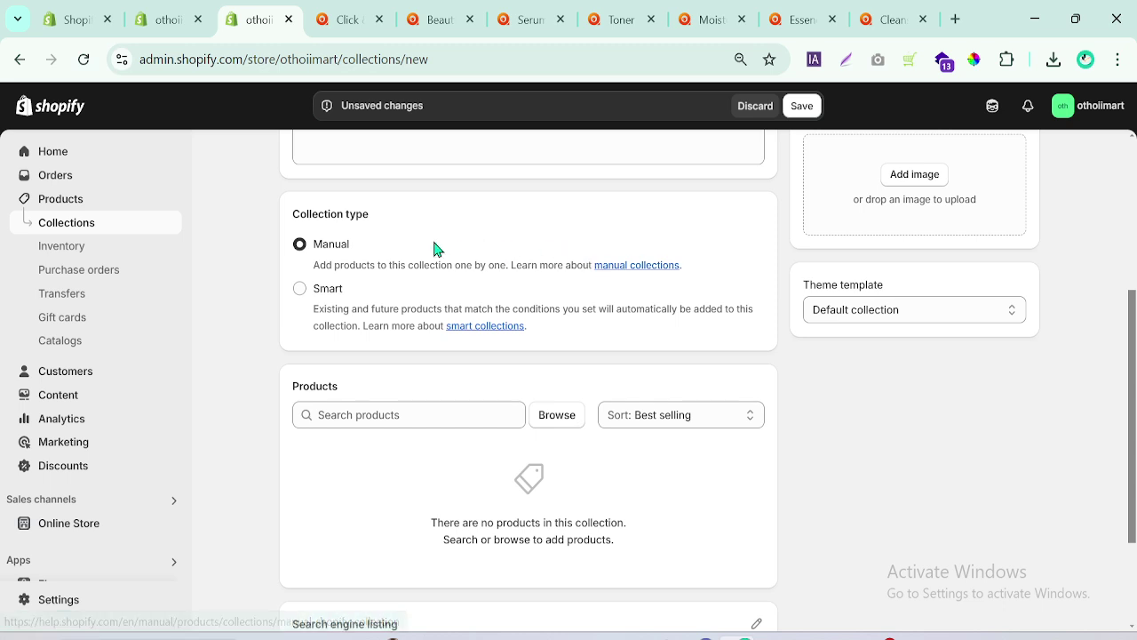
pyautogui.click(300, 290)
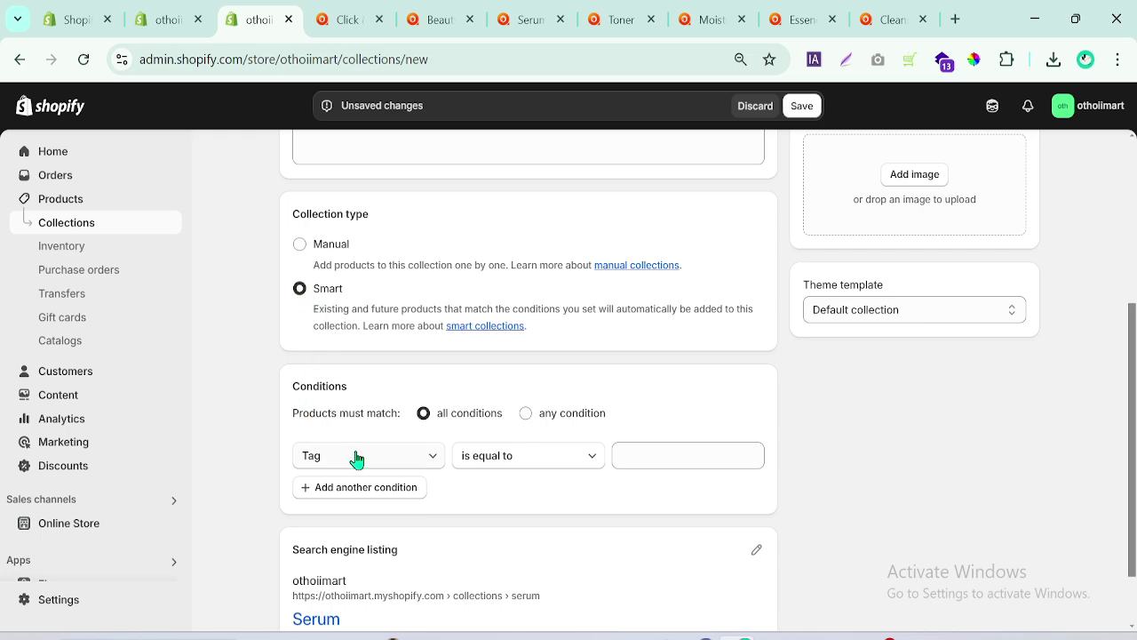
pyautogui.click(646, 448)
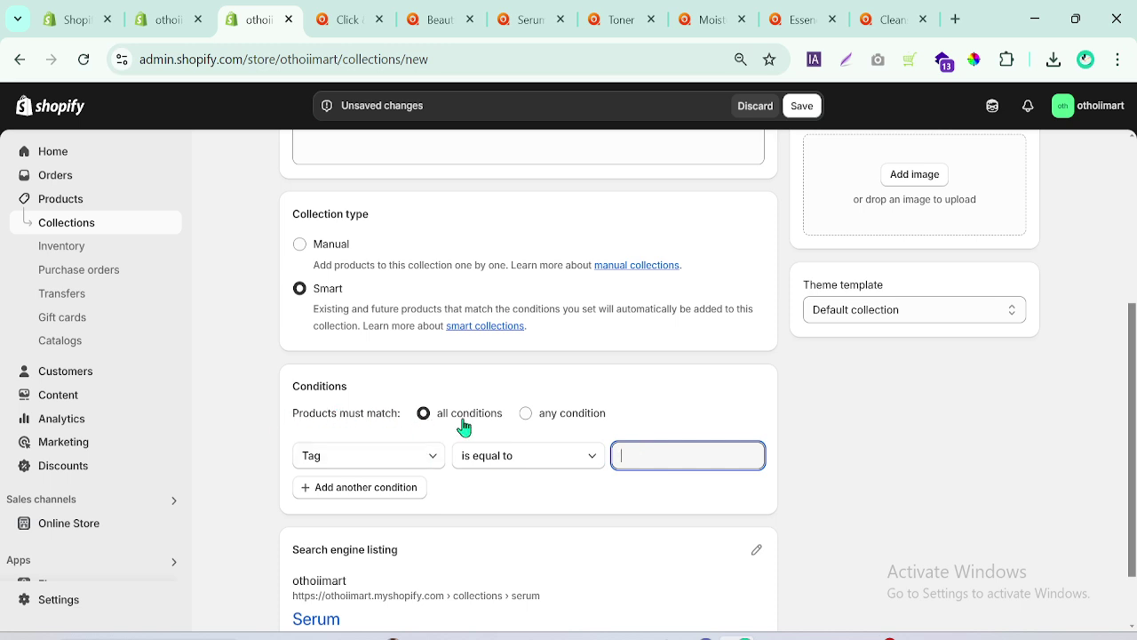
pyautogui.click(538, 419)
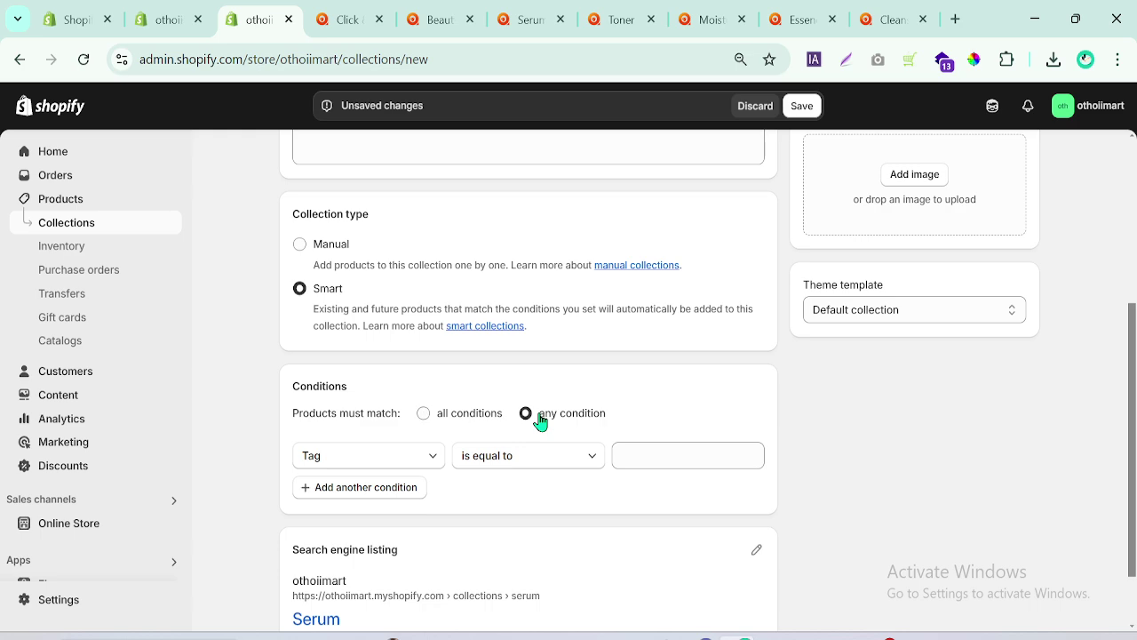
pyautogui.click(422, 414)
# Set the collection's condition to products whose title contains Serum
pyautogui.click(351, 457)
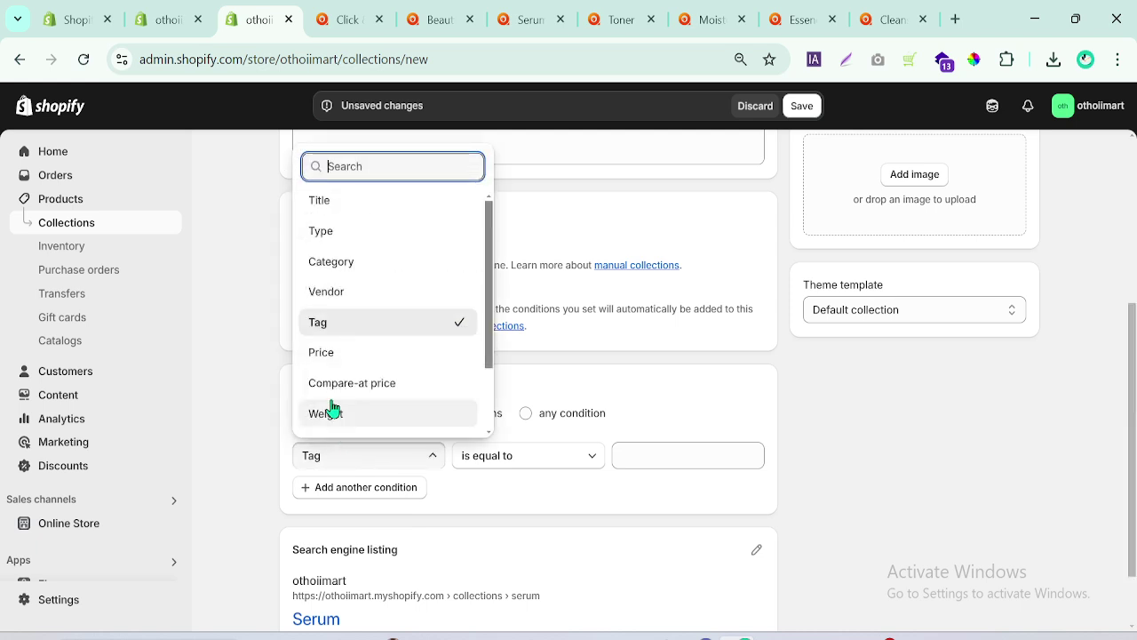
pyautogui.click(345, 204)
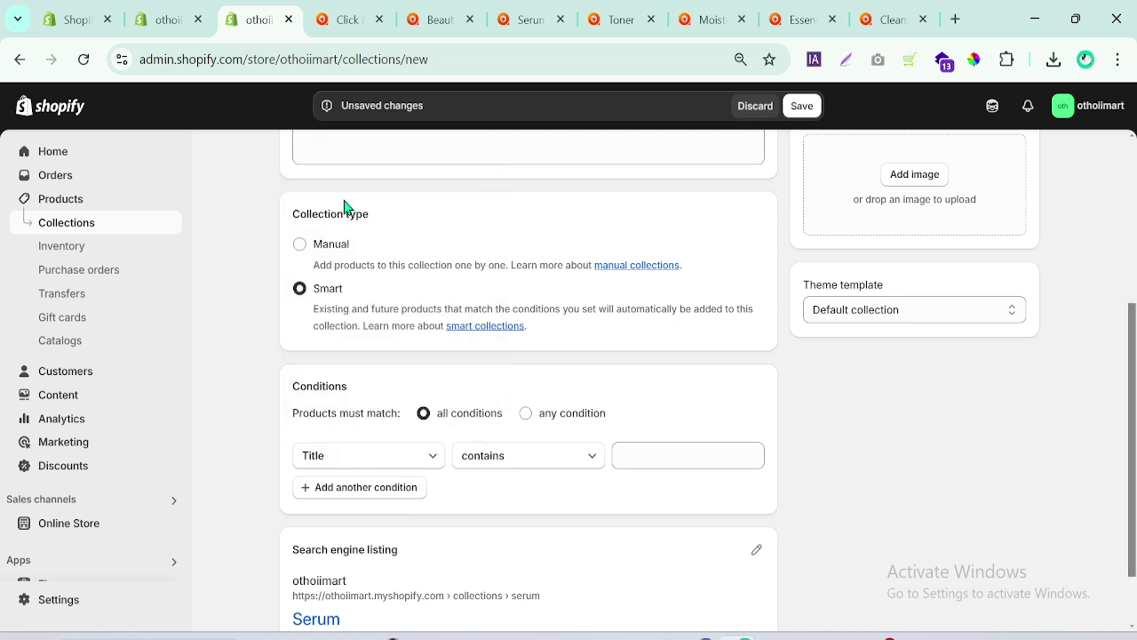
pyautogui.click(627, 447)
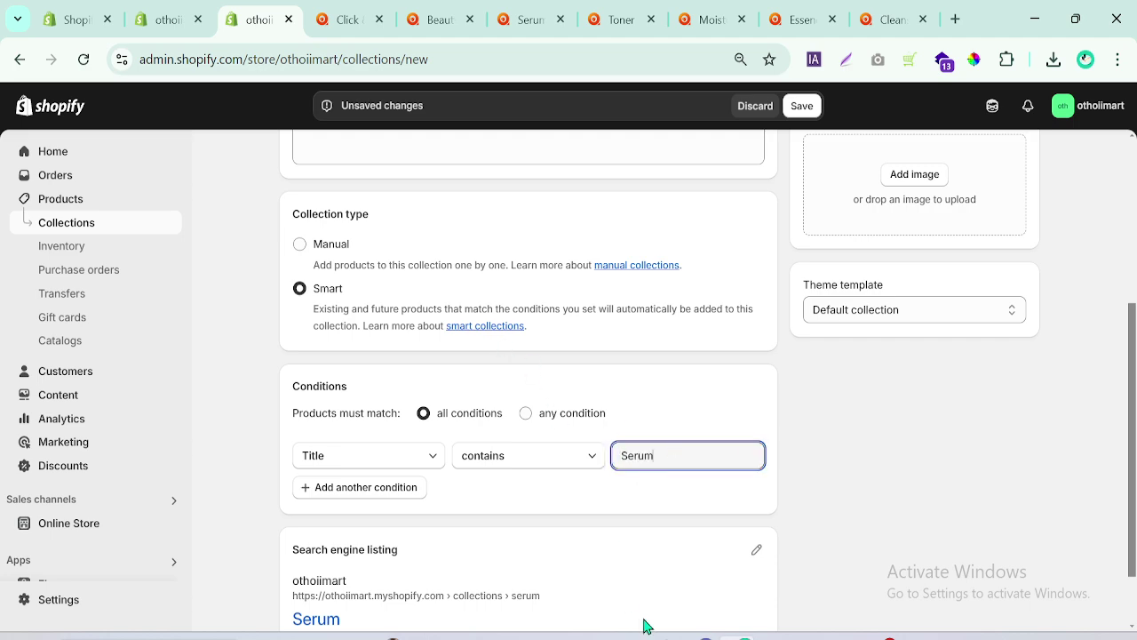
pyautogui.click(839, 485)
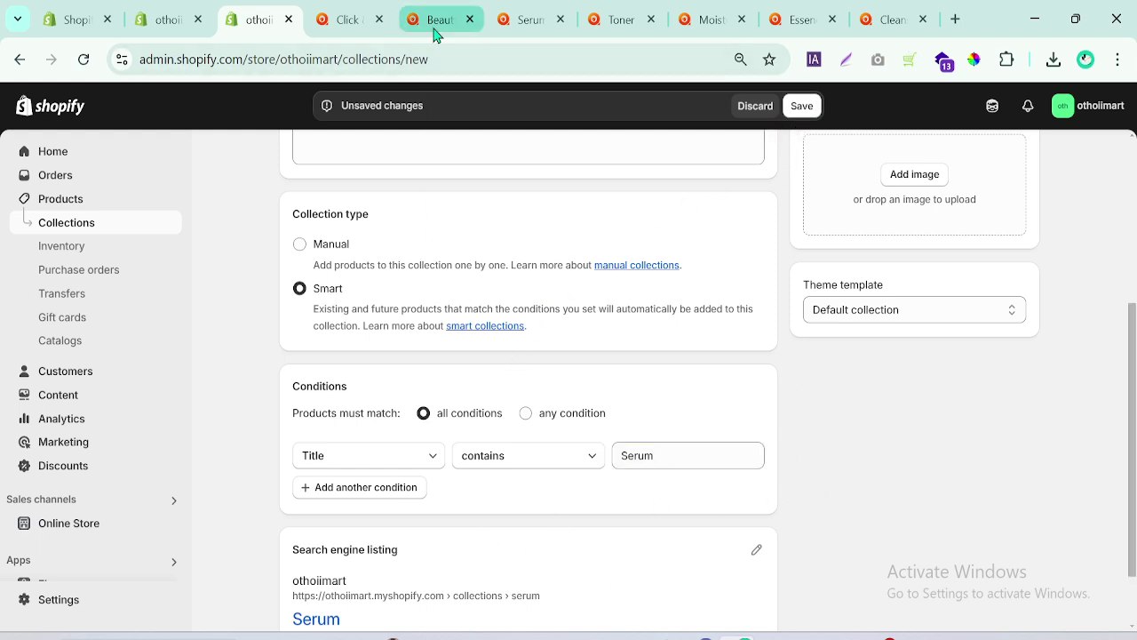
# Review the product titles on the othoimart.com Serum page and compare them with the new collection's title condition
pyautogui.click(524, 19)
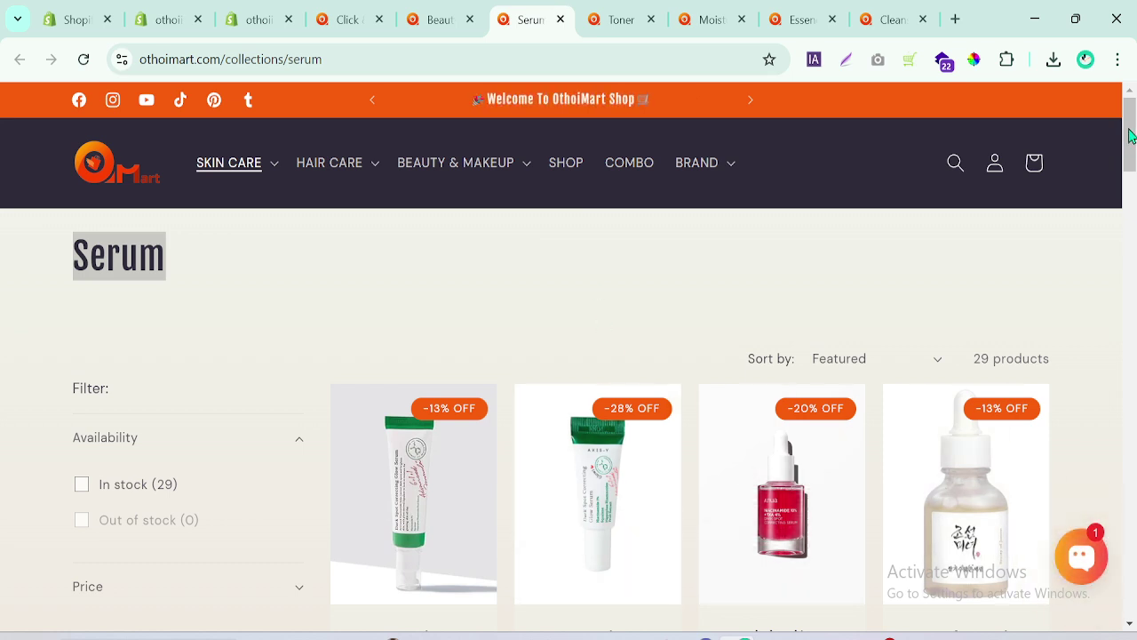
pyautogui.scroll(-2, 1130, 133)
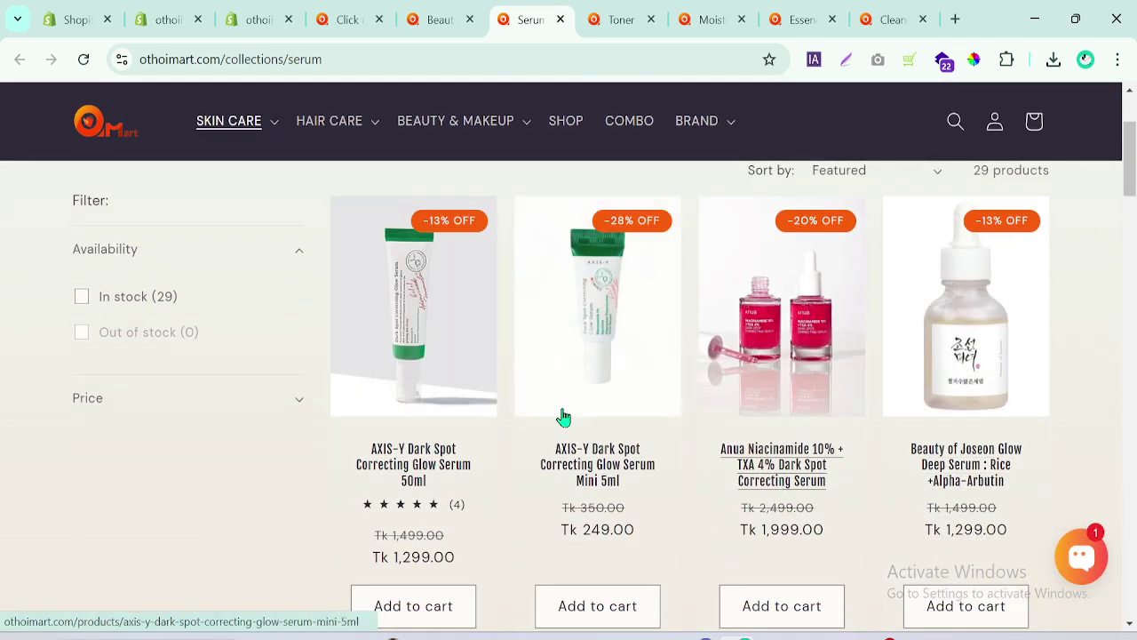
pyautogui.click(274, 9)
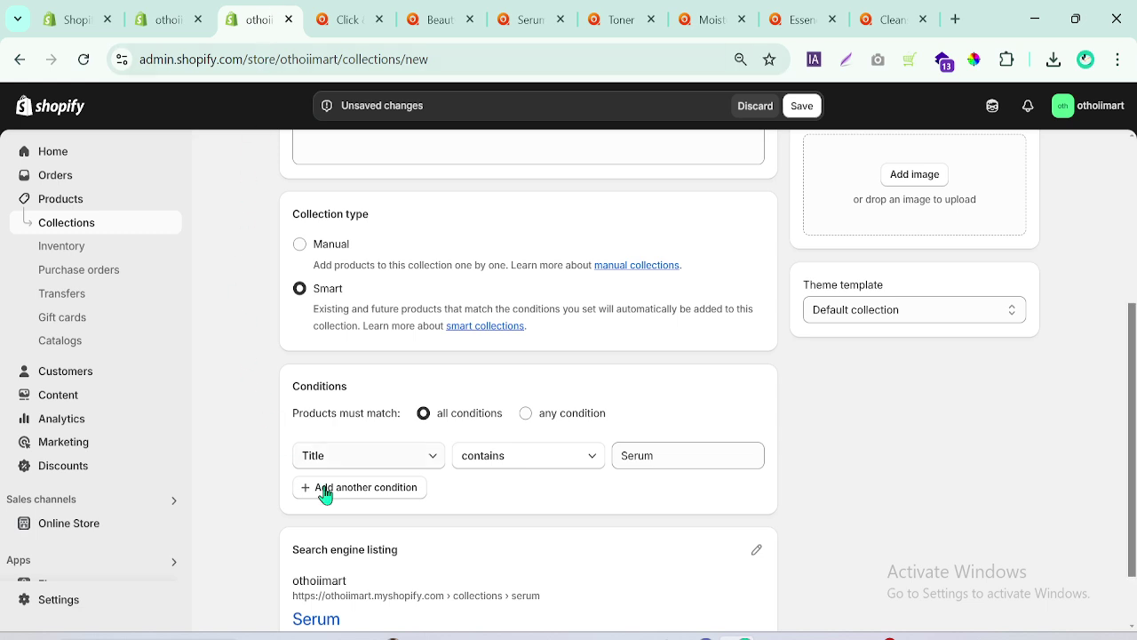
pyautogui.click(668, 451)
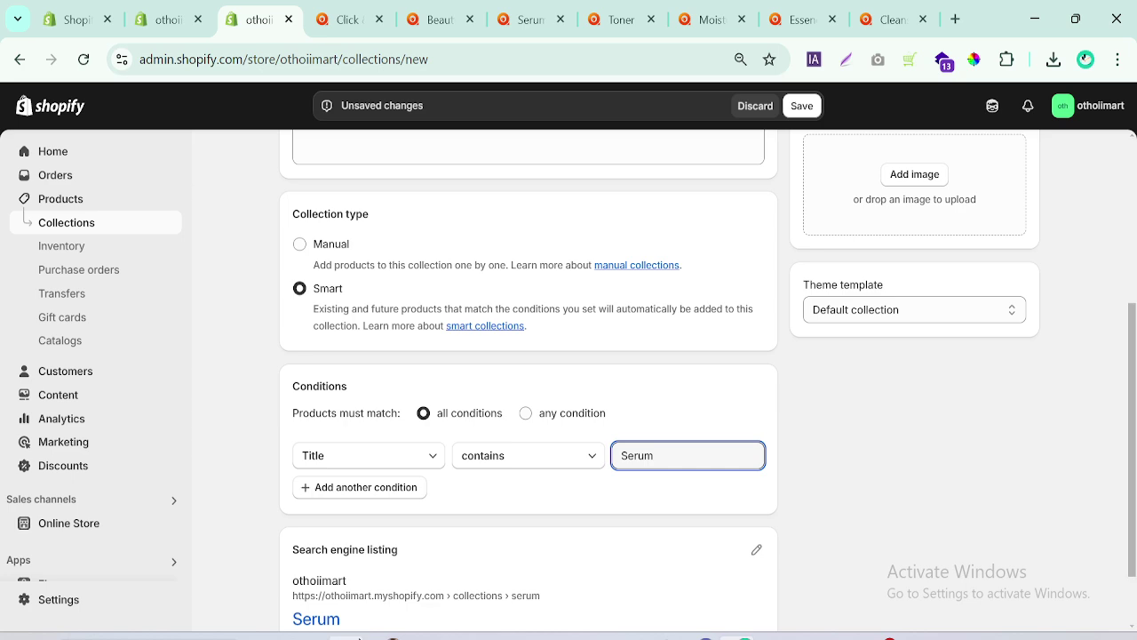
pyautogui.scroll(-1, 1133, 455)
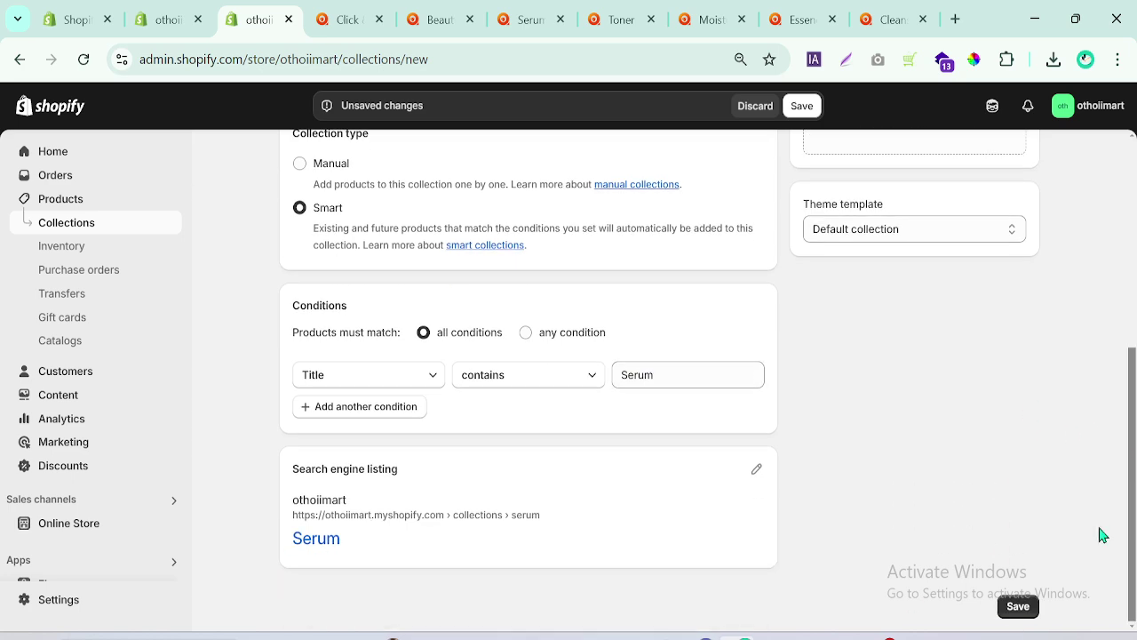
# Try Type and Category as the attribute that the collection's condition checks
pyautogui.click(410, 376)
pyautogui.click(335, 488)
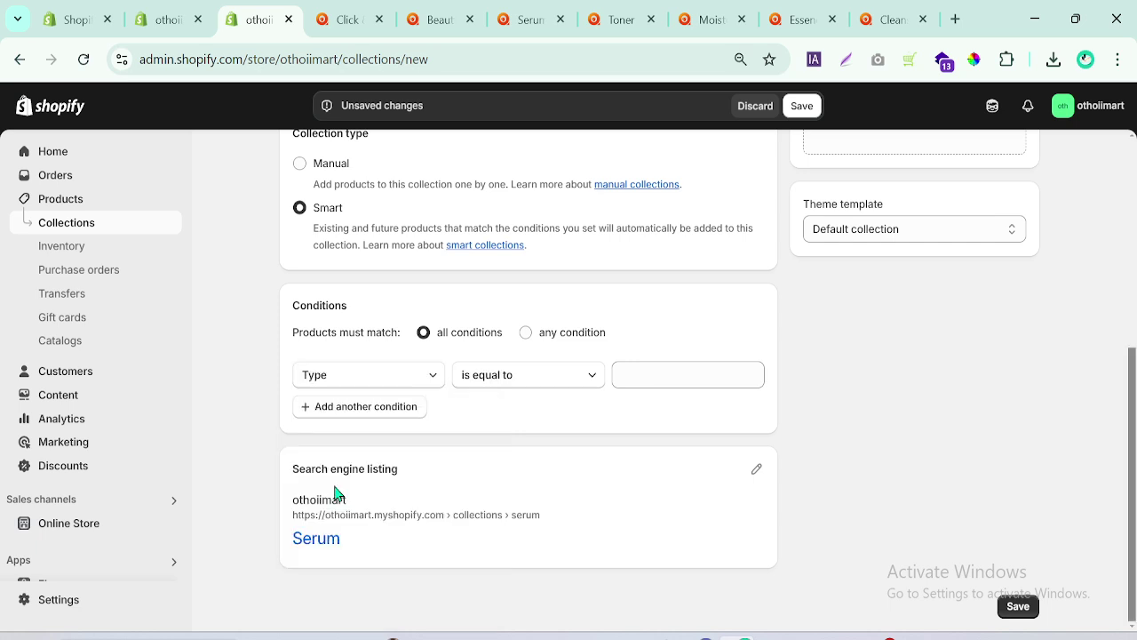
pyautogui.click(388, 384)
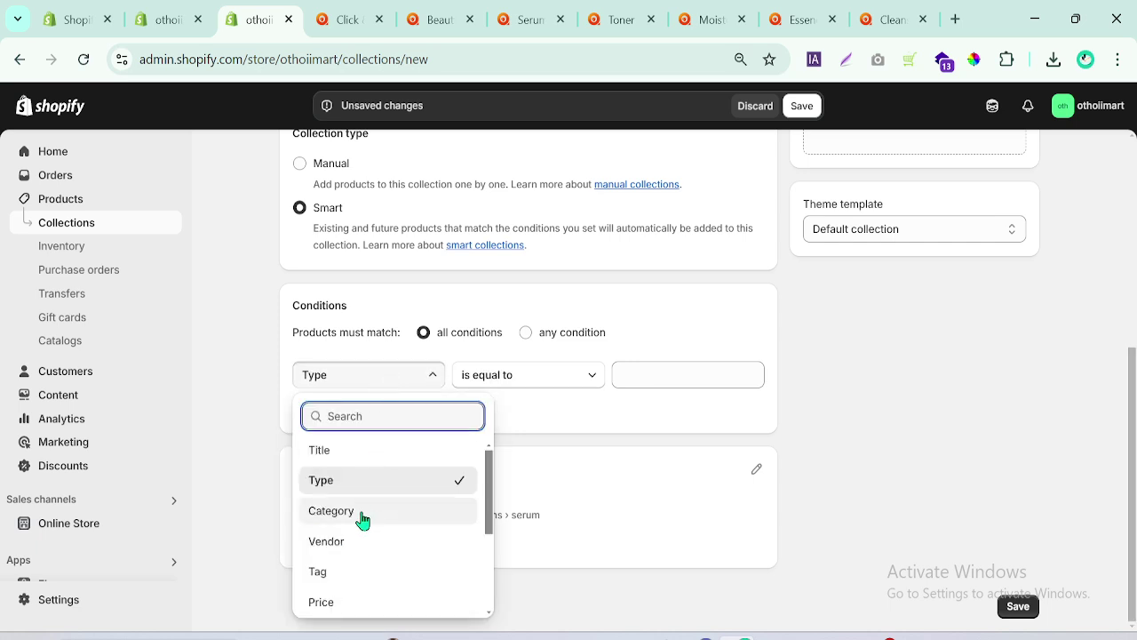
pyautogui.click(362, 512)
# Set the collection's condition to Vendor is equal to othoiimart
pyautogui.click(388, 376)
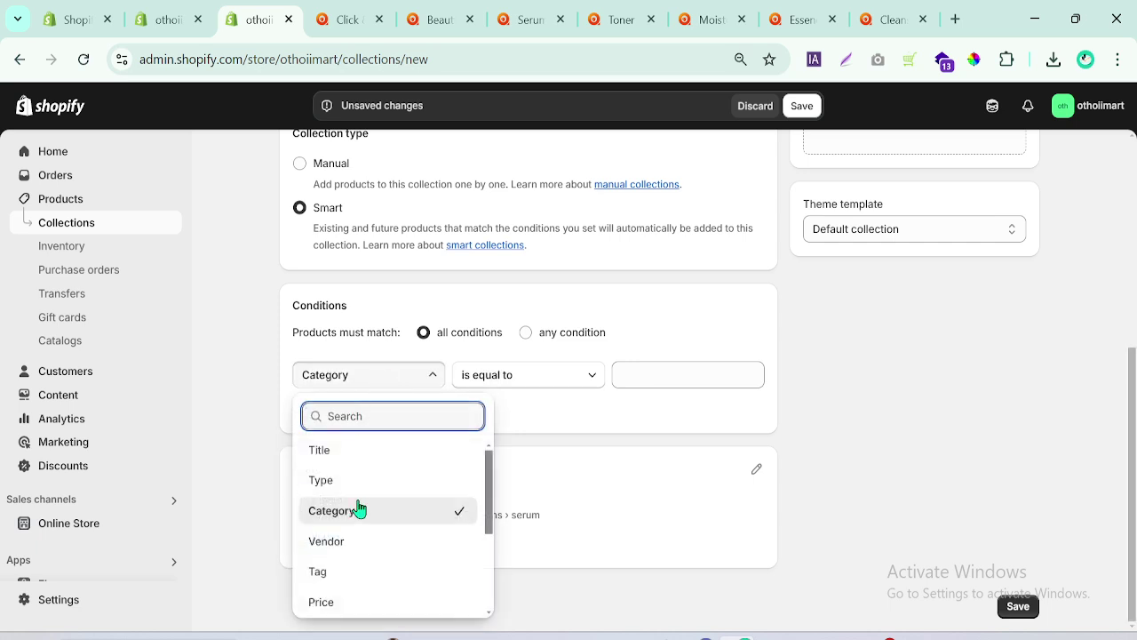
pyautogui.click(325, 540)
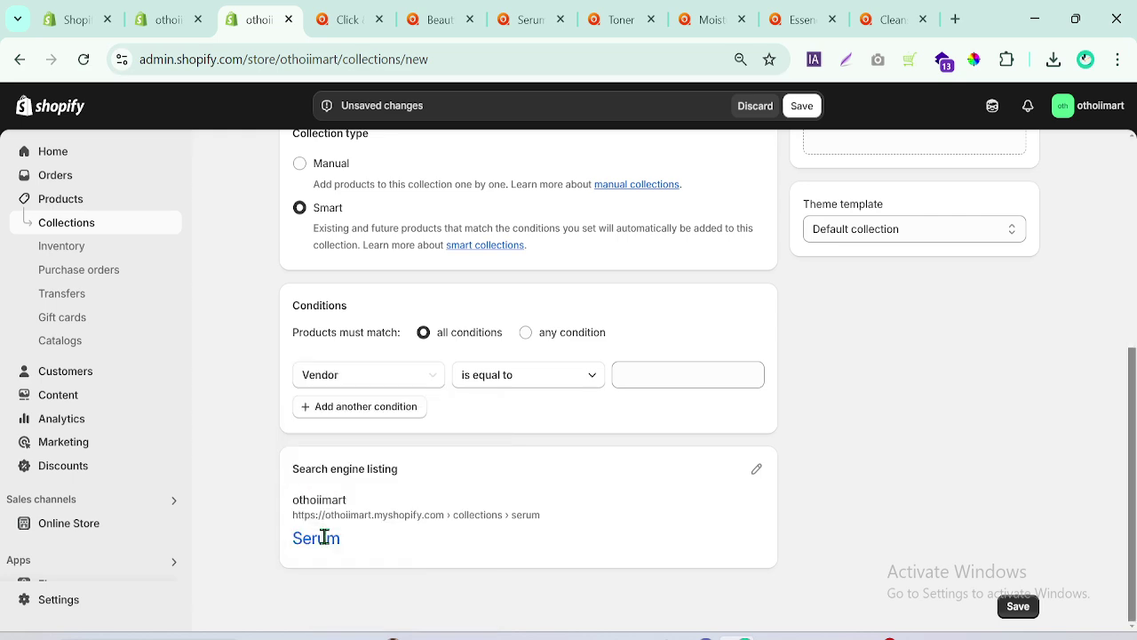
pyautogui.click(649, 371)
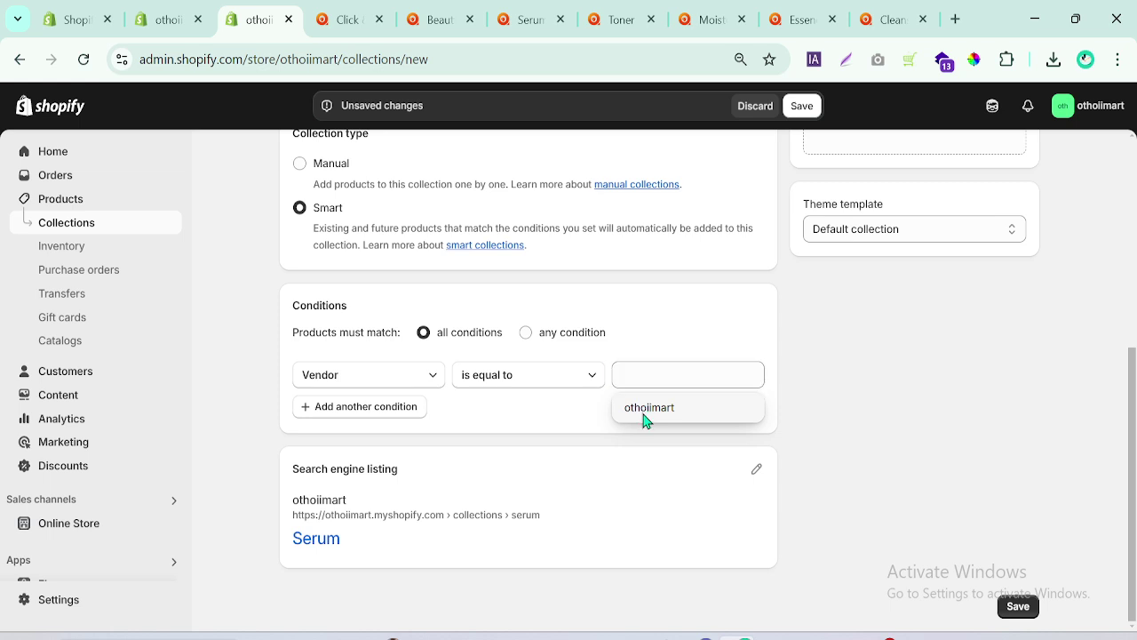
pyautogui.click(644, 412)
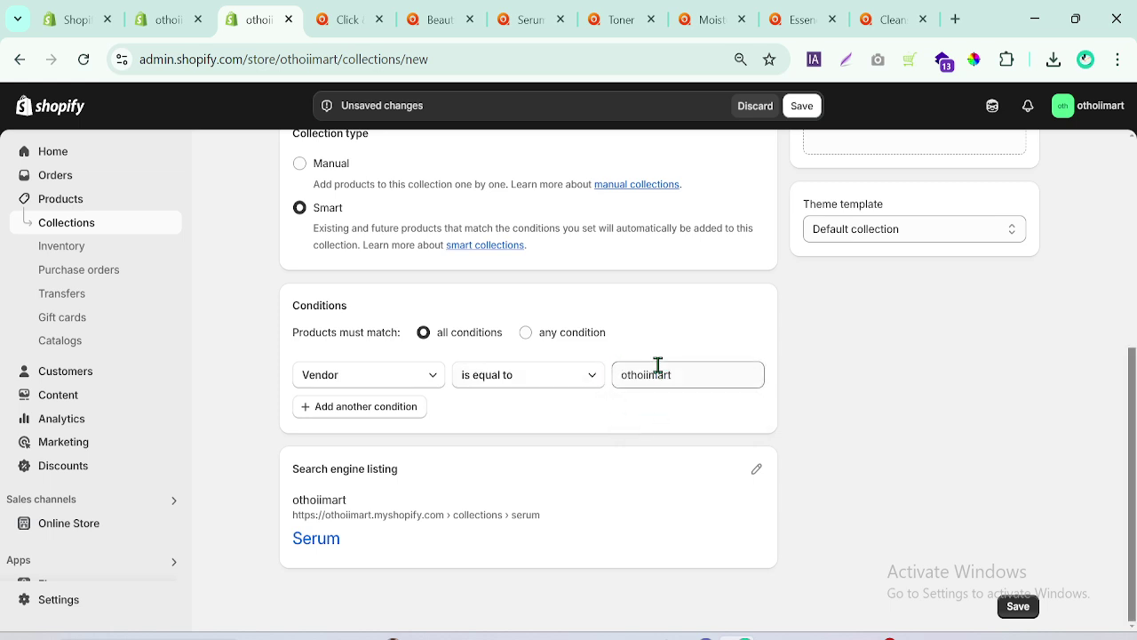
pyautogui.click(623, 374)
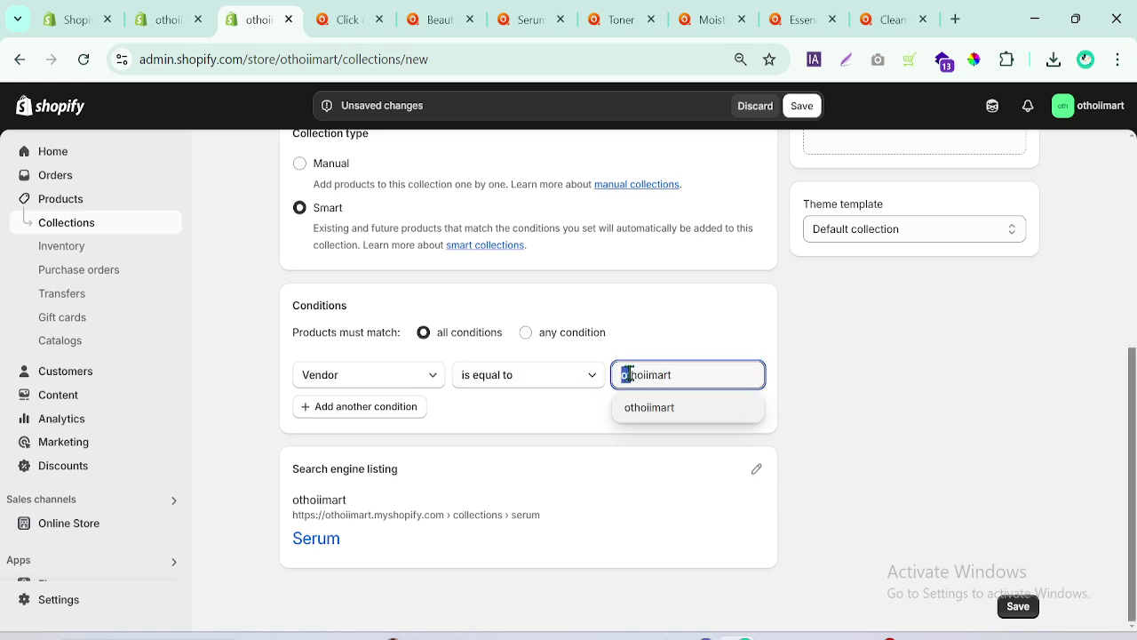
pyautogui.moveTo(627, 374); pyautogui.dragTo(668, 374)
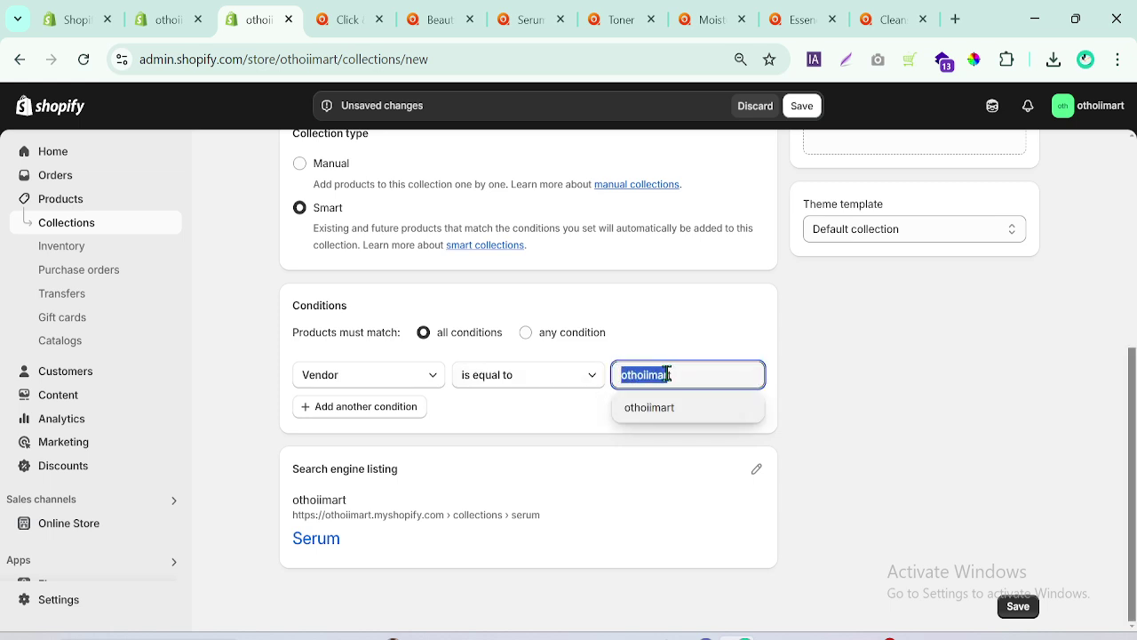
pyautogui.click(809, 373)
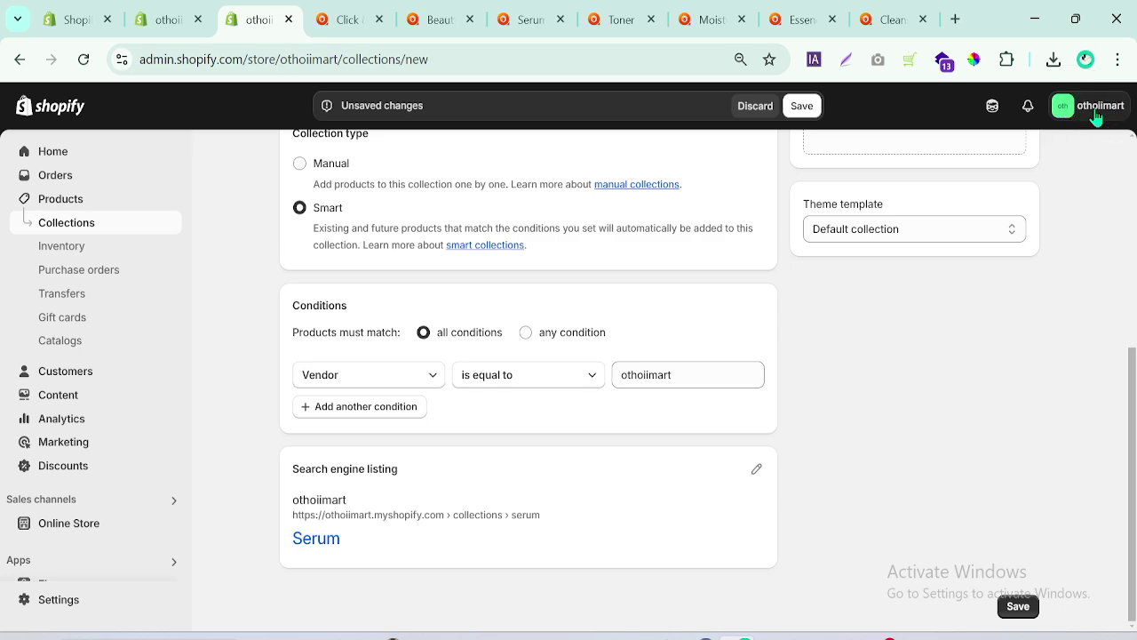
# Set the Serum collection's condition to Price is greater than SAR 1 and save the collection
pyautogui.click(362, 378)
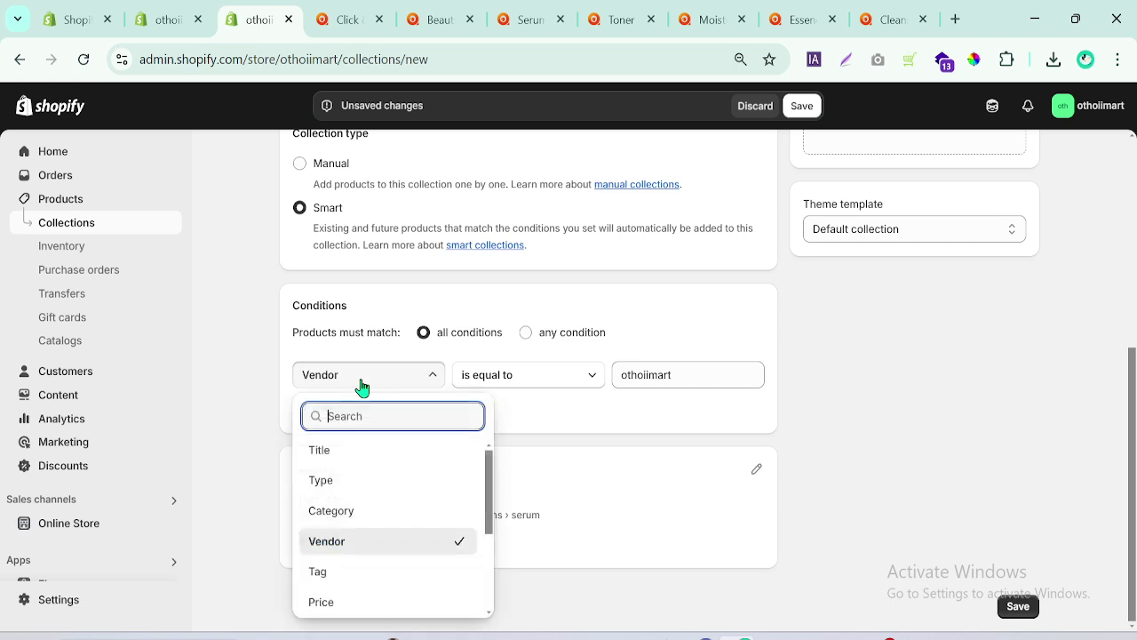
pyautogui.click(319, 601)
pyautogui.click(663, 374)
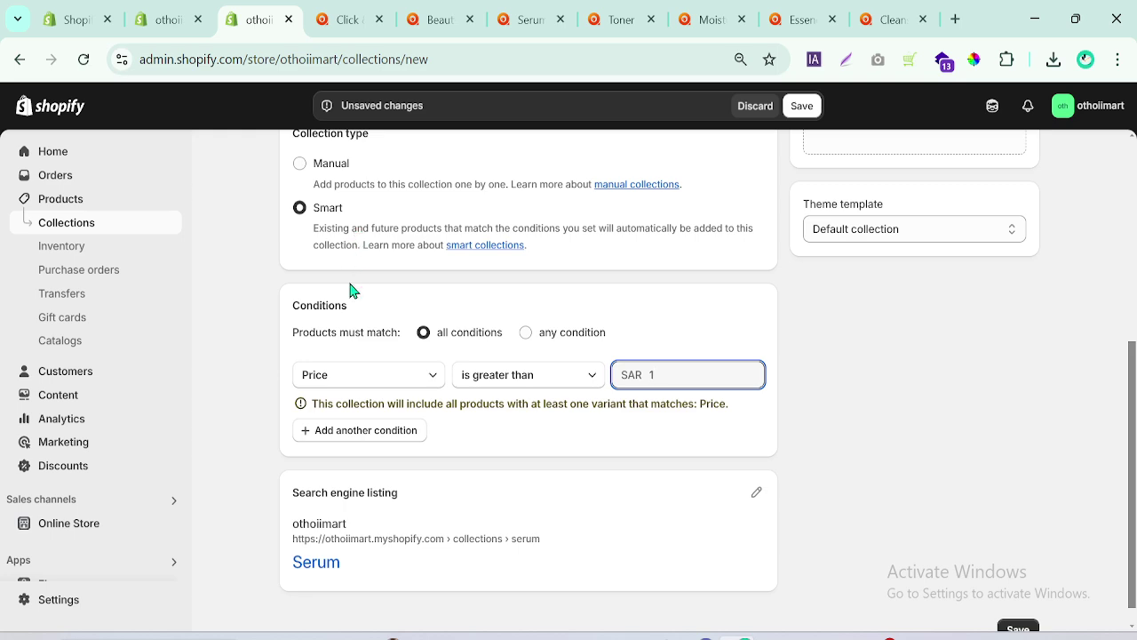
pyautogui.click(802, 105)
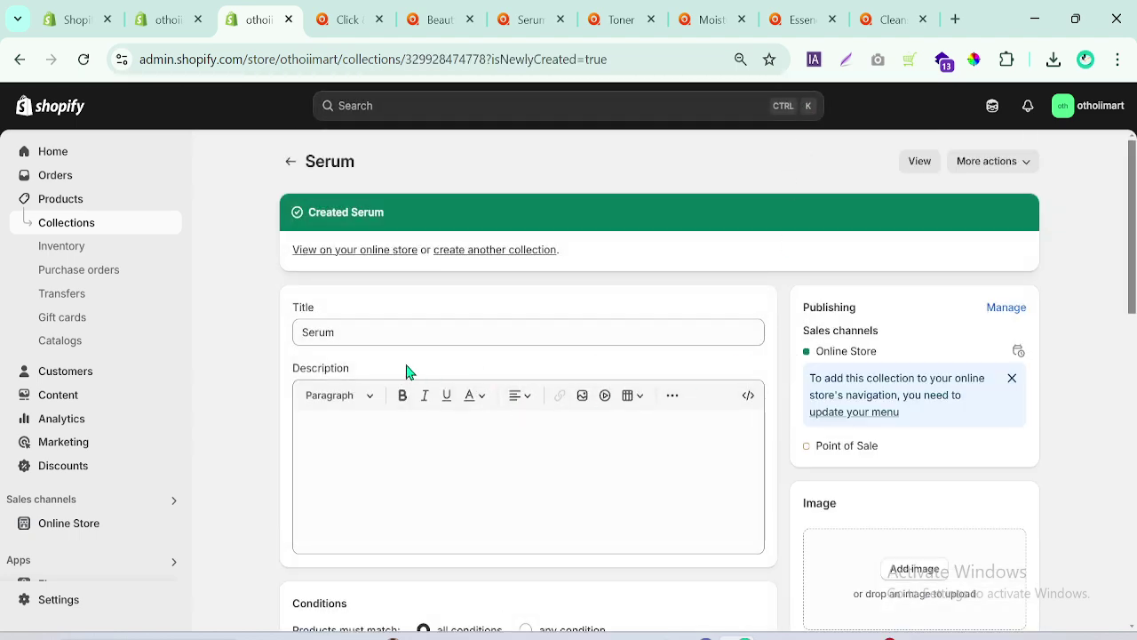
# Add a second condition to the Serum collection, Title contains Serum, and save it
pyautogui.scroll(-1, 1132, 257)
pyautogui.moveTo(1126, 397); pyautogui.dragTo(1134, 376)
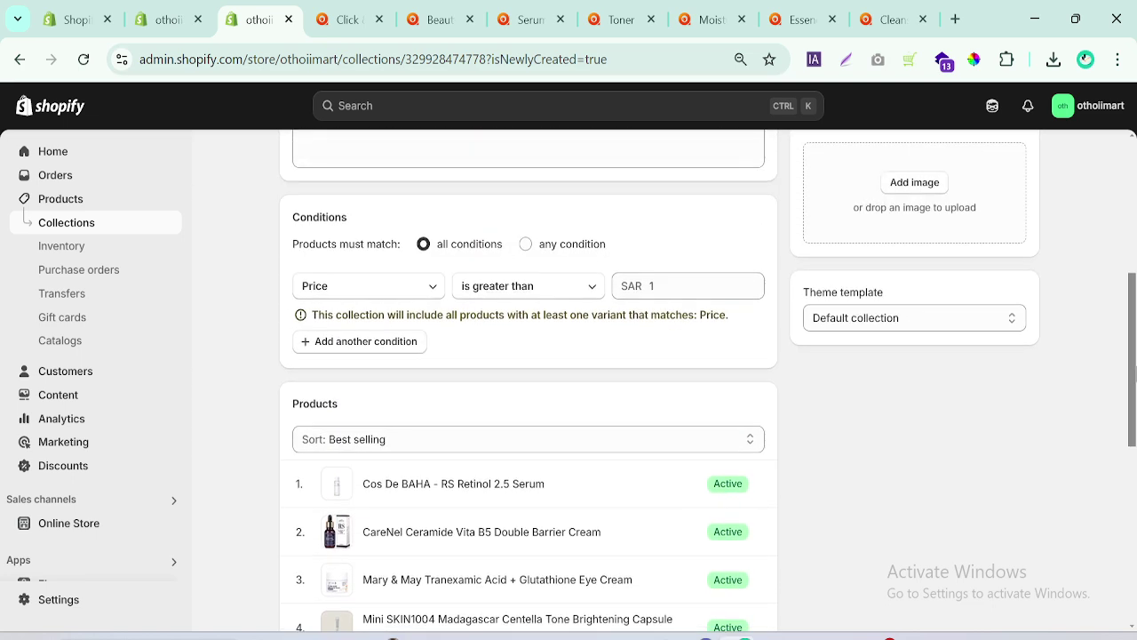
pyautogui.click(379, 347)
pyautogui.click(382, 333)
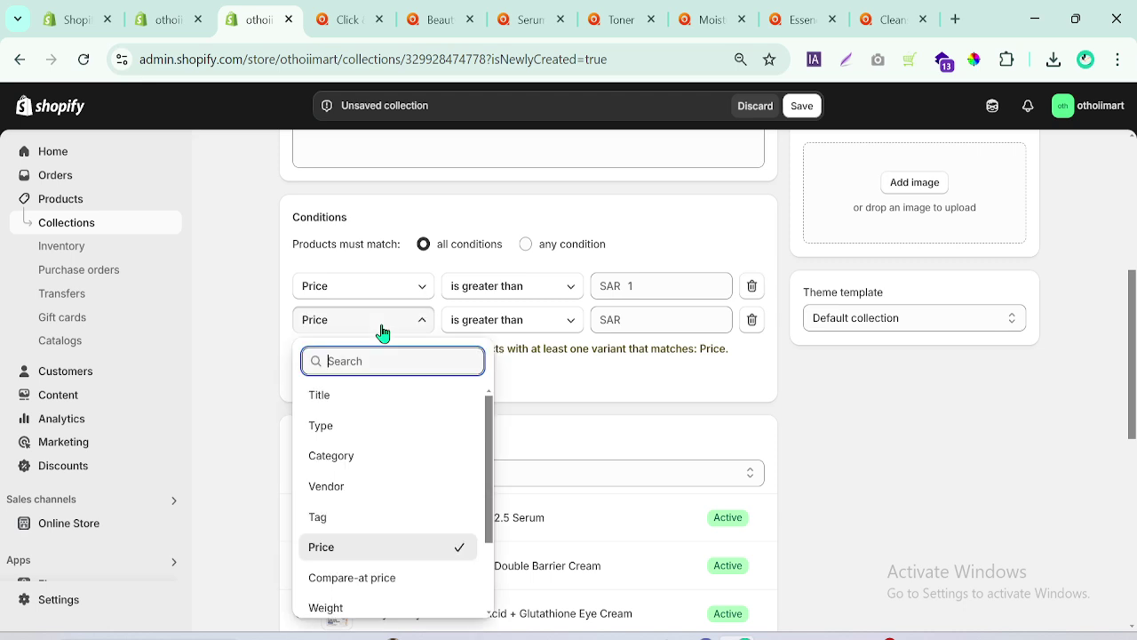
pyautogui.click(347, 398)
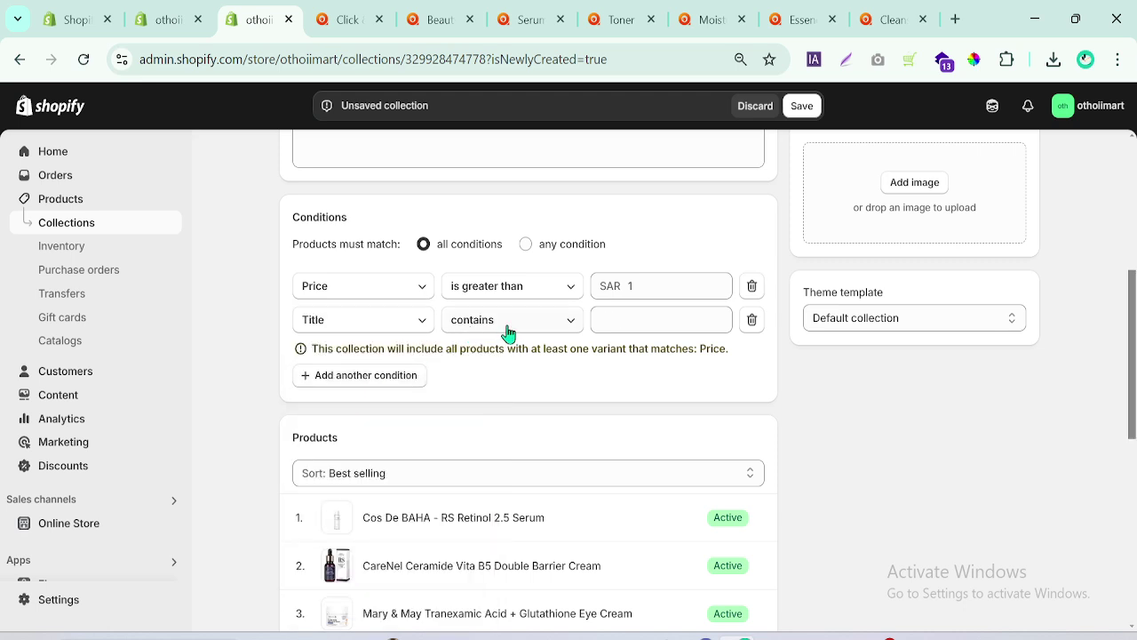
pyautogui.click(636, 320)
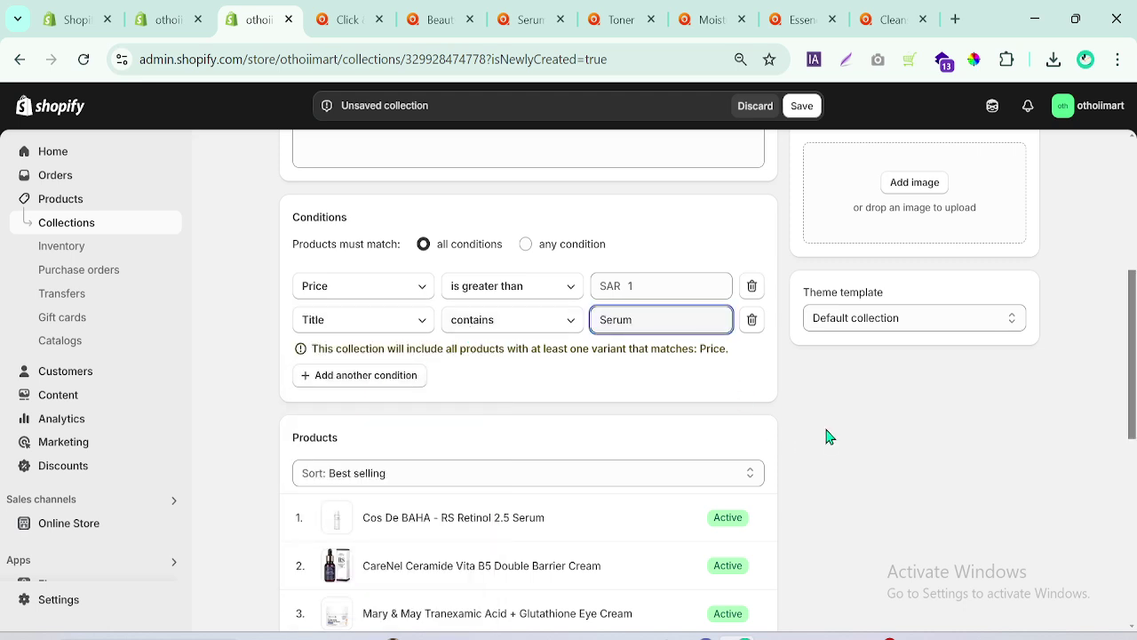
pyautogui.click(817, 107)
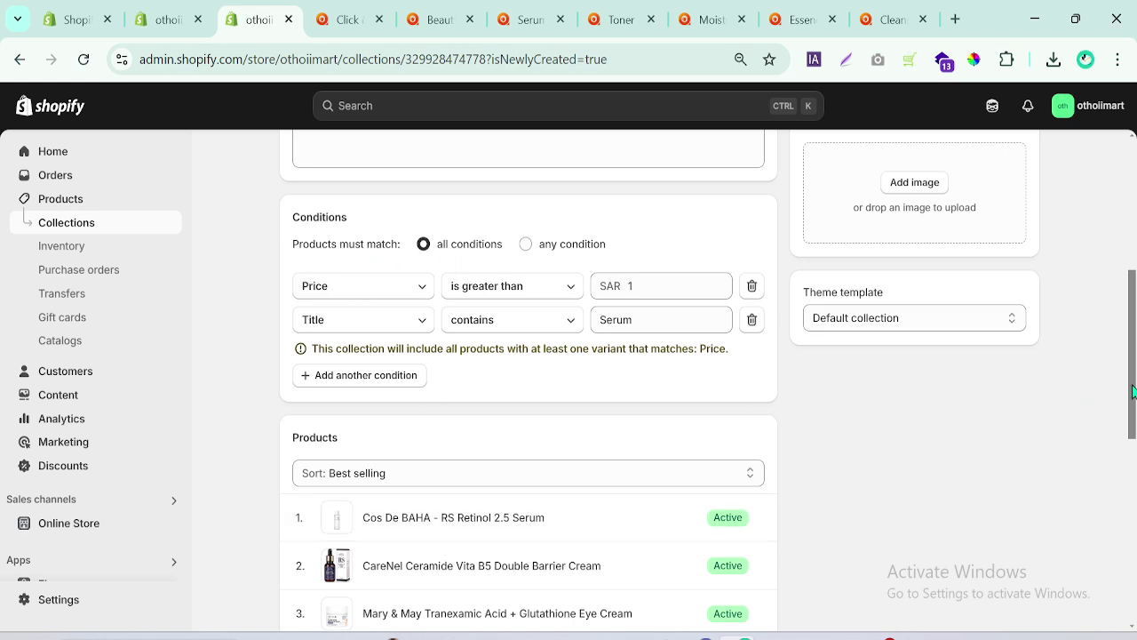
# Remove the price condition from the Serum collection, save it, and reload the page to check its product list
pyautogui.click(752, 291)
pyautogui.click(801, 107)
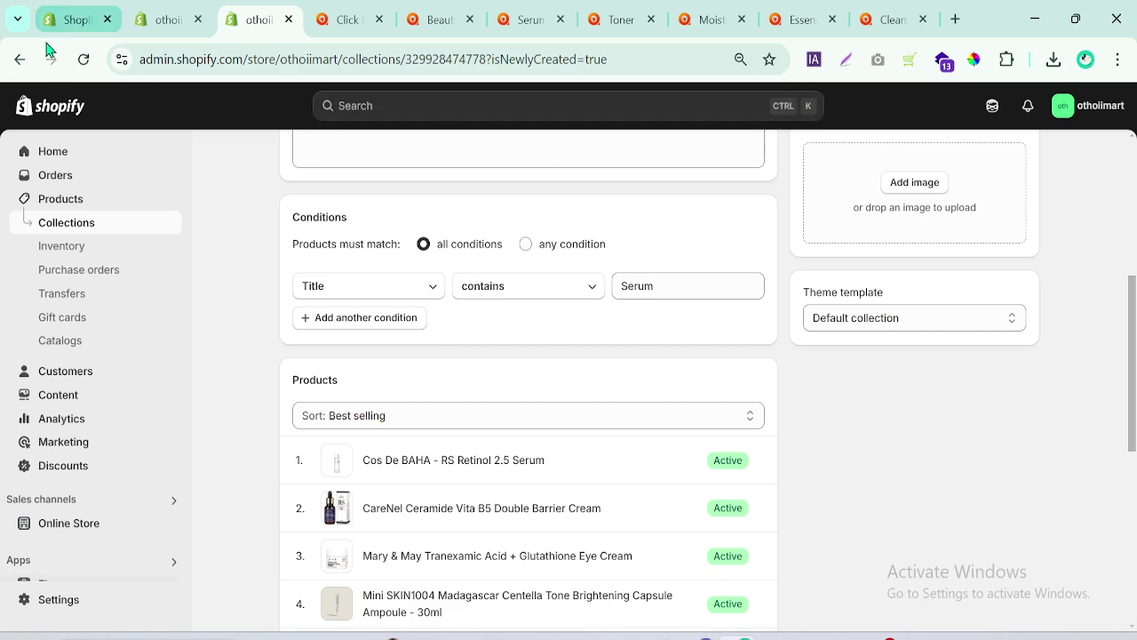
pyautogui.click(83, 60)
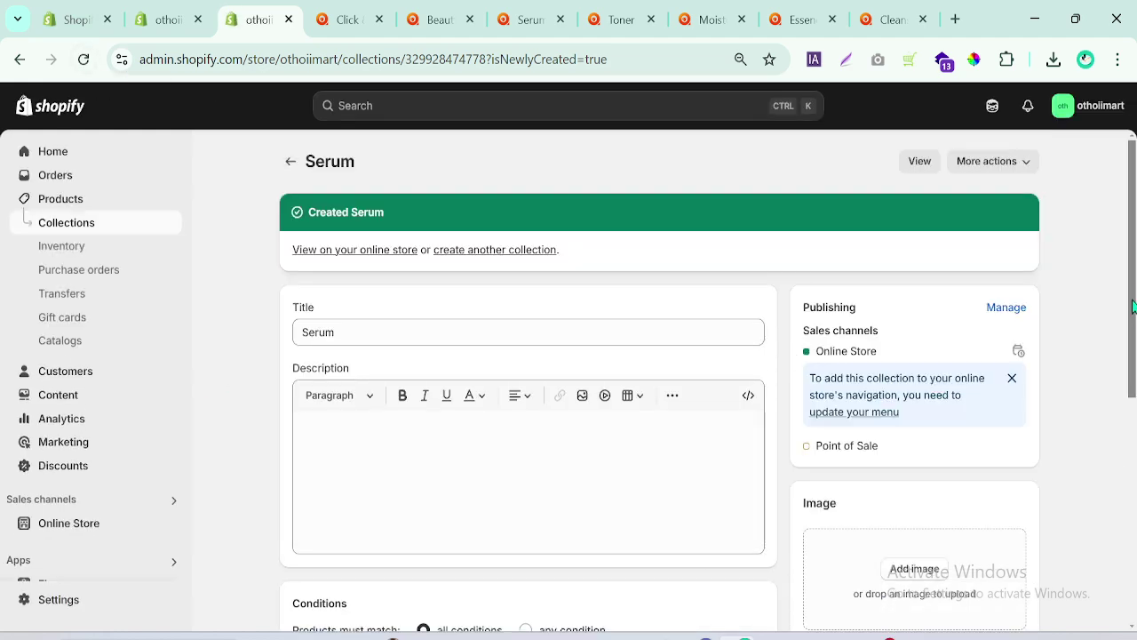
pyautogui.moveTo(1131, 344); pyautogui.dragTo(1131, 567)
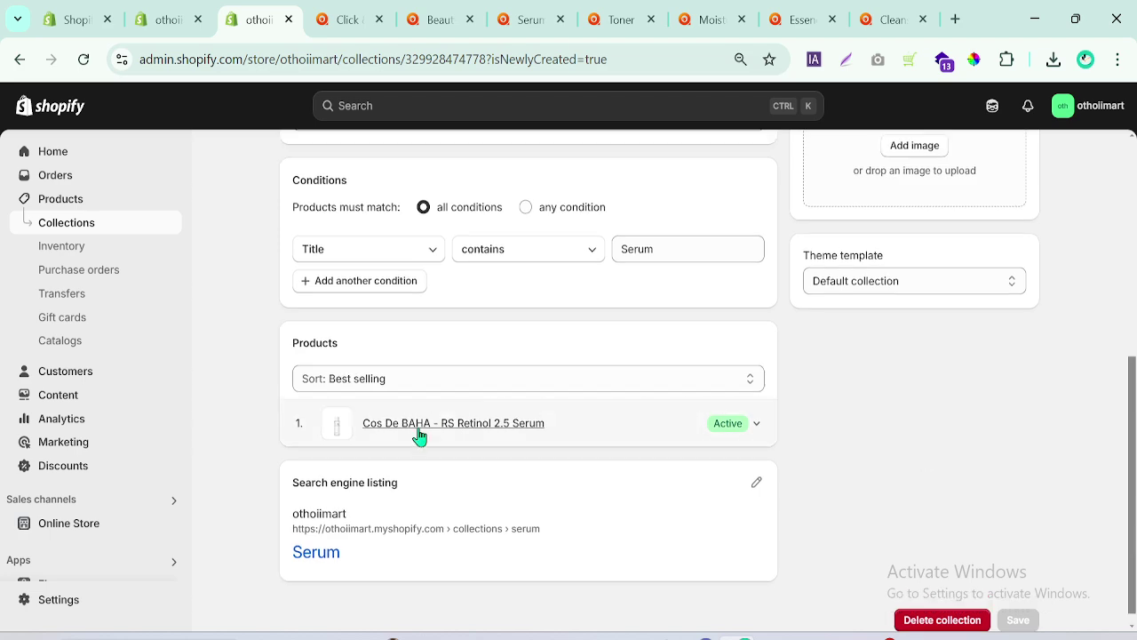
pyautogui.moveTo(1133, 527); pyautogui.dragTo(1134, 308)
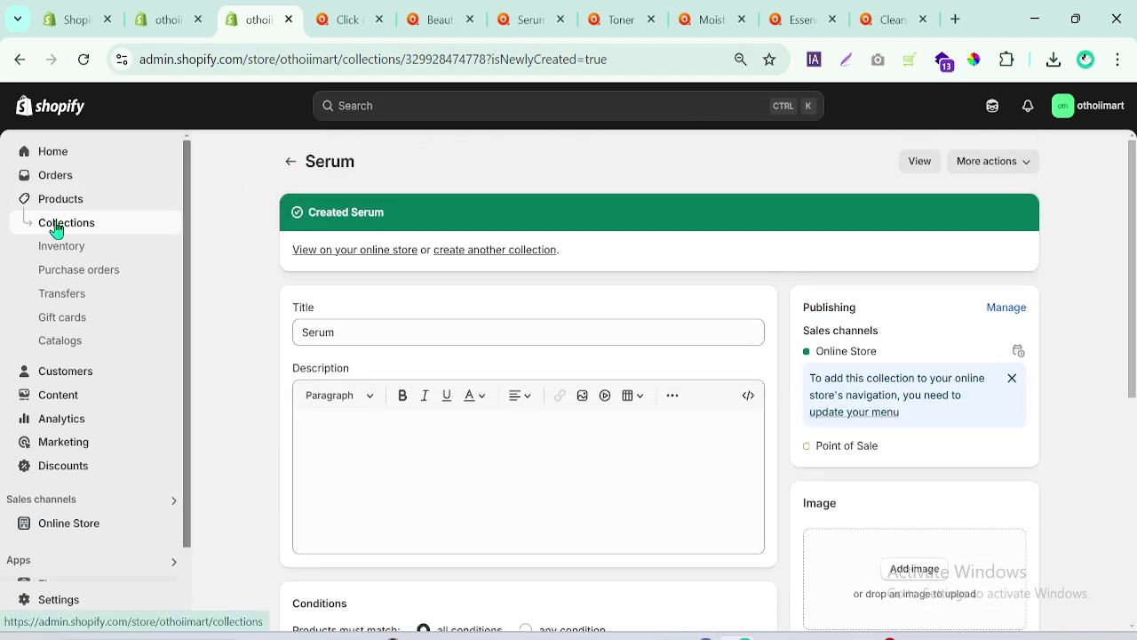
# Start a new collection and copy the heading Toner from the Toner page on othoimart.com
pyautogui.click(290, 162)
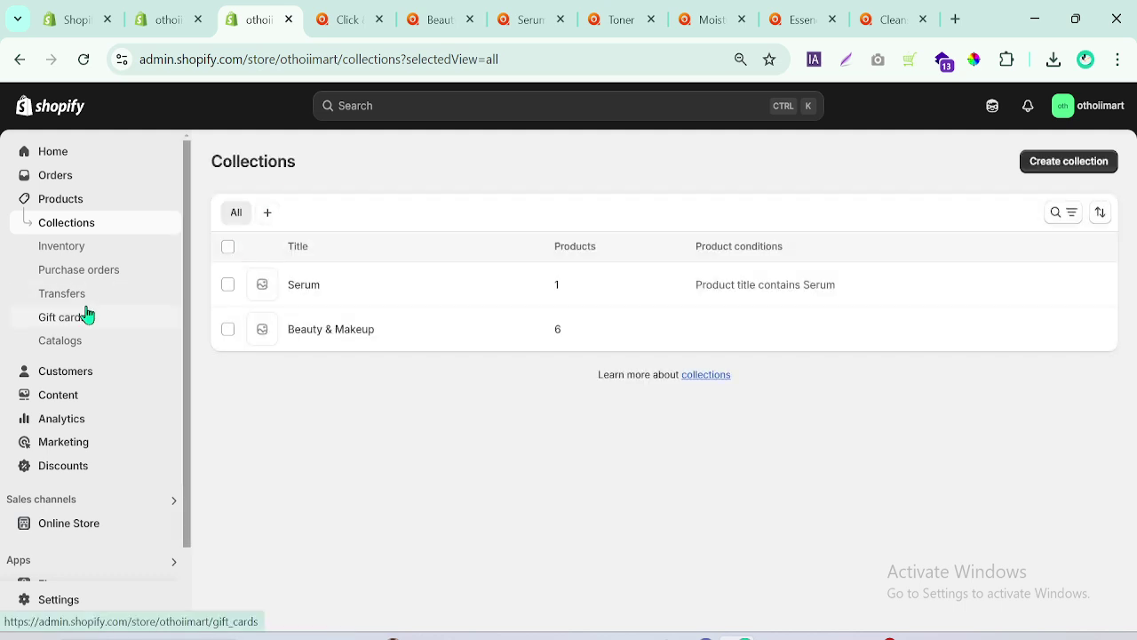
pyautogui.click(1068, 161)
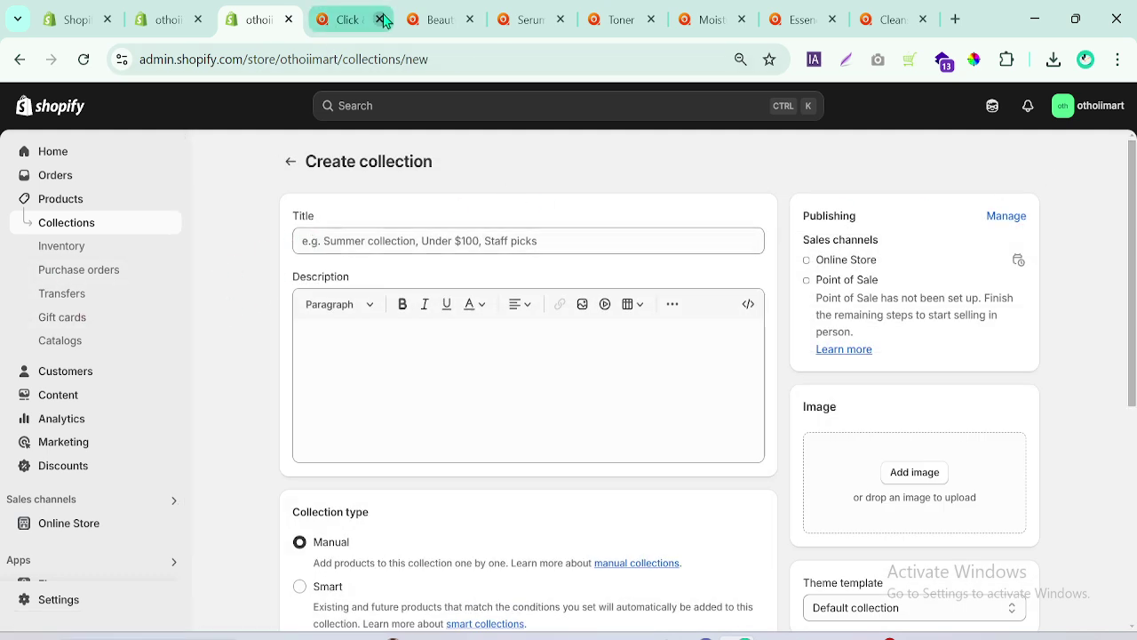
pyautogui.click(620, 18)
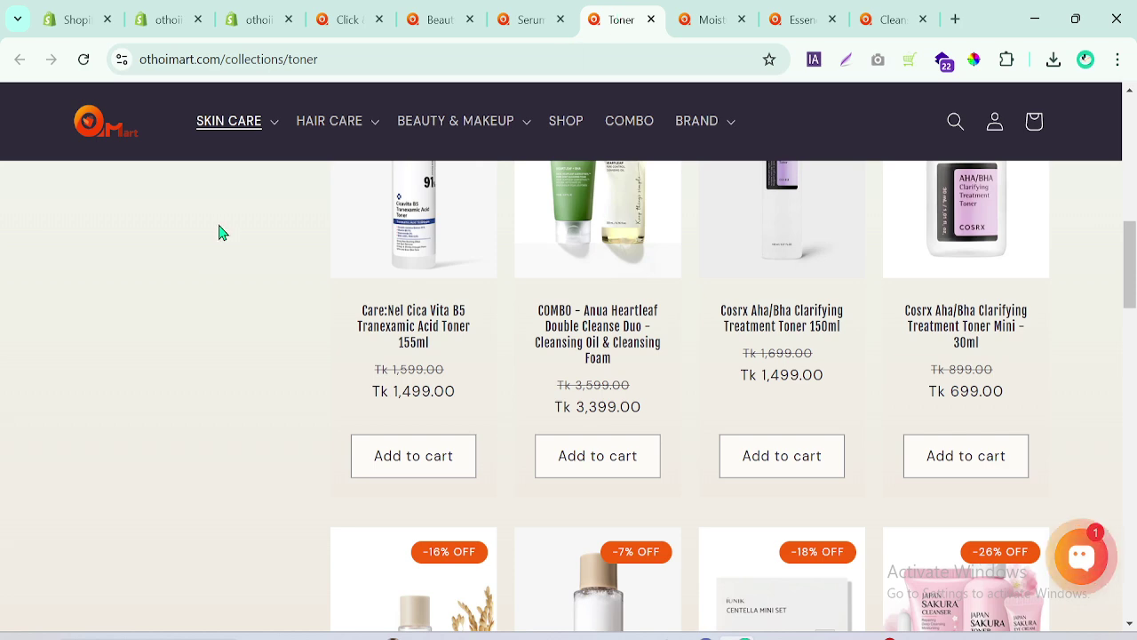
pyautogui.scroll(5, 221, 231)
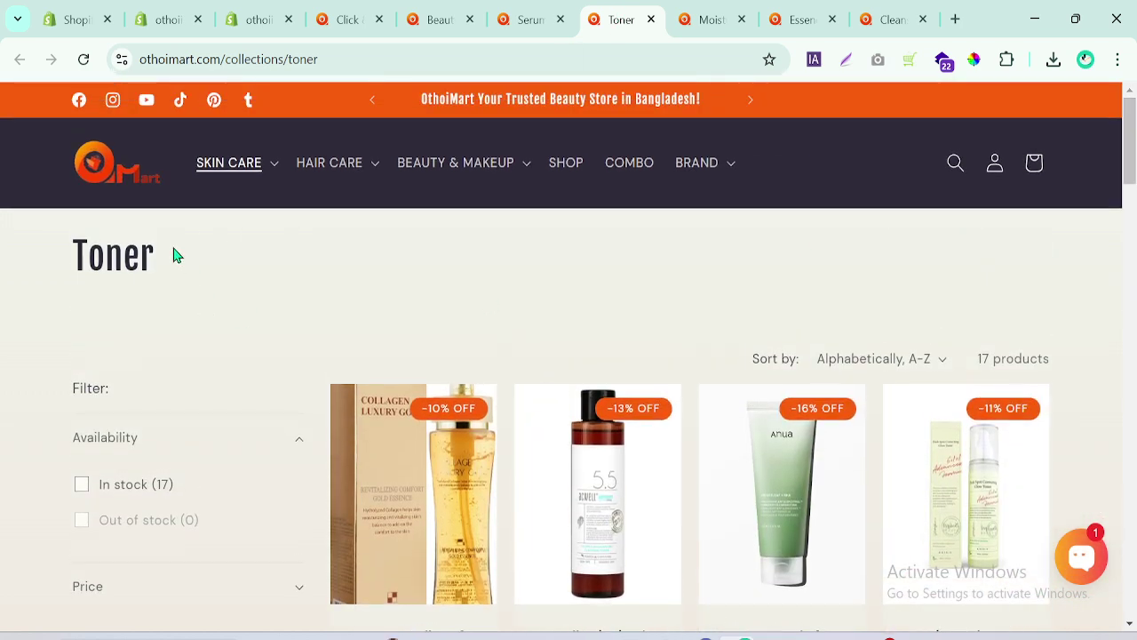
pyautogui.doubleClick(149, 256)
pyautogui.hotkey('ctrl', 'c')
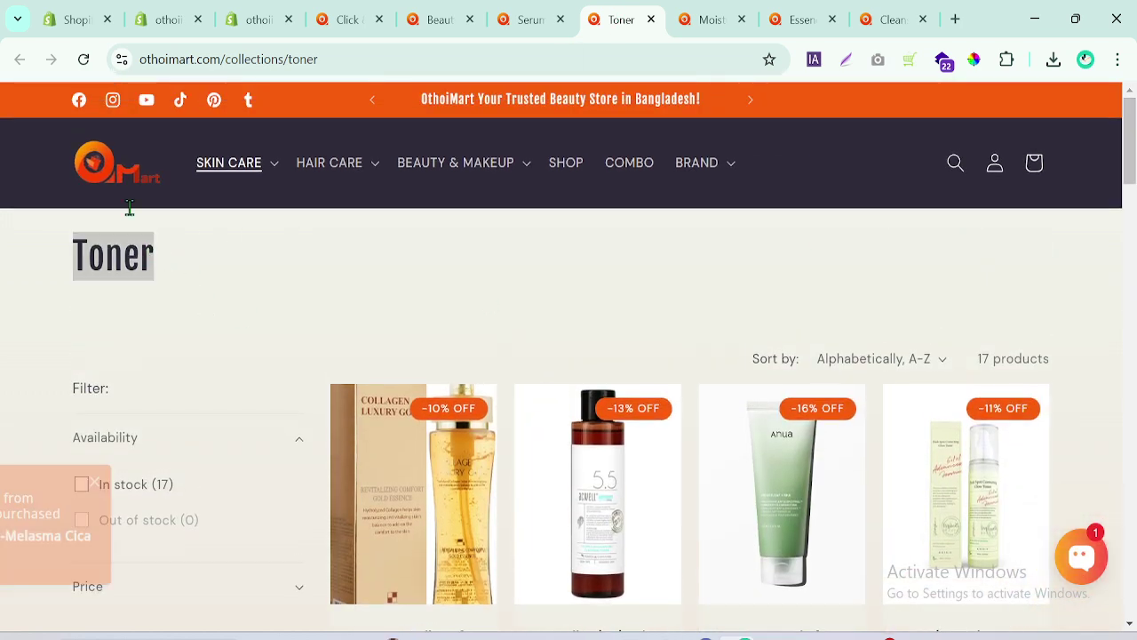
# Back in the Shopify admin, title the new manual collection Toner and save it
pyautogui.click(238, 11)
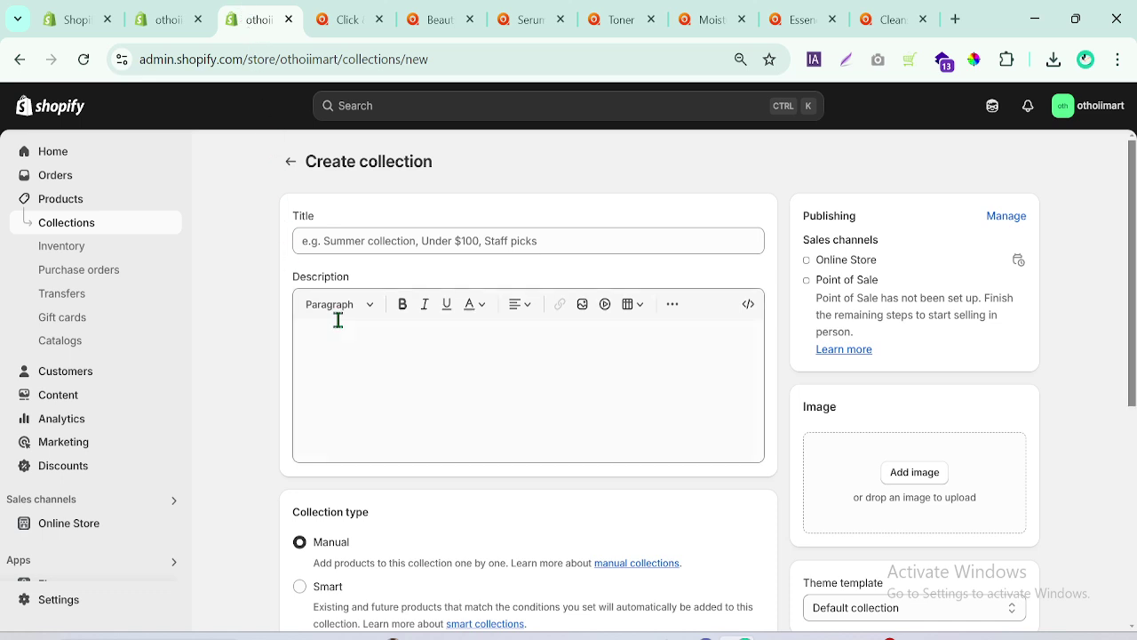
pyautogui.click(355, 244)
pyautogui.hotkey('ctrl', 'v')
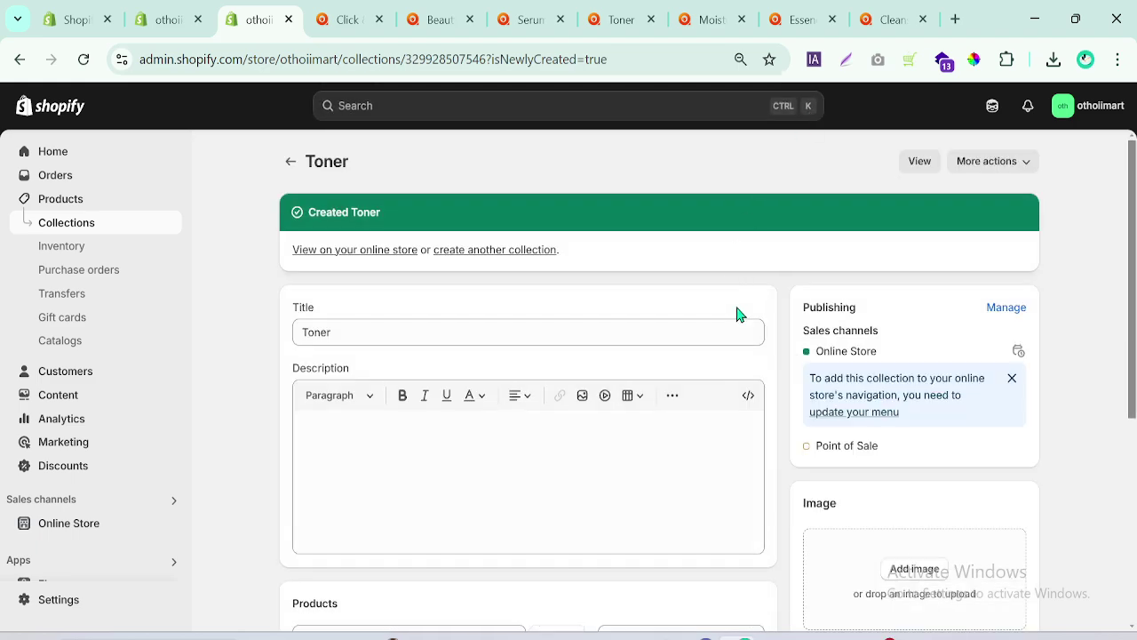
pyautogui.moveTo(1134, 384); pyautogui.dragTo(1132, 486)
pyautogui.scroll(3, 1133, 462)
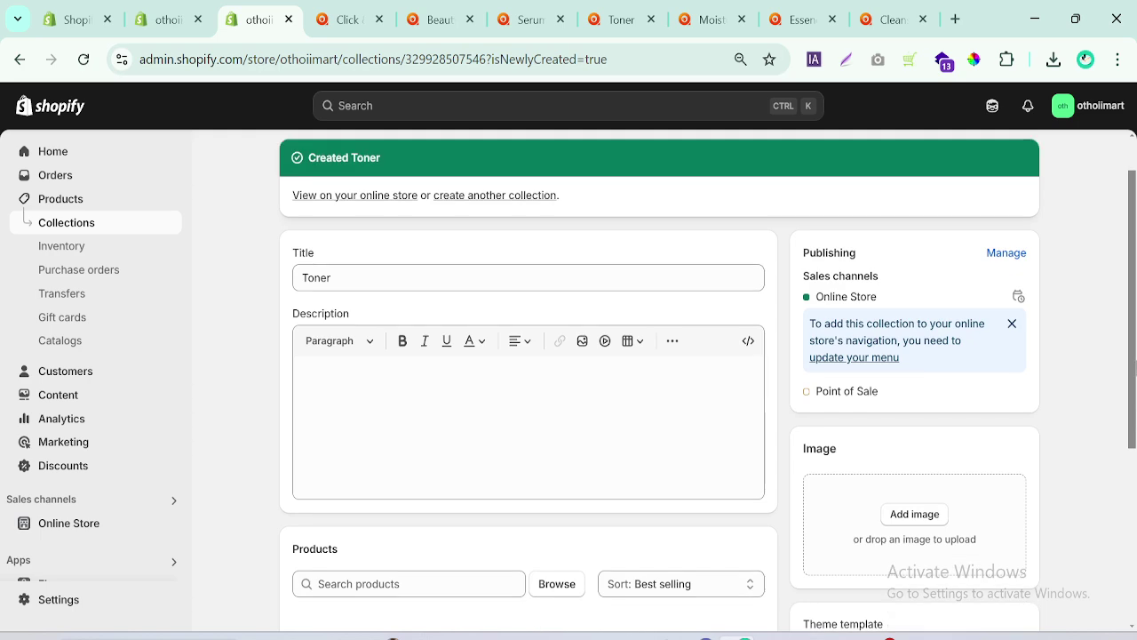
# Show the store's full product list and close all the othoimart.com browser tabs
pyautogui.click(68, 204)
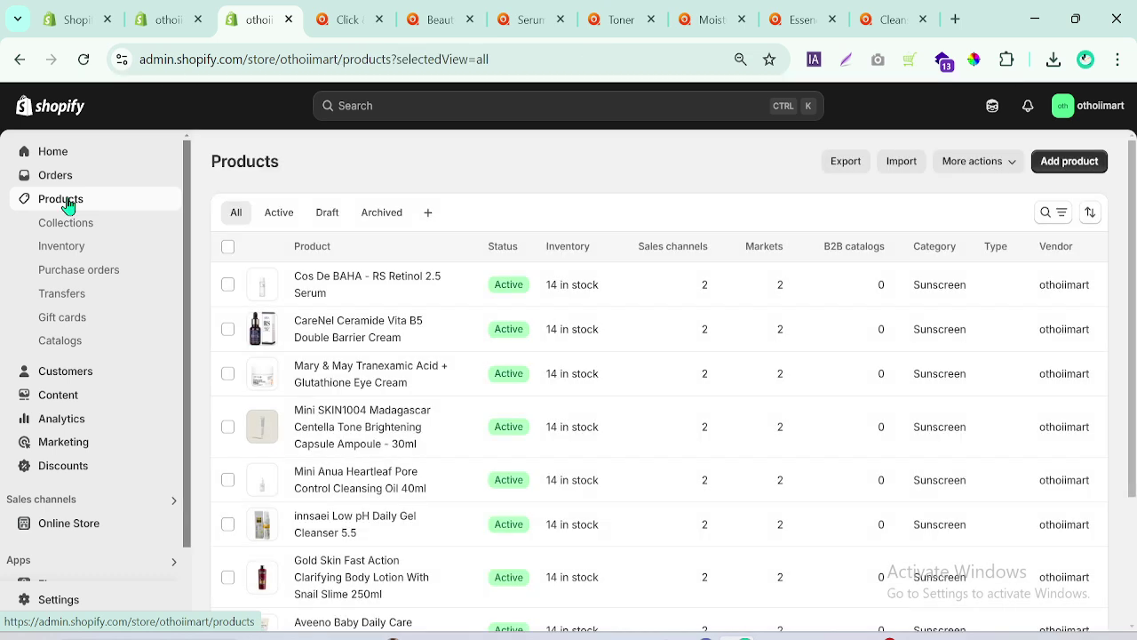
pyautogui.click(379, 19)
pyautogui.click(377, 20)
pyautogui.click(376, 20)
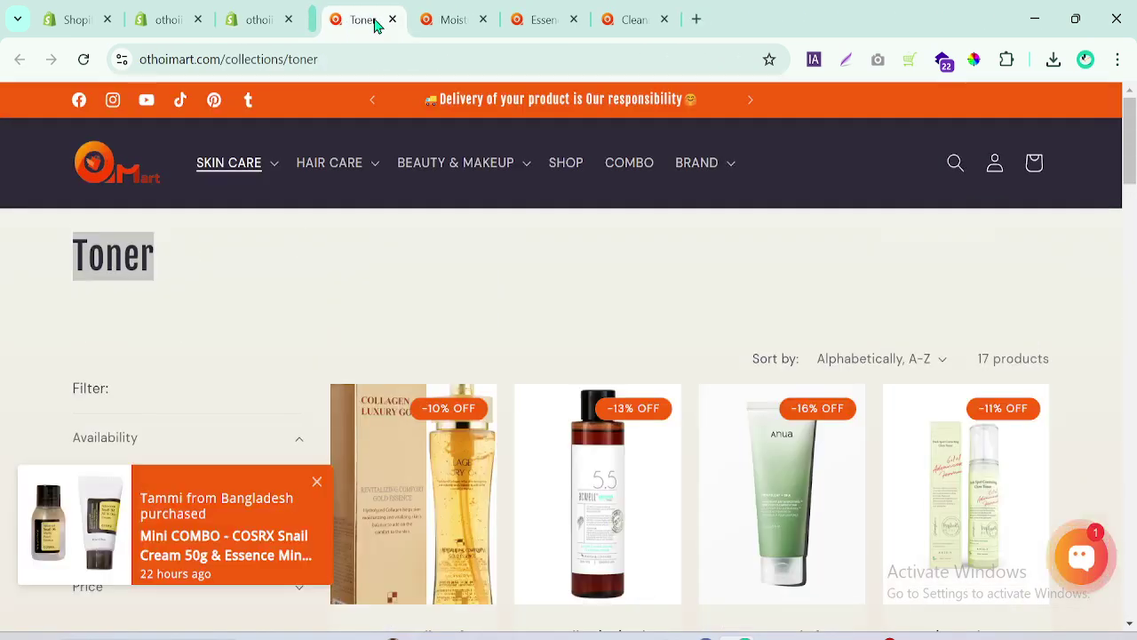
pyautogui.click(377, 20)
pyautogui.click(376, 21)
pyautogui.click(376, 20)
pyautogui.click(377, 20)
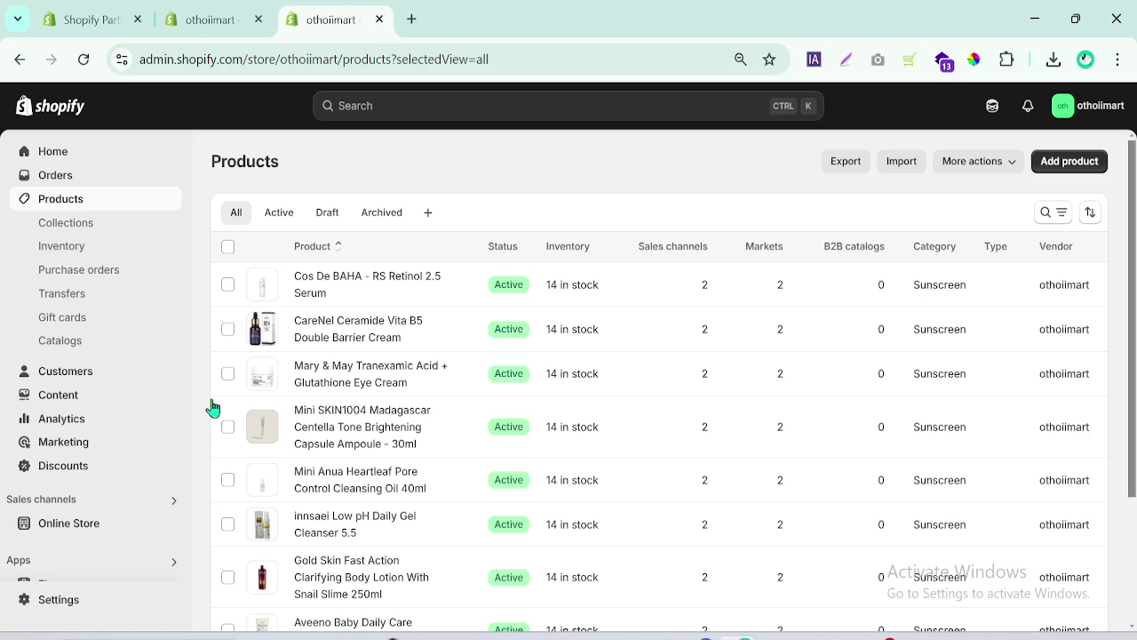
# Open the first seven products, from Cos De BAHA - RS Retinol 2.5 Serum through the Gold Skin body lotion, in separate tabs
pyautogui.moveTo(1133, 222); pyautogui.dragTo(1135, 254)
pyautogui.scroll(1, 1085, 267)
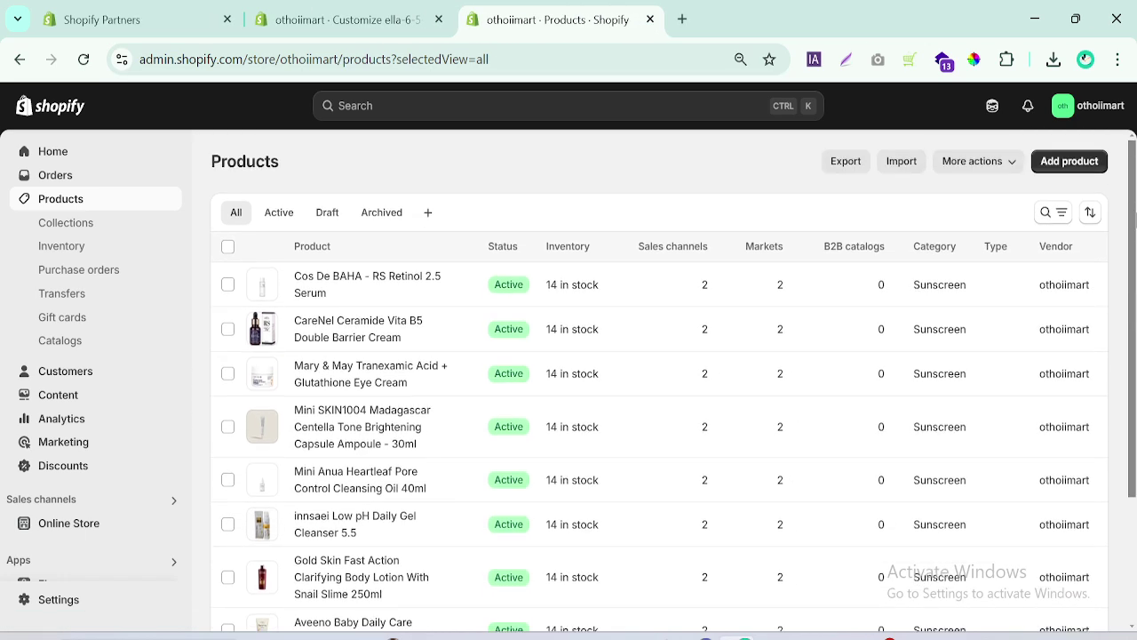
pyautogui.keyDown('ctrl'); pyautogui.click(330, 282); pyautogui.keyUp('ctrl')
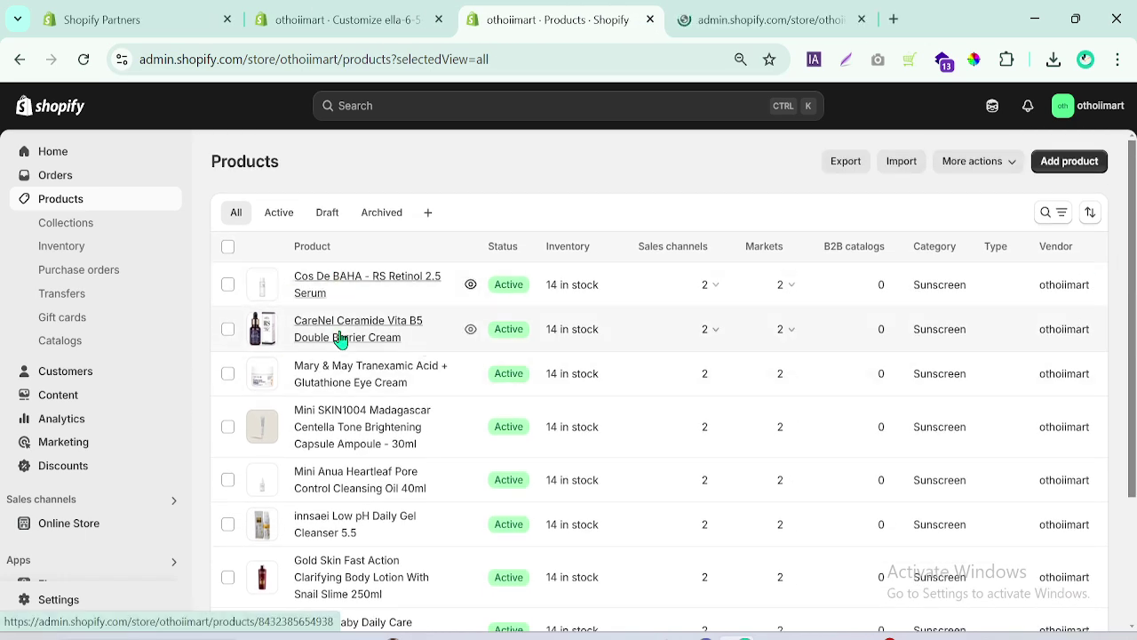
pyautogui.keyDown('ctrl'); pyautogui.click(338, 328); pyautogui.keyUp('ctrl')
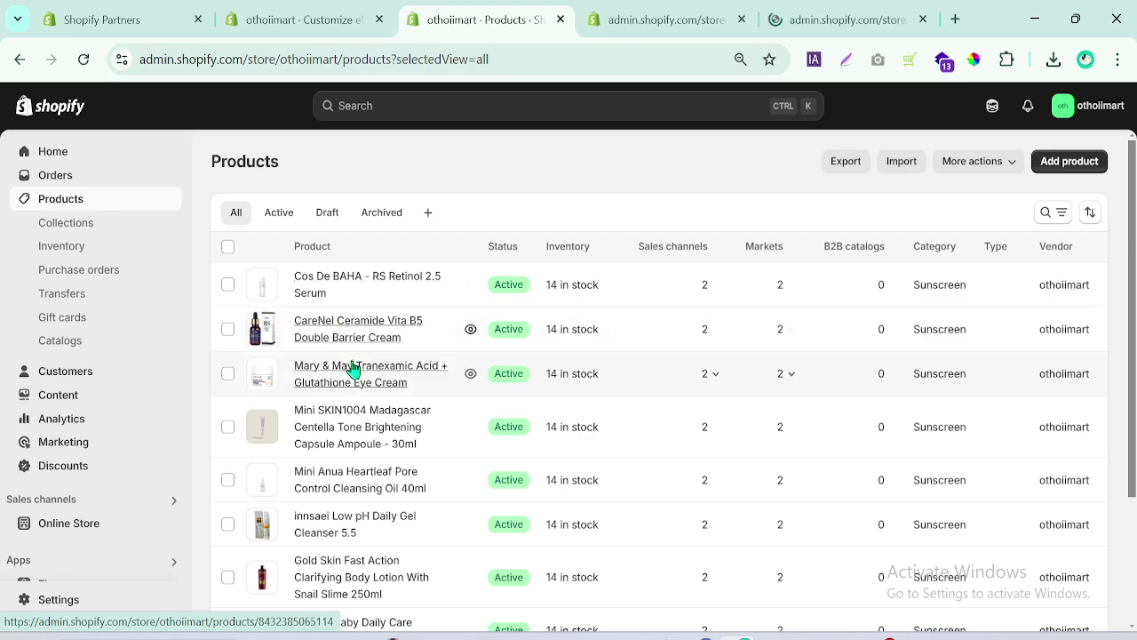
pyautogui.keyDown('ctrl'); pyautogui.click(356, 375); pyautogui.keyUp('ctrl')
pyautogui.keyDown('ctrl'); pyautogui.click(351, 443); pyautogui.keyUp('ctrl')
pyautogui.keyDown('ctrl'); pyautogui.click(360, 487); pyautogui.keyUp('ctrl')
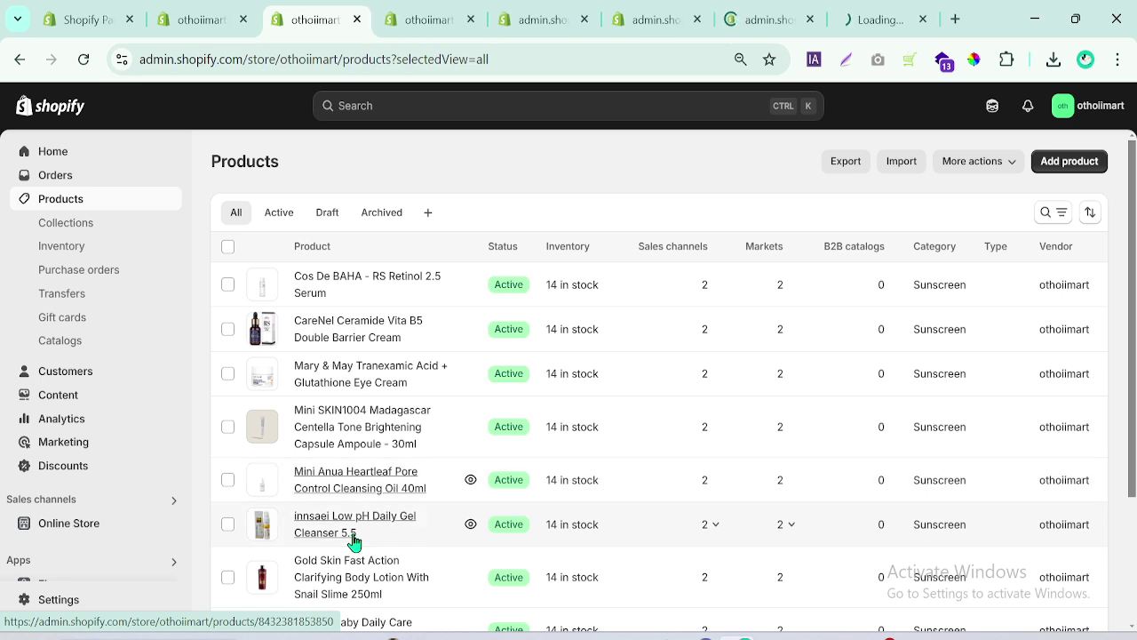
pyautogui.keyDown('ctrl'); pyautogui.click(353, 532); pyautogui.keyUp('ctrl')
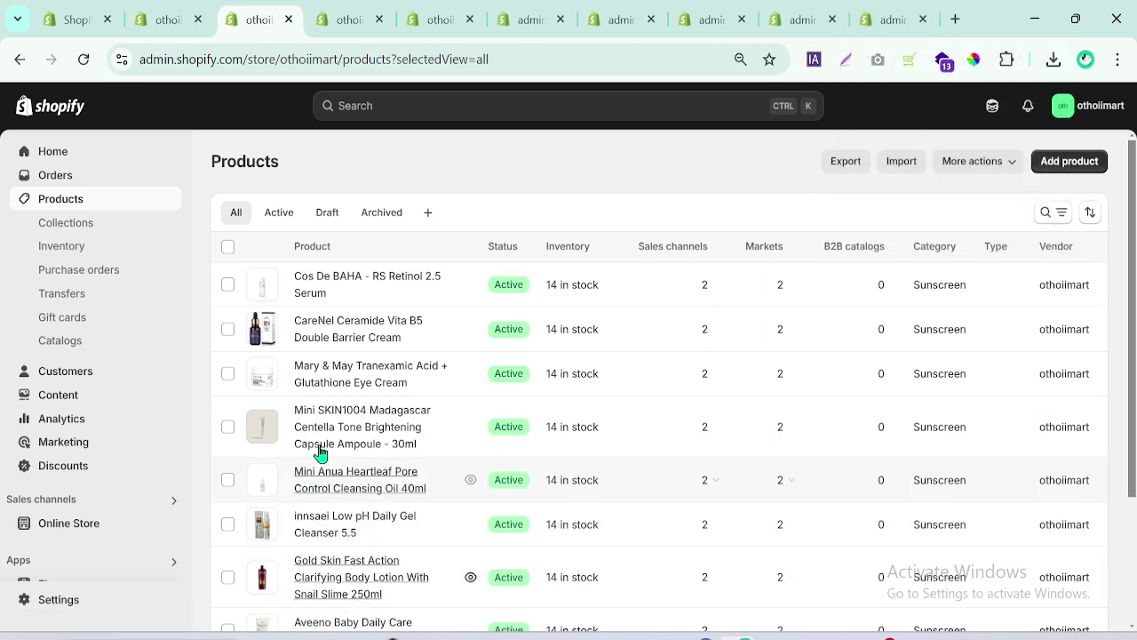
# Add the tag Toner to the product Cos De BAHA - RS Retinol 2.5 Serum
pyautogui.click(355, 11)
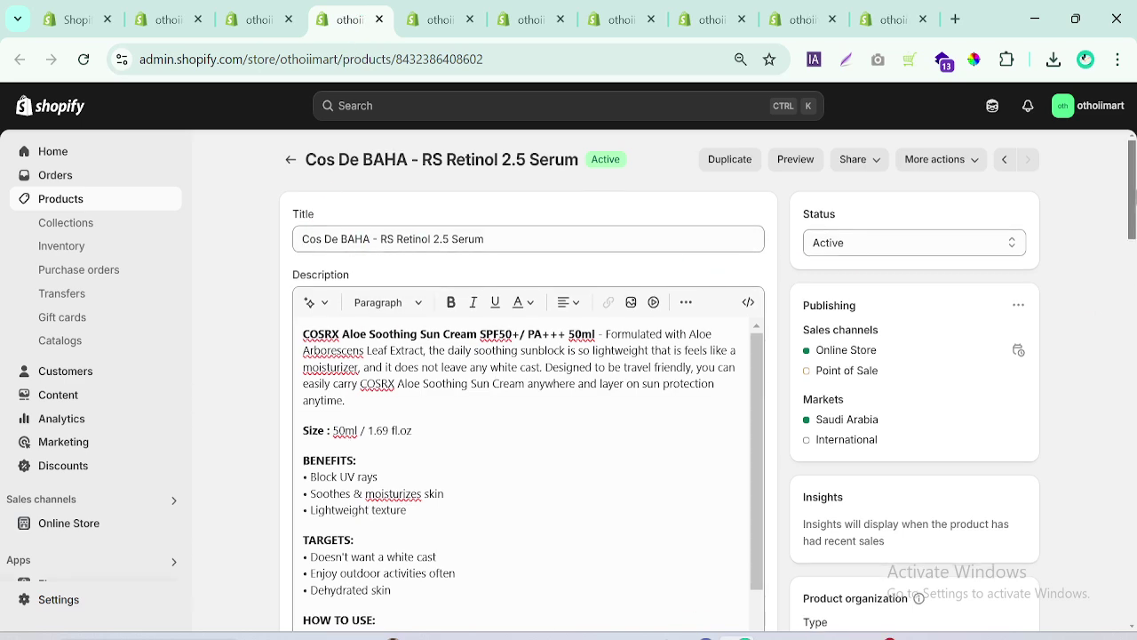
pyautogui.moveTo(1133, 199); pyautogui.dragTo(1132, 292)
pyautogui.click(834, 504)
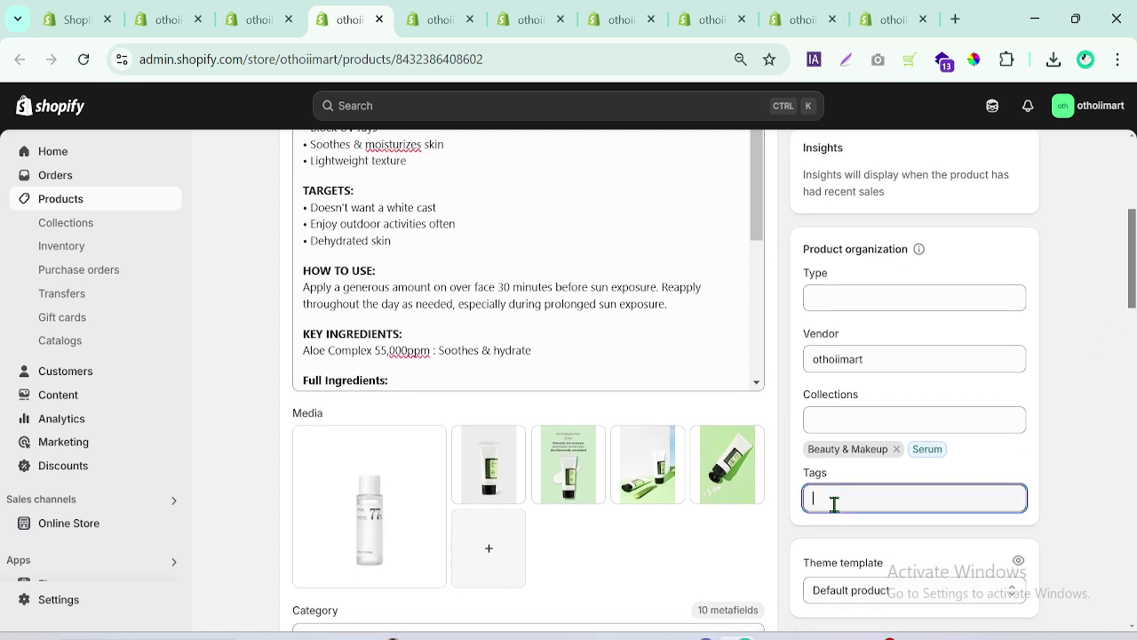
pyautogui.write('Toner')
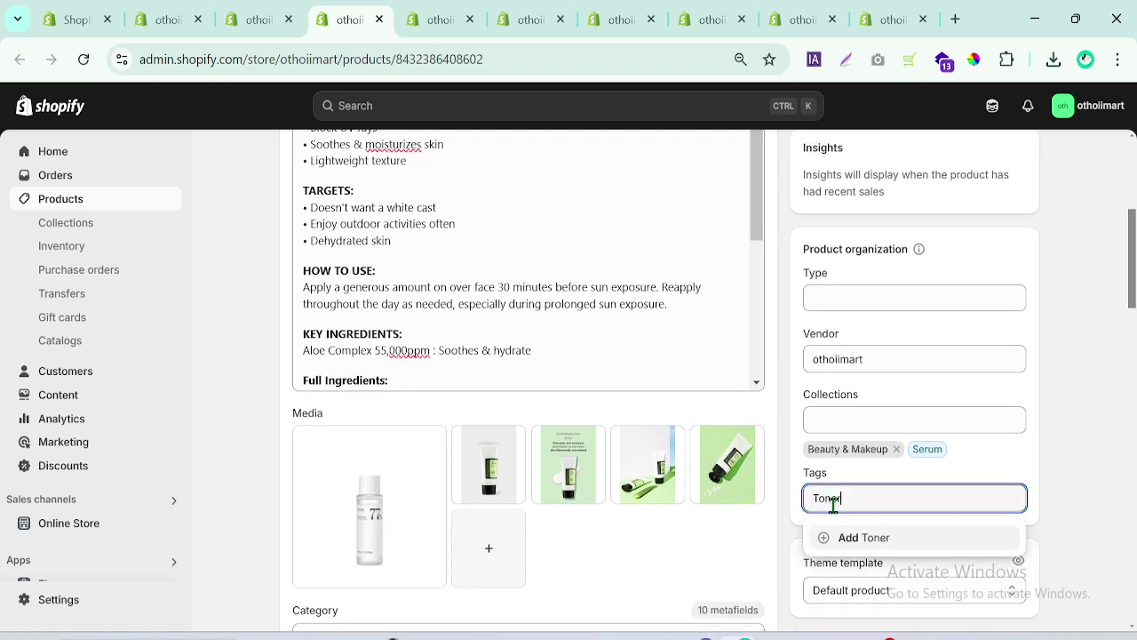
pyautogui.click(978, 539)
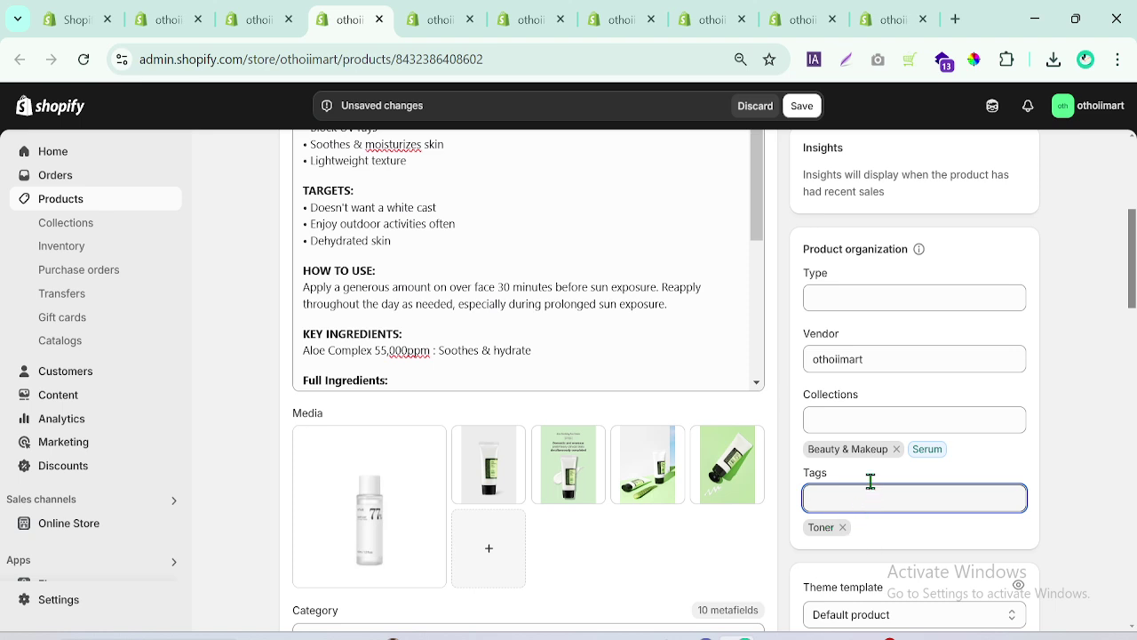
pyautogui.click(835, 297)
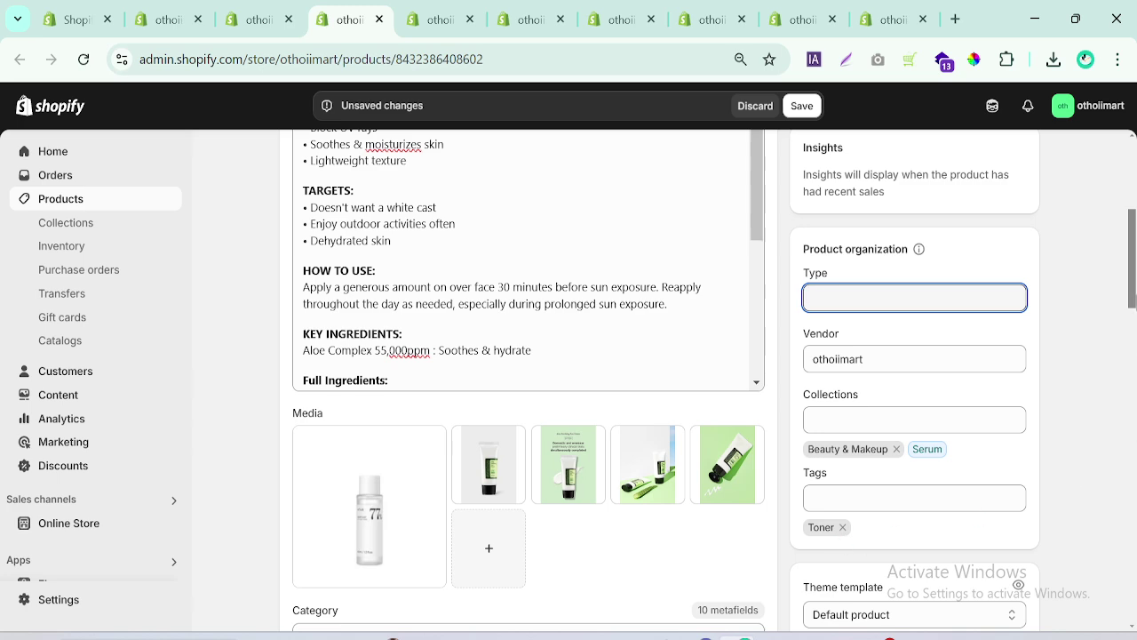
pyautogui.click(924, 530)
pyautogui.scroll(-2, 924, 531)
pyautogui.scroll(2, 924, 531)
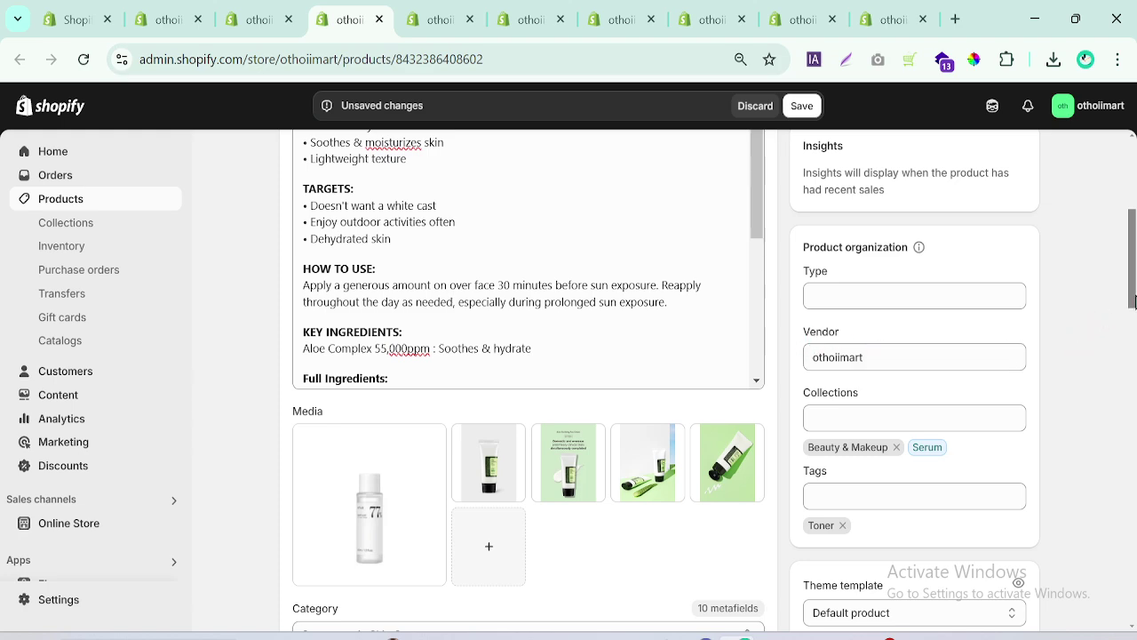
pyautogui.moveTo(1135, 275); pyautogui.dragTo(1135, 299)
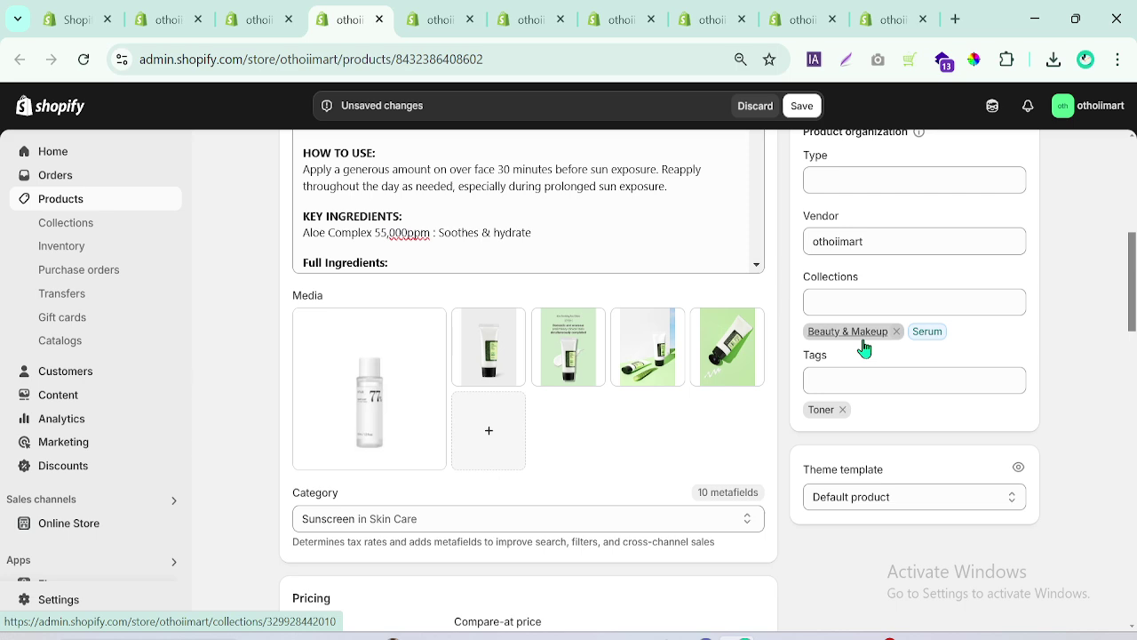
# Assign the Cos De BAHA - RS Retinol 2.5 Serum product to the Toner collection and remove it from Beauty & Makeup
pyautogui.click(928, 332)
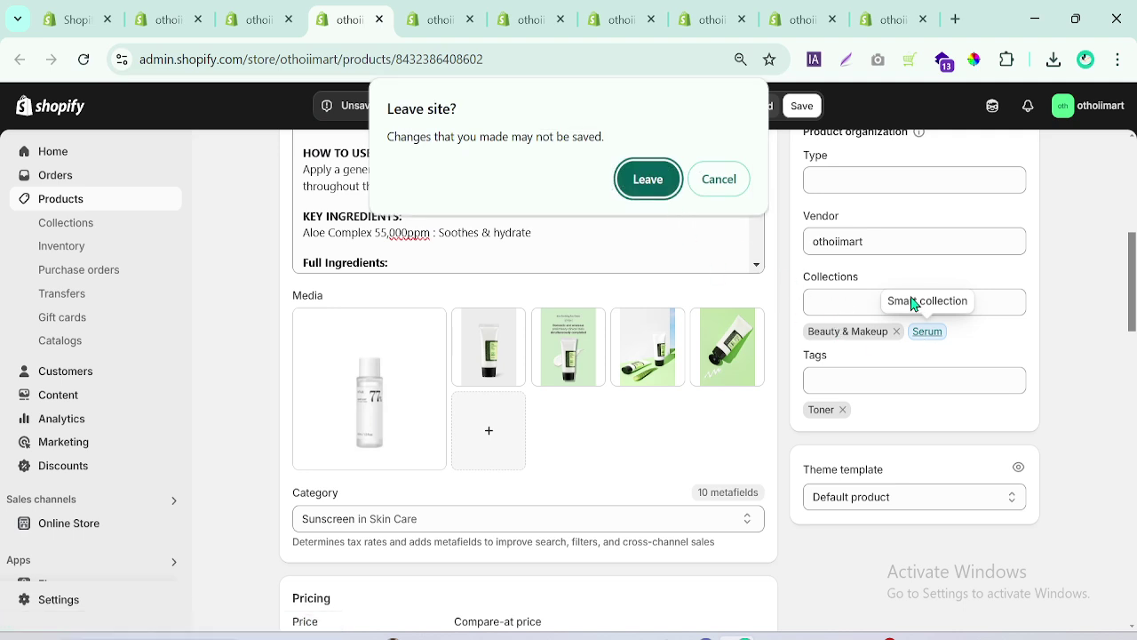
pyautogui.click(719, 182)
pyautogui.click(844, 301)
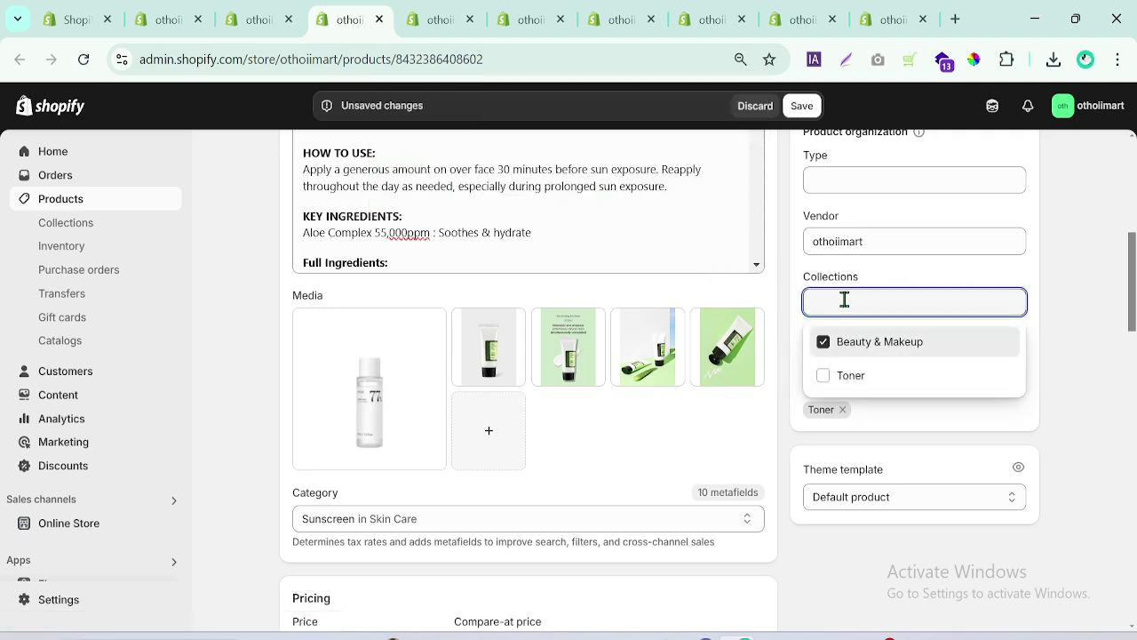
pyautogui.click(1082, 312)
pyautogui.click(861, 303)
pyautogui.click(832, 378)
pyautogui.click(822, 344)
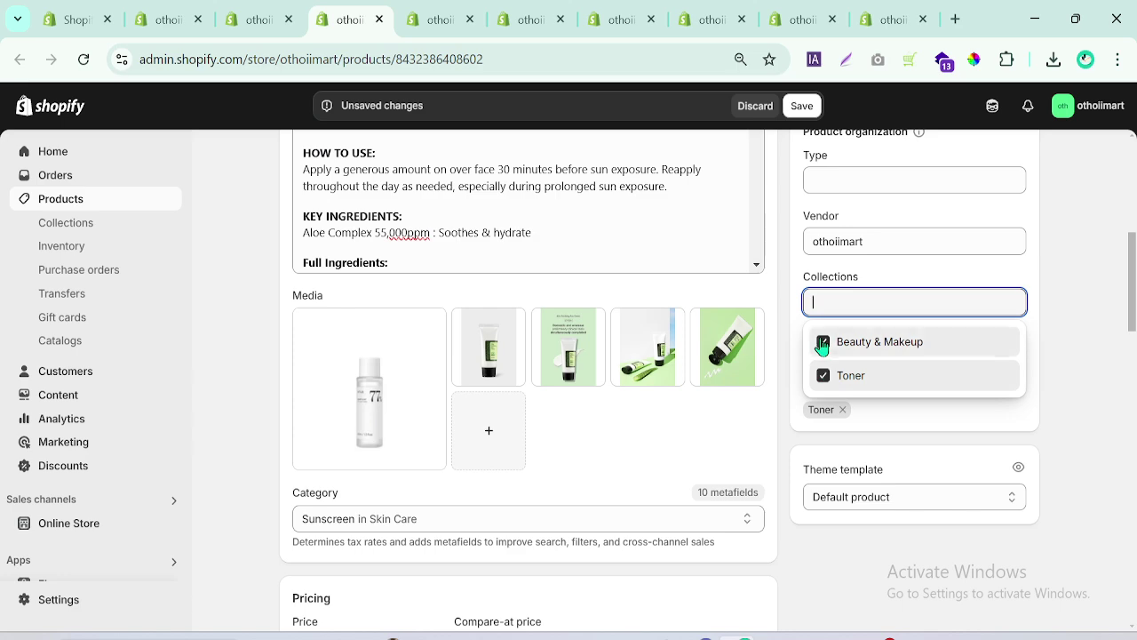
pyautogui.click(1046, 332)
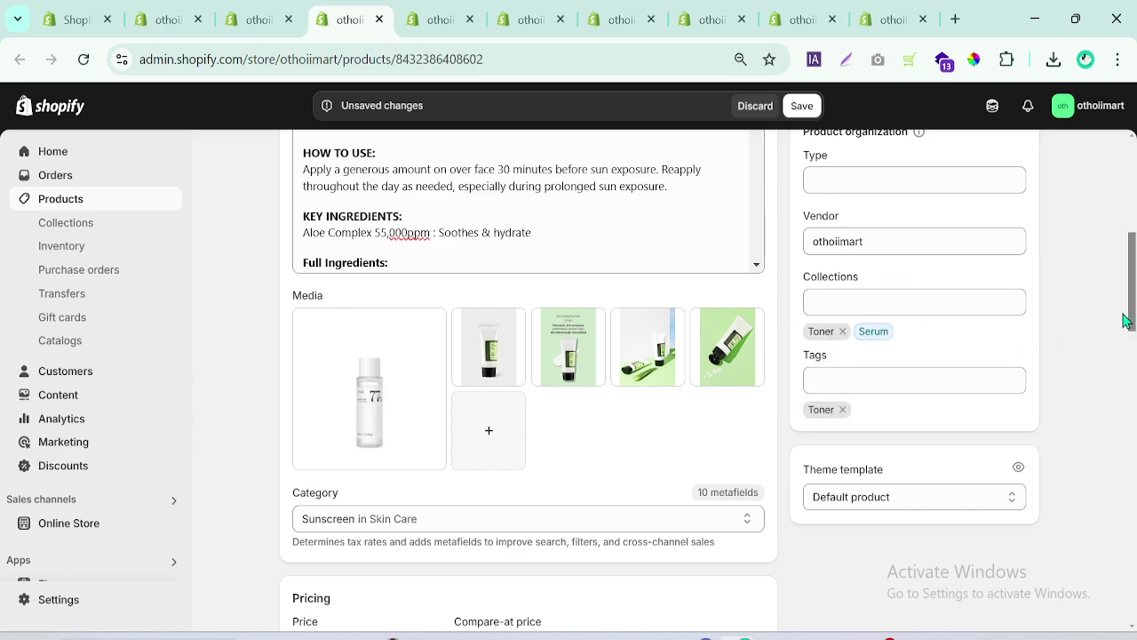
# Try adding Beauty & Makeup as a second manual collection for the product, and remove it again
pyautogui.moveTo(1133, 304); pyautogui.dragTo(1135, 205)
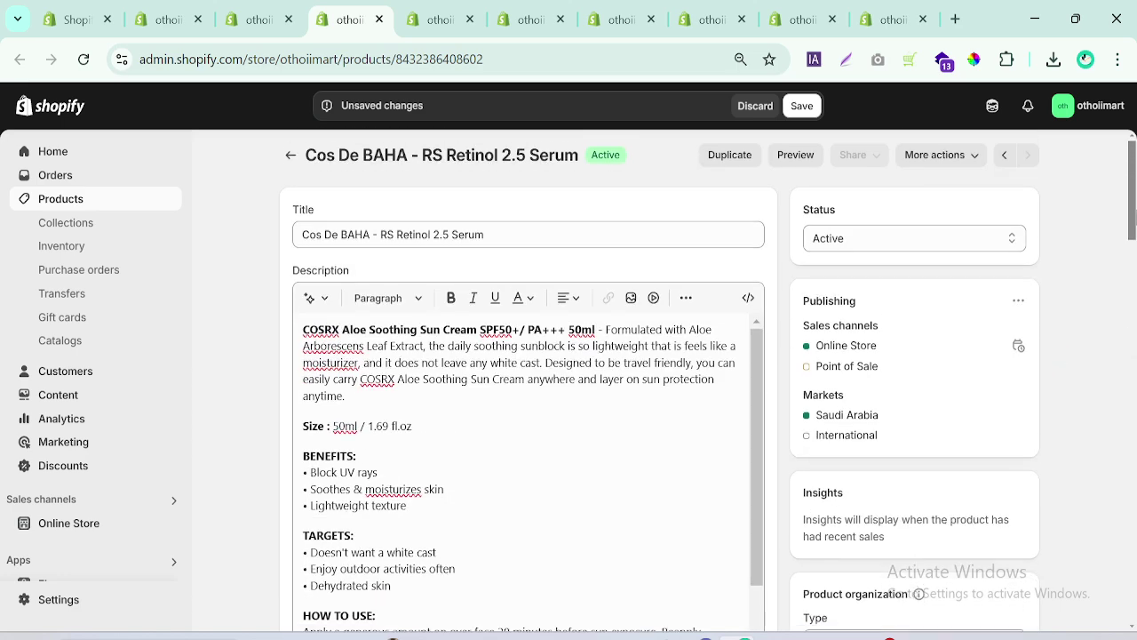
pyautogui.scroll(-5, 568, 382)
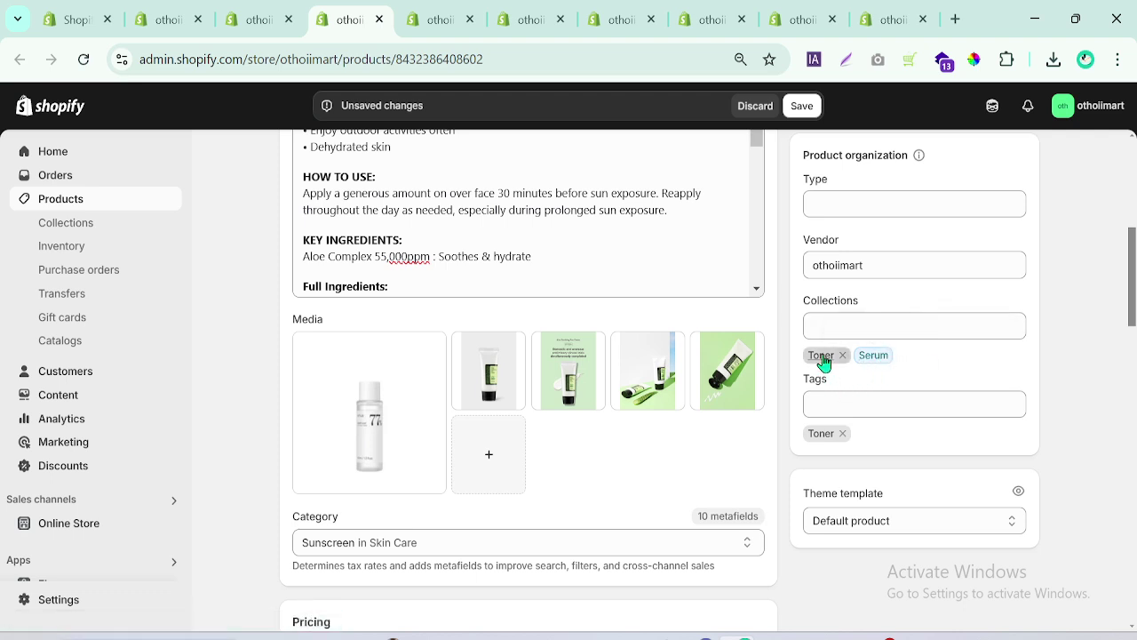
pyautogui.click(818, 325)
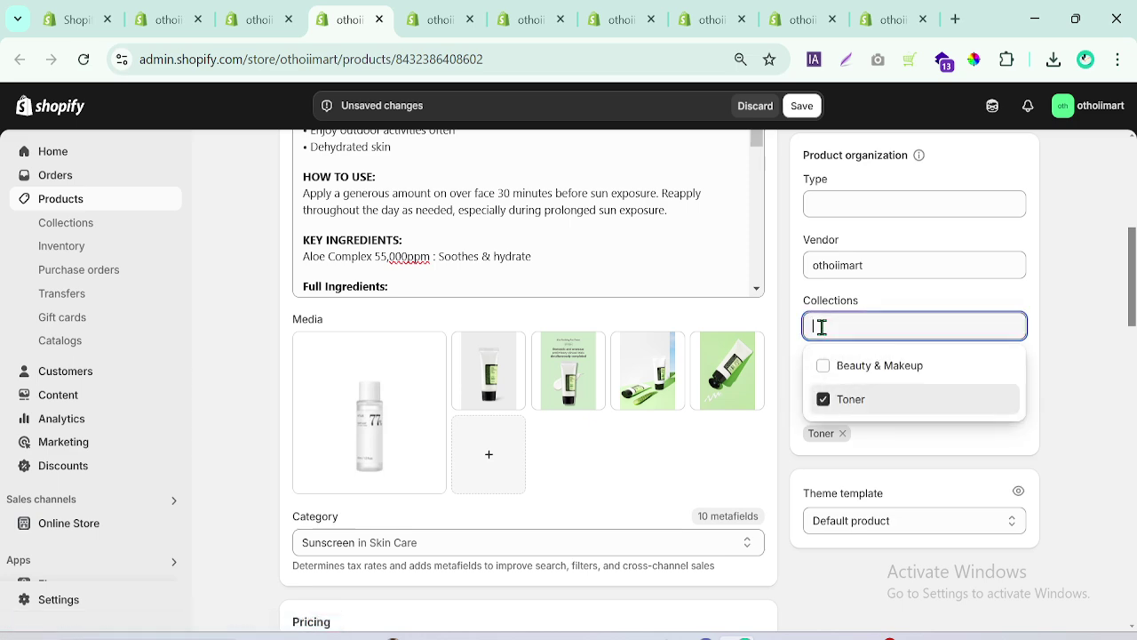
pyautogui.click(863, 371)
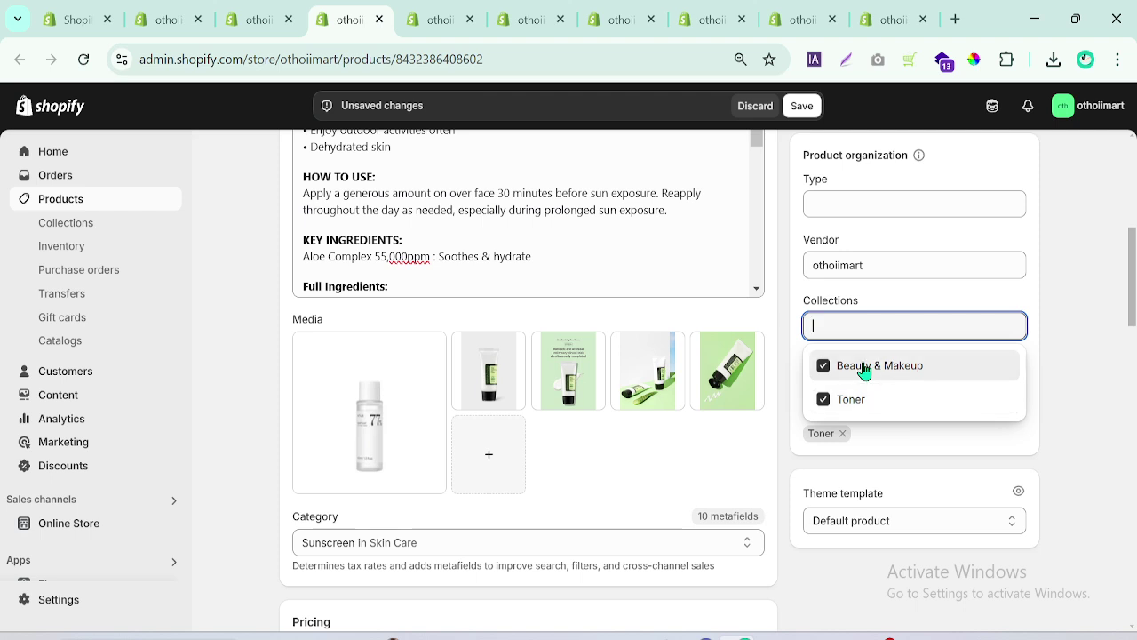
pyautogui.click(1073, 327)
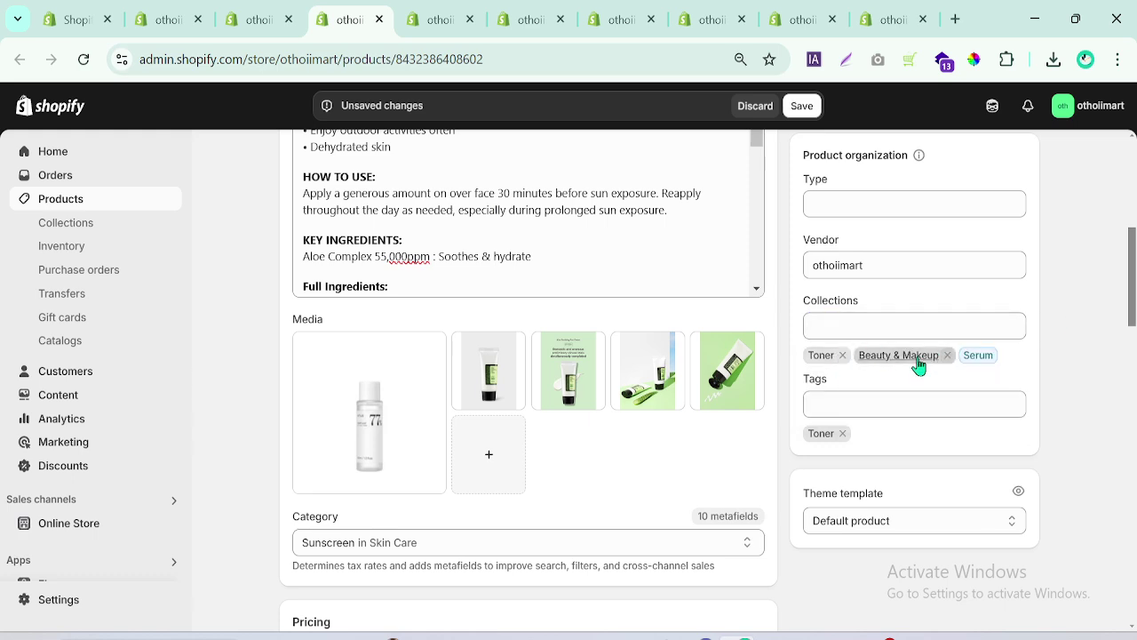
pyautogui.click(946, 355)
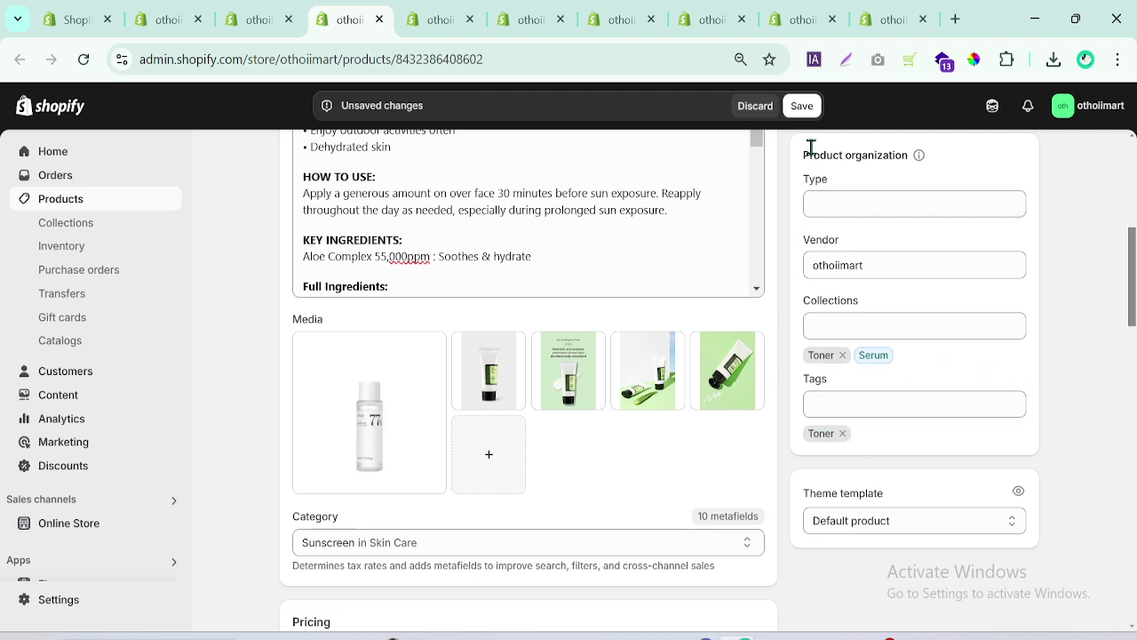
# Save the product and review its assigned collections and tag
pyautogui.click(802, 107)
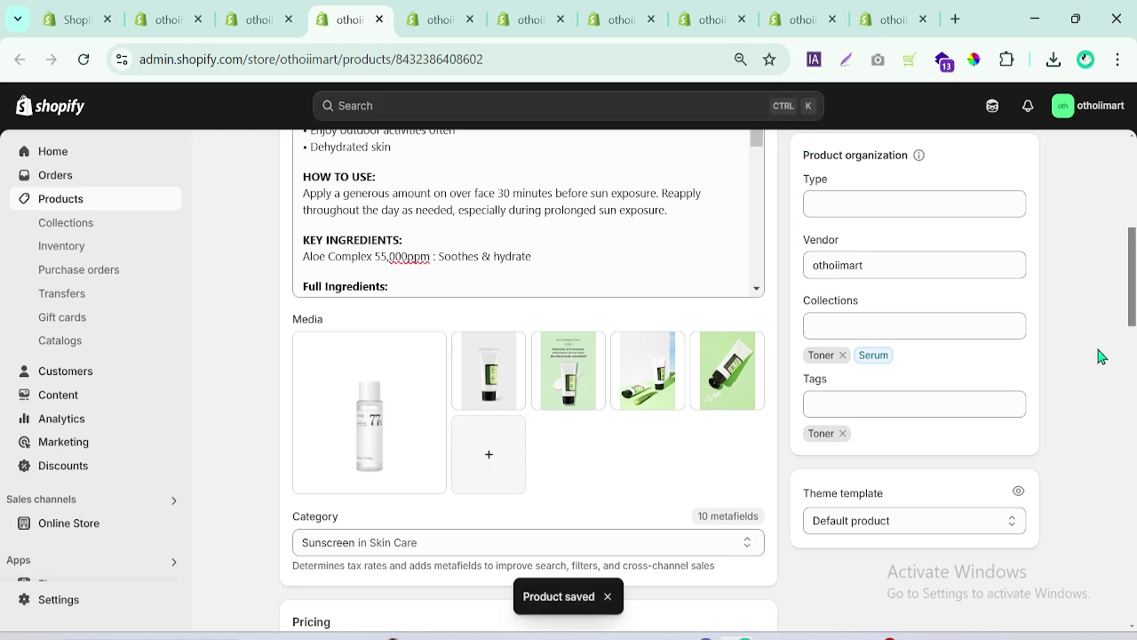
pyautogui.scroll(3, 1134, 318)
pyautogui.scroll(-3, 1132, 318)
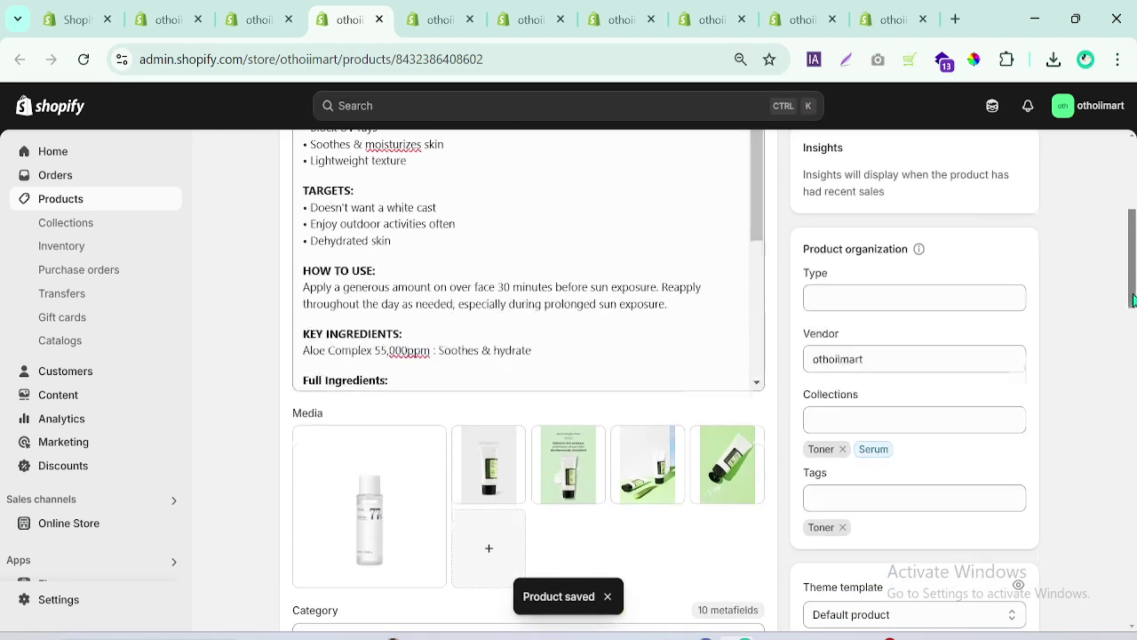
pyautogui.moveTo(1130, 312); pyautogui.dragTo(1136, 307)
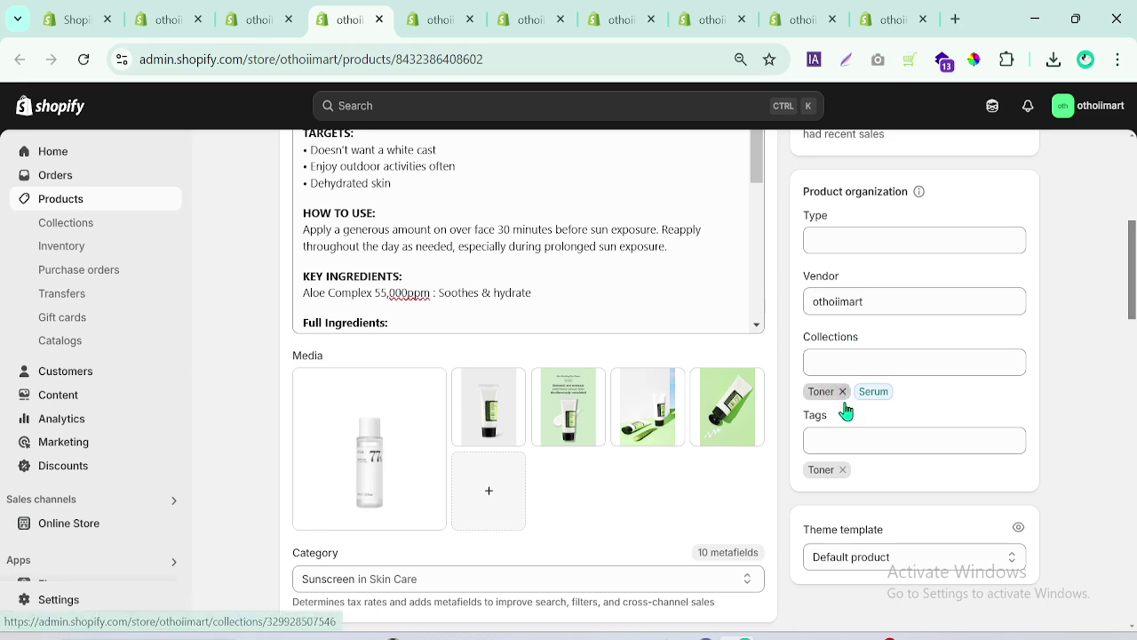
pyautogui.moveTo(1133, 302); pyautogui.dragTo(1134, 222)
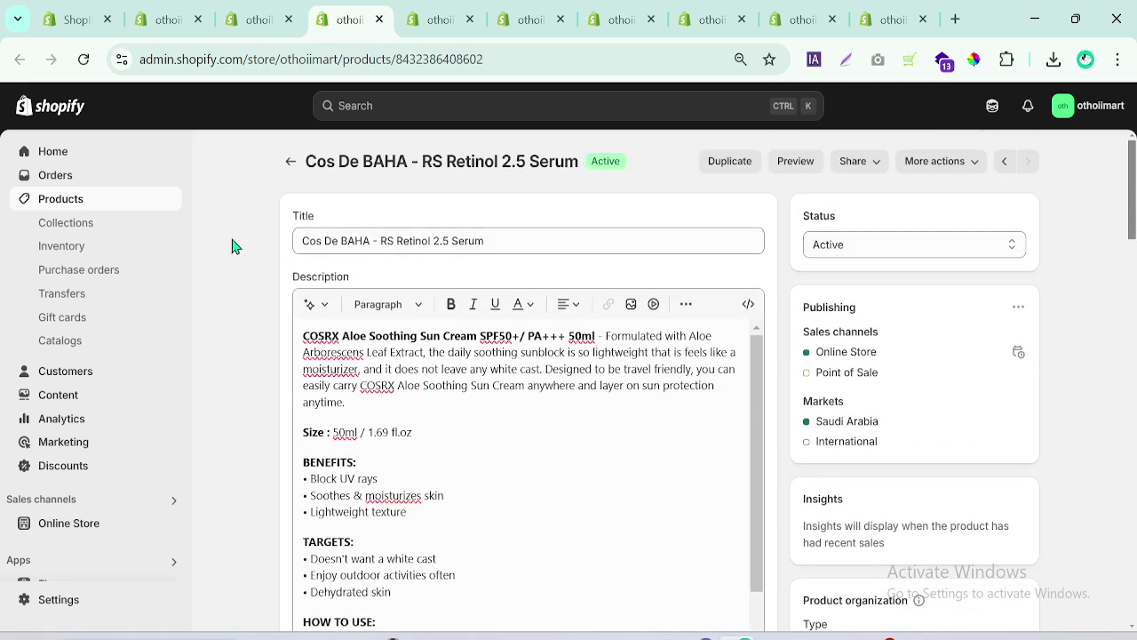
# Check which products the Toner collection contains and return to the collections list
pyautogui.click(69, 222)
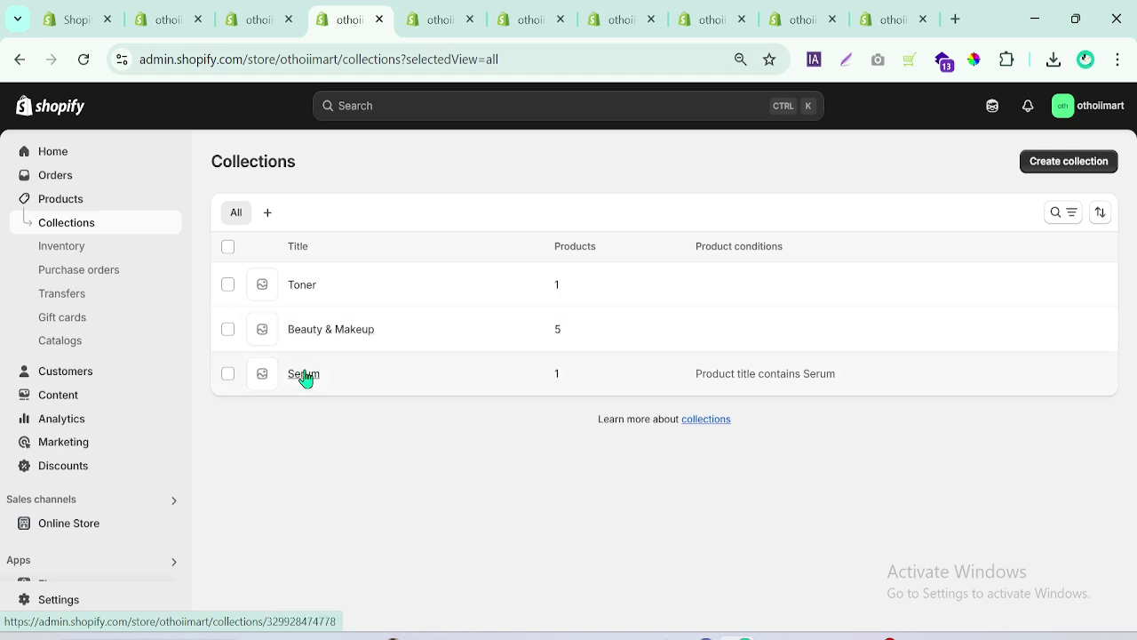
pyautogui.click(303, 285)
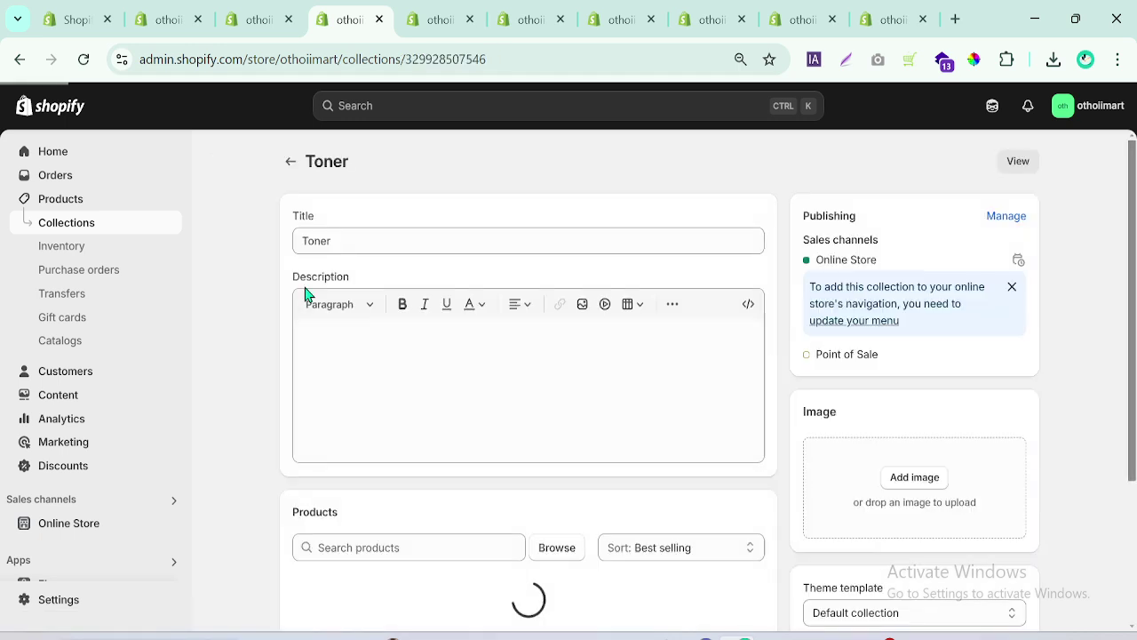
pyautogui.scroll(-2, 1134, 224)
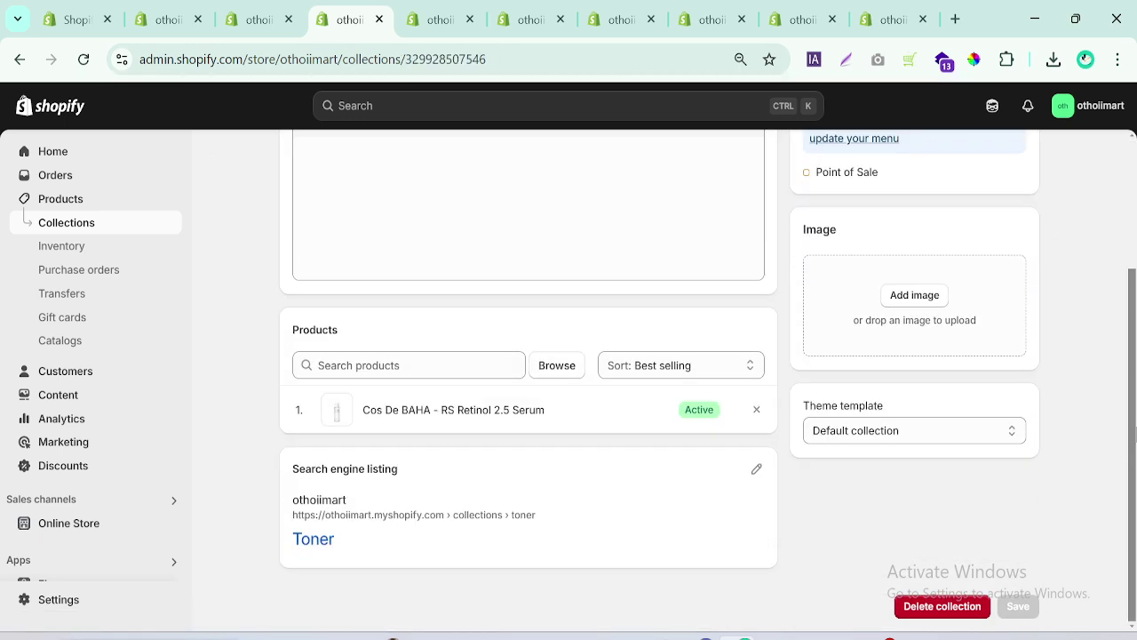
pyautogui.scroll(2, 362, 239)
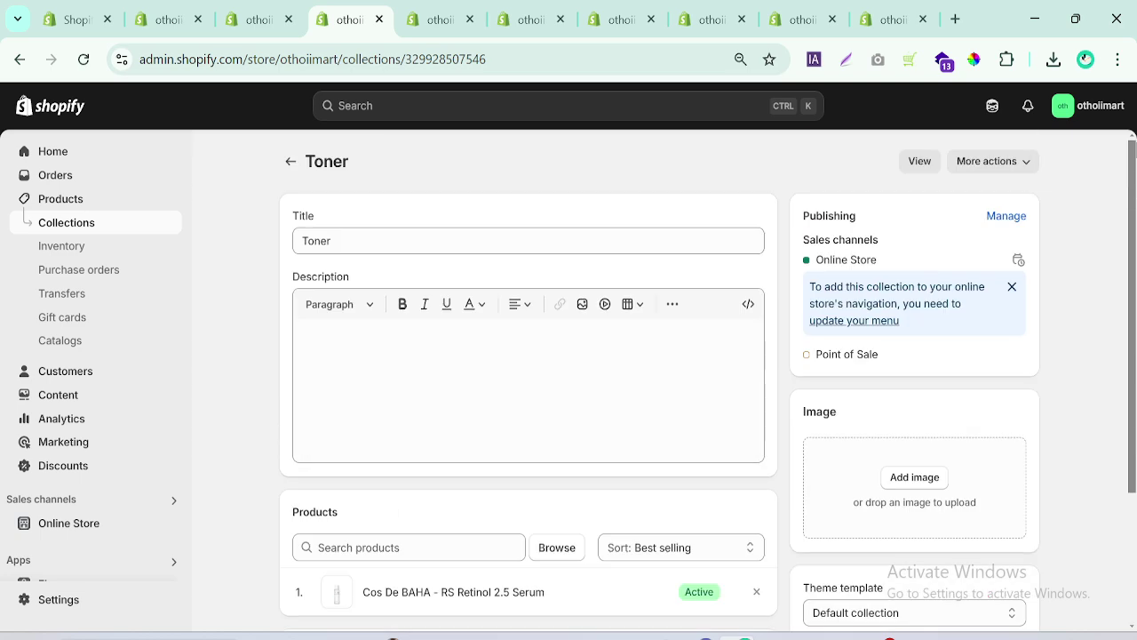
pyautogui.click(292, 172)
pyautogui.click(297, 332)
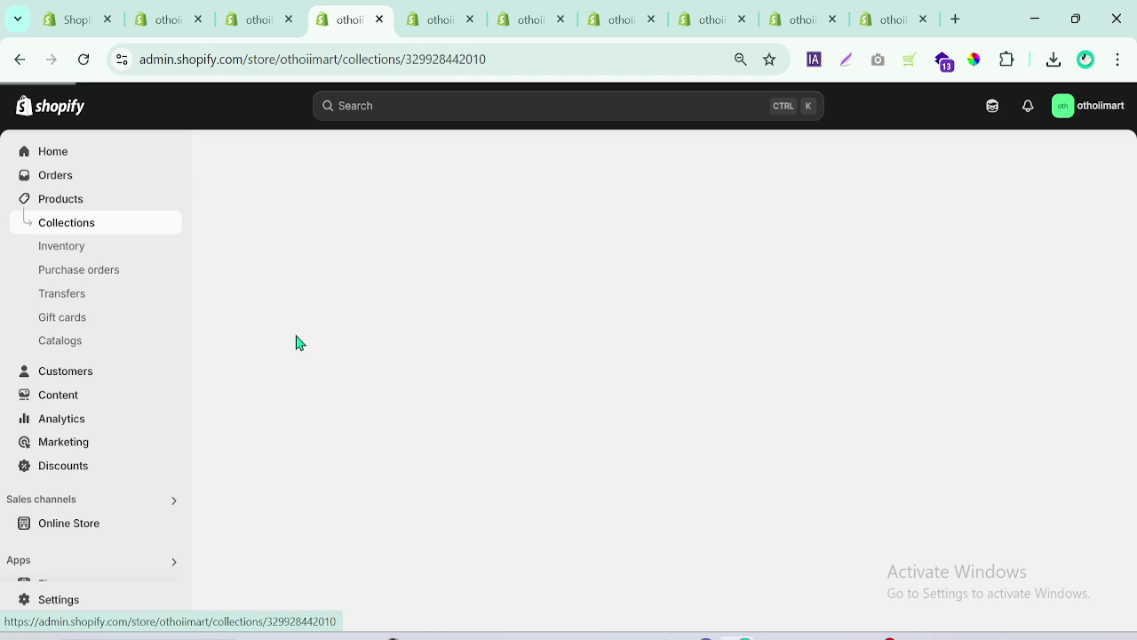
pyautogui.click(19, 59)
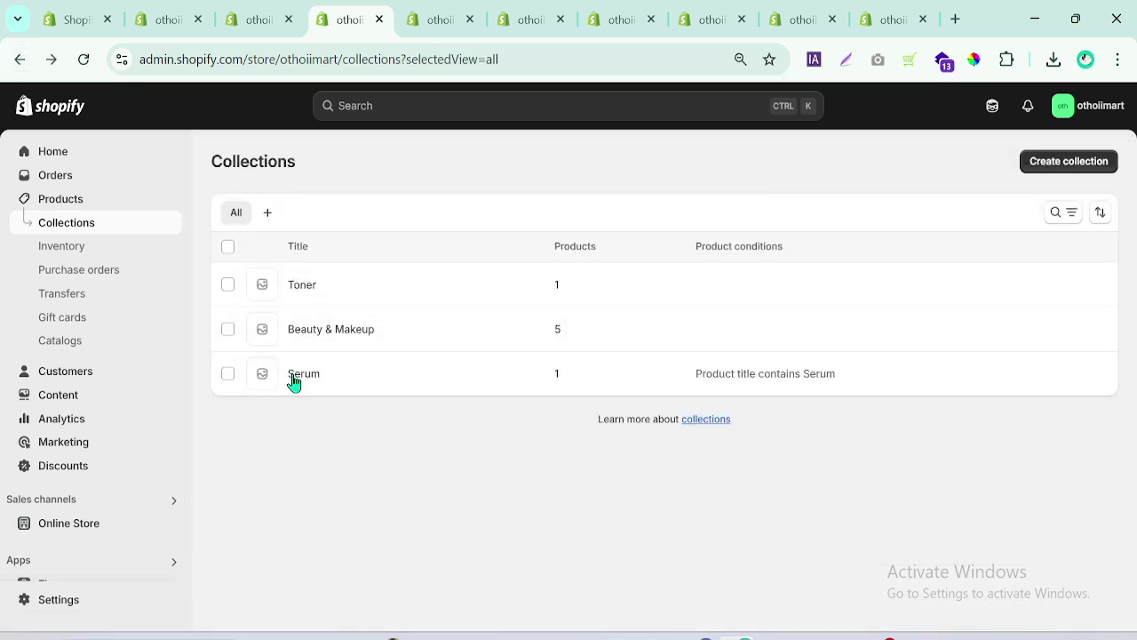
# Try adding a second condition based on Tag is equal to in the Serum collection, and discard the change
pyautogui.click(302, 380)
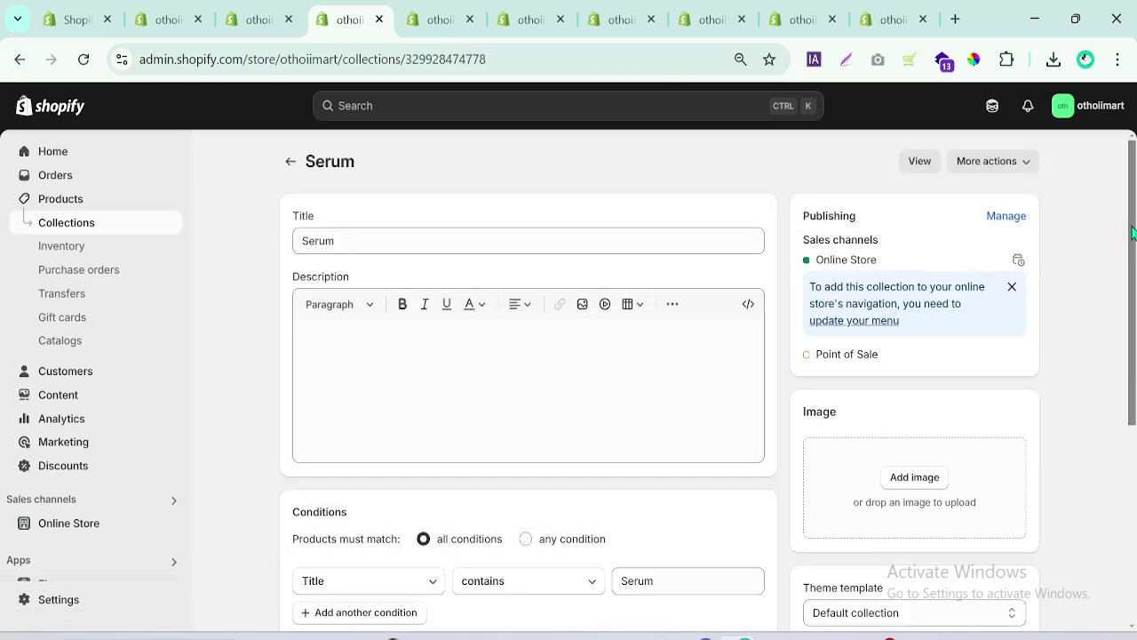
pyautogui.moveTo(1132, 233); pyautogui.dragTo(1134, 395)
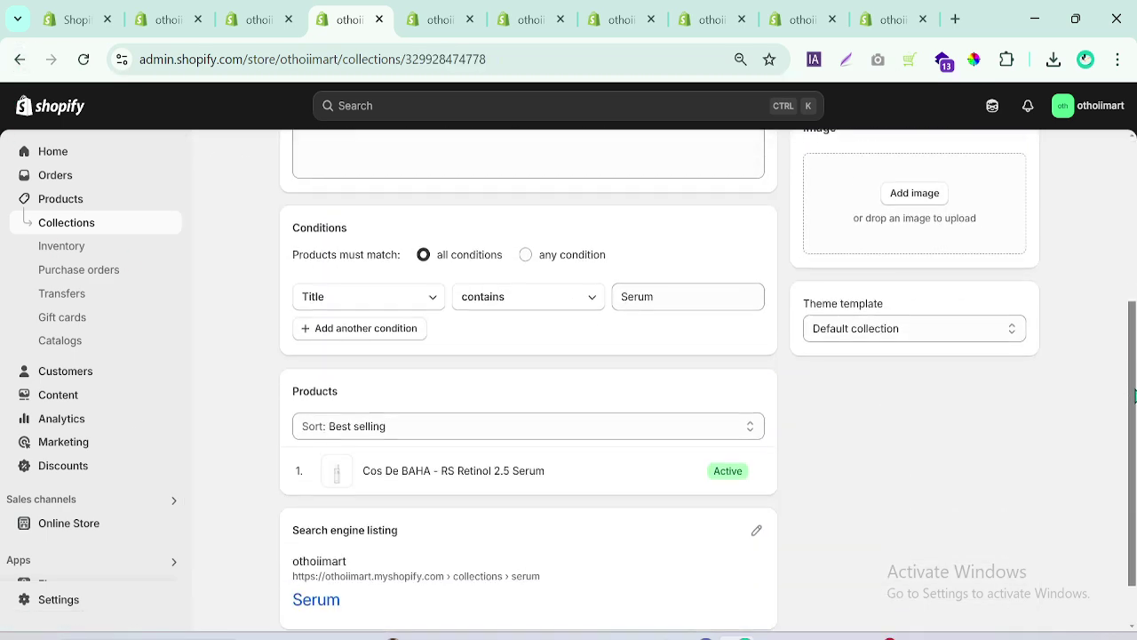
pyautogui.click(361, 335)
pyautogui.click(360, 332)
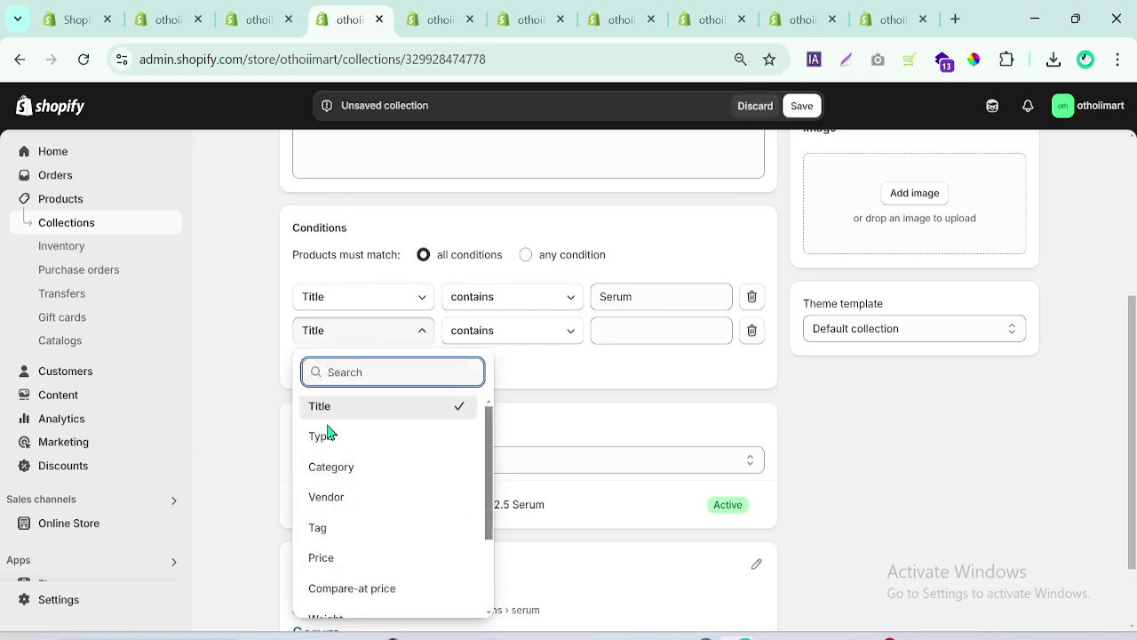
pyautogui.click(330, 527)
pyautogui.click(619, 326)
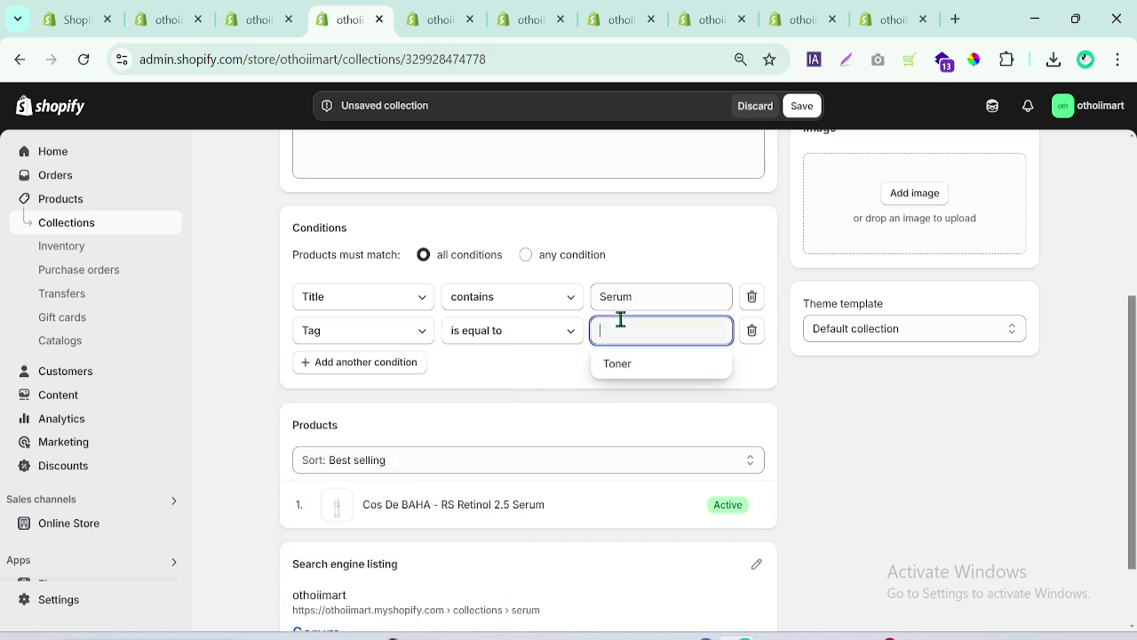
pyautogui.rightClick(619, 371)
pyautogui.click(550, 371)
pyautogui.click(633, 325)
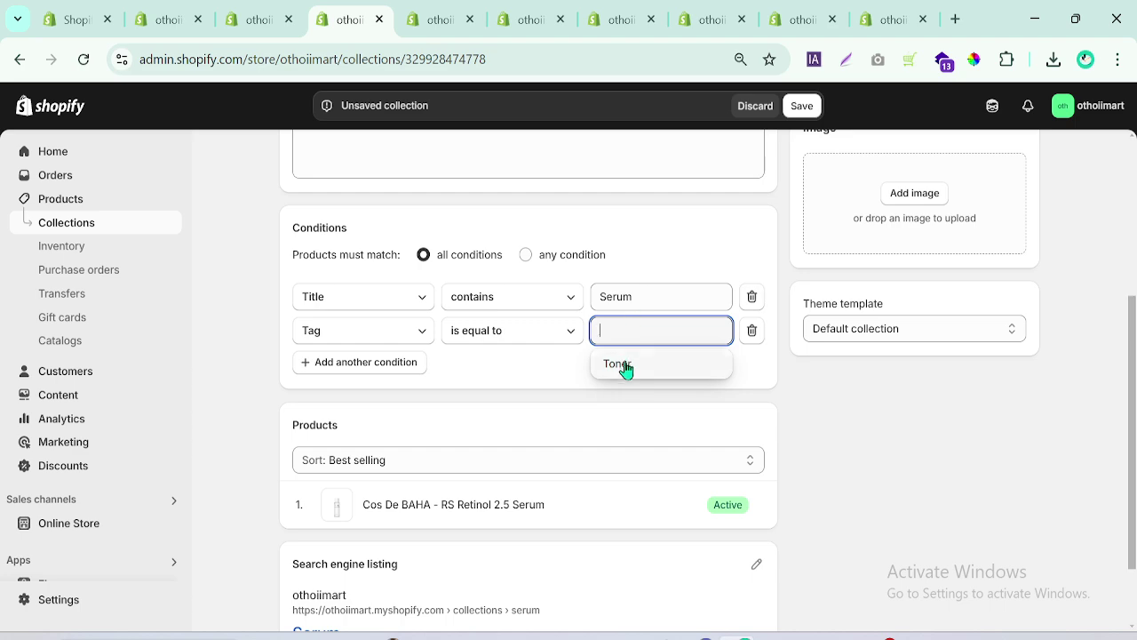
pyautogui.click(753, 107)
# Start a new collection and open othoimart.com in a new browser tab
pyautogui.click(71, 225)
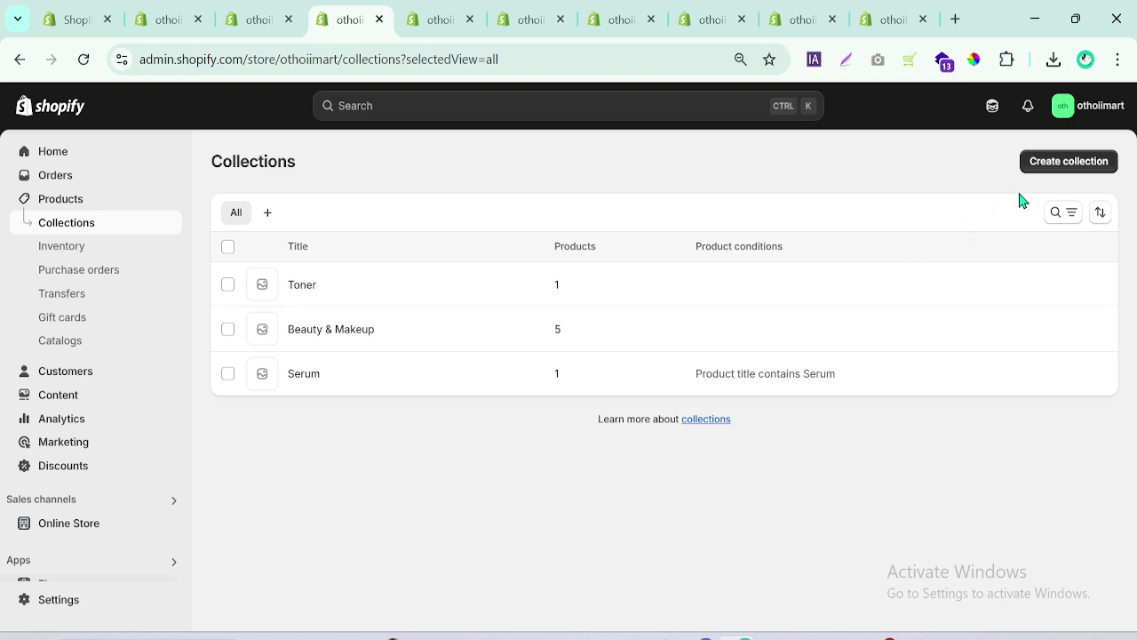
pyautogui.click(1049, 168)
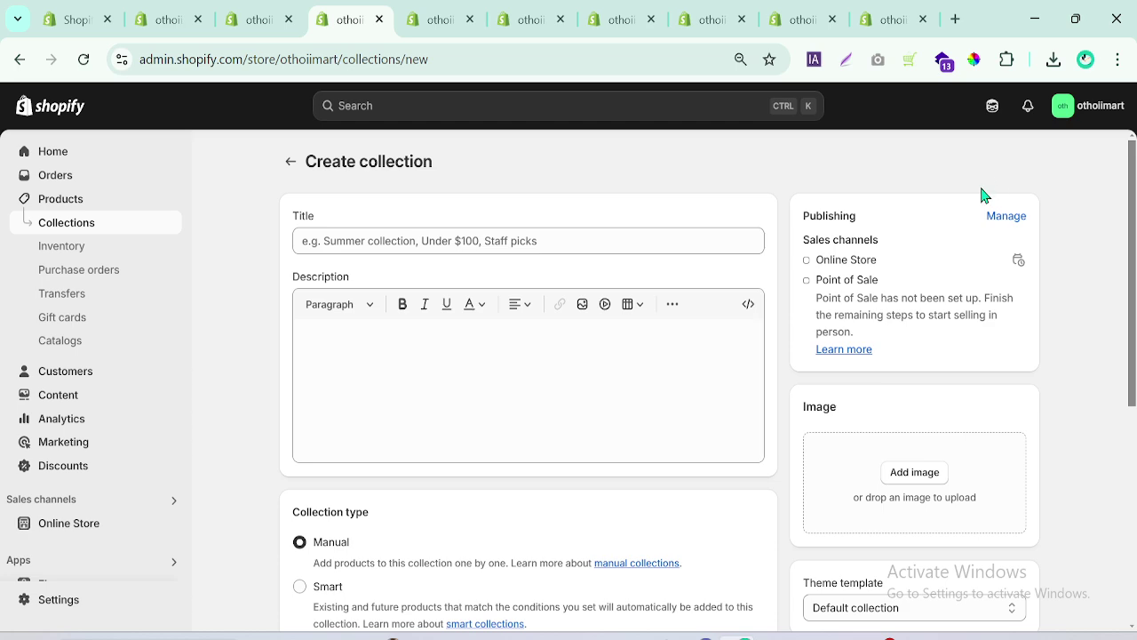
pyautogui.click(955, 19)
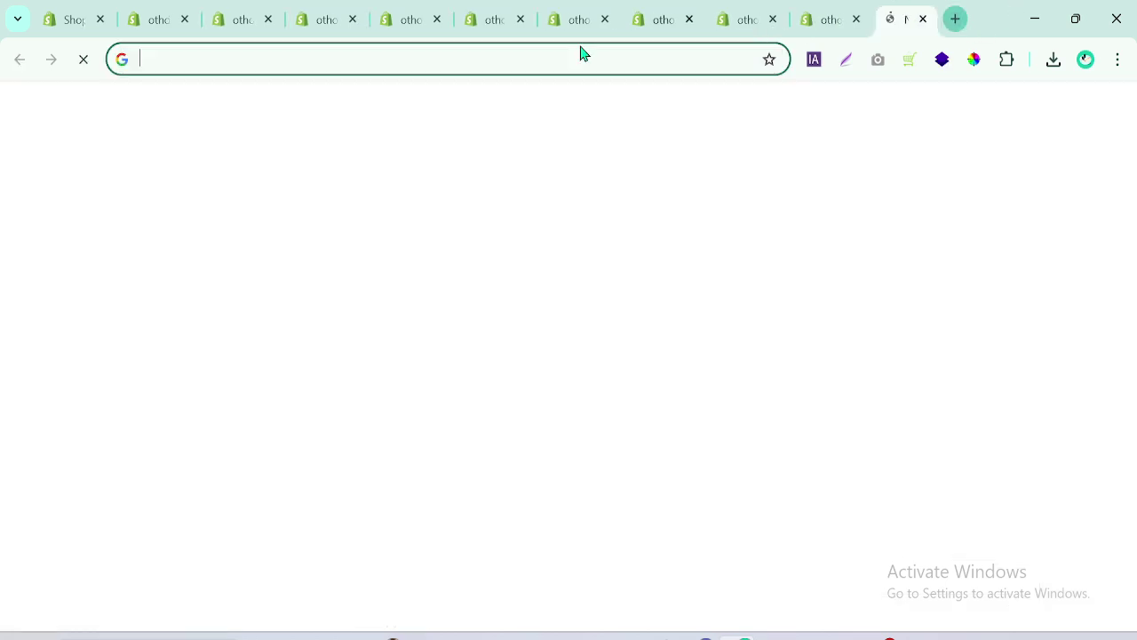
pyautogui.click(437, 56)
pyautogui.write('ot')
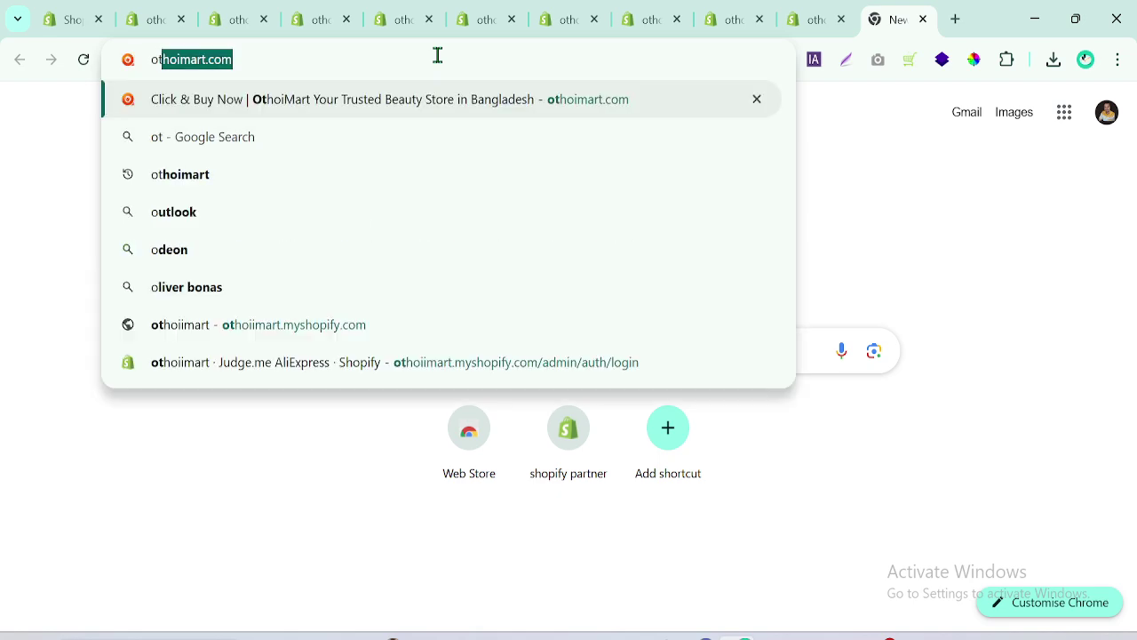
pyautogui.press('Return')
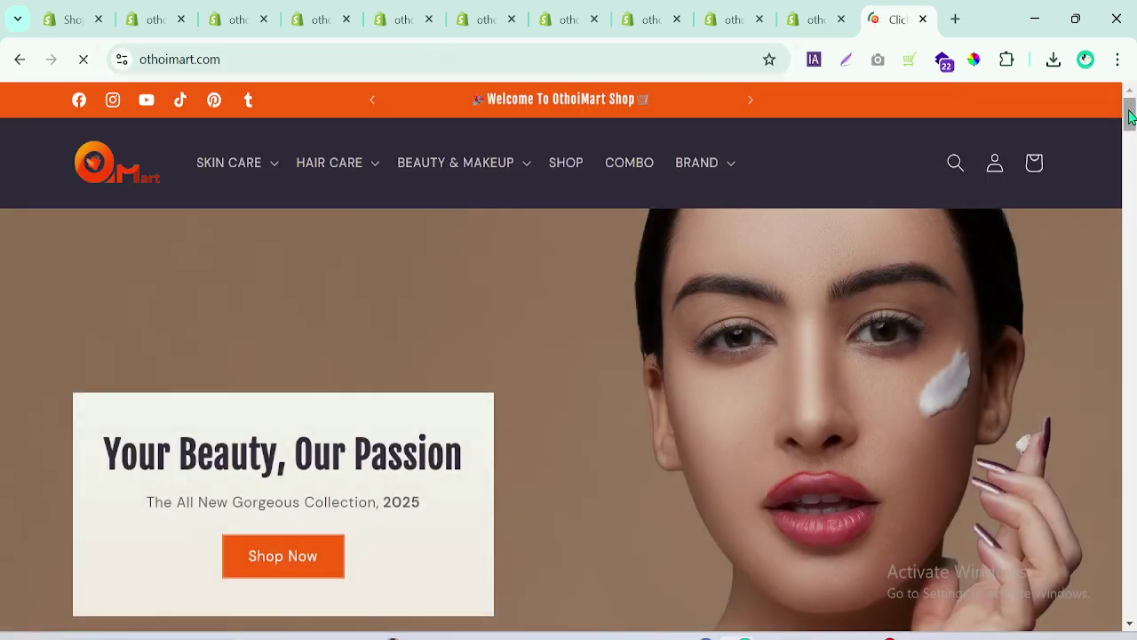
# Open the Cleansers category on othoimart.com and copy its title
pyautogui.moveTo(1131, 115); pyautogui.dragTo(1134, 183)
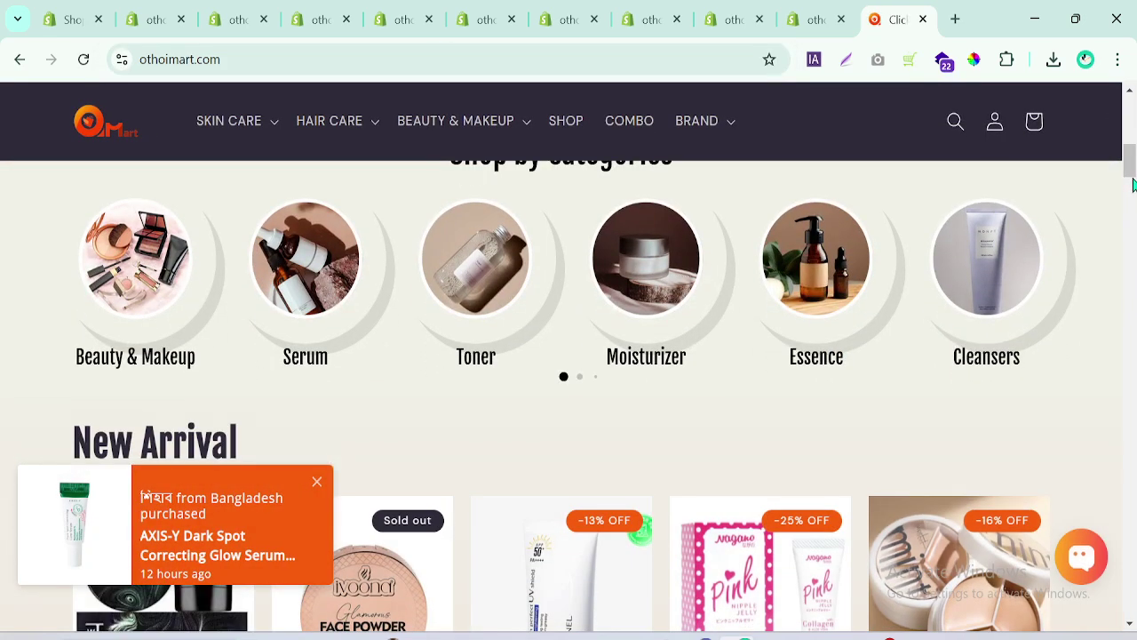
pyautogui.click(972, 319)
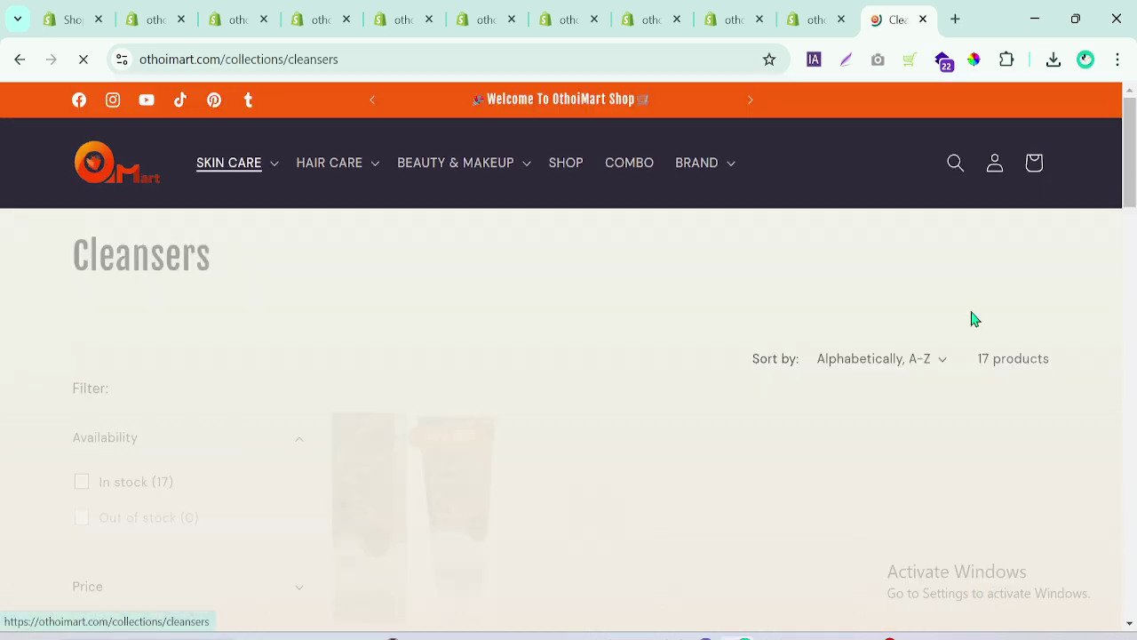
pyautogui.doubleClick(147, 252)
pyautogui.hotkey('ctrl', 'c')
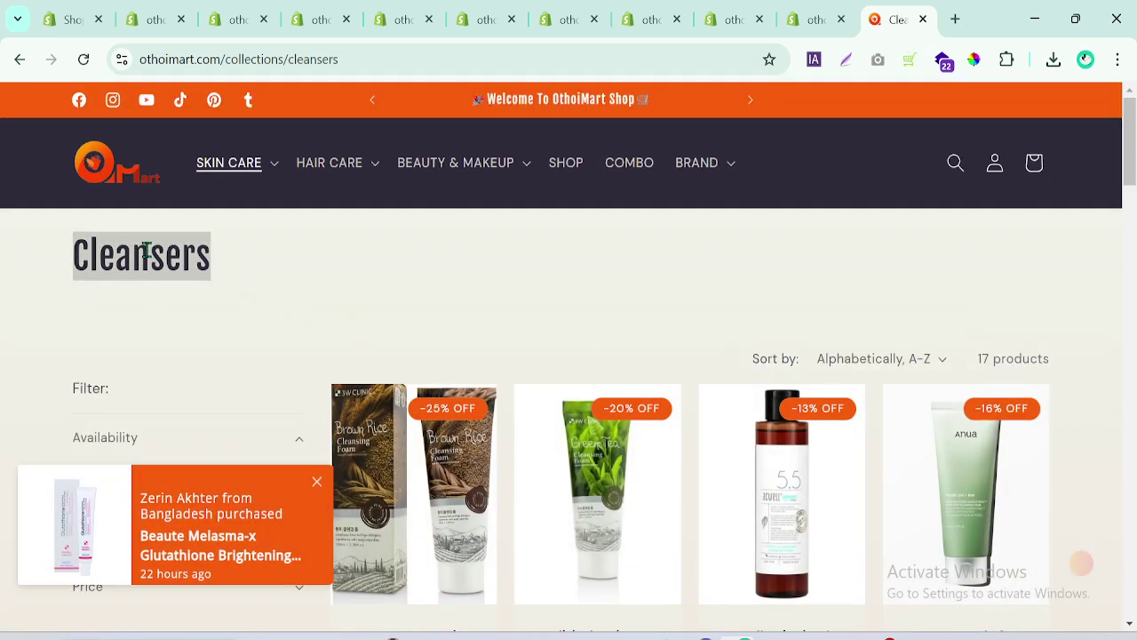
# Return to the new collection in the store admin and title it Cleansers
pyautogui.click(155, 16)
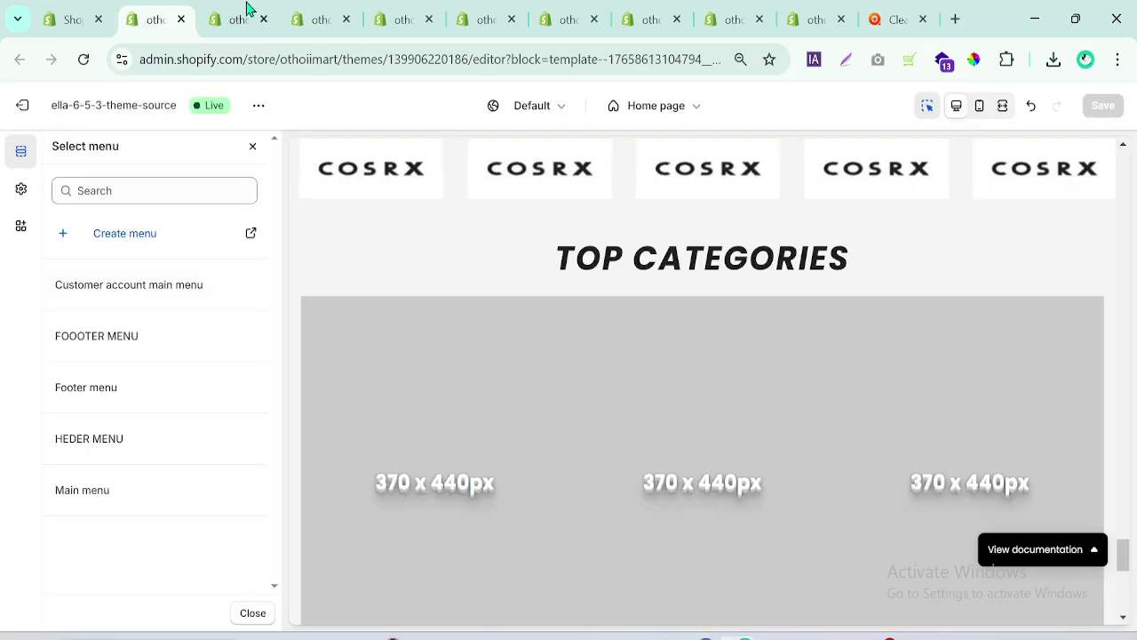
pyautogui.click(251, 10)
pyautogui.click(314, 12)
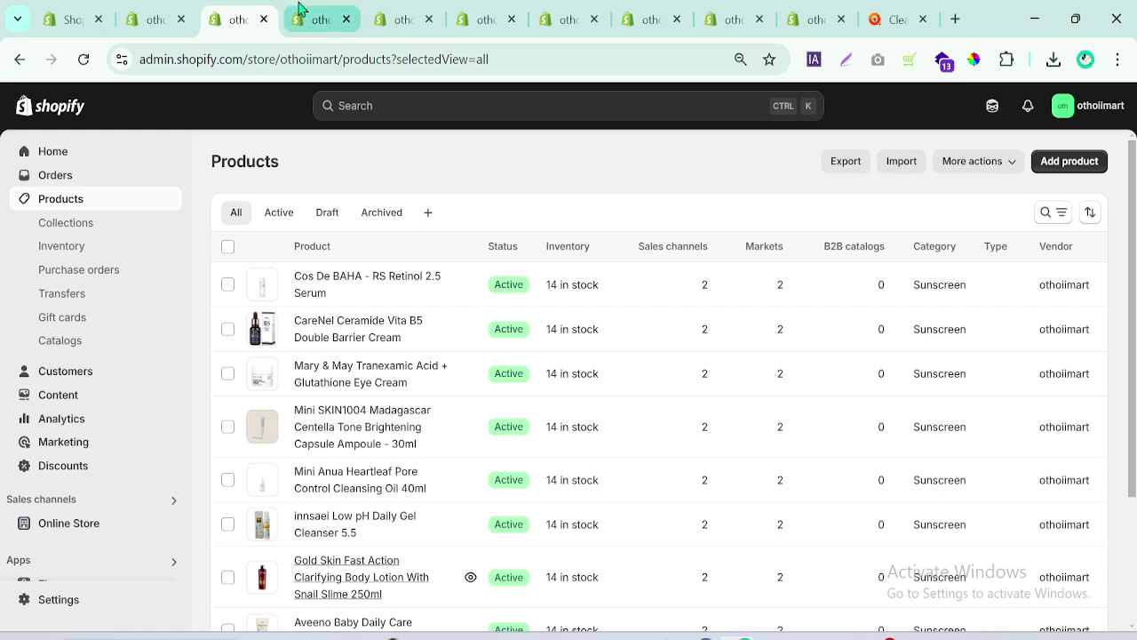
pyautogui.hotkey('ctrl', 'v')
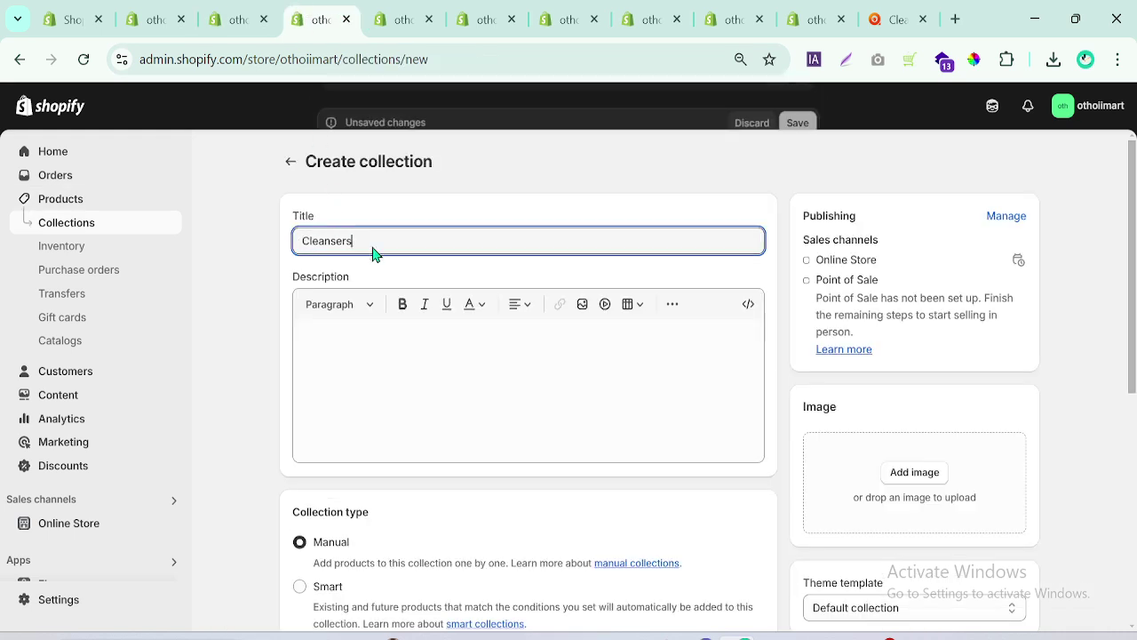
pyautogui.click(783, 240)
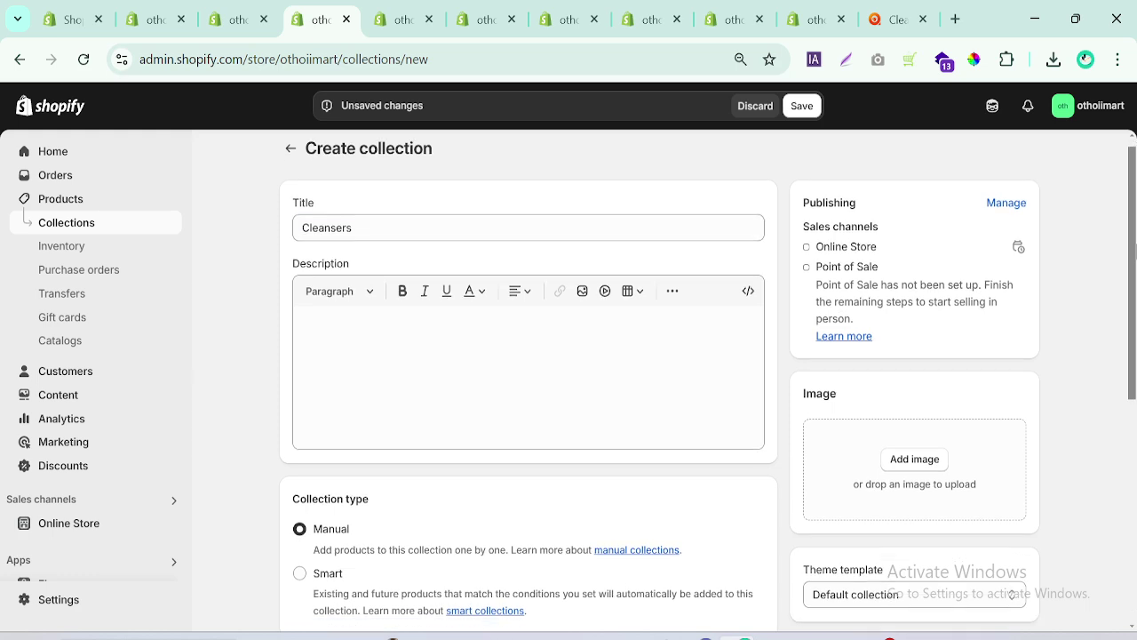
pyautogui.scroll(-1, 784, 239)
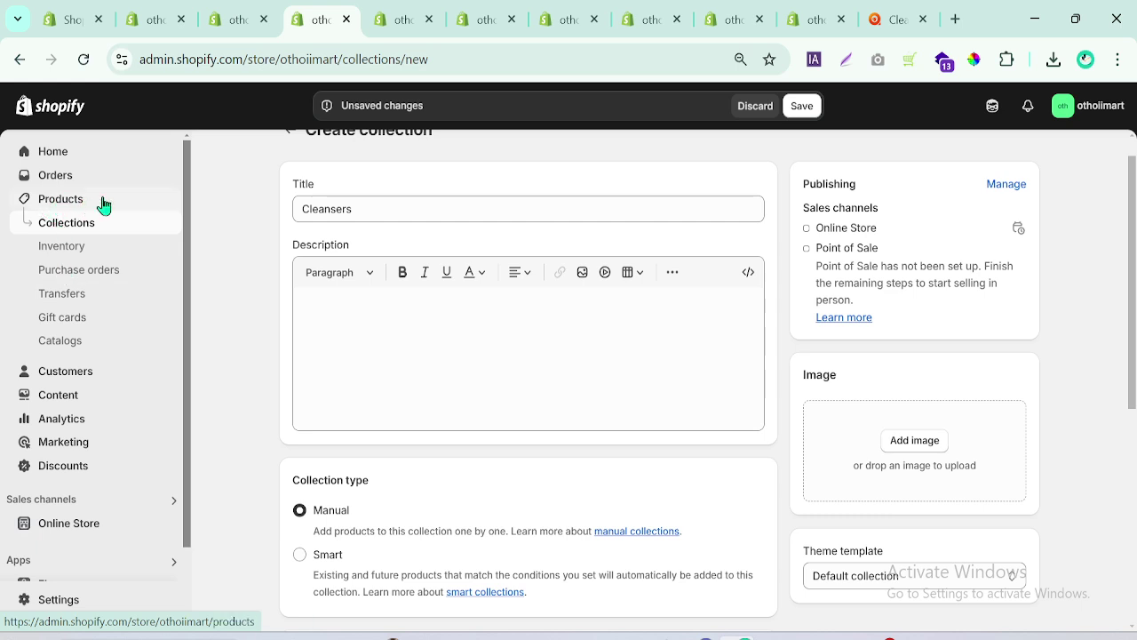
# Make the Cleansers collection a smart one with the condition Title contains Cleansers, and save it
pyautogui.doubleClick(342, 207)
pyautogui.hotkey('ctrl', 'c')
pyautogui.scroll(-3, 469, 575)
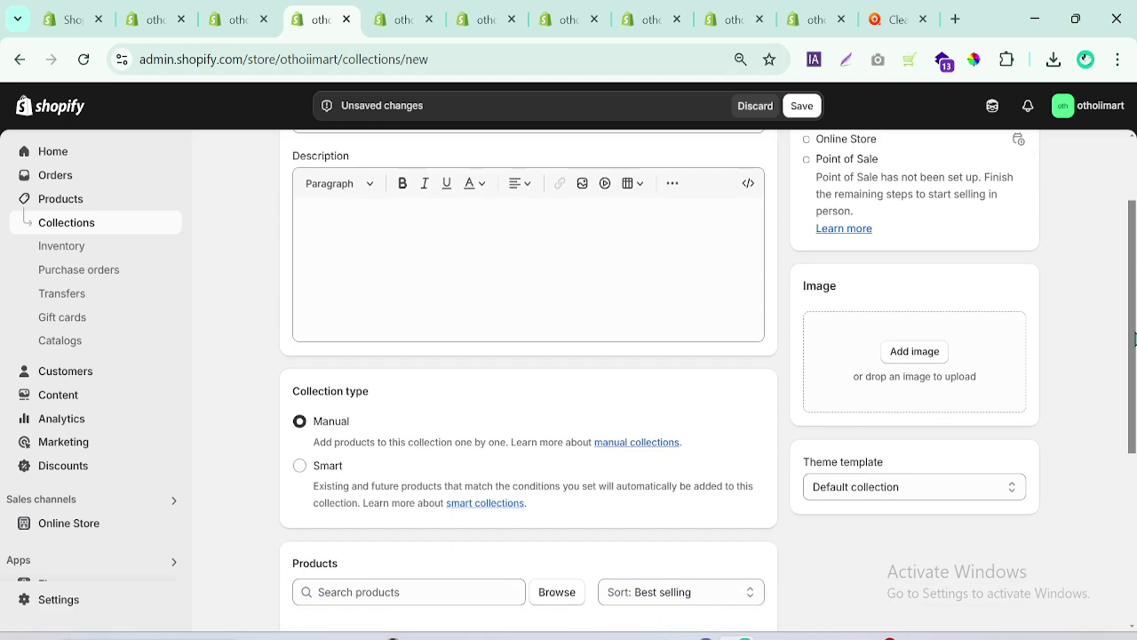
pyautogui.click(301, 386)
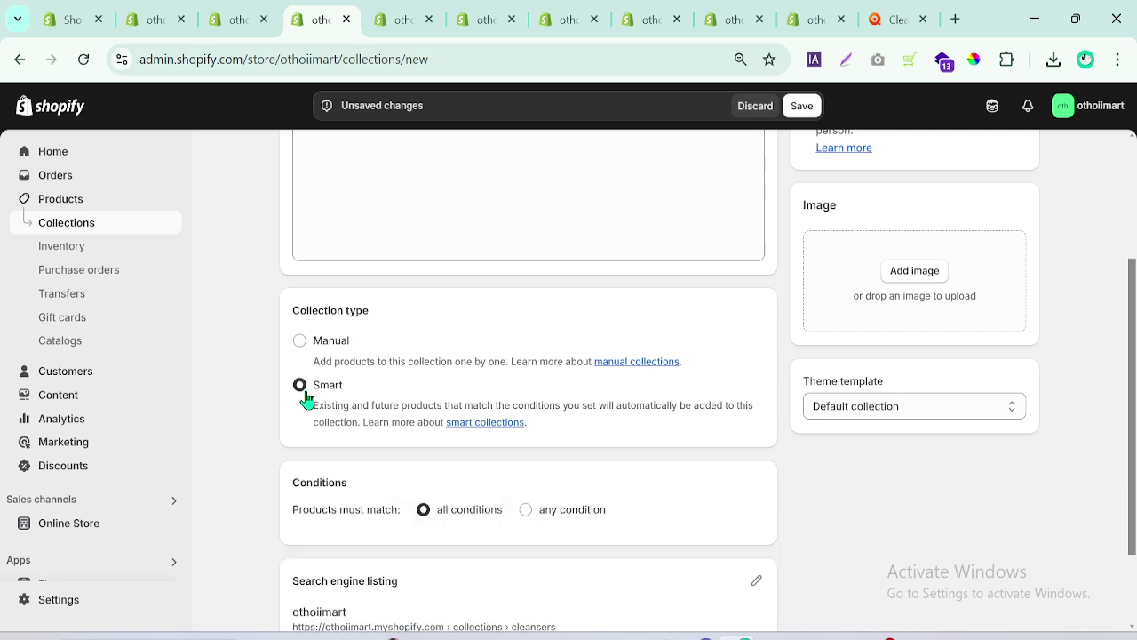
pyautogui.scroll(-3, 404, 417)
pyautogui.click(405, 414)
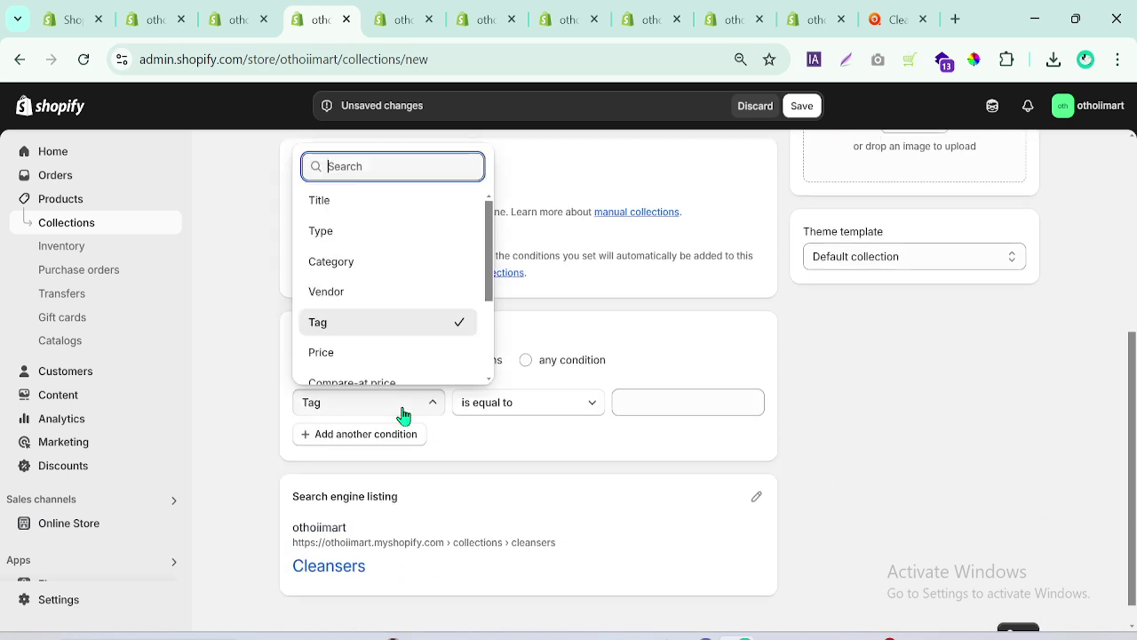
pyautogui.click(352, 204)
pyautogui.click(670, 411)
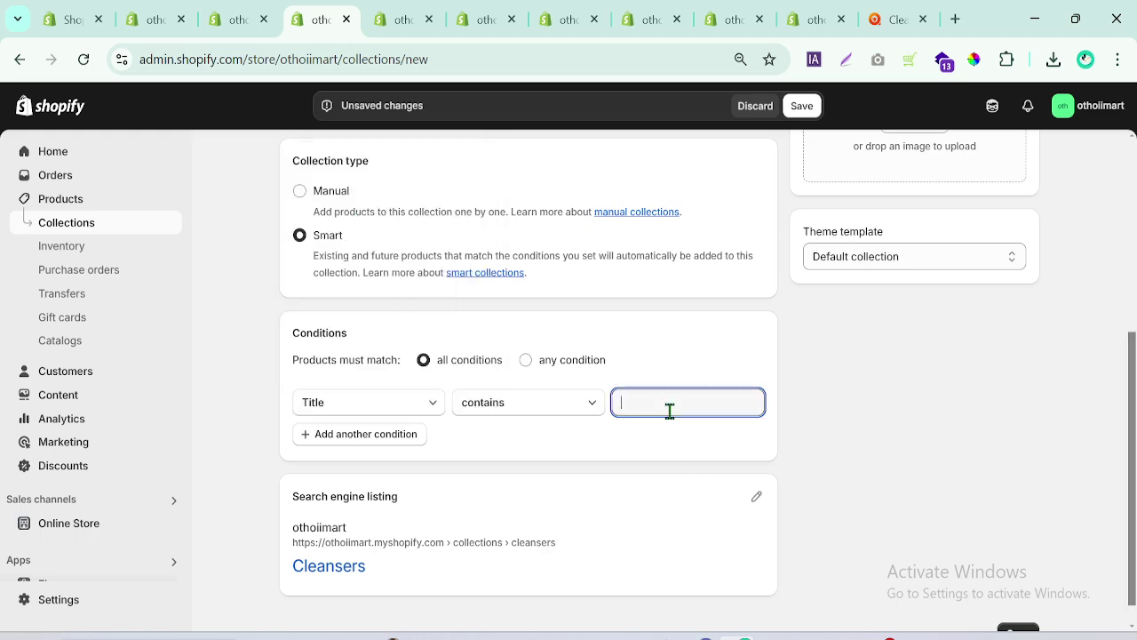
pyautogui.click(808, 110)
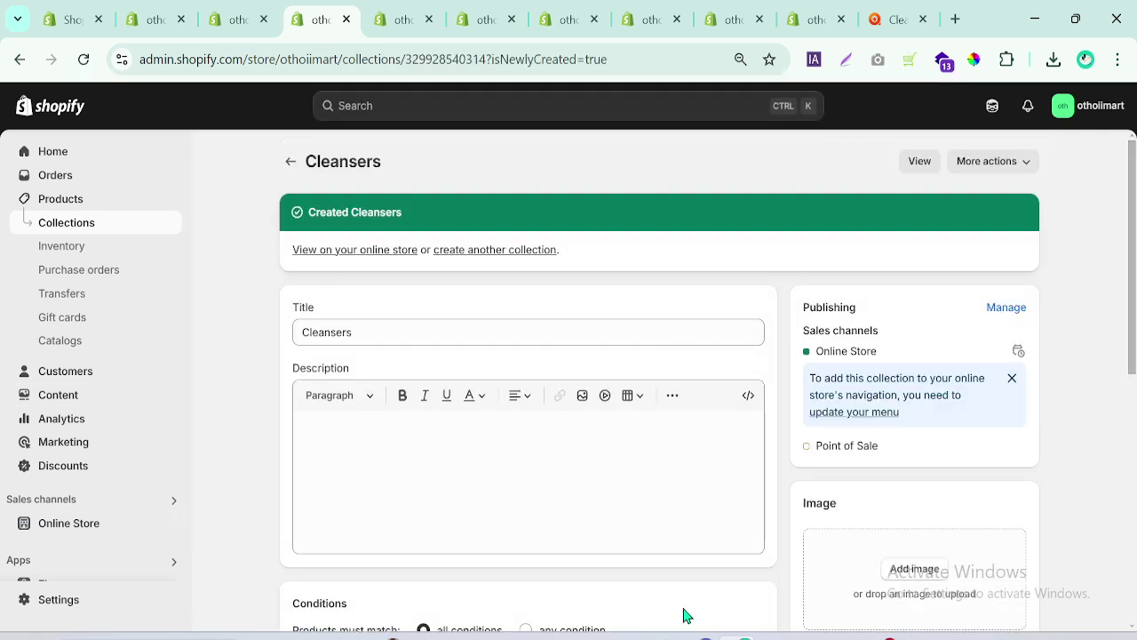
# Add a second condition, Tag is equal to Cleansers, to the Cleansers collection and save it
pyautogui.click(322, 331)
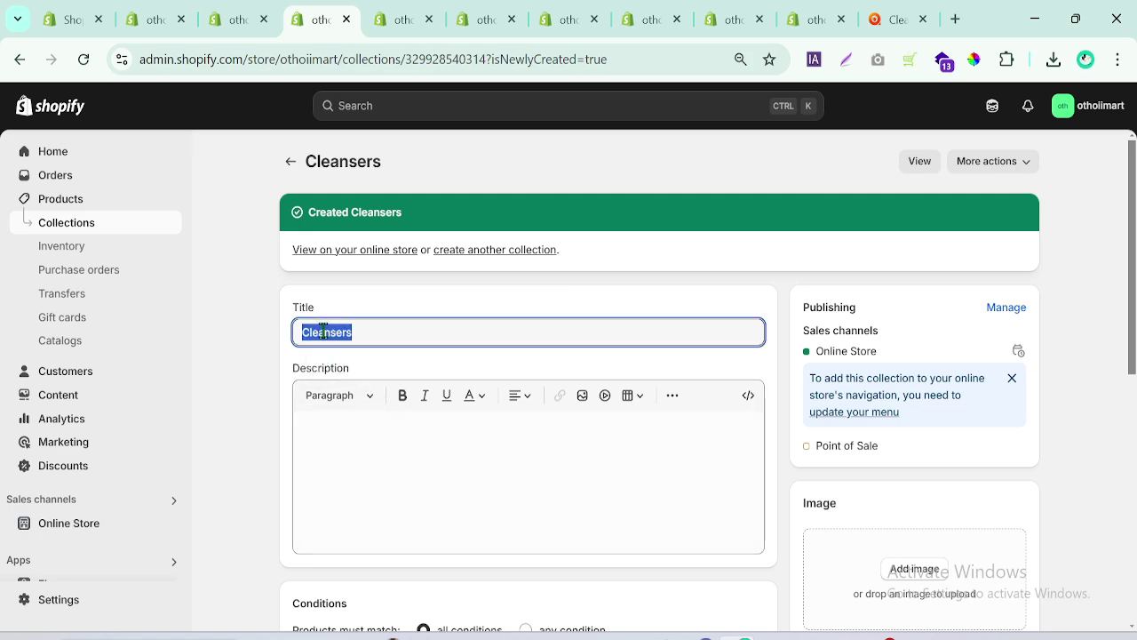
pyautogui.scroll(-5, 318, 302)
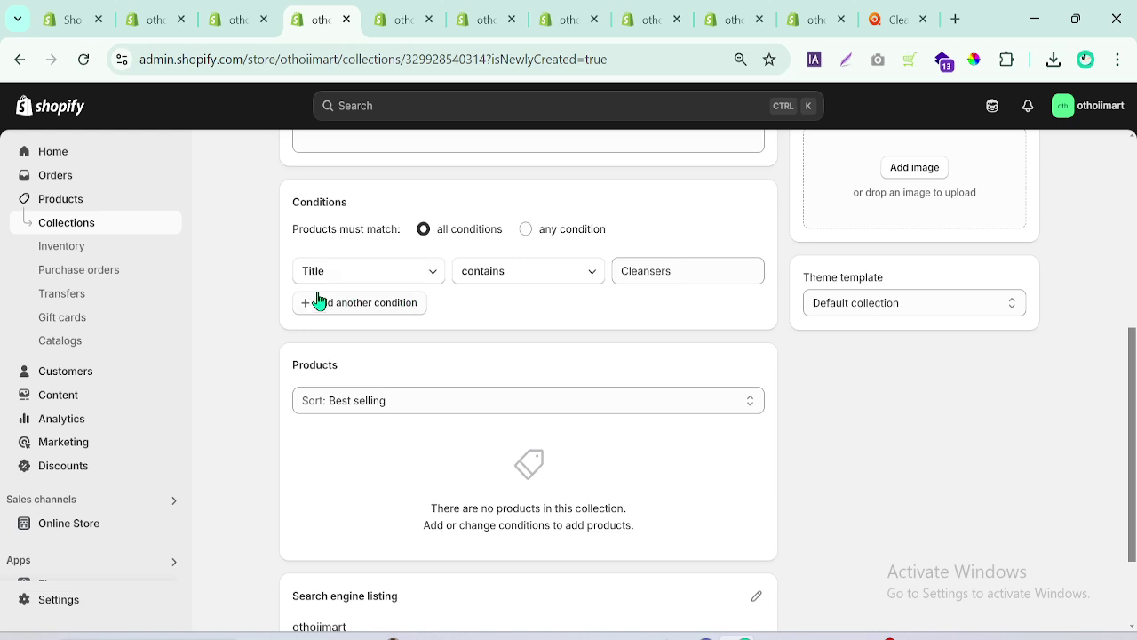
pyautogui.click(370, 313)
pyautogui.click(346, 304)
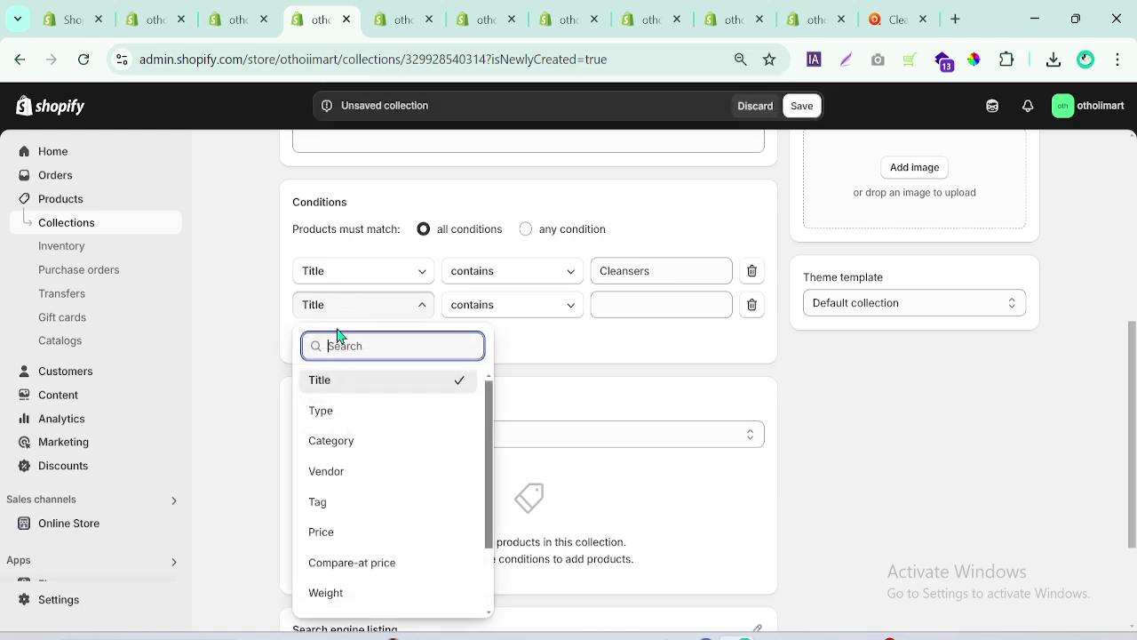
pyautogui.click(329, 508)
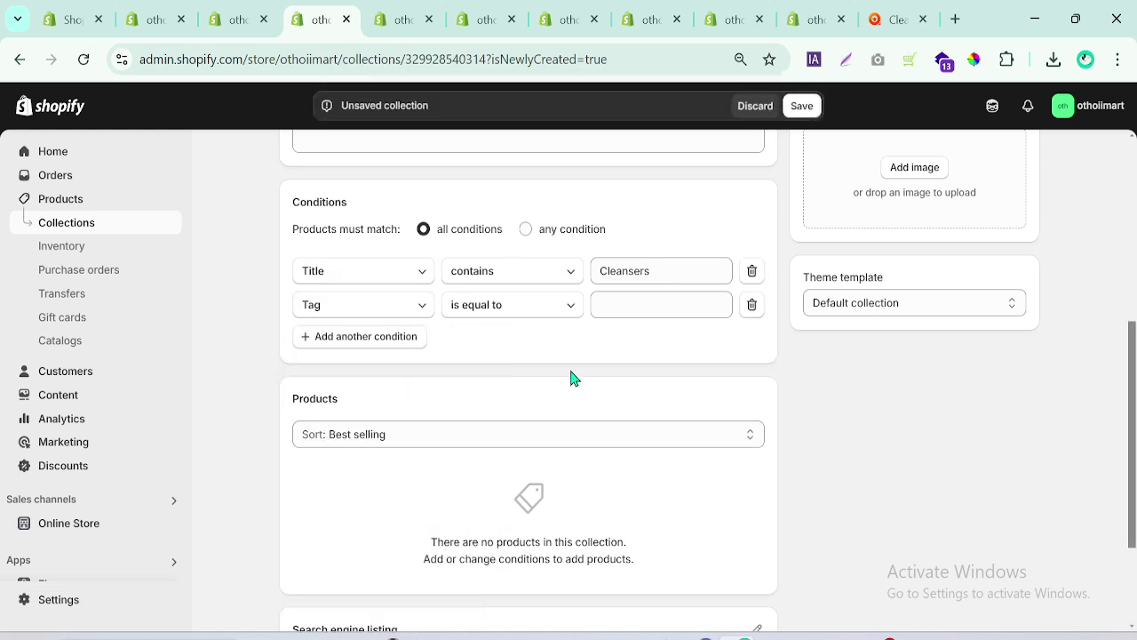
pyautogui.click(630, 304)
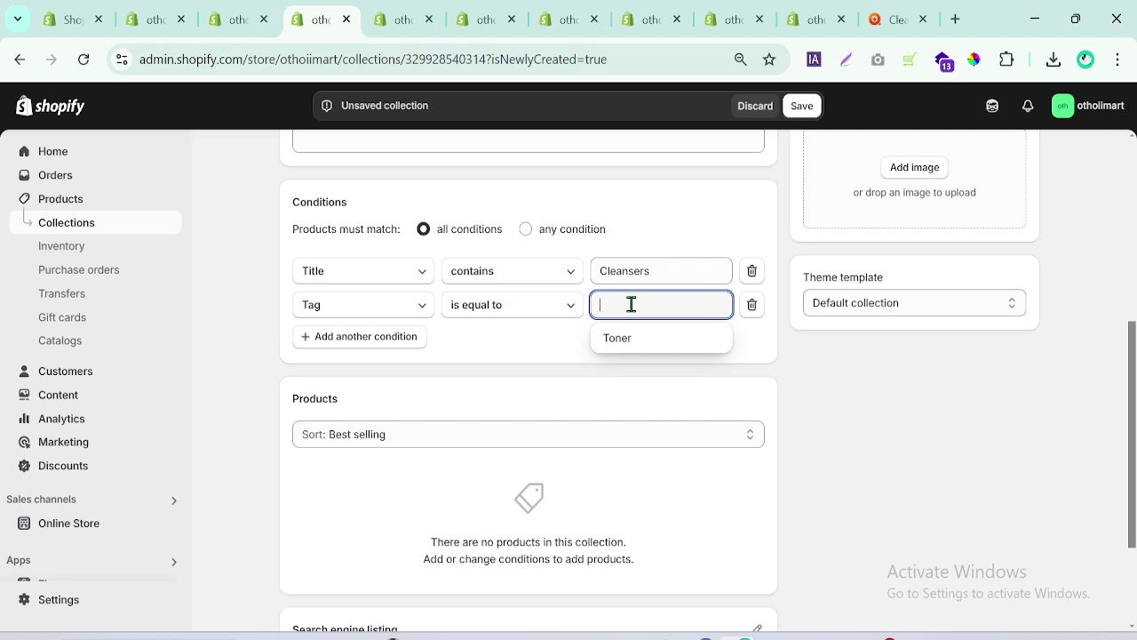
pyautogui.hotkey('ctrl', 'v')
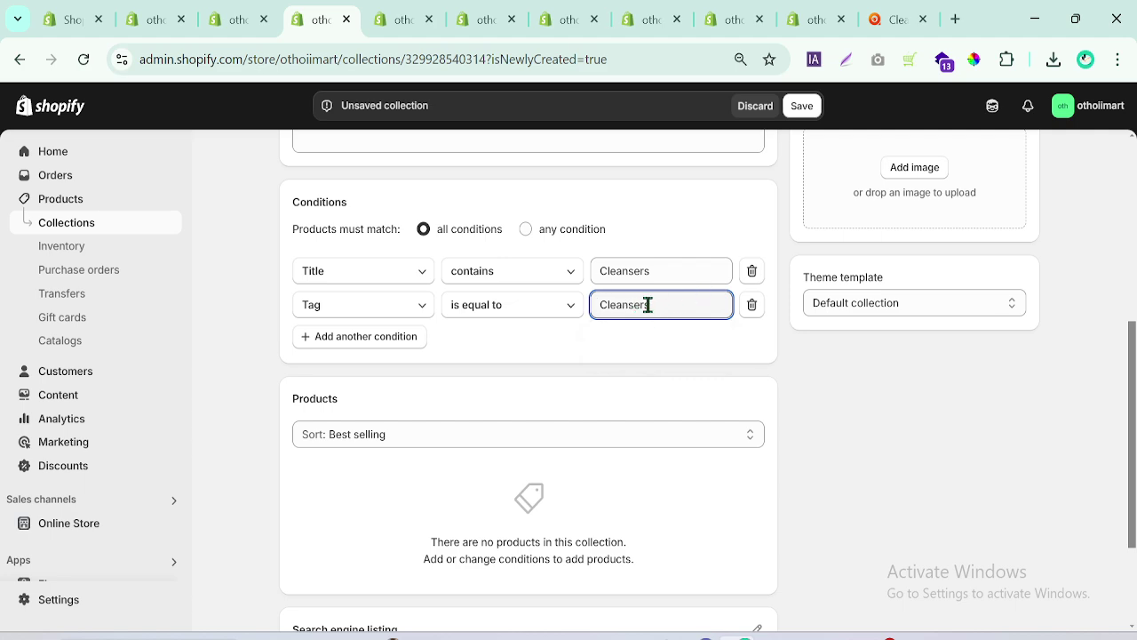
pyautogui.click(801, 106)
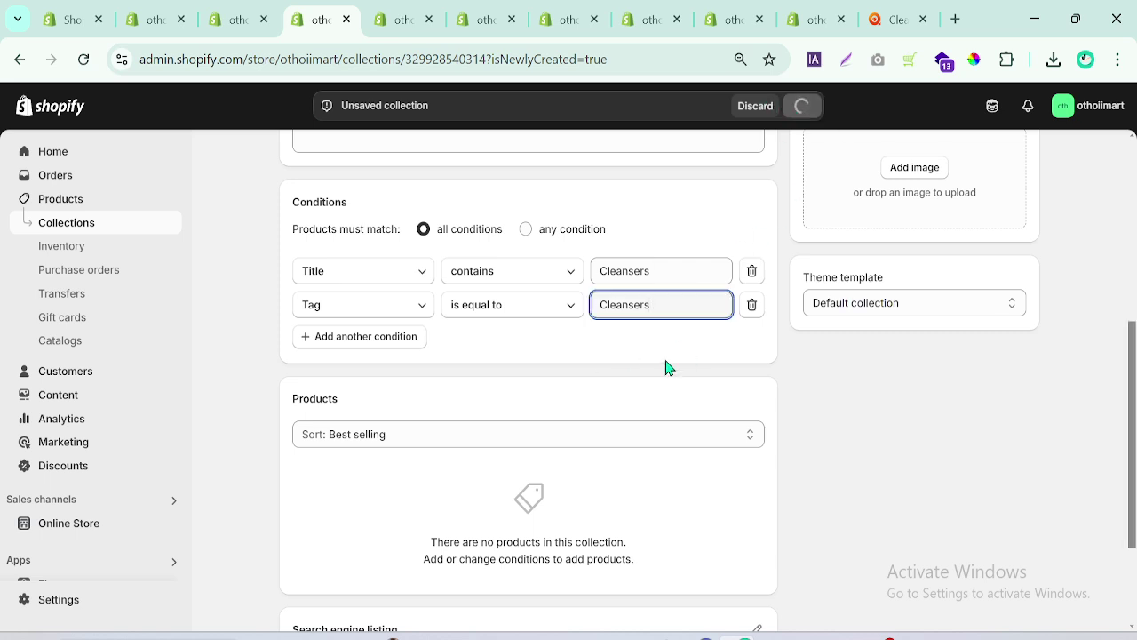
# Add the tag Cleansers to the product Mini SKIN1004 Madagascar Centella Tone Brightening Capsule Ampoule - 30ml and save it
pyautogui.click(89, 208)
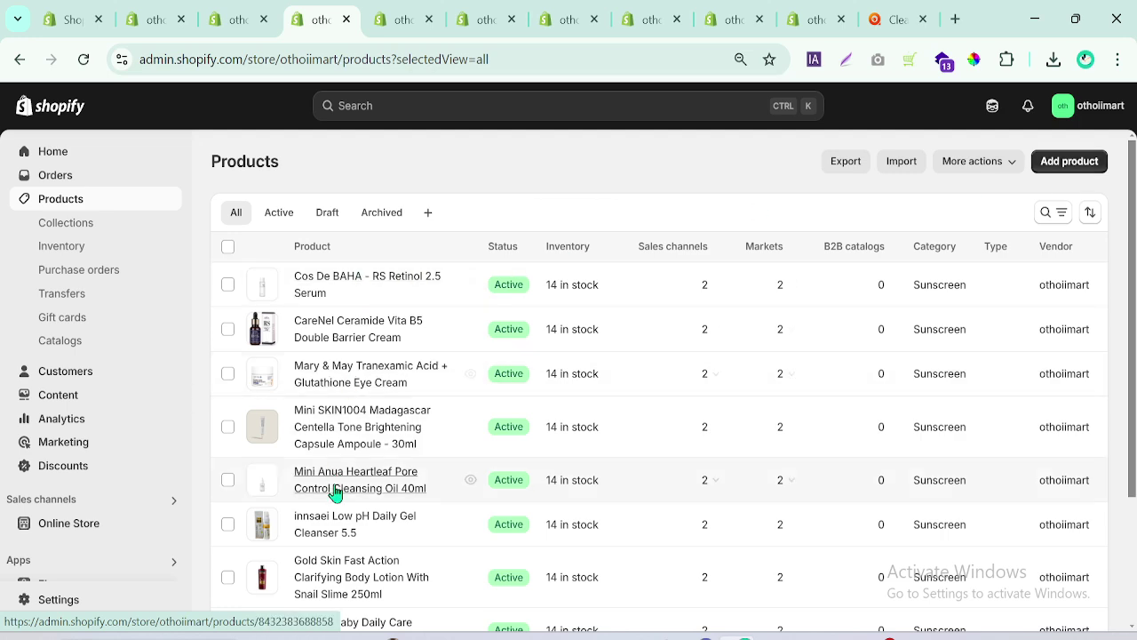
pyautogui.click(326, 424)
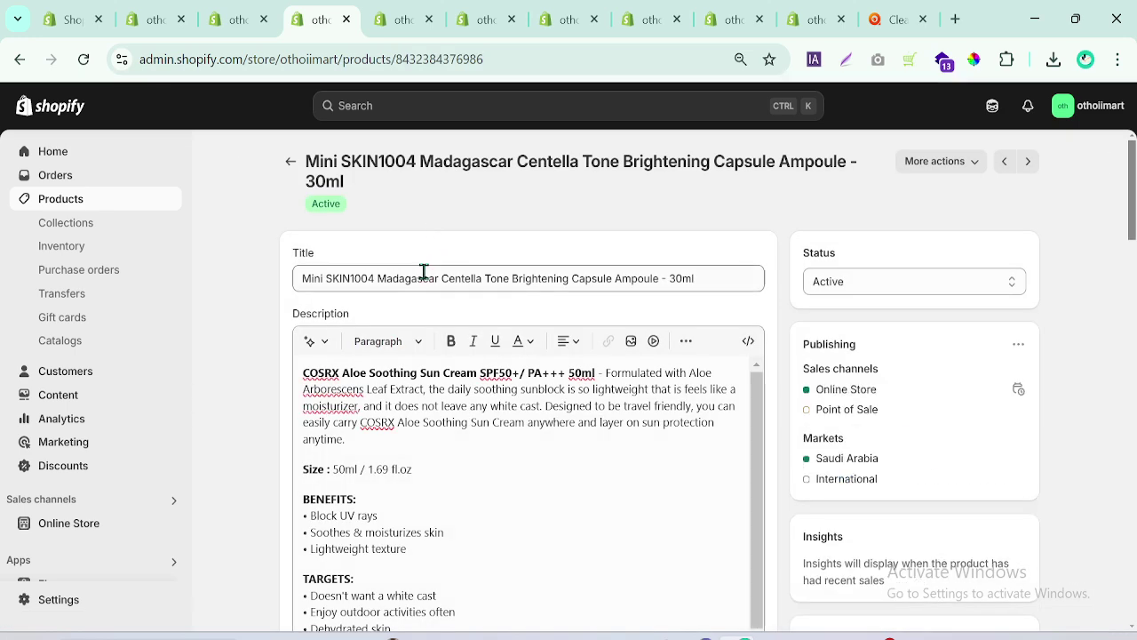
pyautogui.tripleClick(424, 274)
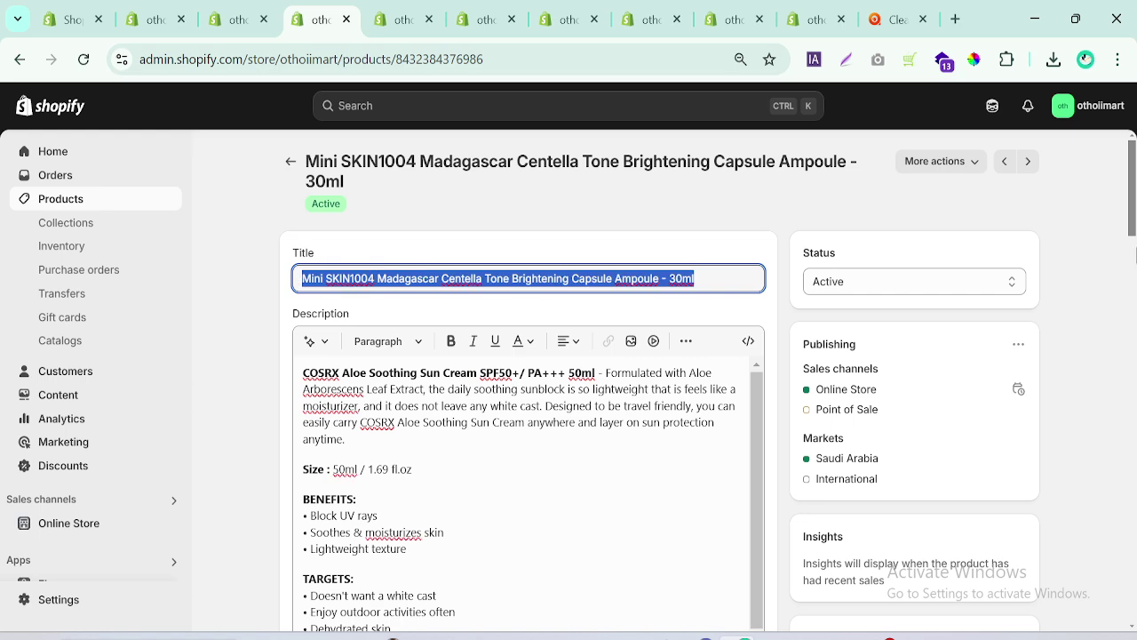
pyautogui.moveTo(1133, 201); pyautogui.dragTo(1130, 282)
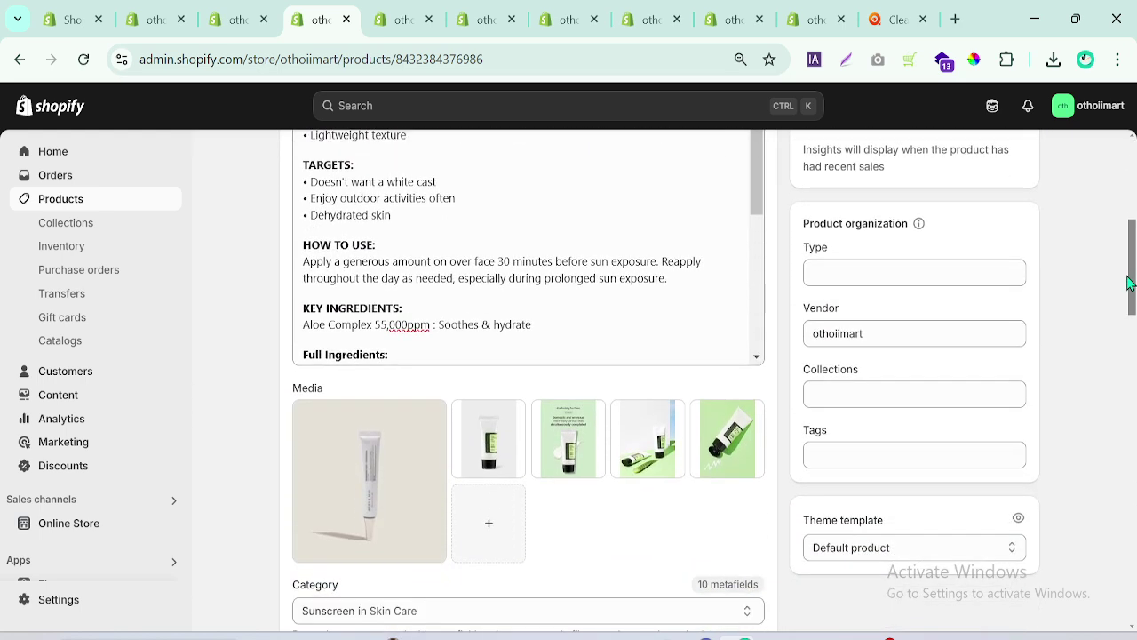
pyautogui.click(830, 456)
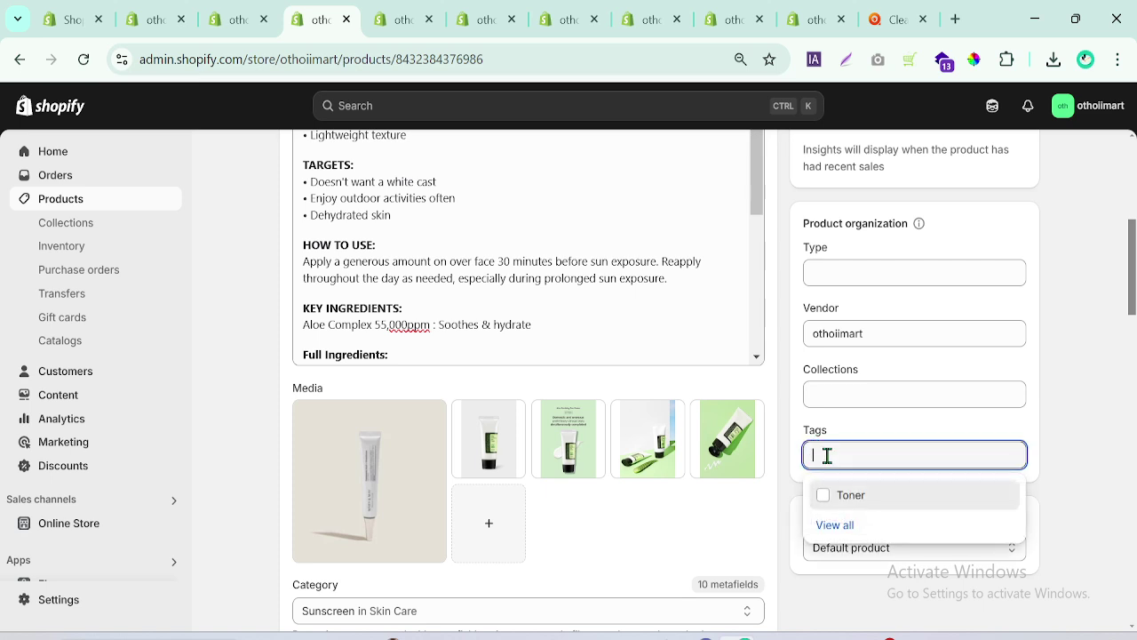
pyautogui.write('Cleansers')
pyautogui.press('Return')
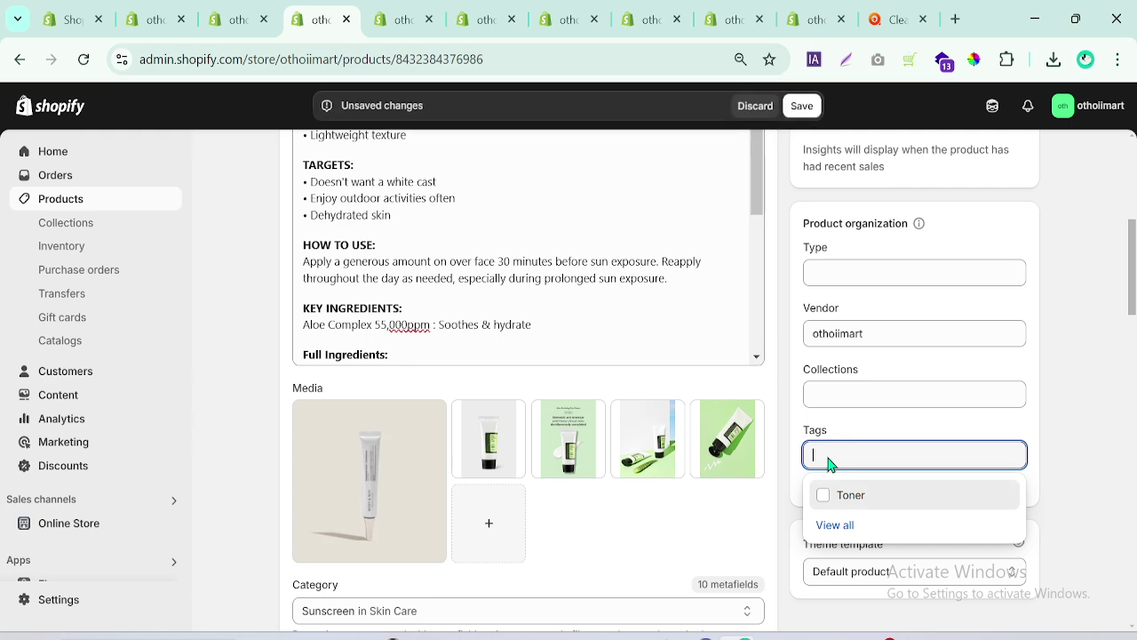
pyautogui.click(1073, 444)
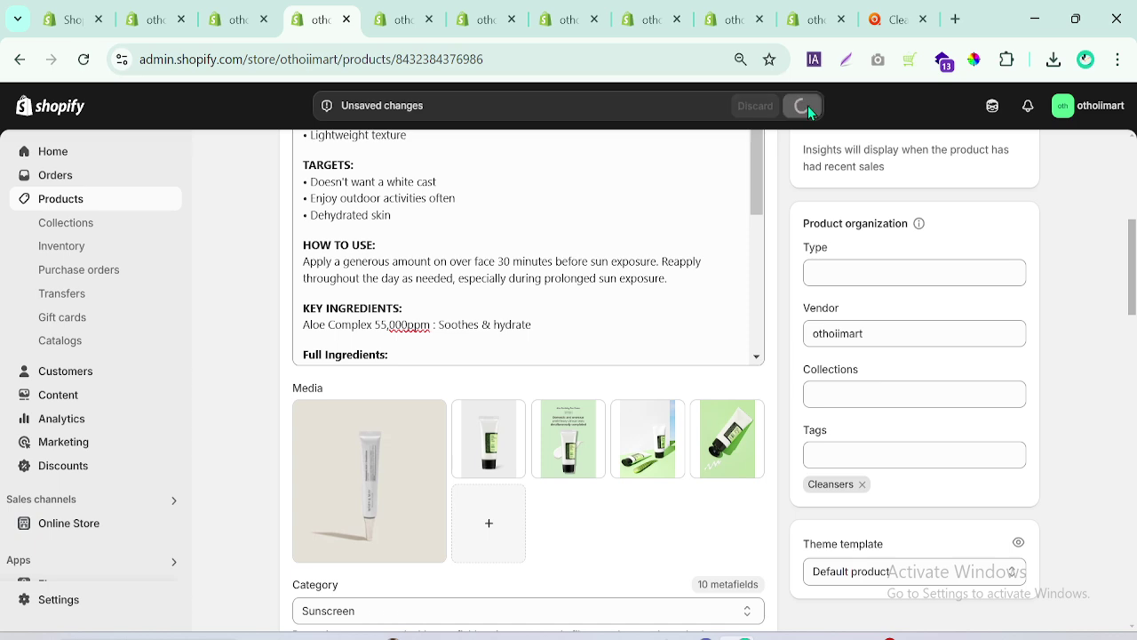
# Open the editor of the current theme, ella-6-5-3-theme-source, in a new browser tab
pyautogui.click(95, 529)
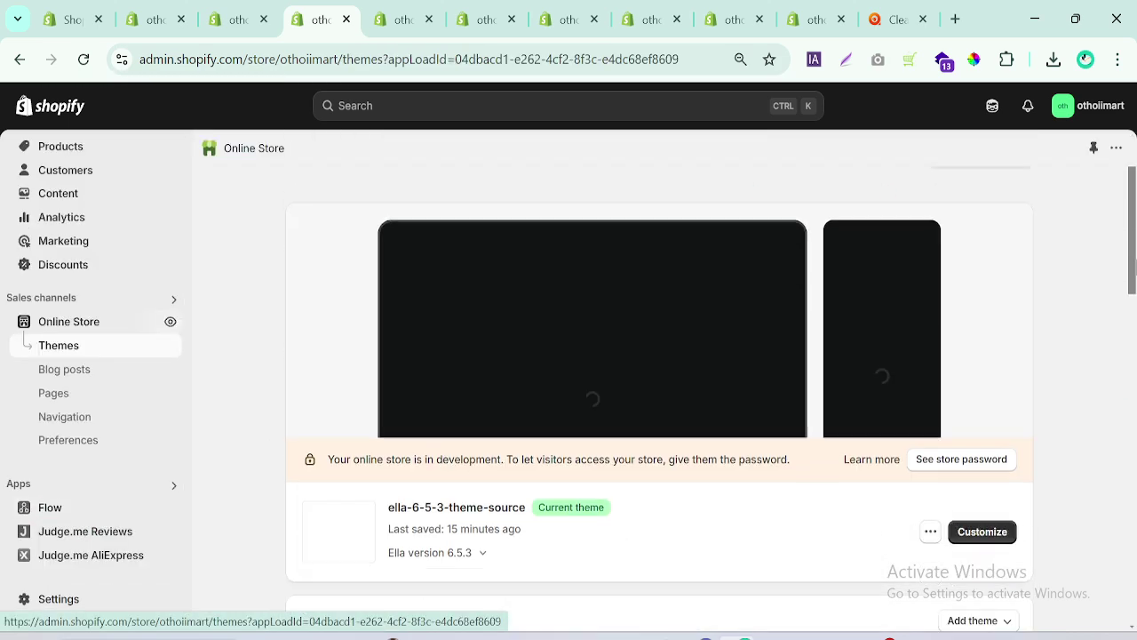
pyautogui.scroll(-2, 1134, 266)
pyautogui.rightClick(994, 364)
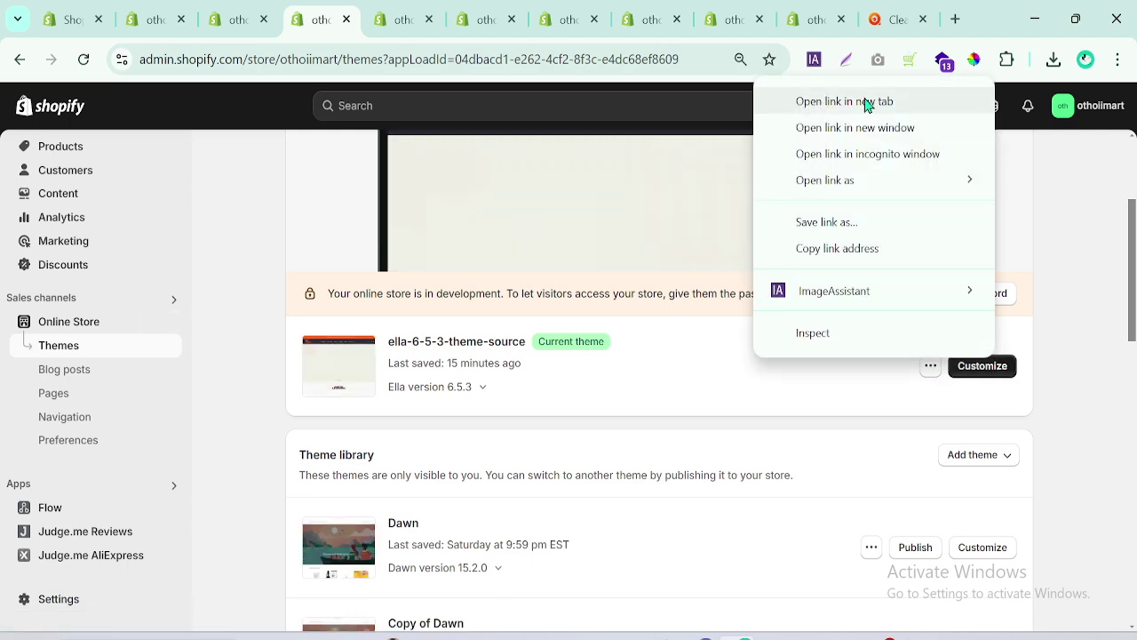
pyautogui.click(866, 101)
# Close the leftover product browser tabs and switch to the newly opened theme editor
pyautogui.click(471, 21)
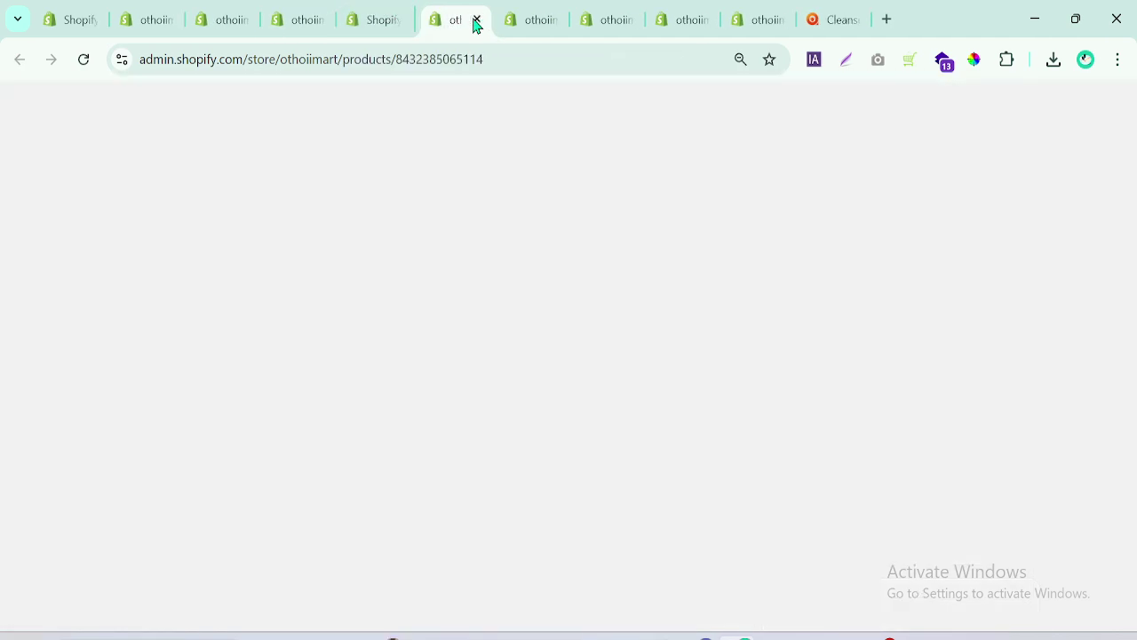
pyautogui.click(475, 22)
pyautogui.click(474, 21)
pyautogui.click(473, 21)
pyautogui.click(471, 21)
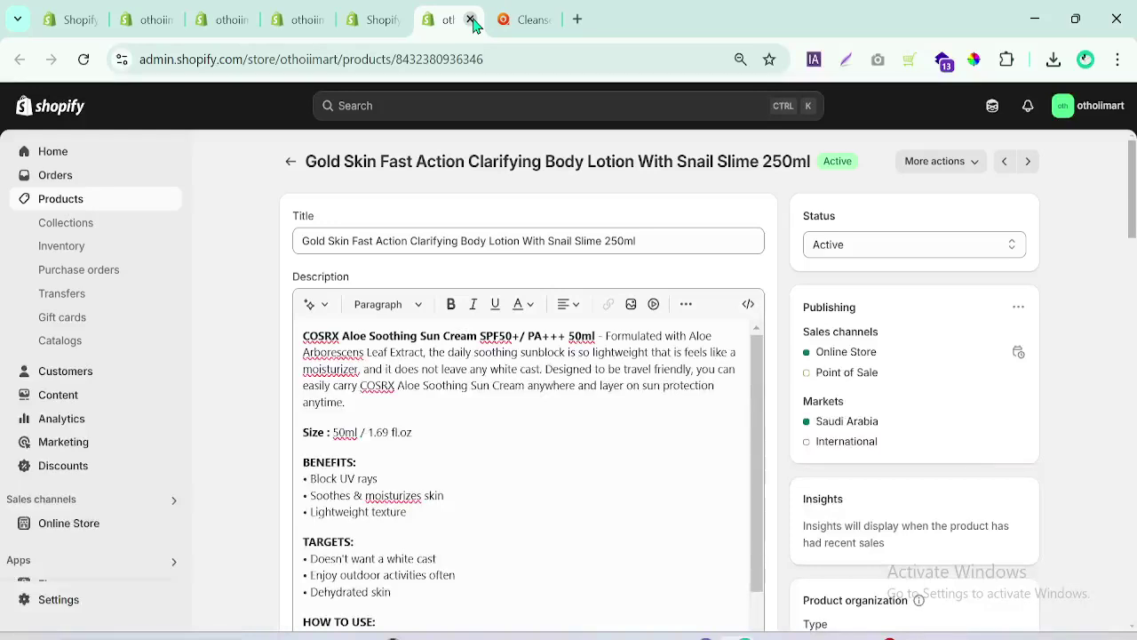
pyautogui.click(471, 21)
pyautogui.click(378, 20)
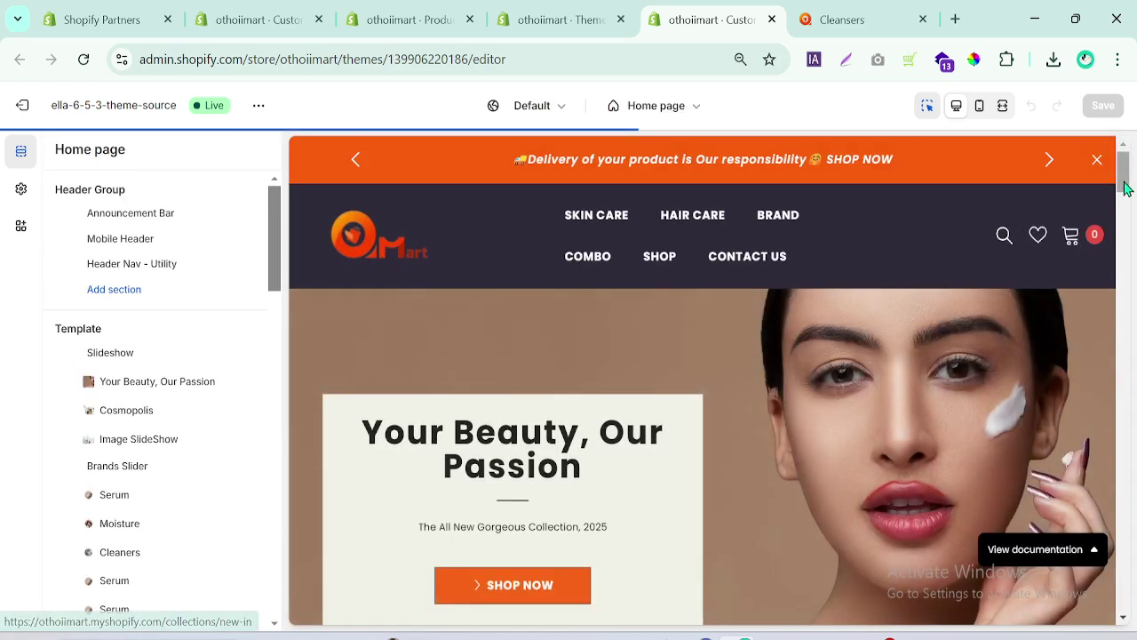
# Link the first Serum block of the home page's Brands Slider section to the Serum collection
pyautogui.moveTo(1123, 173); pyautogui.dragTo(1127, 241)
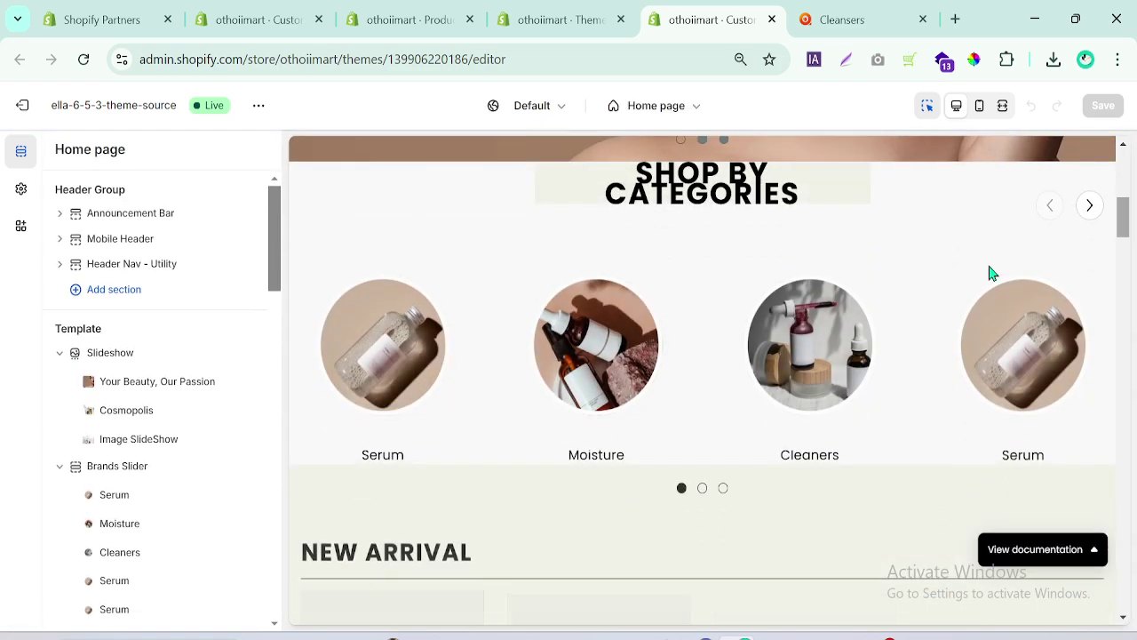
pyautogui.click(372, 354)
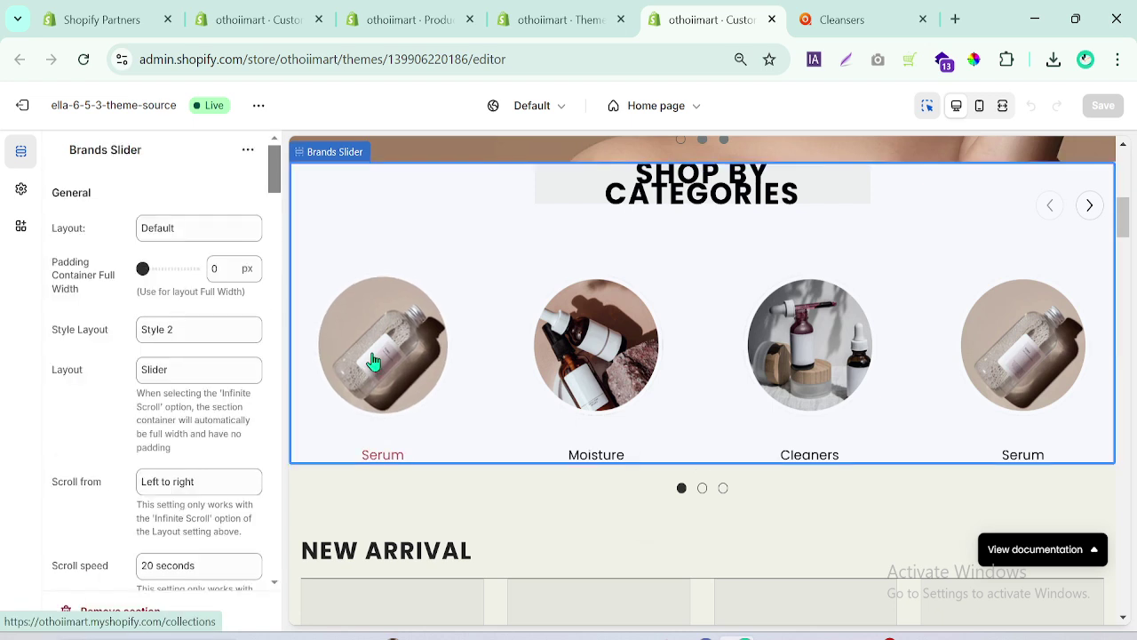
pyautogui.click(57, 150)
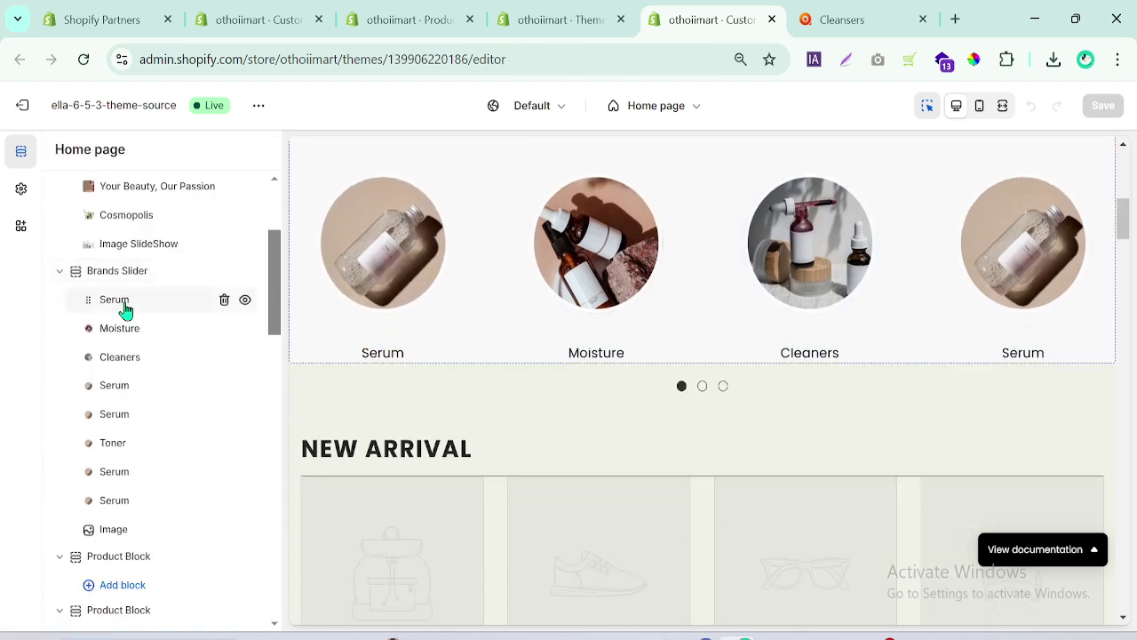
pyautogui.click(125, 306)
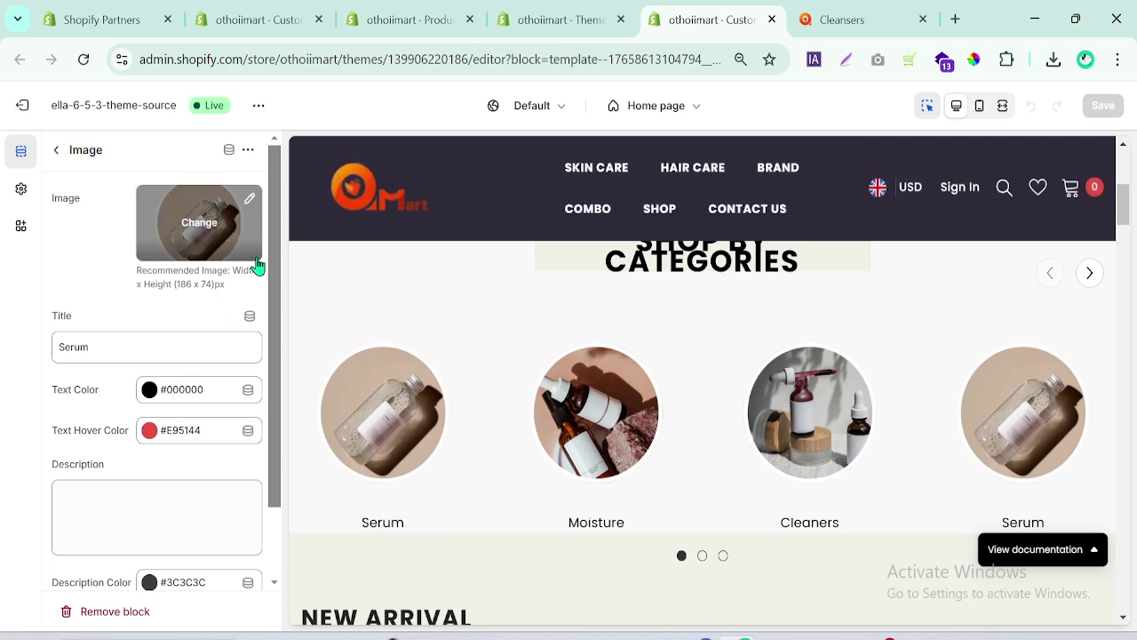
pyautogui.moveTo(277, 279); pyautogui.dragTo(275, 436)
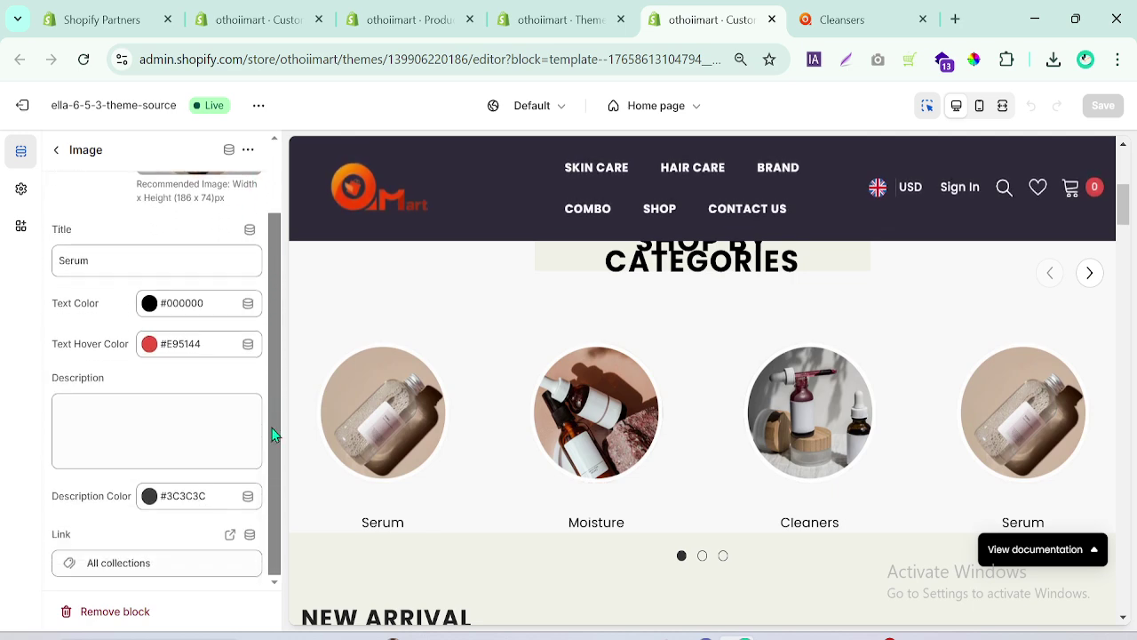
pyautogui.click(150, 570)
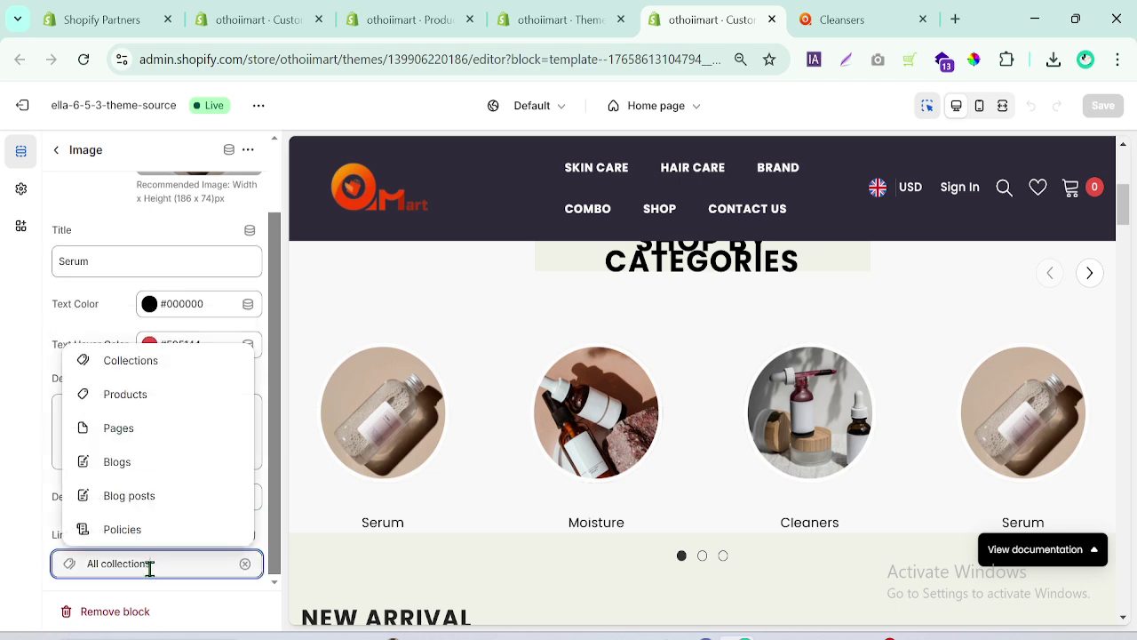
pyautogui.click(111, 367)
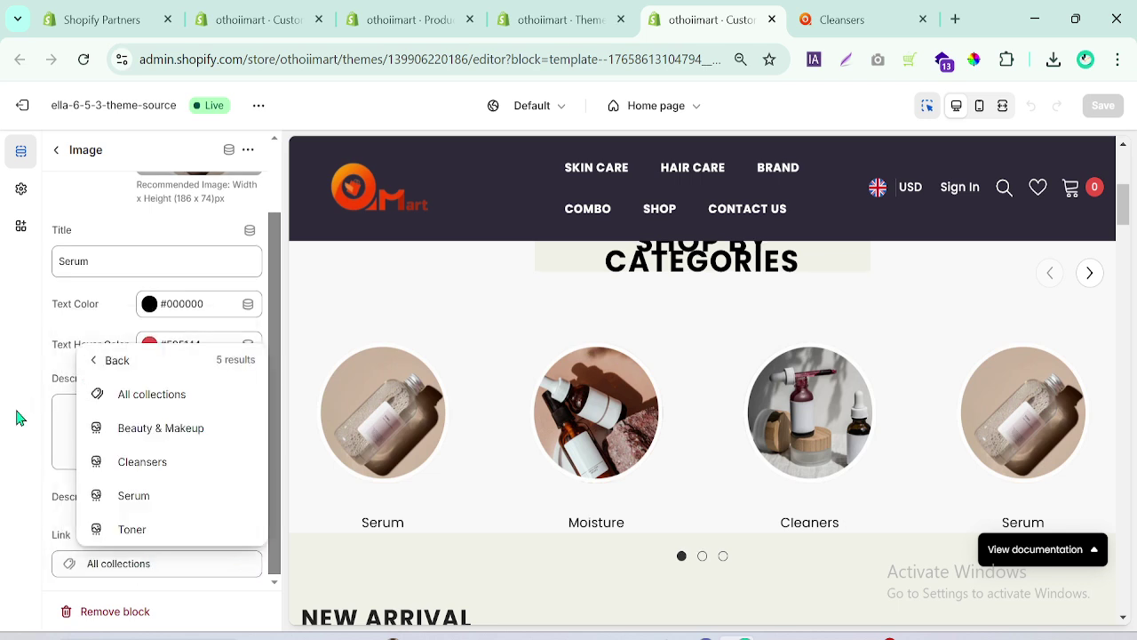
pyautogui.click(126, 497)
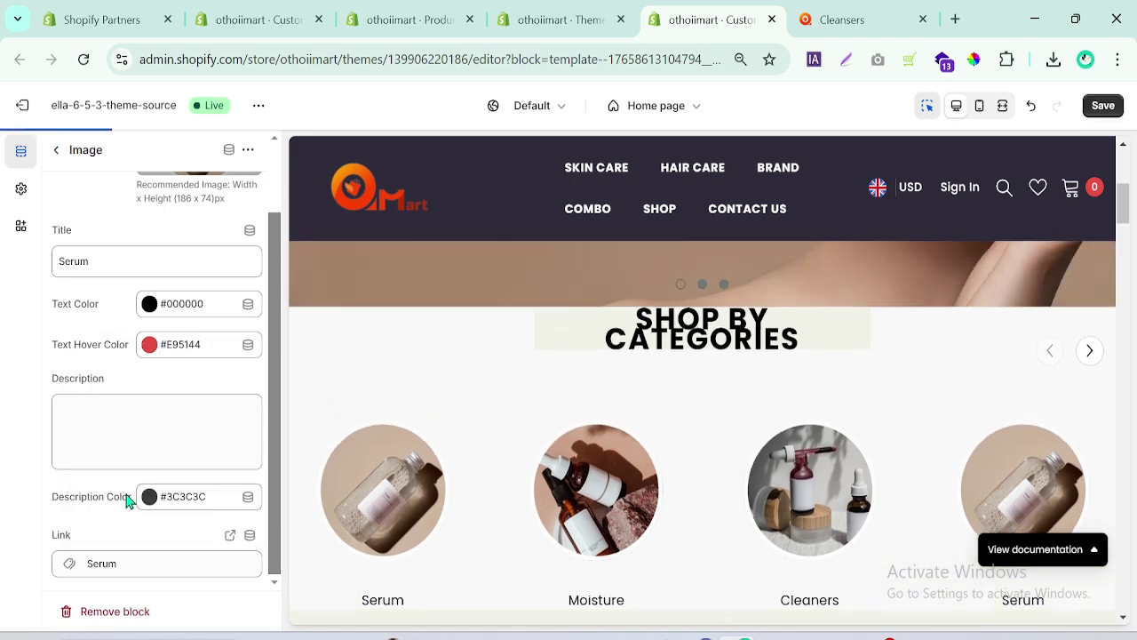
pyautogui.click(55, 150)
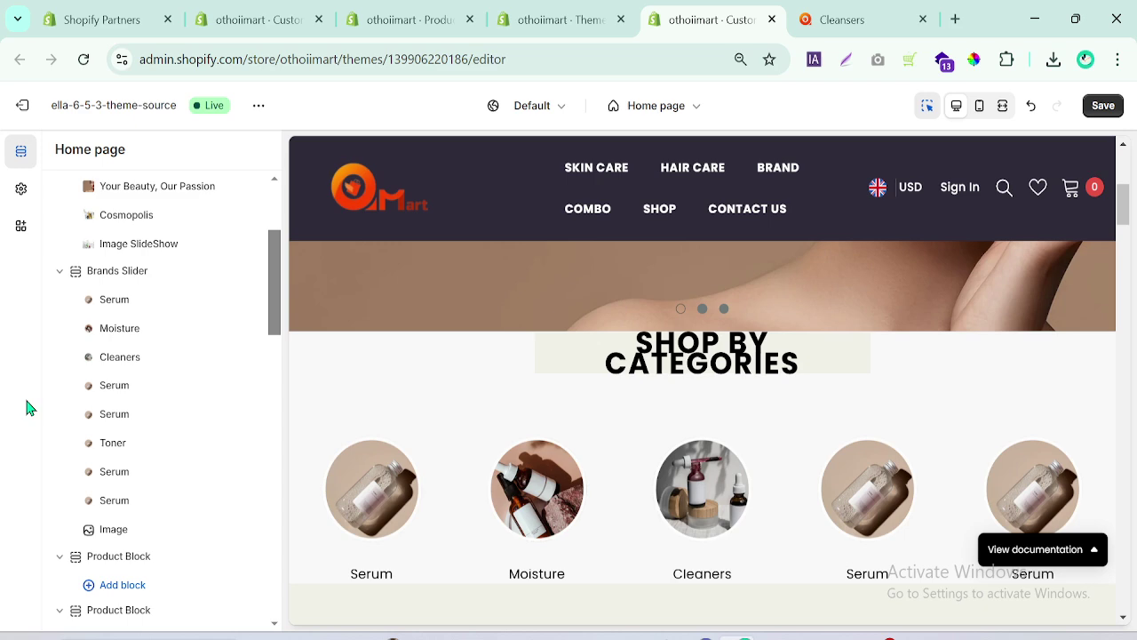
# Link the Moisture block of the Brands Slider section to the Beauty & Makeup collection
pyautogui.click(120, 329)
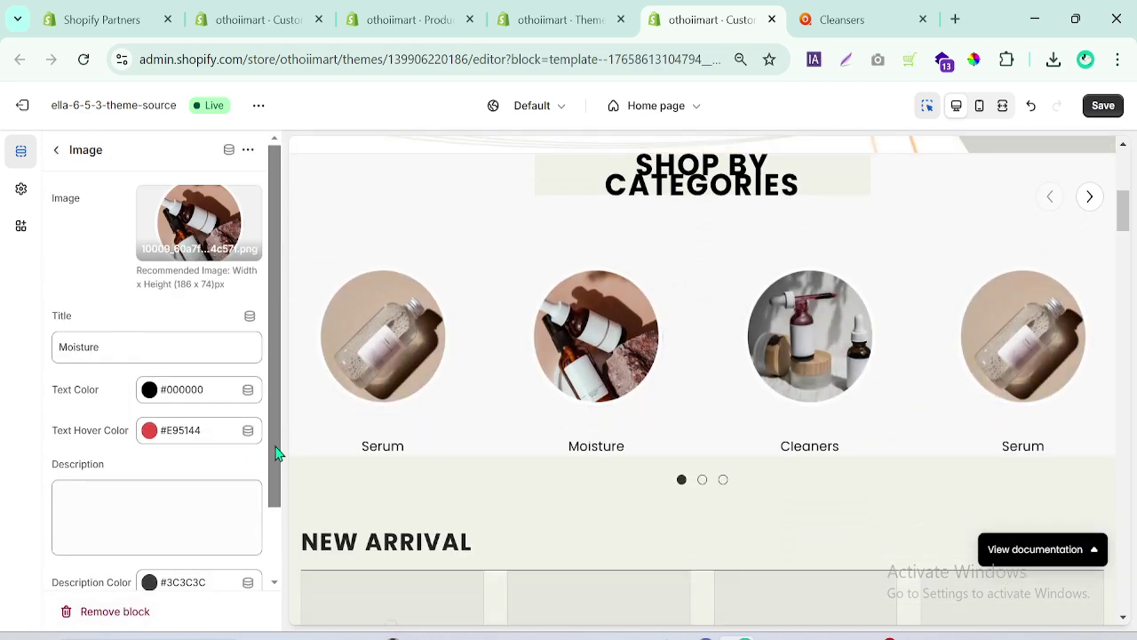
pyautogui.scroll(-1, 275, 588)
pyautogui.click(163, 563)
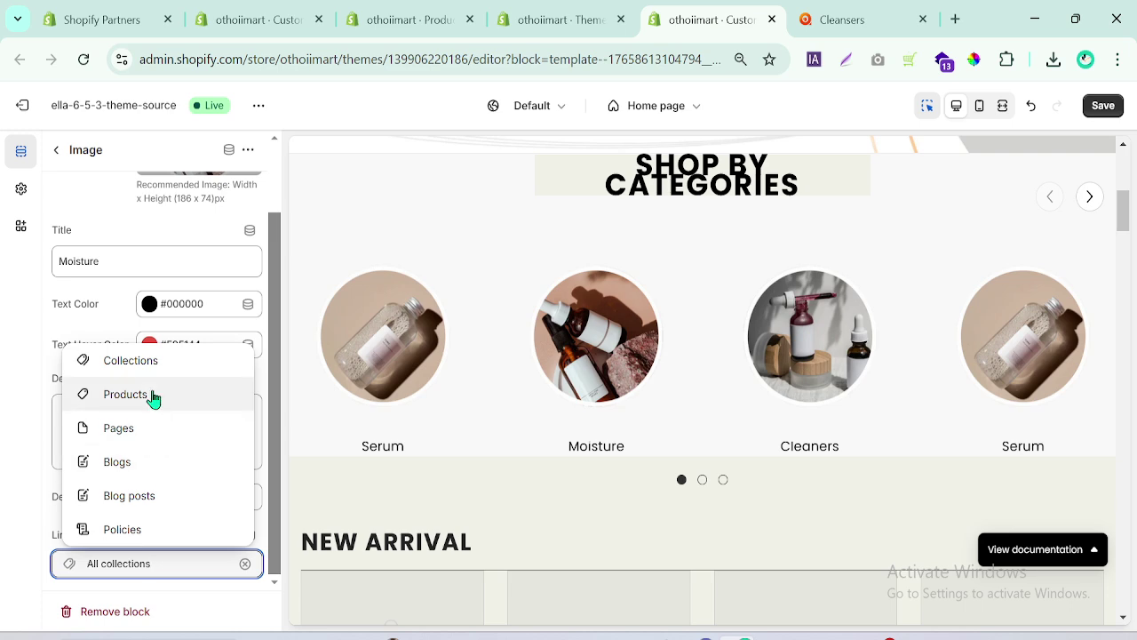
pyautogui.click(151, 371)
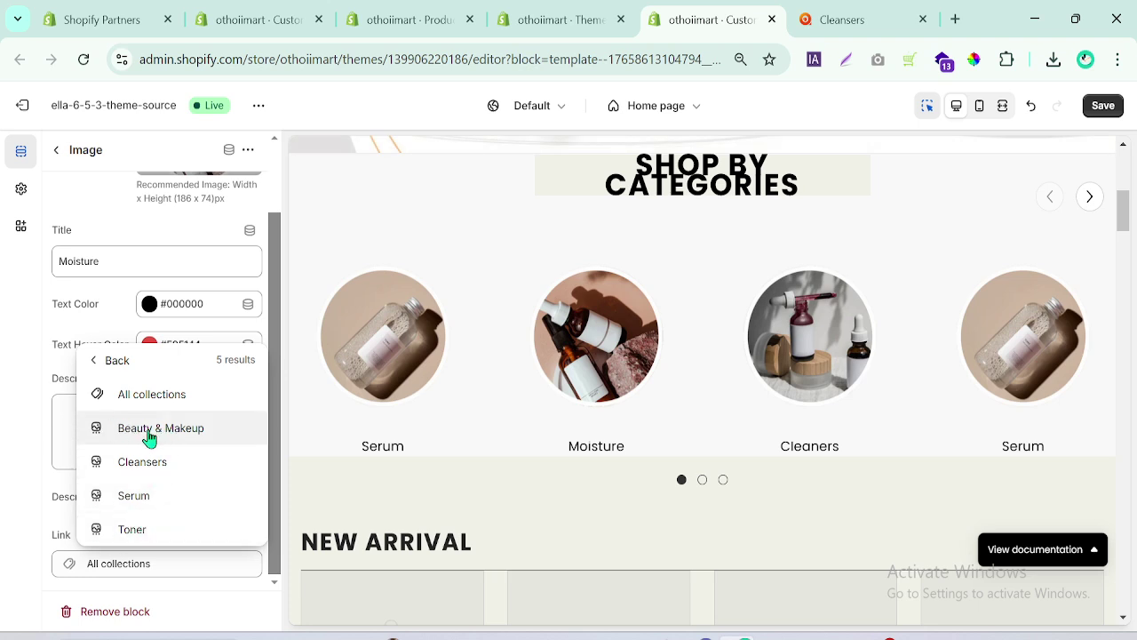
pyautogui.click(149, 430)
pyautogui.click(53, 151)
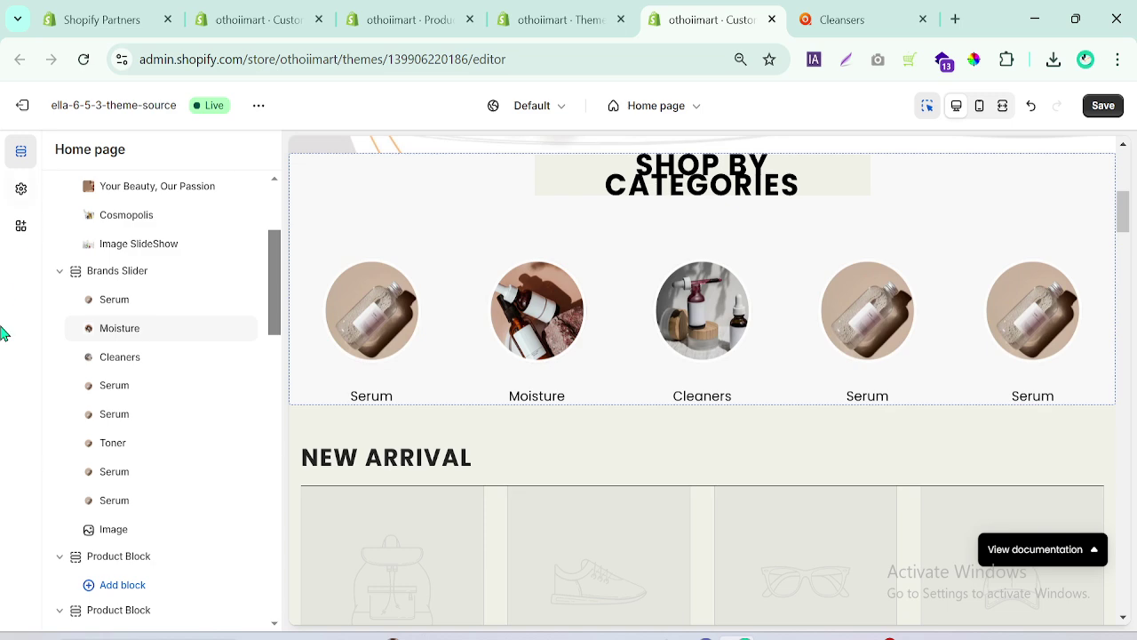
# Link the Cleaners block of the Brands Slider section to the Cleansers collection and save the theme
pyautogui.click(119, 357)
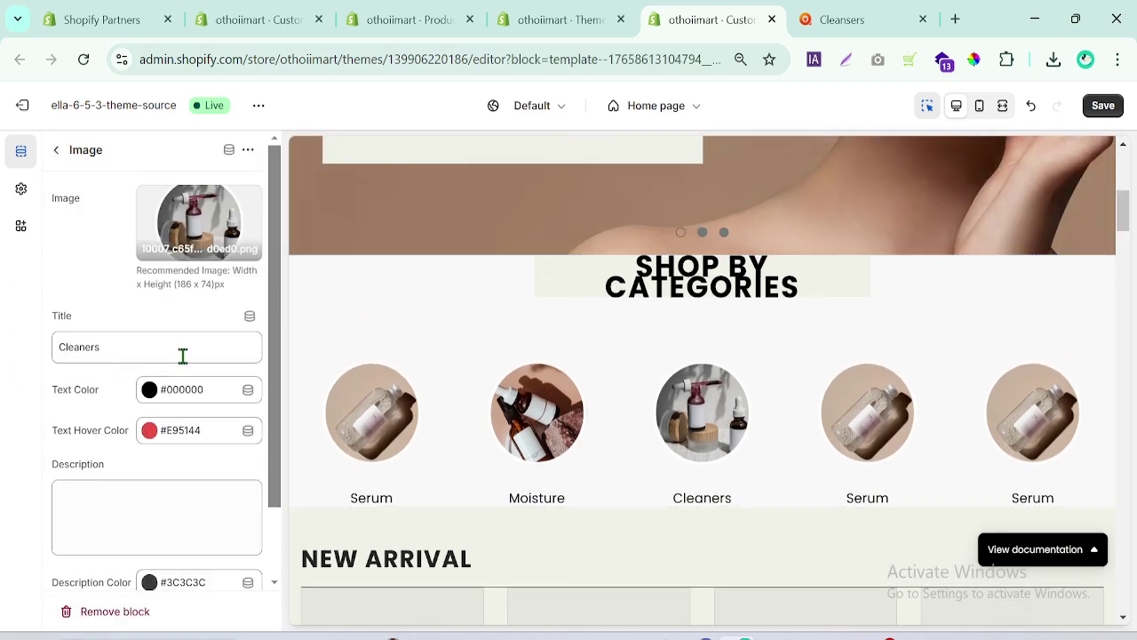
pyautogui.scroll(-1, 270, 335)
pyautogui.click(148, 560)
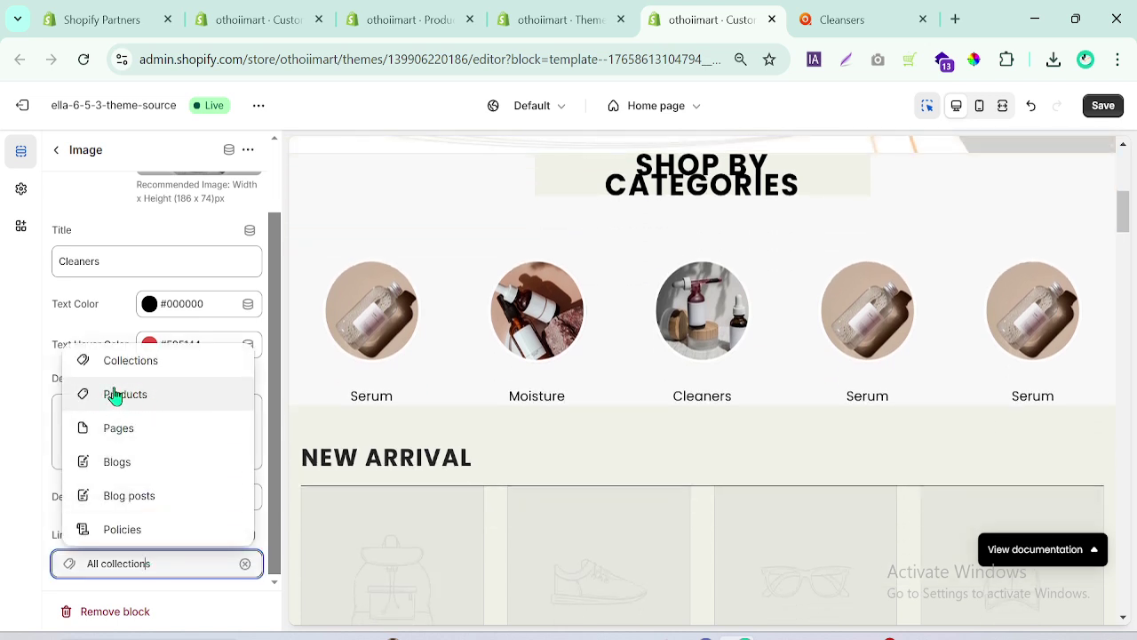
pyautogui.click(144, 373)
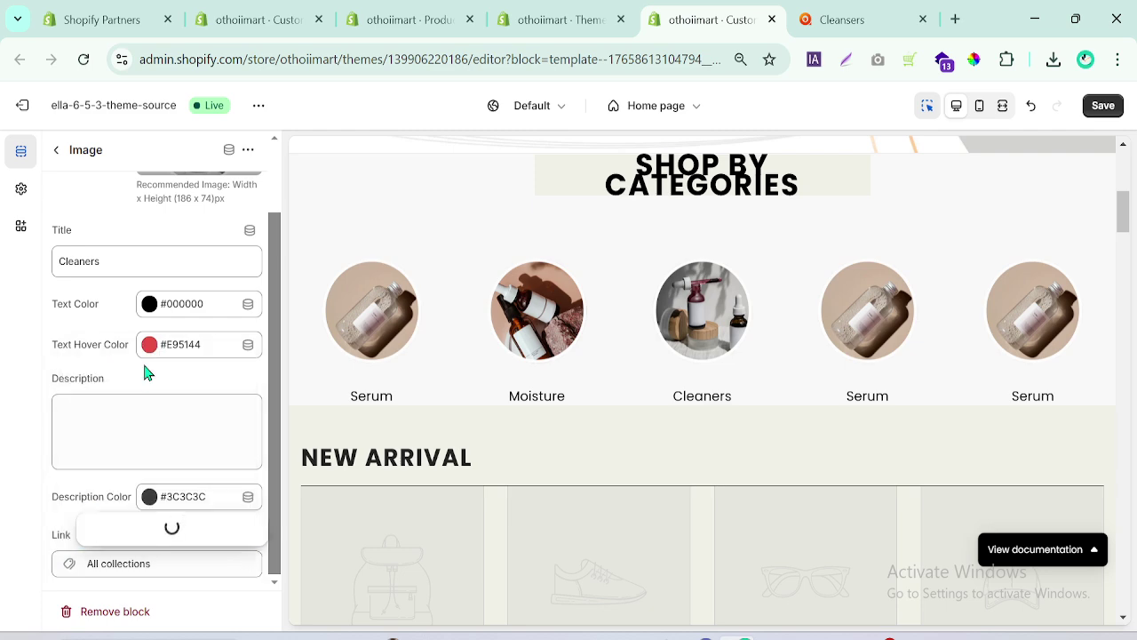
pyautogui.click(144, 461)
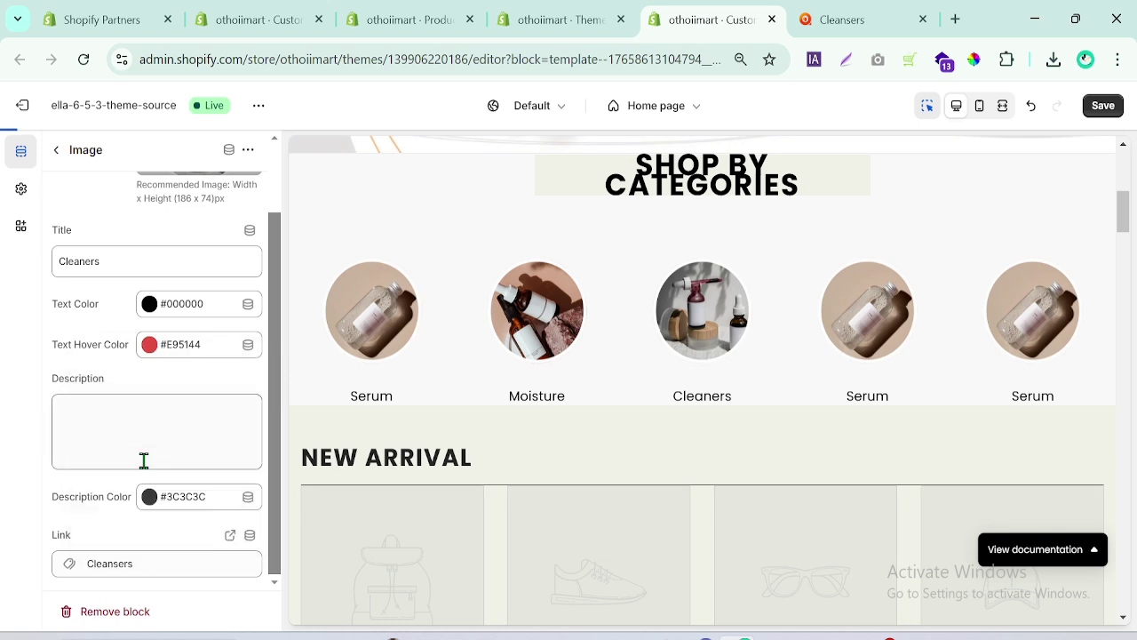
pyautogui.click(1109, 108)
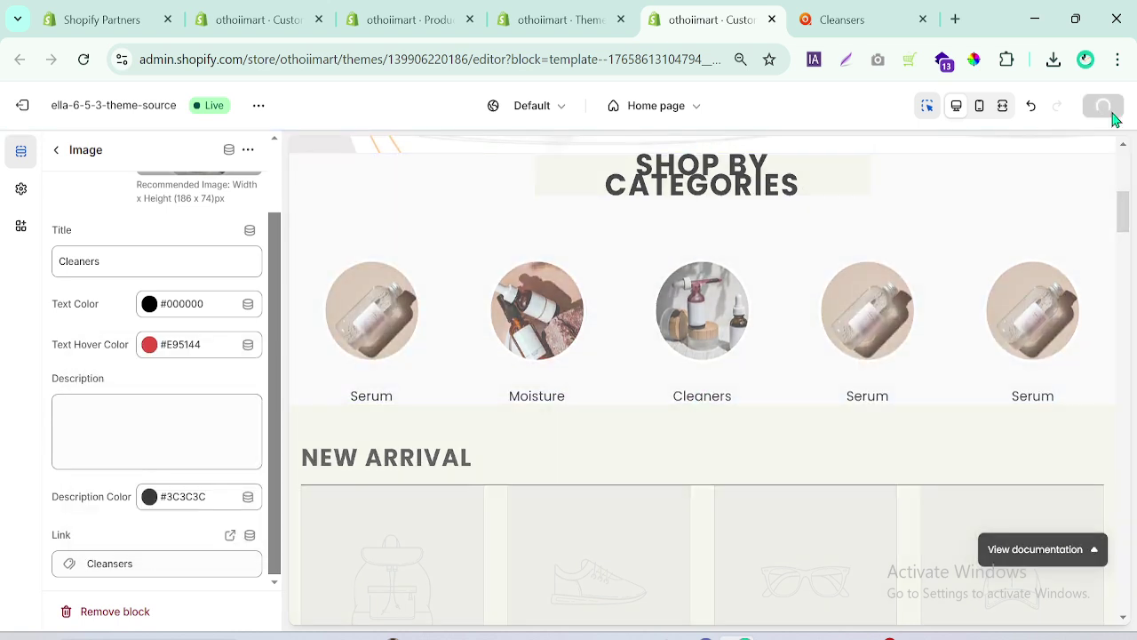
# View the live storefront and open its first Serum, Moisture and Cleaners categories in separate browser tabs
pyautogui.click(258, 107)
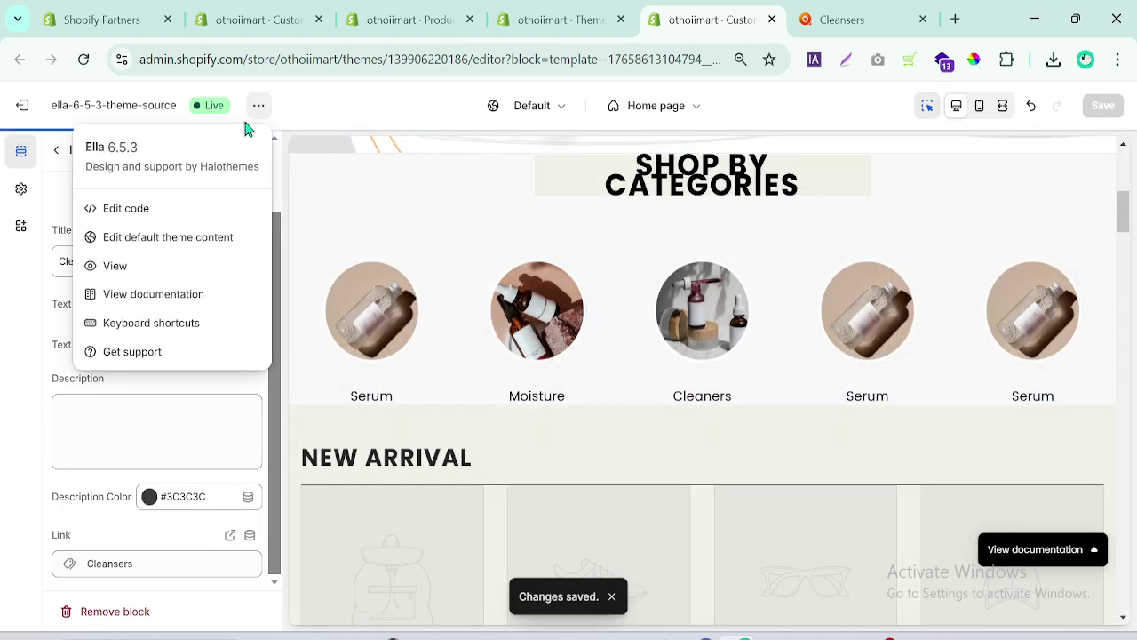
pyautogui.click(149, 271)
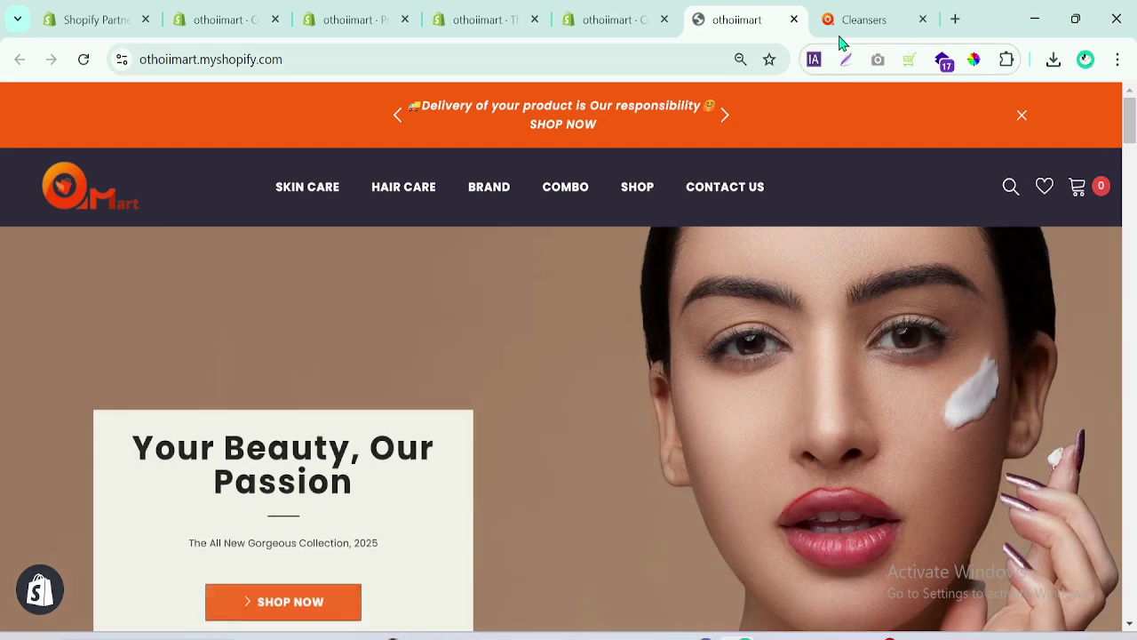
pyautogui.moveTo(1130, 118); pyautogui.dragTo(1133, 128)
pyautogui.scroll(-3, 1131, 178)
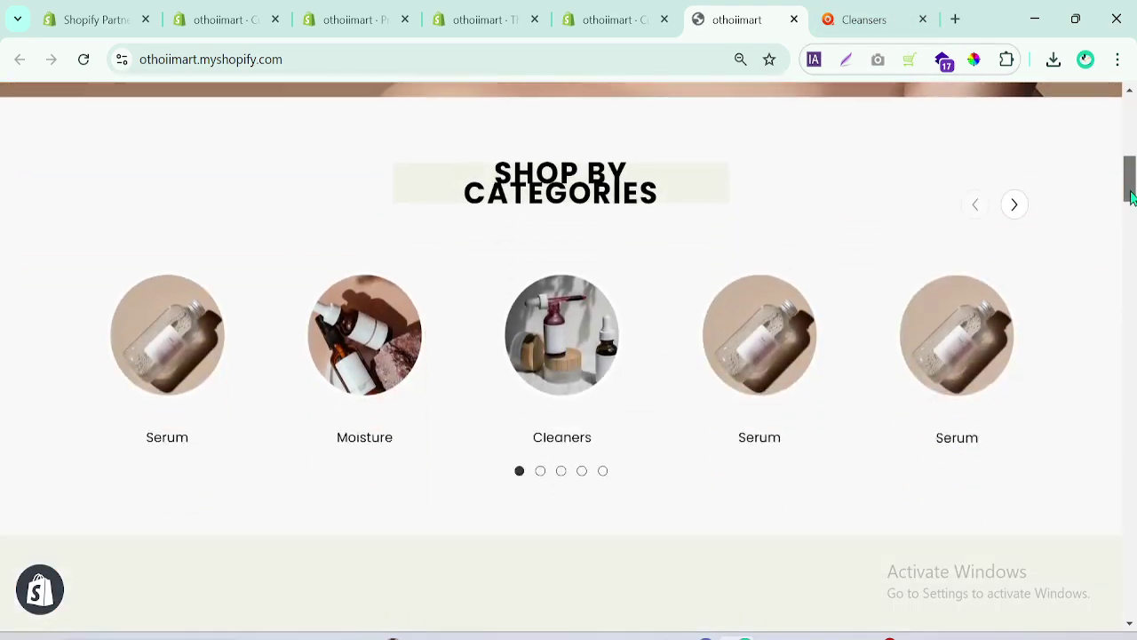
pyautogui.keyDown('ctrl'); pyautogui.click(160, 289); pyautogui.keyUp('ctrl')
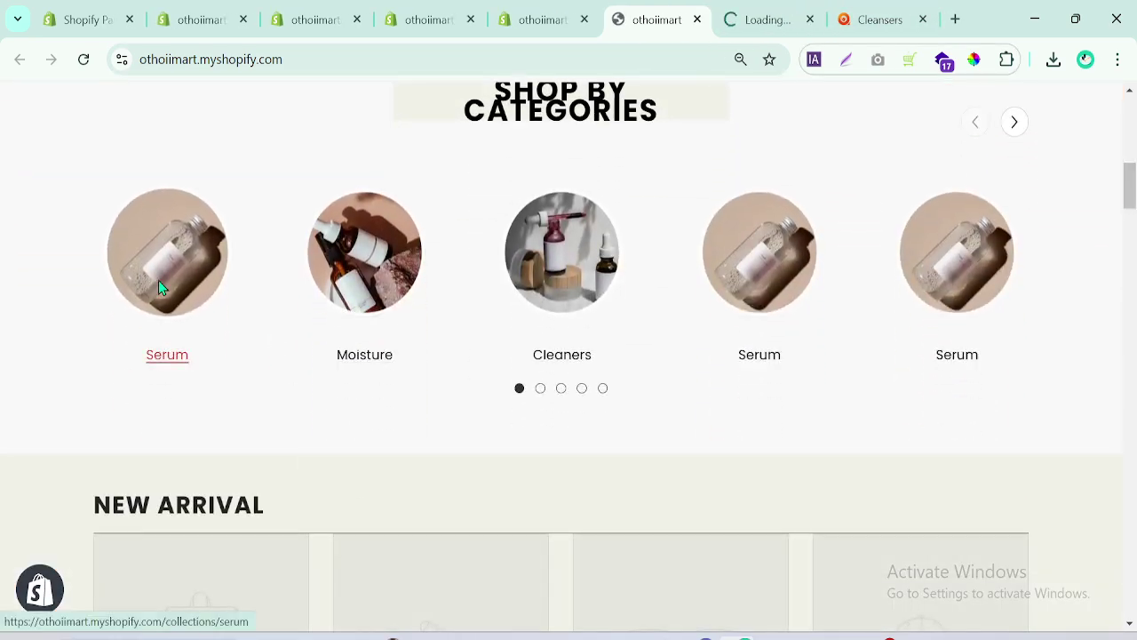
pyautogui.scroll(-1, 193, 518)
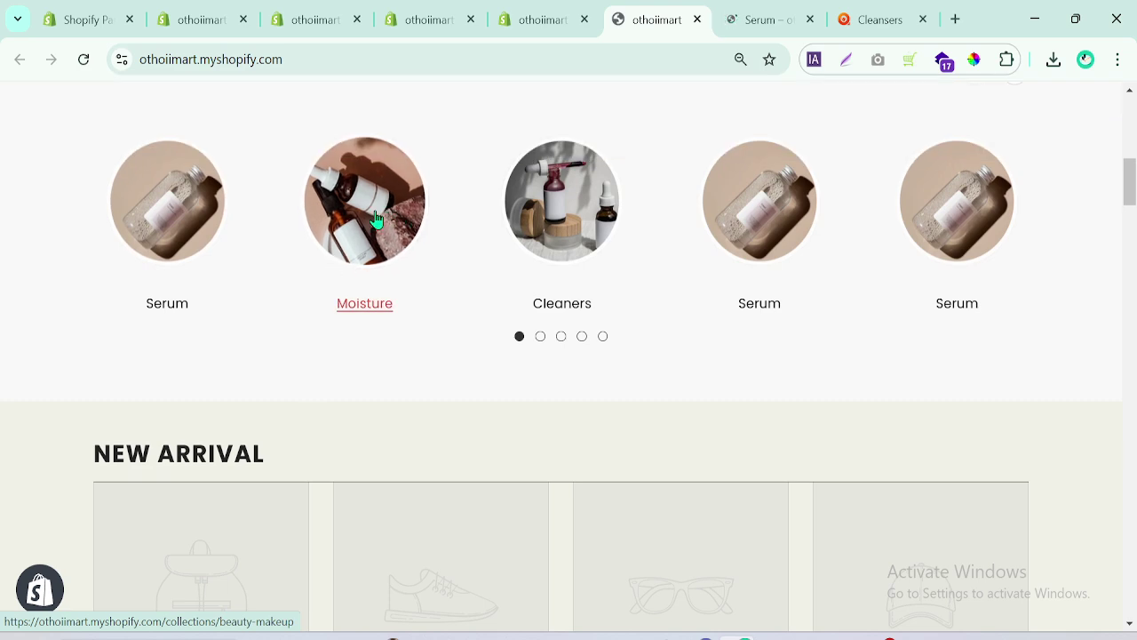
pyautogui.keyDown('ctrl'); pyautogui.click(376, 222); pyautogui.keyUp('ctrl')
pyautogui.keyDown('ctrl'); pyautogui.click(528, 228); pyautogui.keyUp('ctrl')
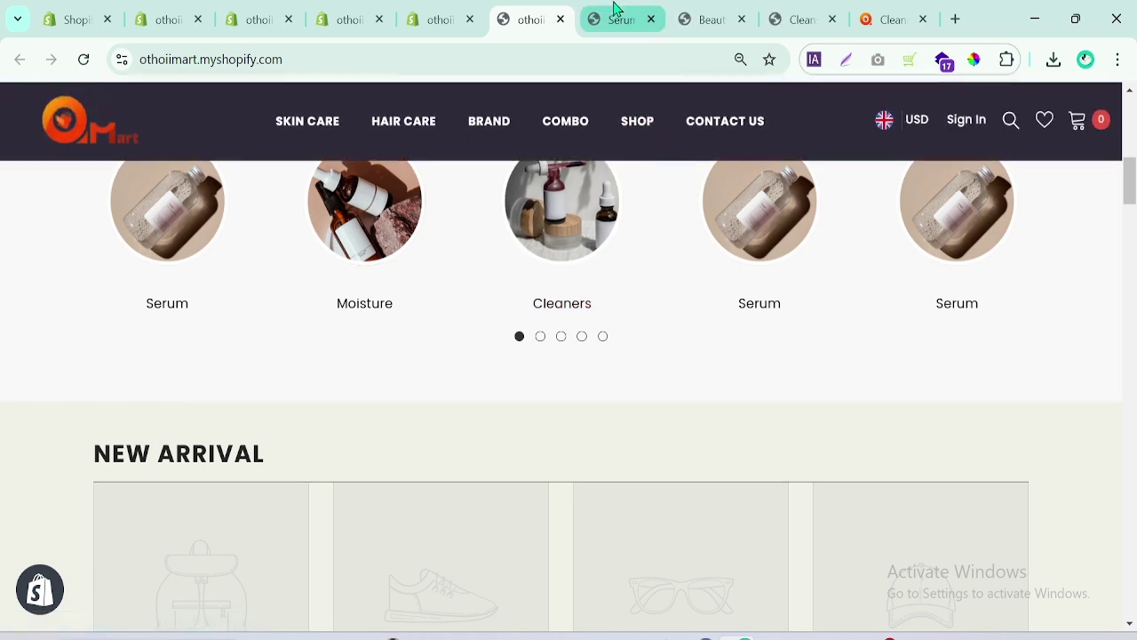
# Examine the storefront's Serum, Beauty & Makeup and Cleansers collection pages, checking each page's address, heading and listed products
pyautogui.click(617, 19)
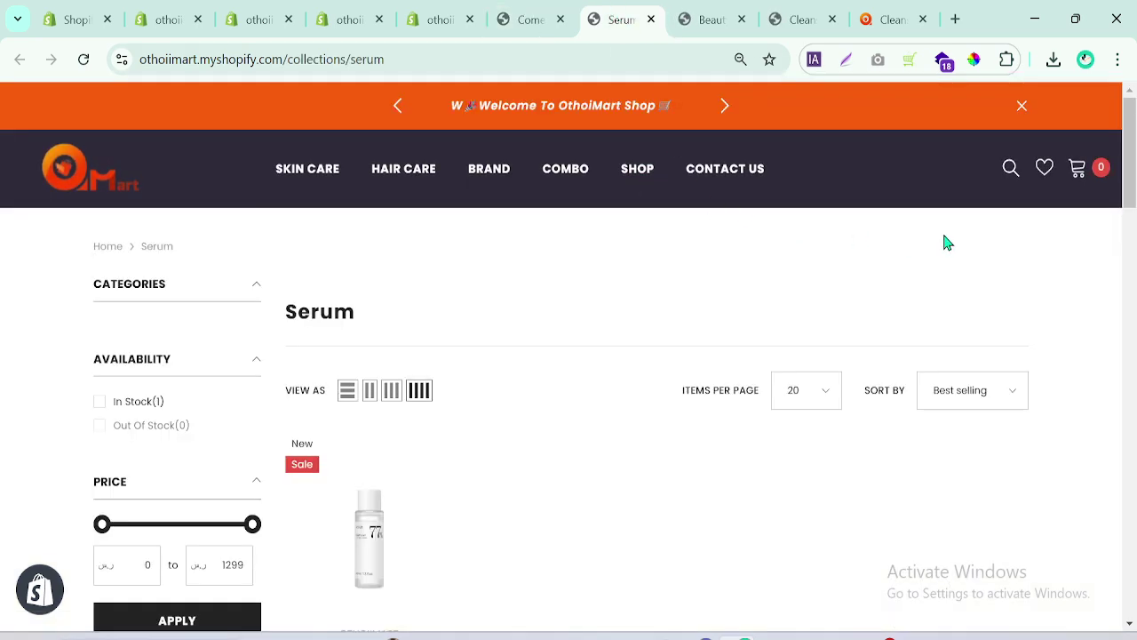
pyautogui.click(302, 59)
pyautogui.click(304, 57)
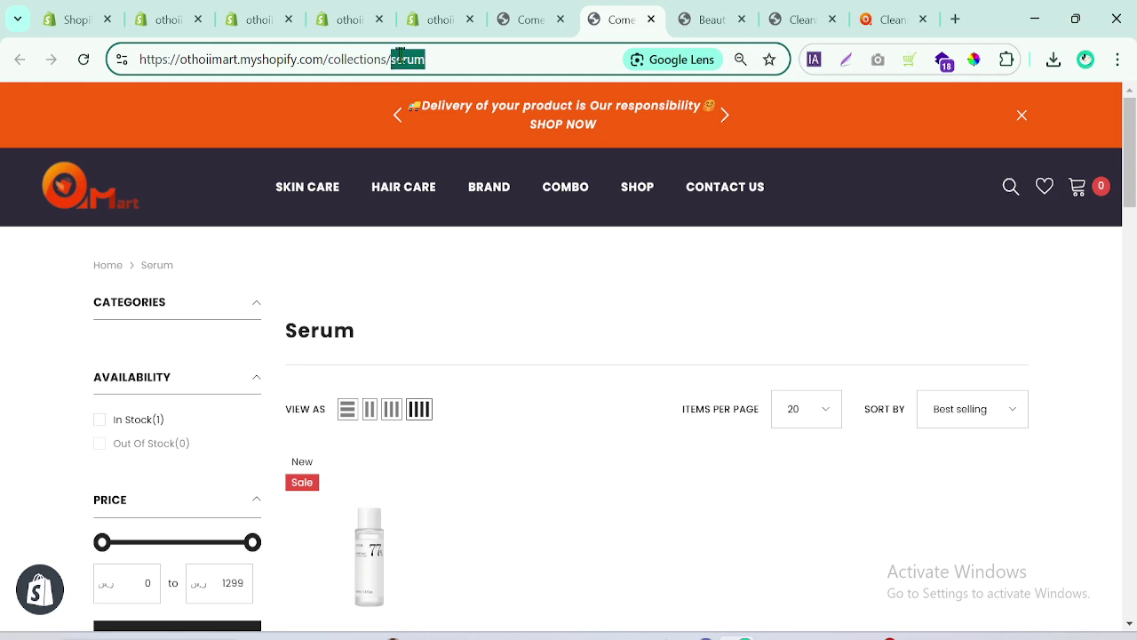
pyautogui.click(366, 280)
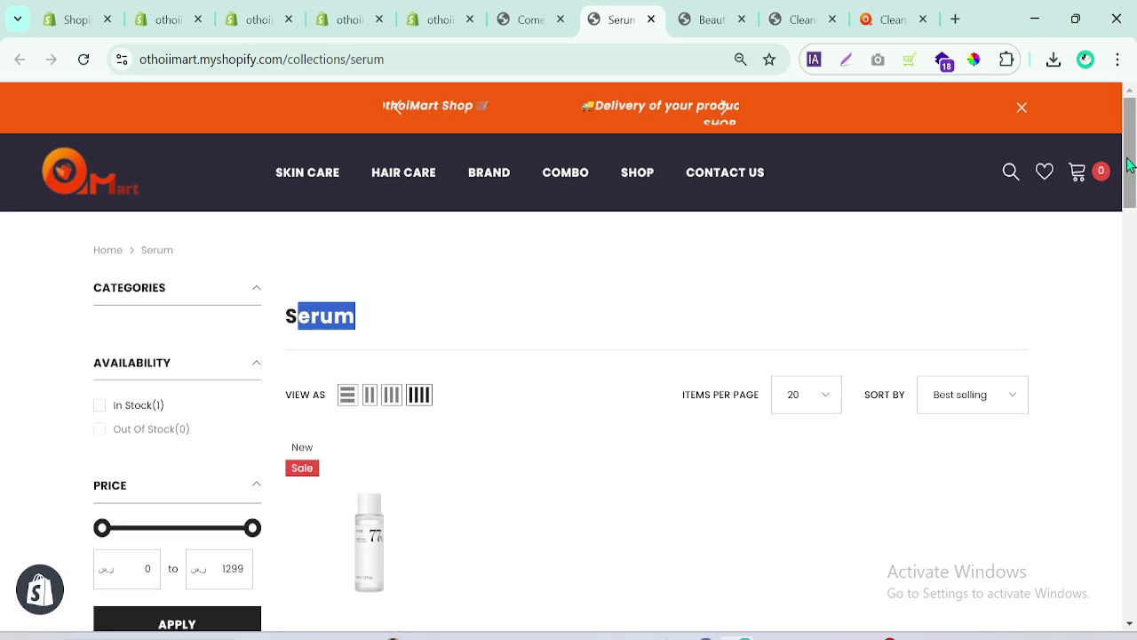
pyautogui.scroll(-2, 705, 211)
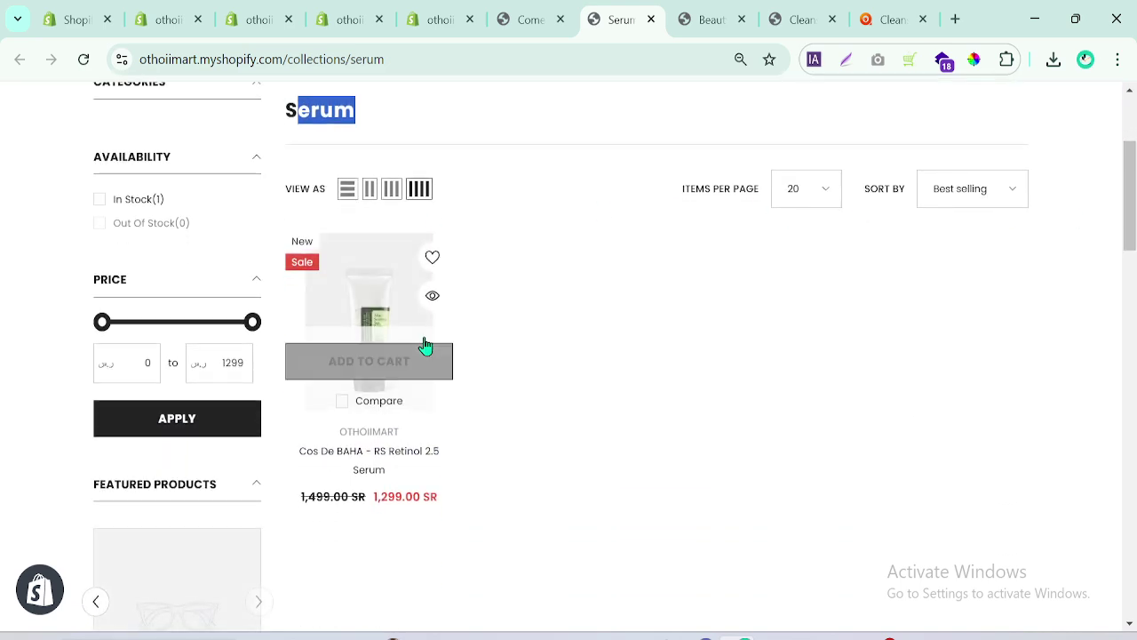
pyautogui.click(706, 18)
pyautogui.scroll(-1, 1132, 178)
pyautogui.scroll(-2, 1133, 178)
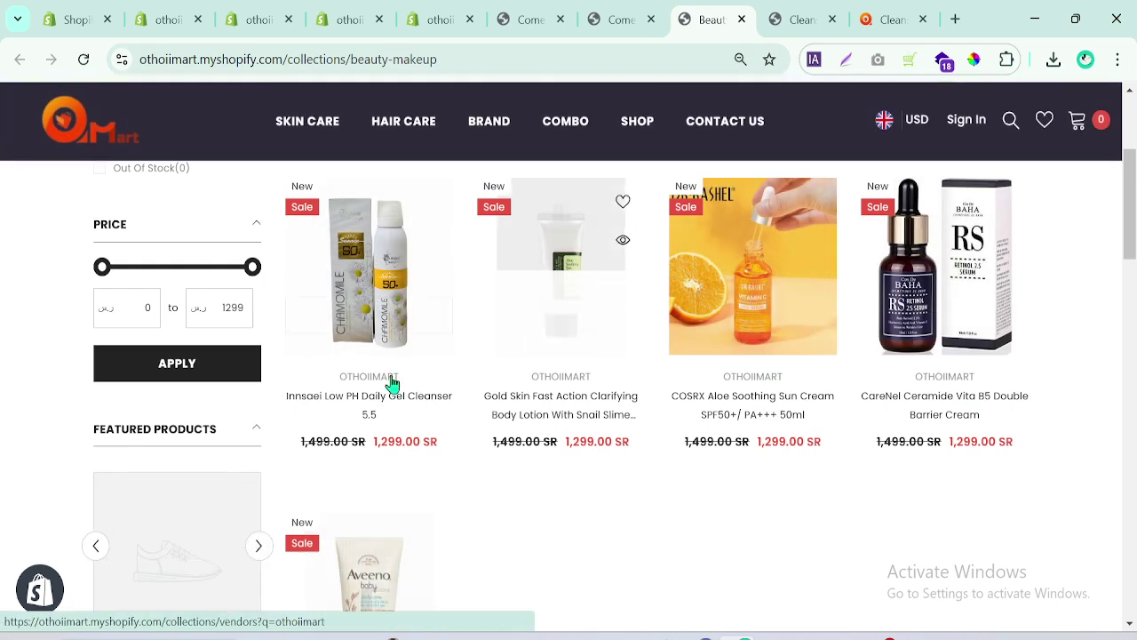
pyautogui.moveTo(1130, 232)
pyautogui.mouseDown()
pyautogui.moveTo(1133, 431)
pyautogui.moveTo(1131, 218)
pyautogui.mouseUp()
pyautogui.click(795, 19)
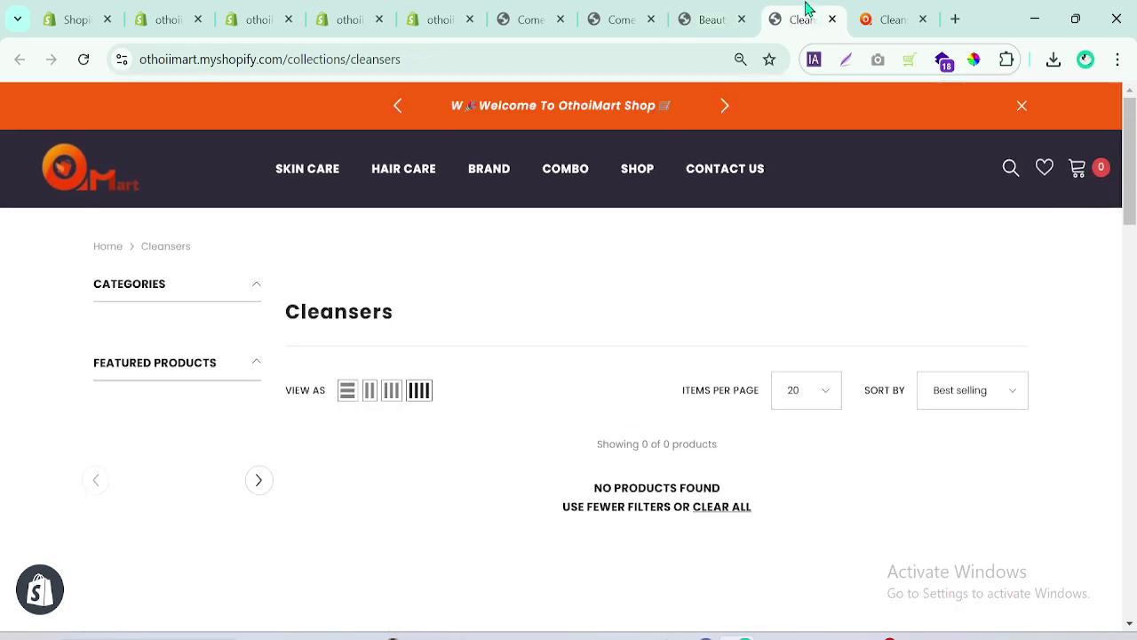
pyautogui.moveTo(299, 328); pyautogui.dragTo(468, 367)
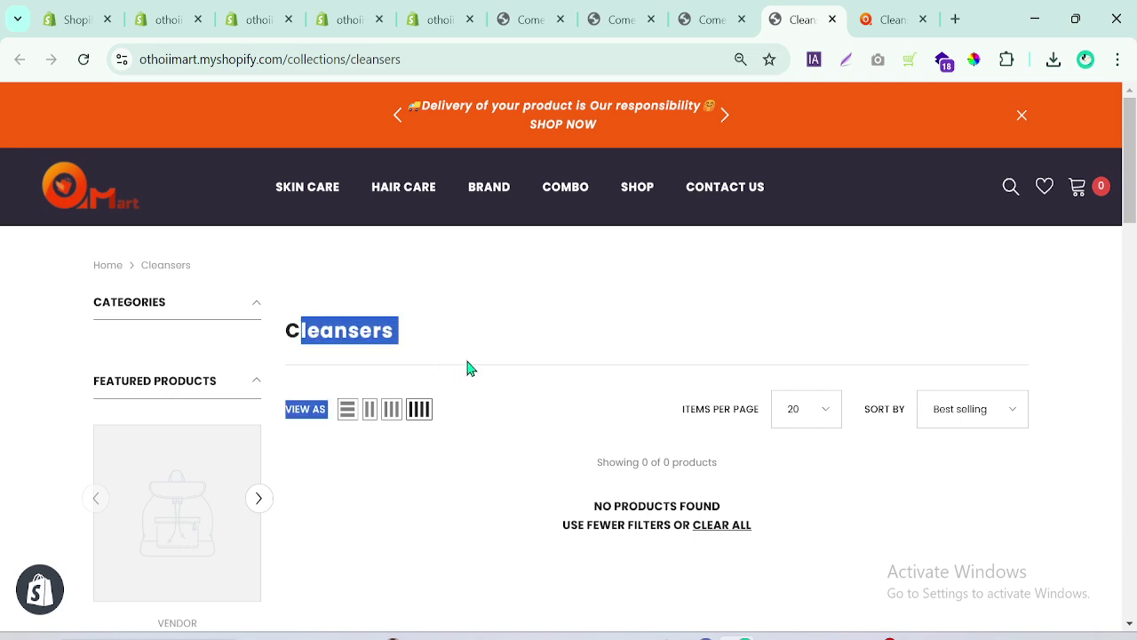
pyautogui.scroll(-2, 534, 530)
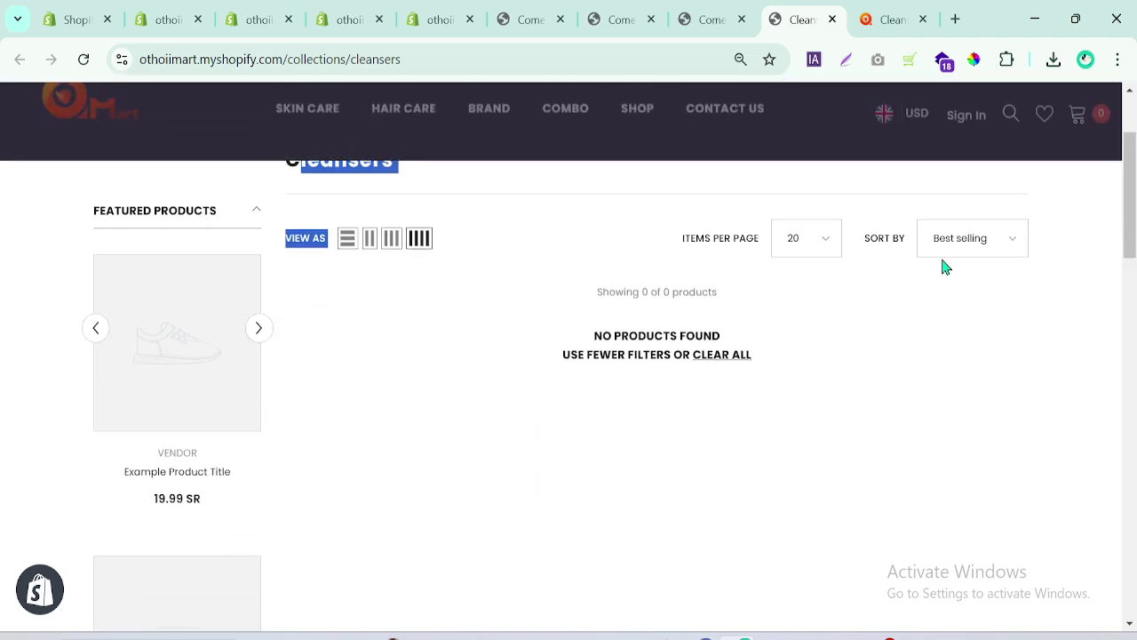
# Check the Cleansers collection's product conditions in the store admin and return to the product list
pyautogui.click(251, 8)
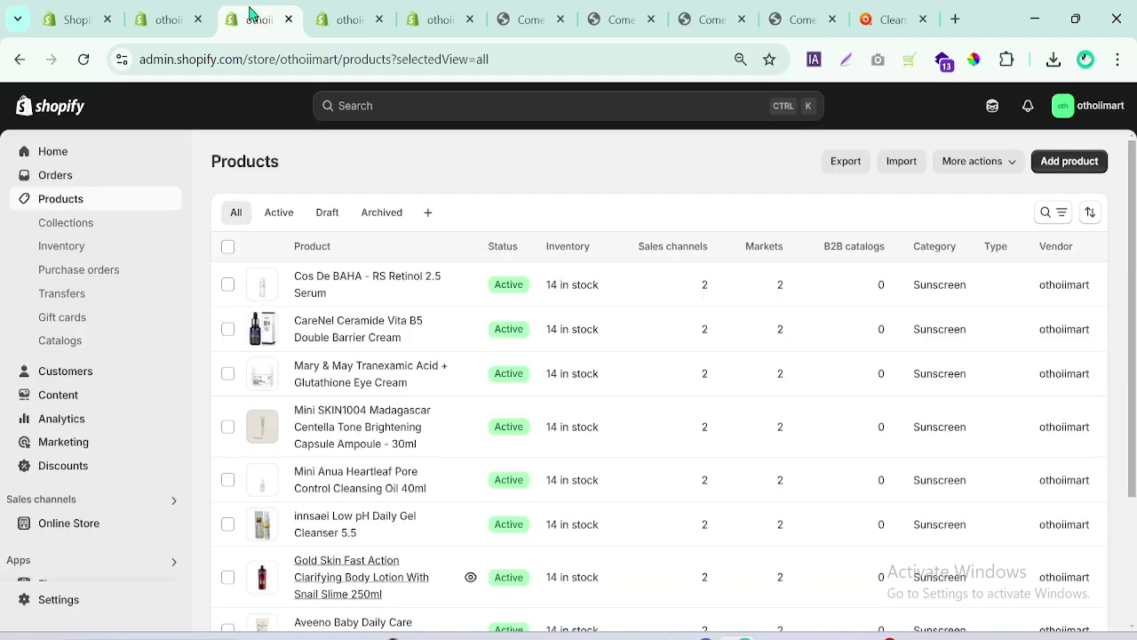
pyautogui.click(71, 230)
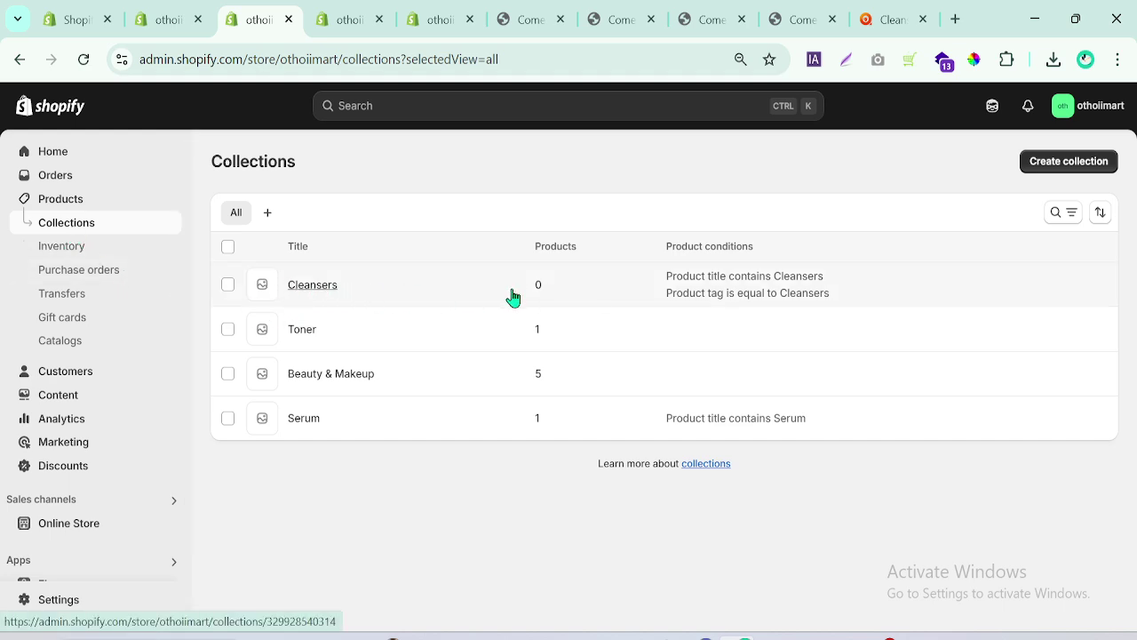
pyautogui.click(64, 207)
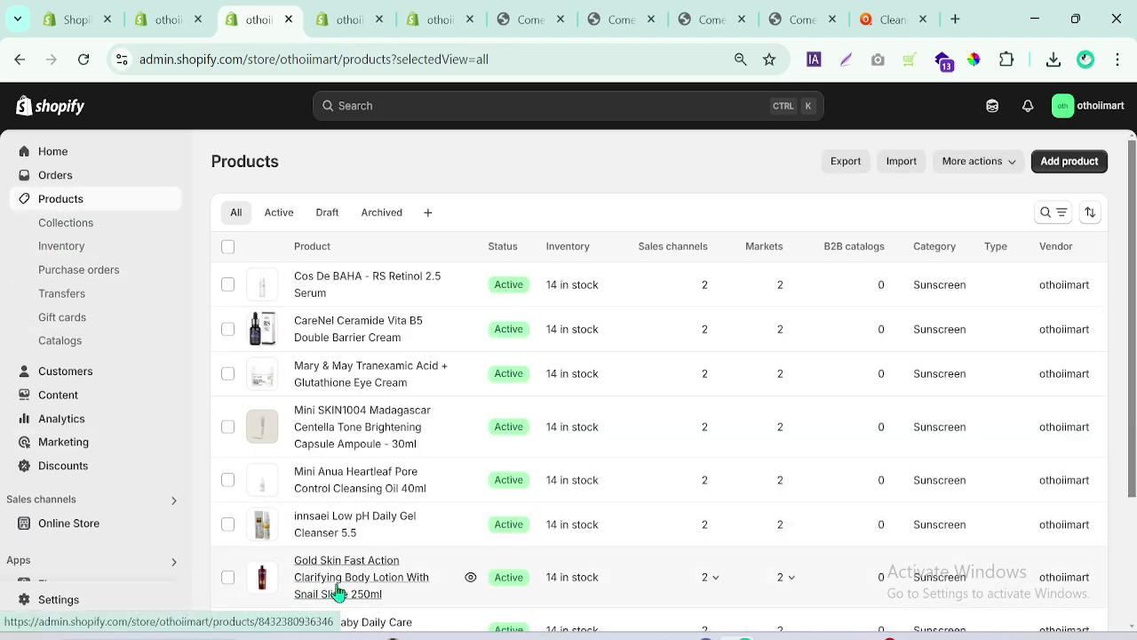
# Open the Gold Skin Fast Action Clarifying Body Lotion product and view the full list of available tags without selecting any
pyautogui.click(331, 569)
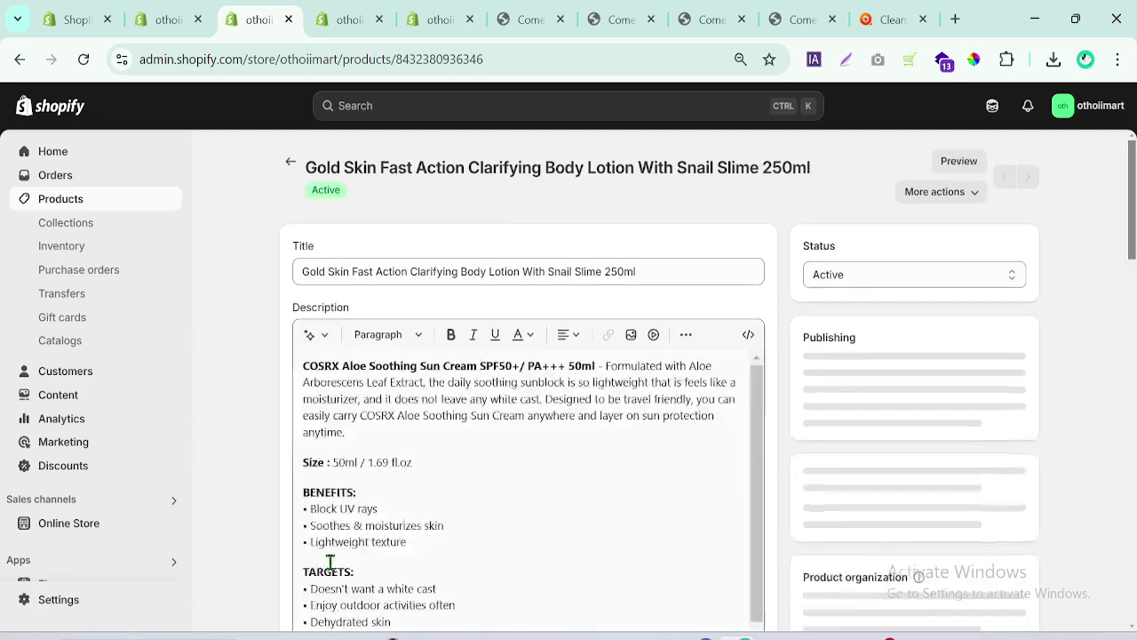
pyautogui.scroll(-1, 332, 568)
pyautogui.scroll(-5, 569, 382)
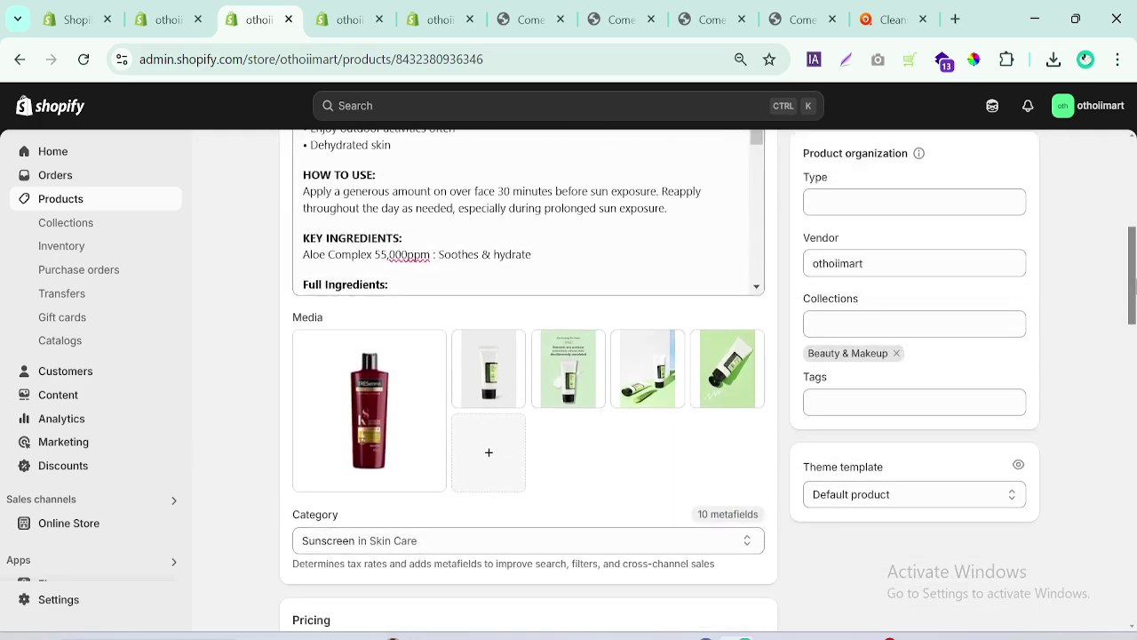
pyautogui.click(836, 404)
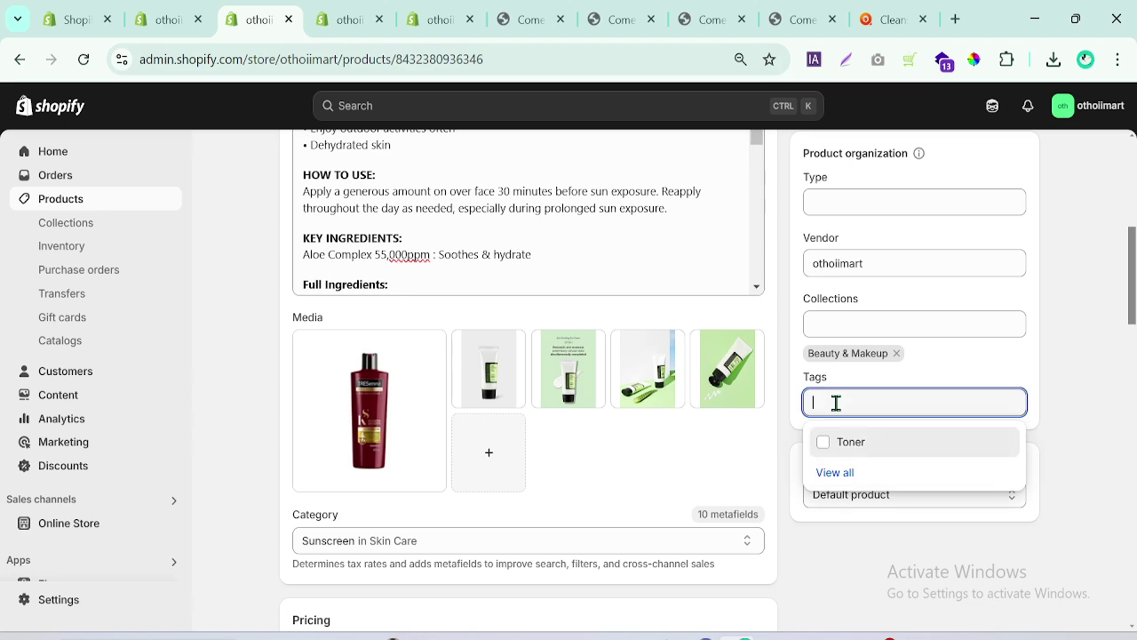
pyautogui.click(836, 478)
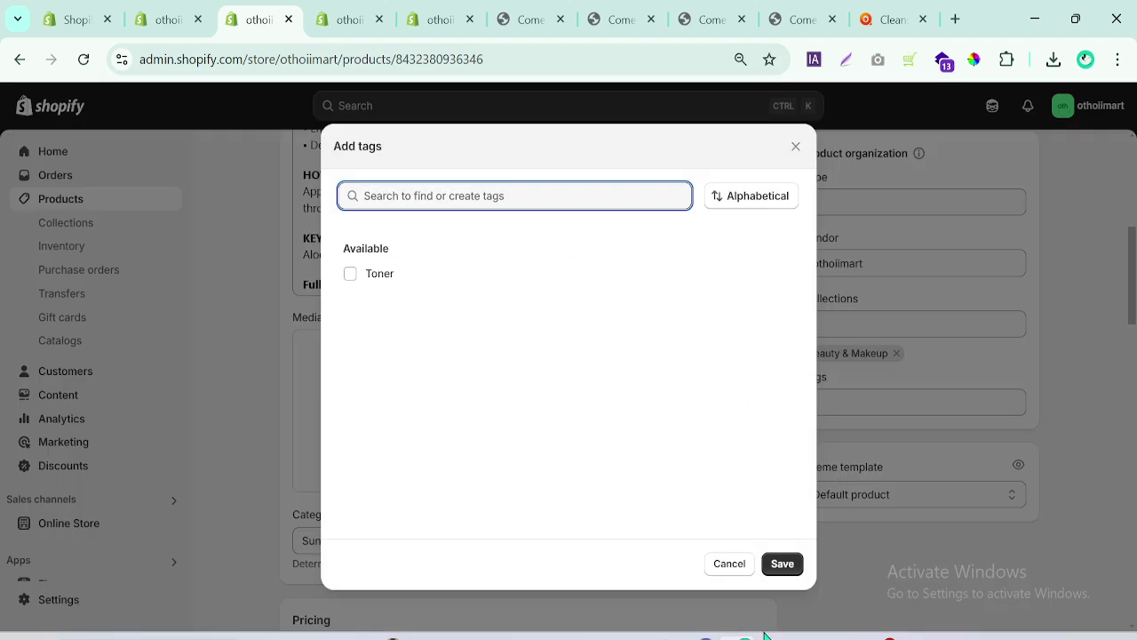
pyautogui.click(729, 564)
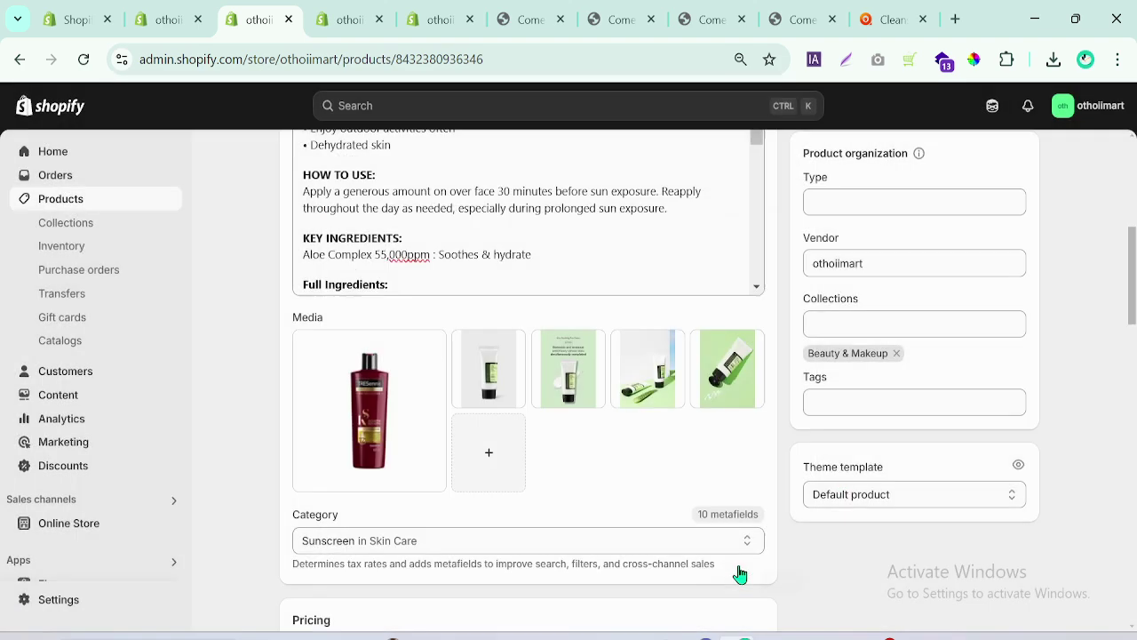
# Add the tag Cleansers to the body lotion product, copying the wording from the storefront collection heading, and save the product
pyautogui.click(858, 400)
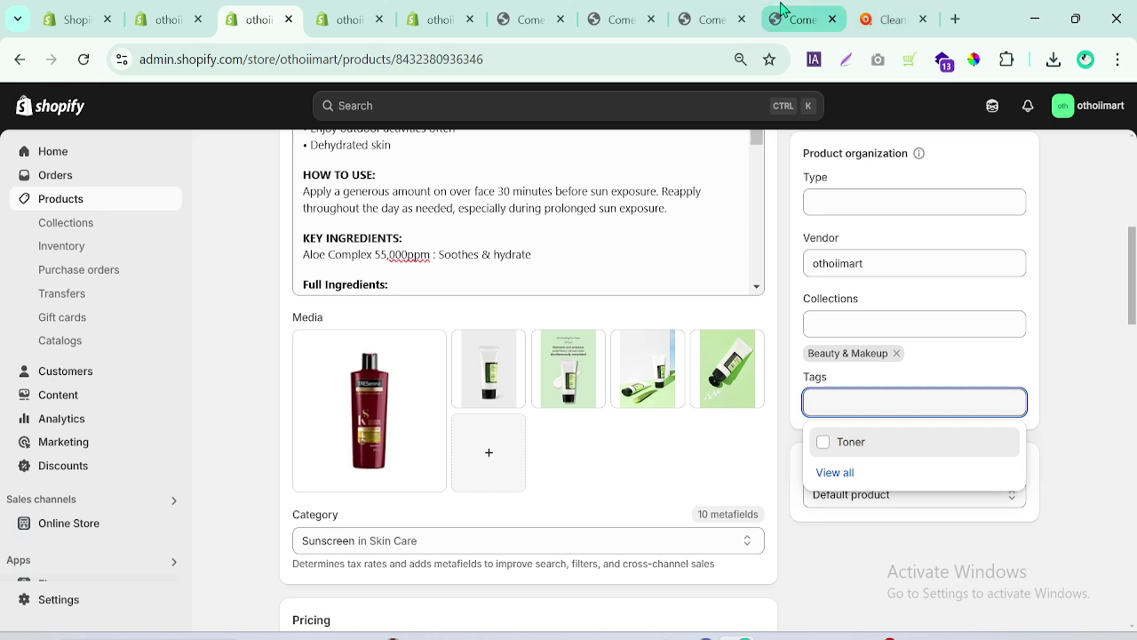
pyautogui.write('c')
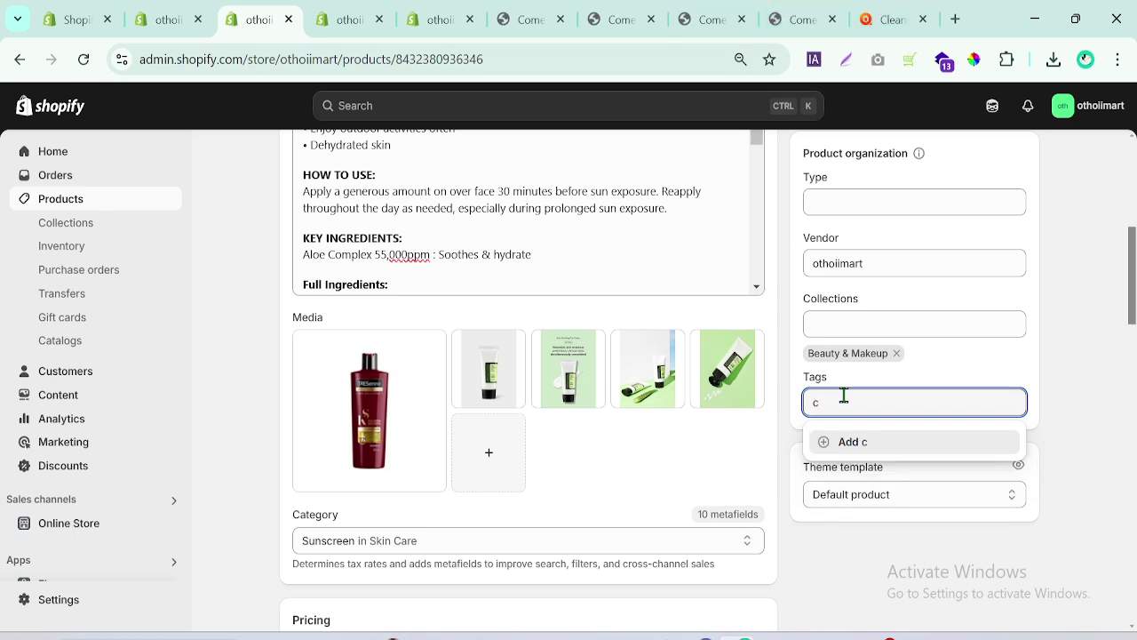
pyautogui.write('le')
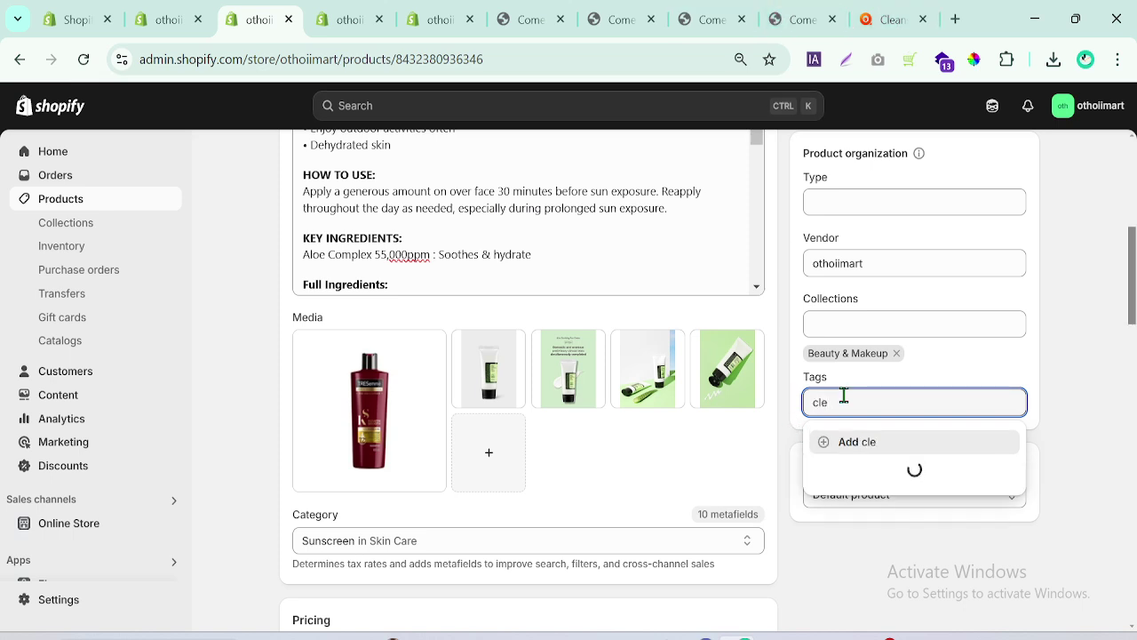
pyautogui.click(824, 9)
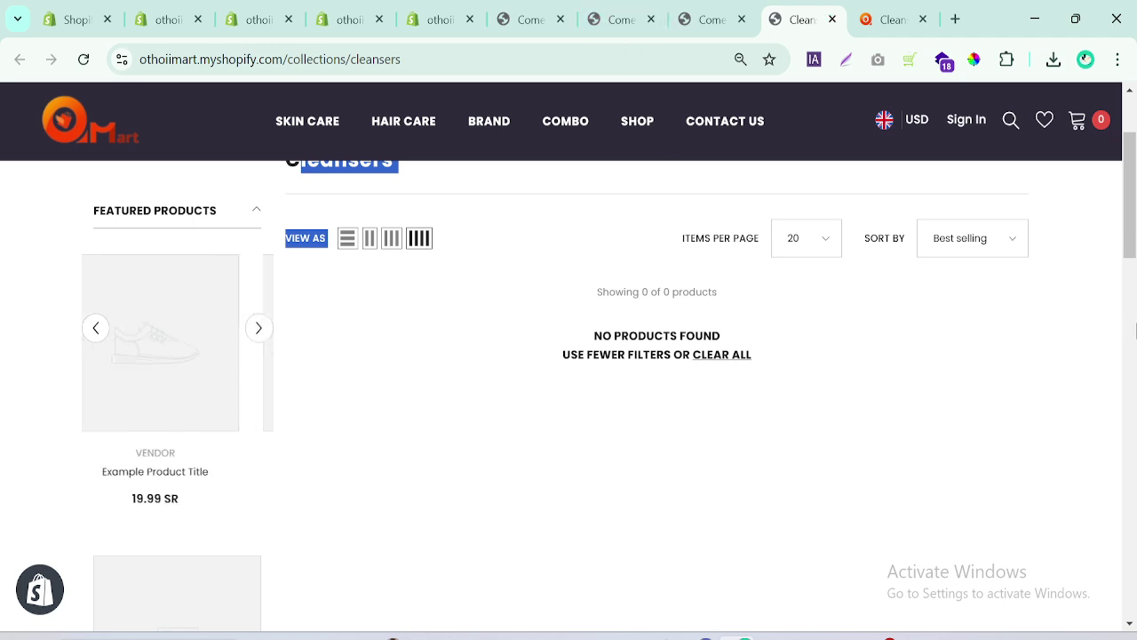
pyautogui.scroll(2, 336, 280)
pyautogui.doubleClick(337, 280)
pyautogui.hotkey('ctrl', 'c')
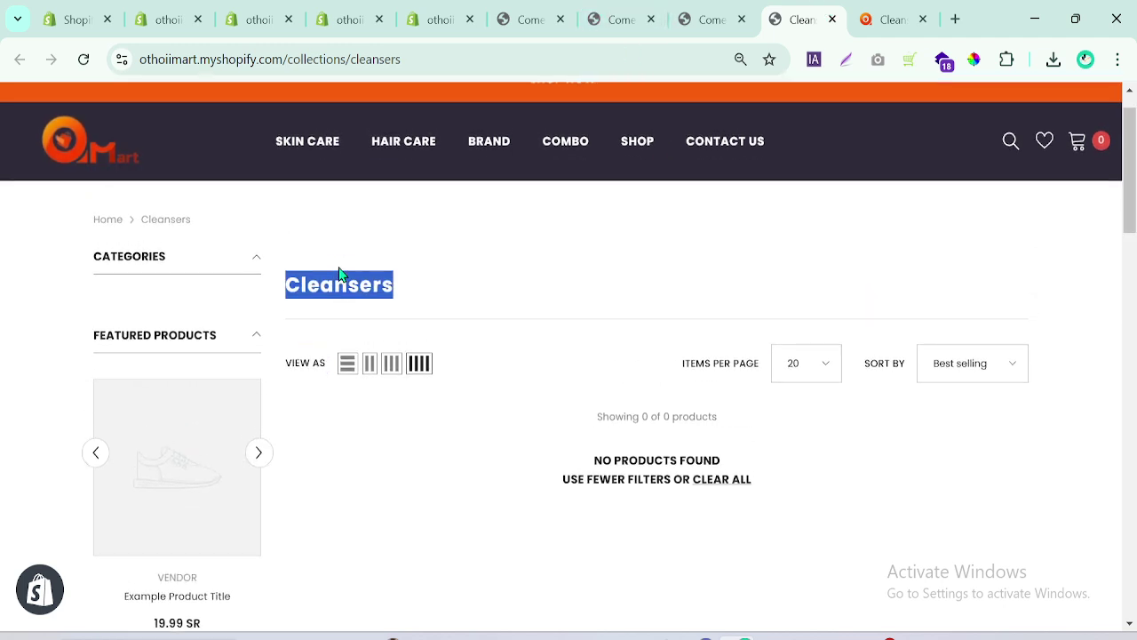
pyautogui.click(269, 13)
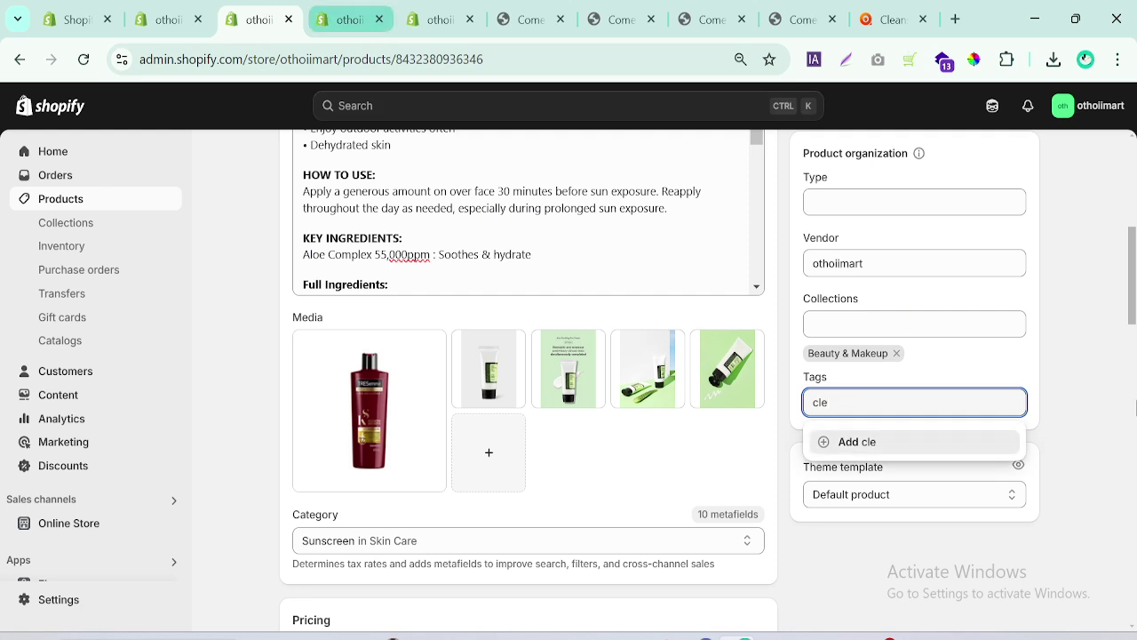
pyautogui.hotkey('ctrl', 'v')
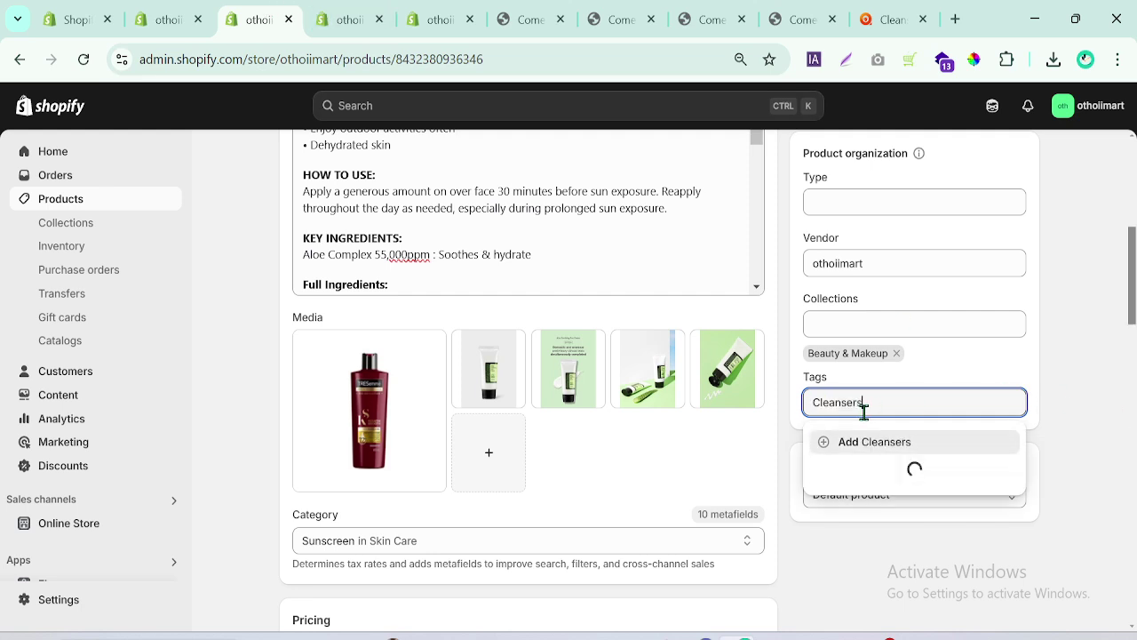
pyautogui.press('Return')
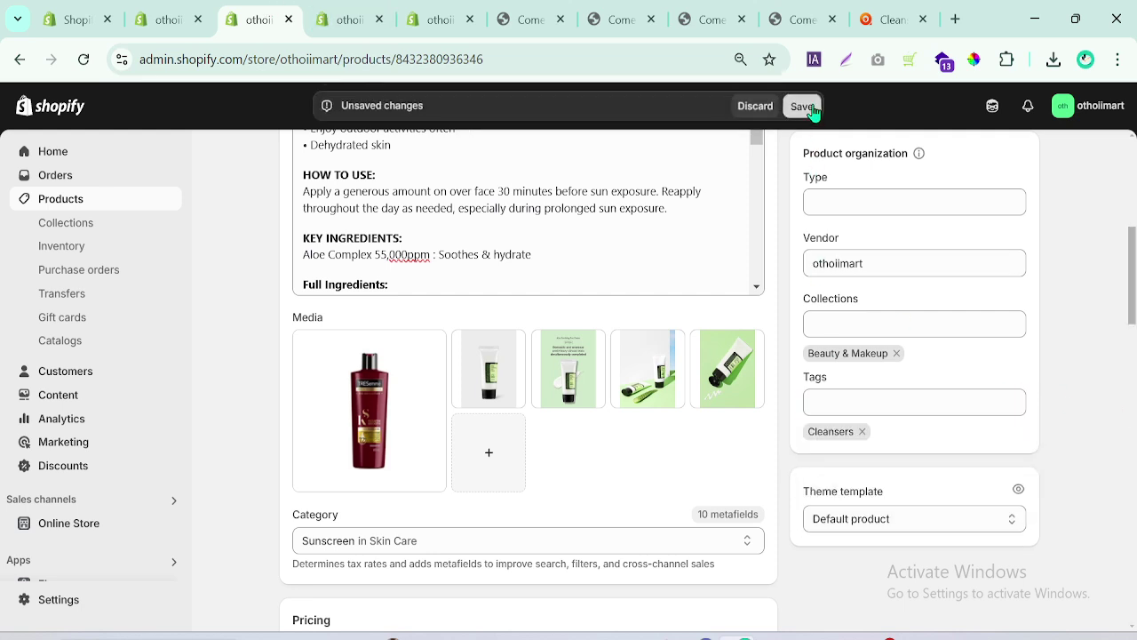
pyautogui.click(811, 106)
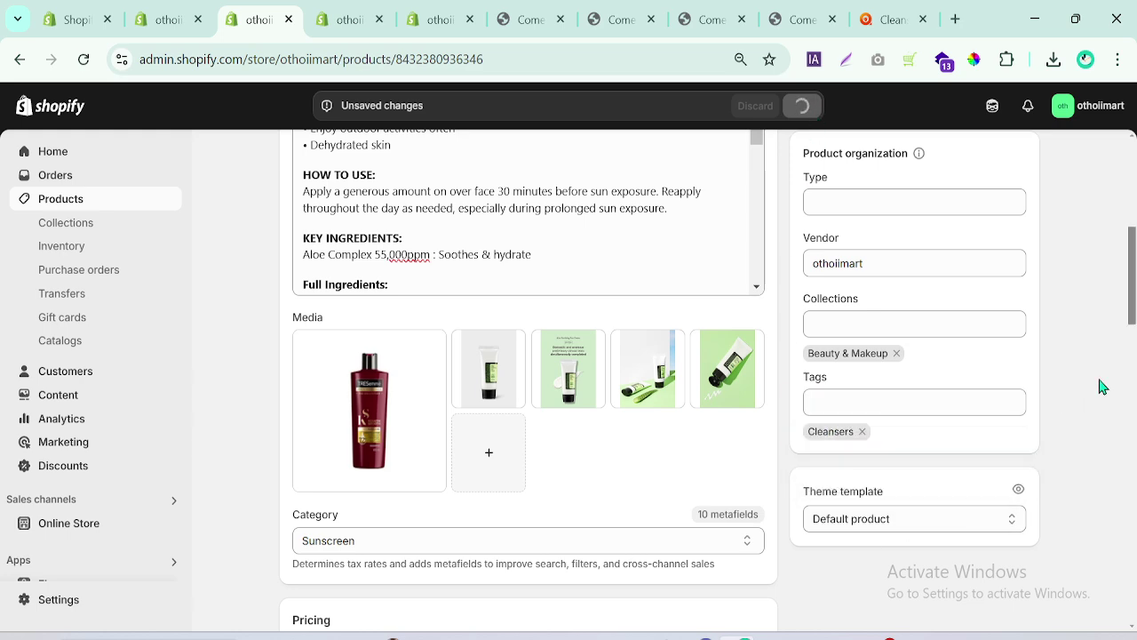
# Reload the storefront's Cleansers collection page and reopen it from the home page category block to check for the tagged product
pyautogui.click(714, 10)
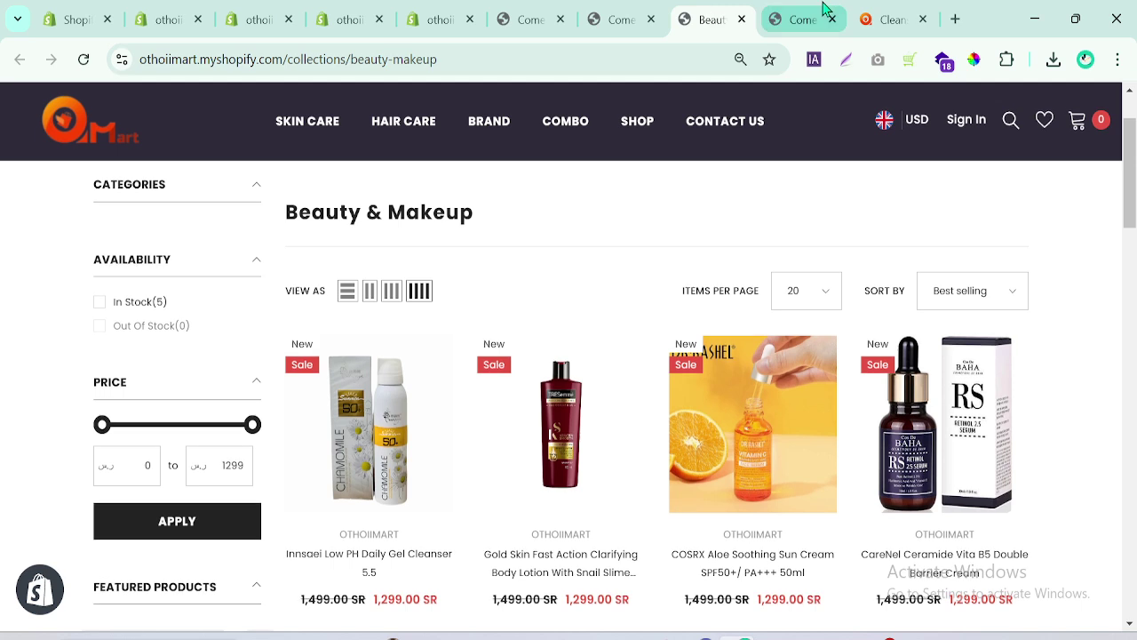
pyautogui.click(812, 16)
pyautogui.click(84, 62)
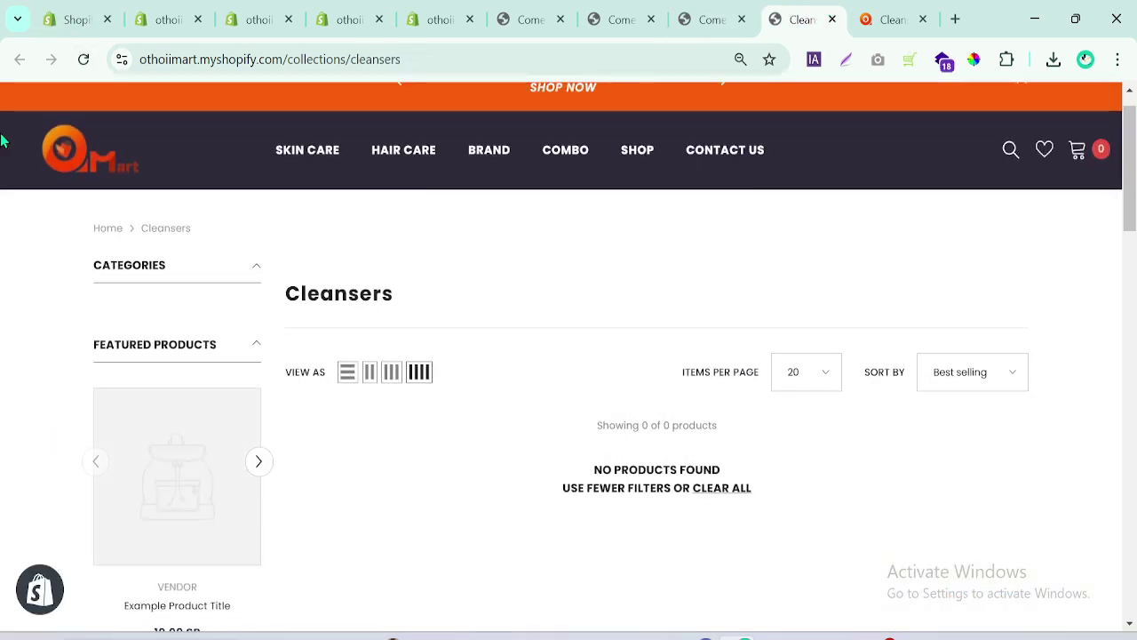
pyautogui.click(84, 62)
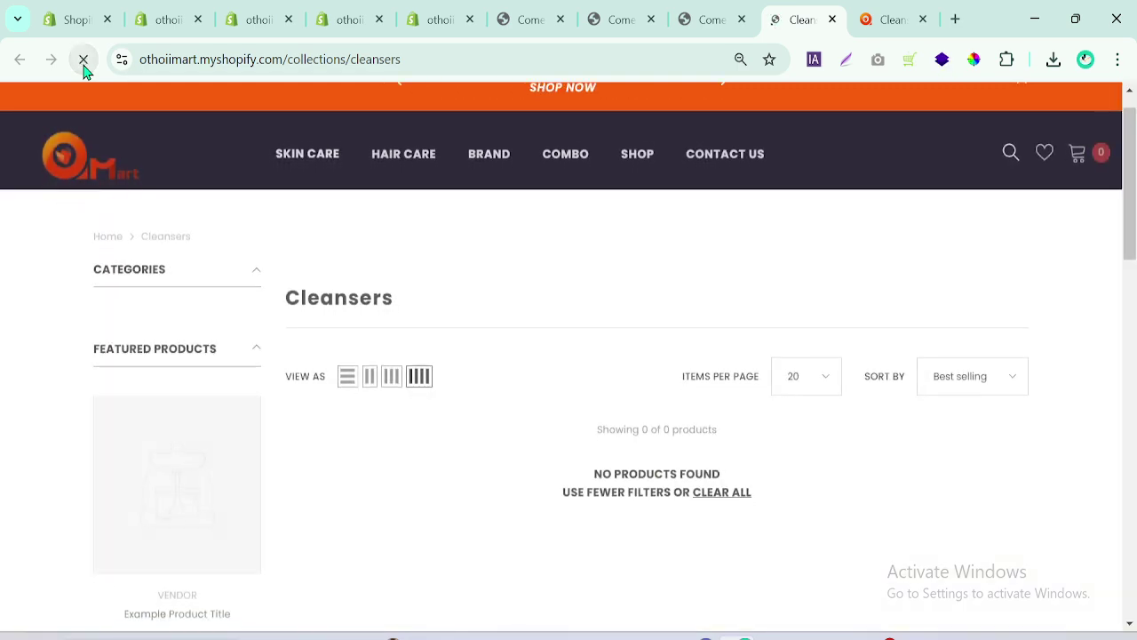
pyautogui.click(126, 180)
pyautogui.scroll(-8, 1130, 189)
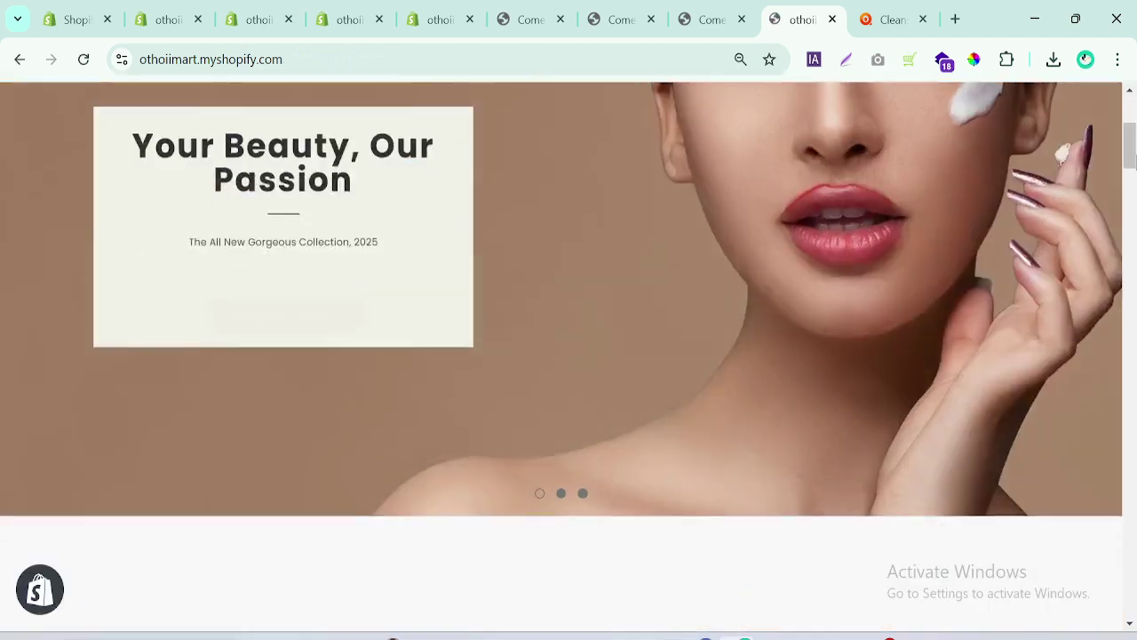
pyautogui.click(561, 364)
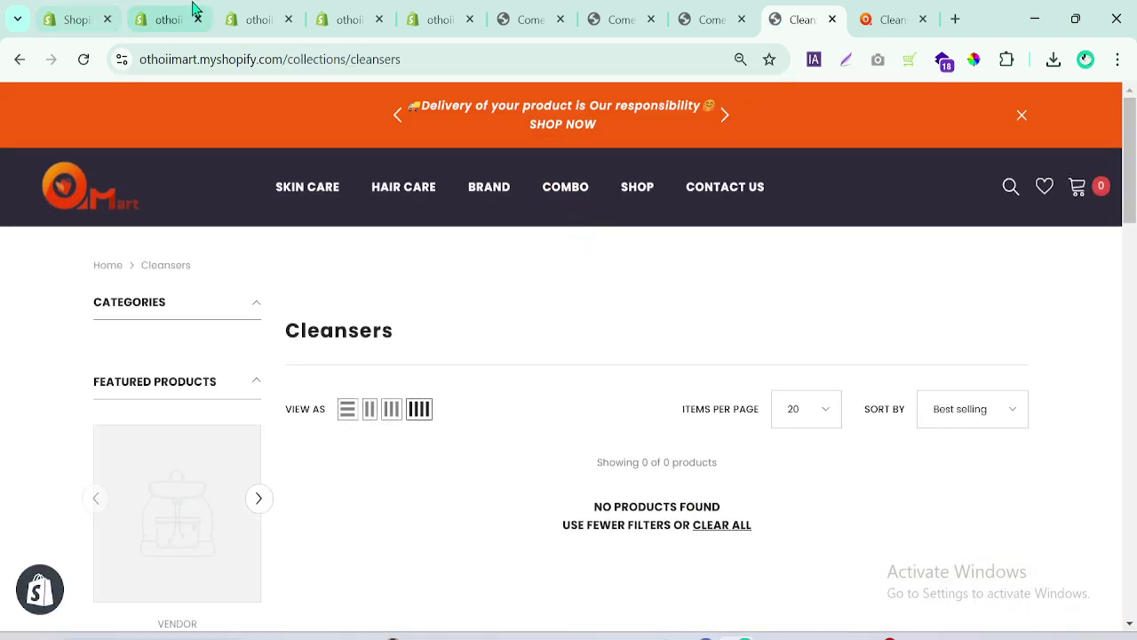
# Open the Cleansers collection in the store admin, reload it, and examine its conditions and product list
pyautogui.click(267, 14)
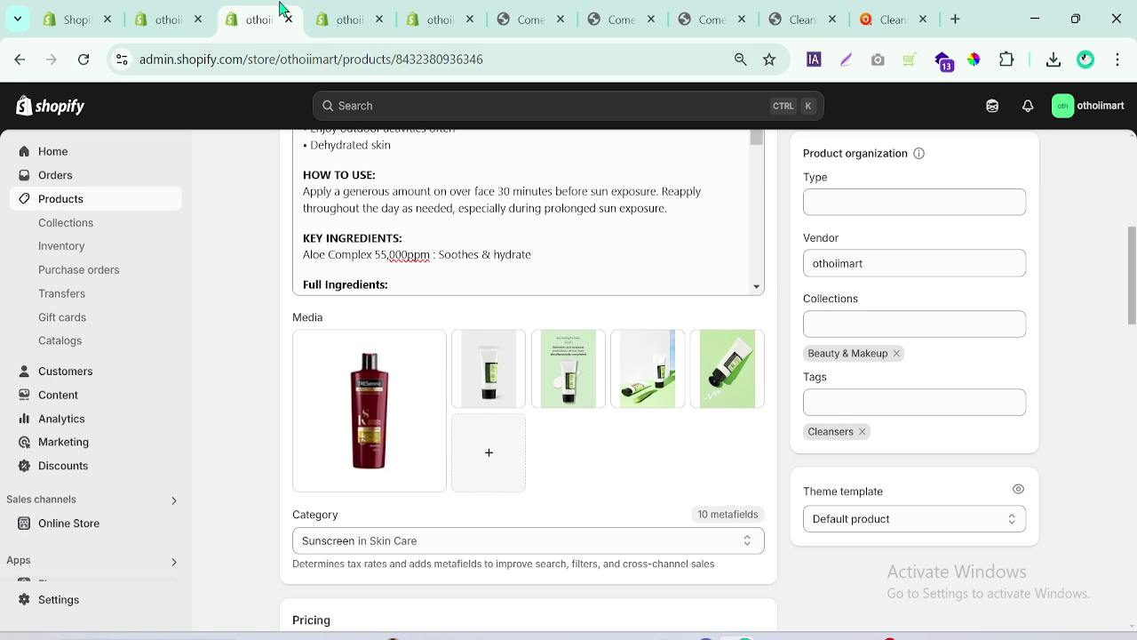
pyautogui.click(83, 226)
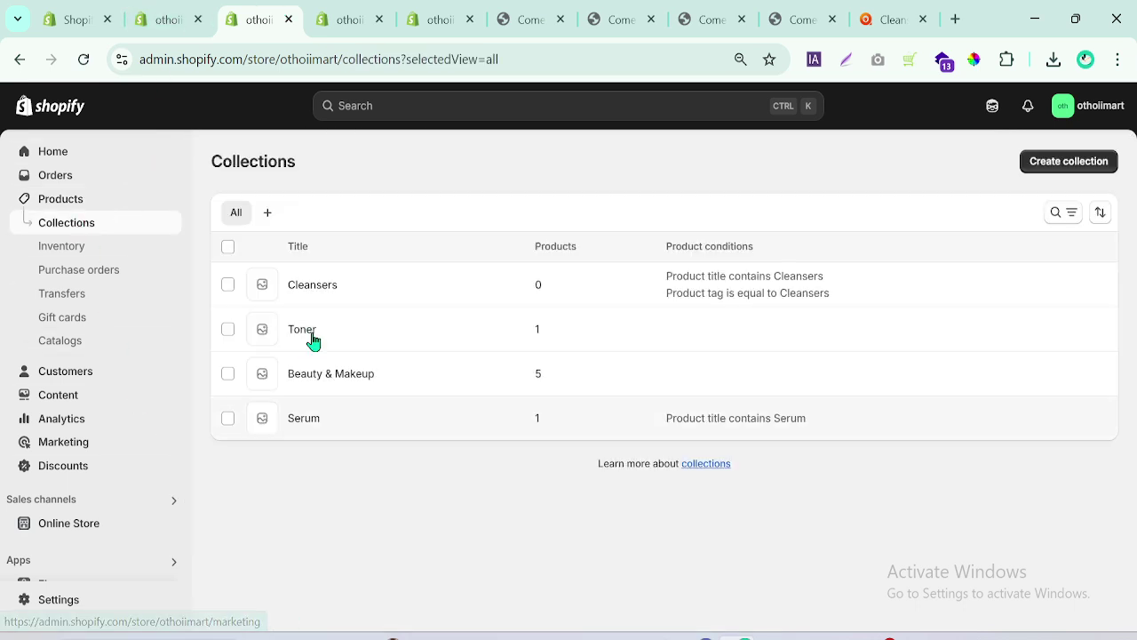
pyautogui.click(317, 294)
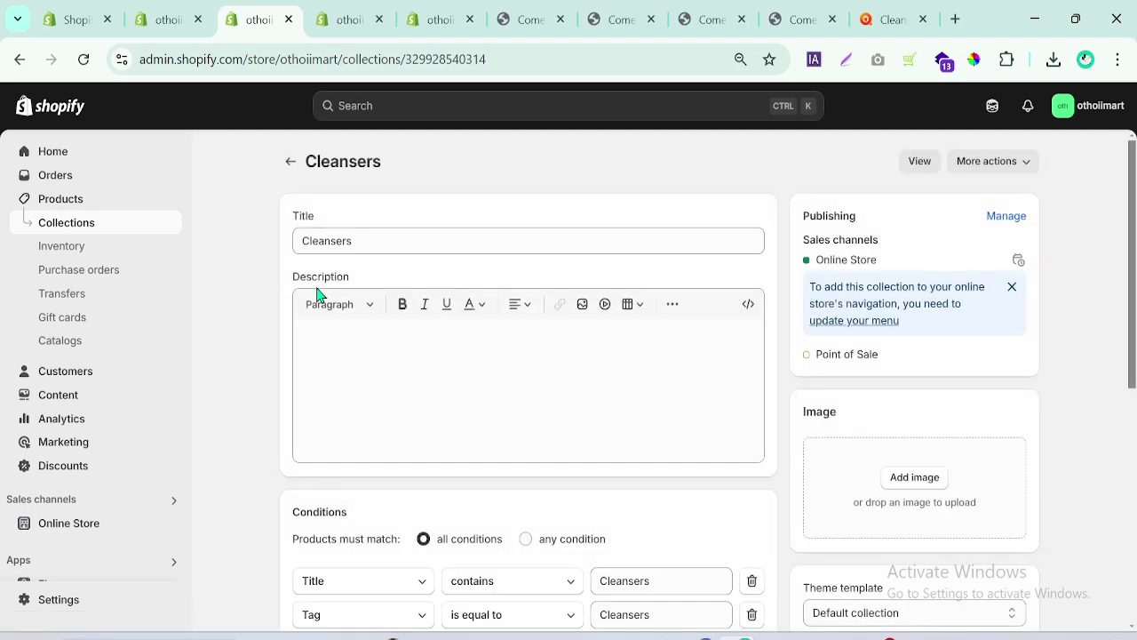
pyautogui.scroll(-4, 1130, 222)
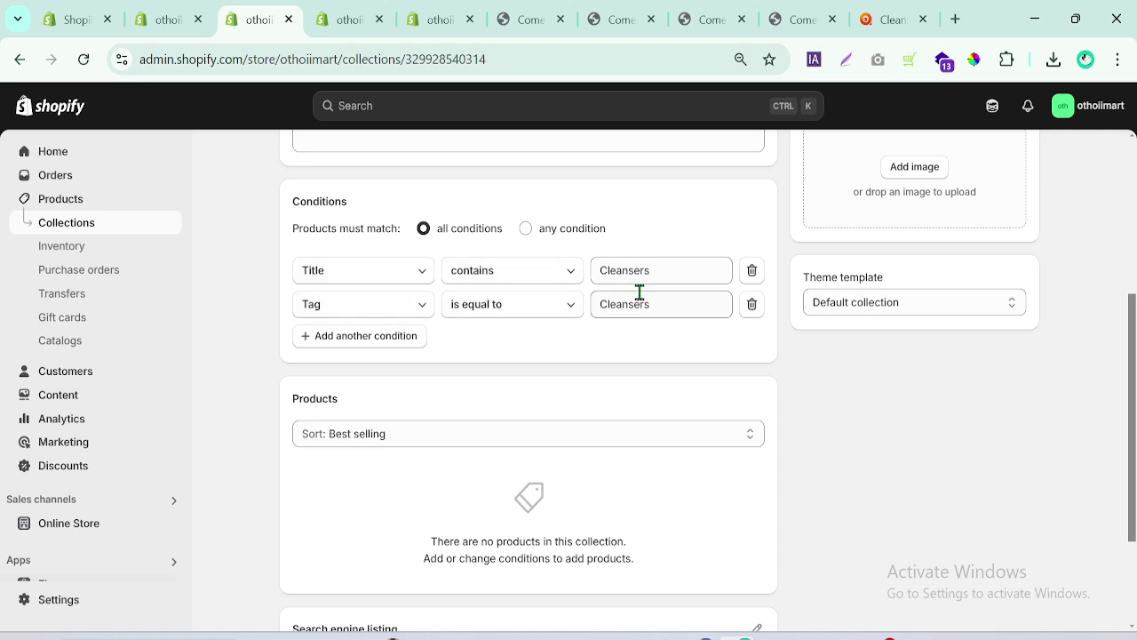
pyautogui.doubleClick(663, 300)
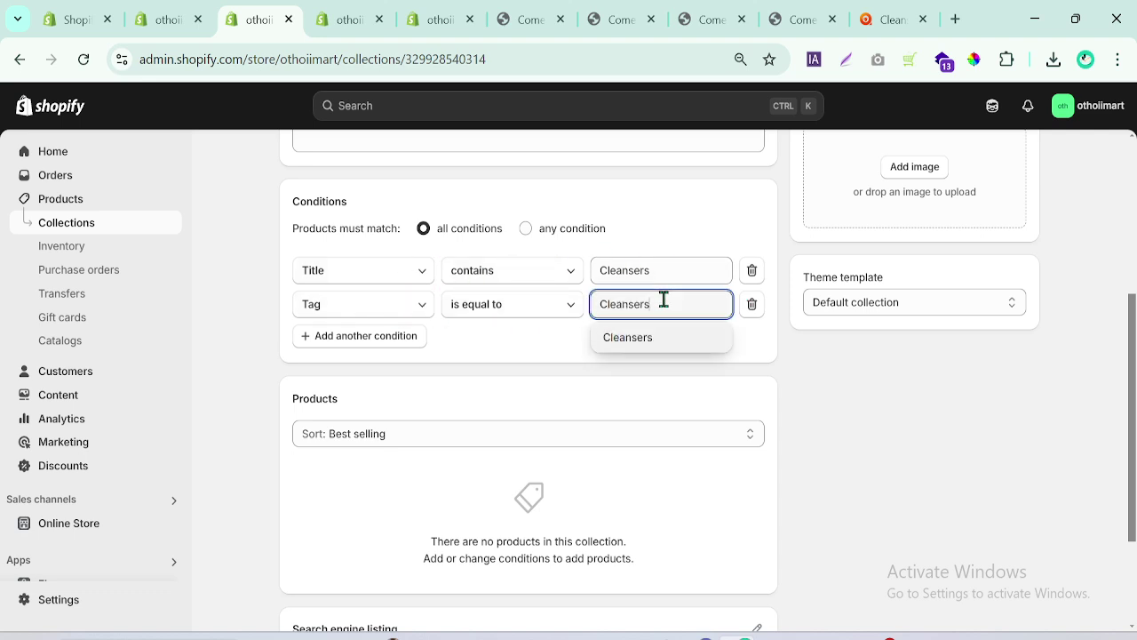
pyautogui.click(876, 439)
pyautogui.scroll(-2, 1135, 433)
pyautogui.scroll(5, 1135, 356)
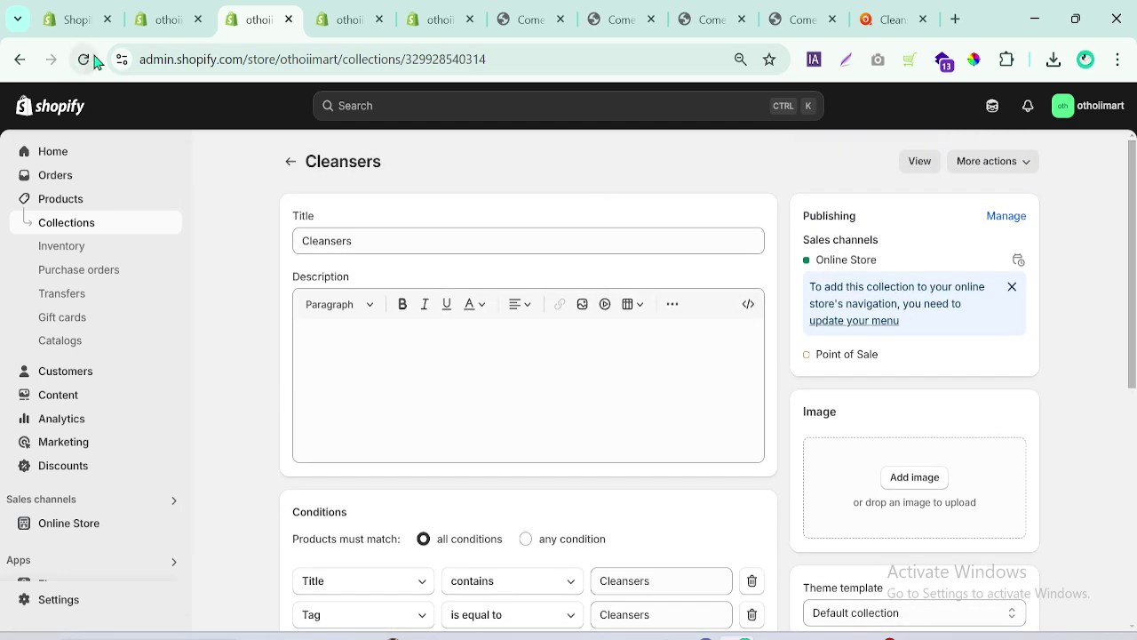
pyautogui.click(93, 59)
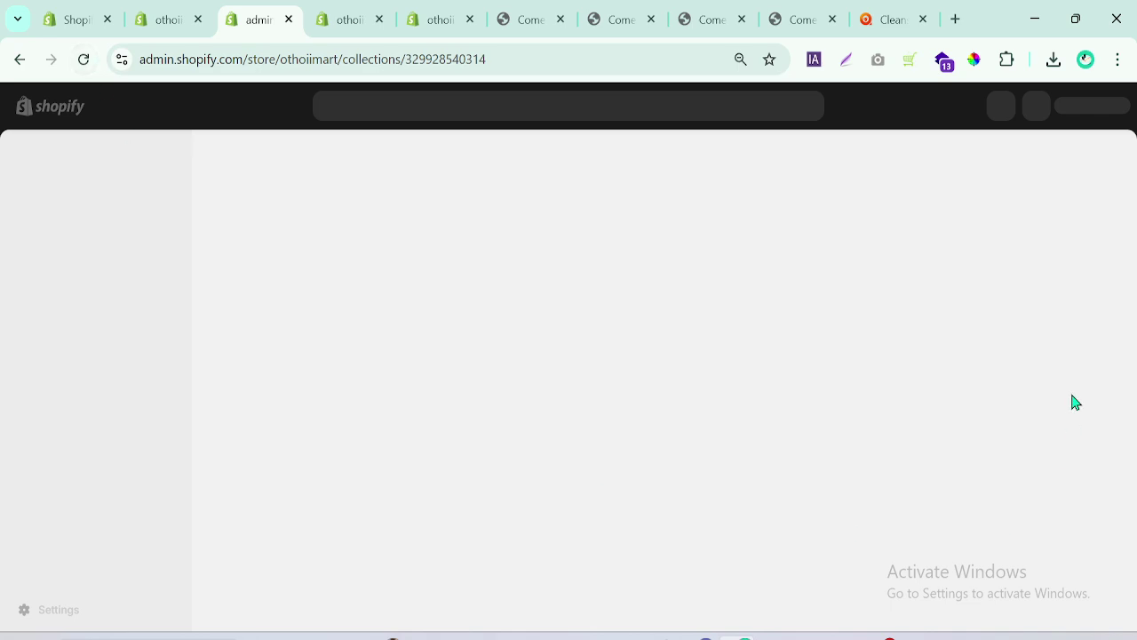
pyautogui.scroll(-5, 1101, 373)
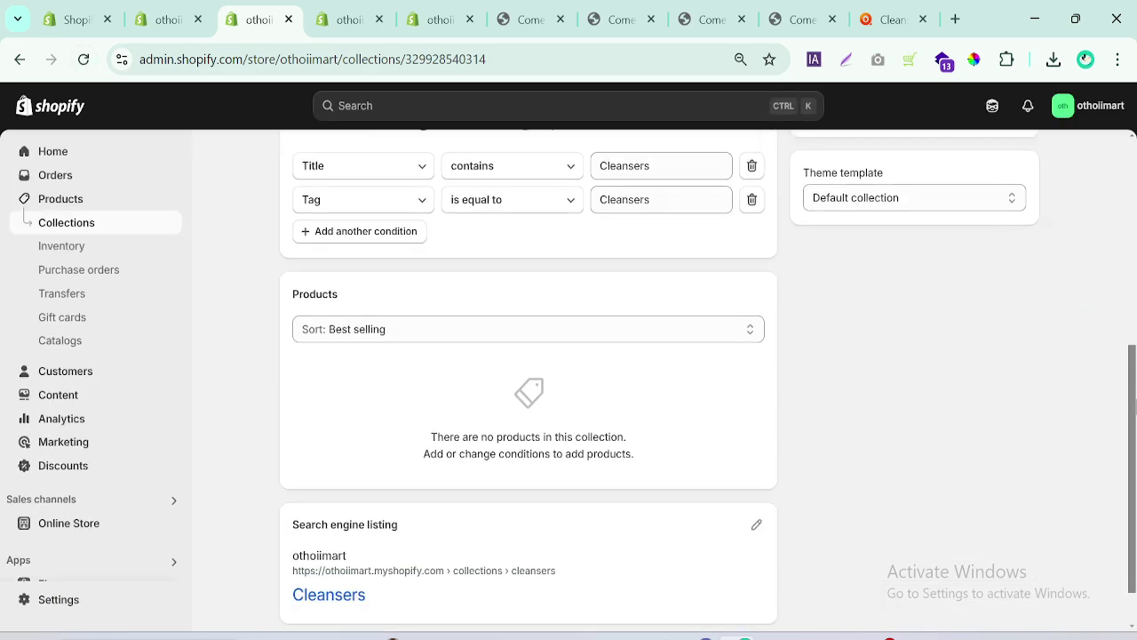
# Delete the Cleansers collection's tag condition, add it again as Tag is equal to Cleansers, and save the collection
pyautogui.click(752, 201)
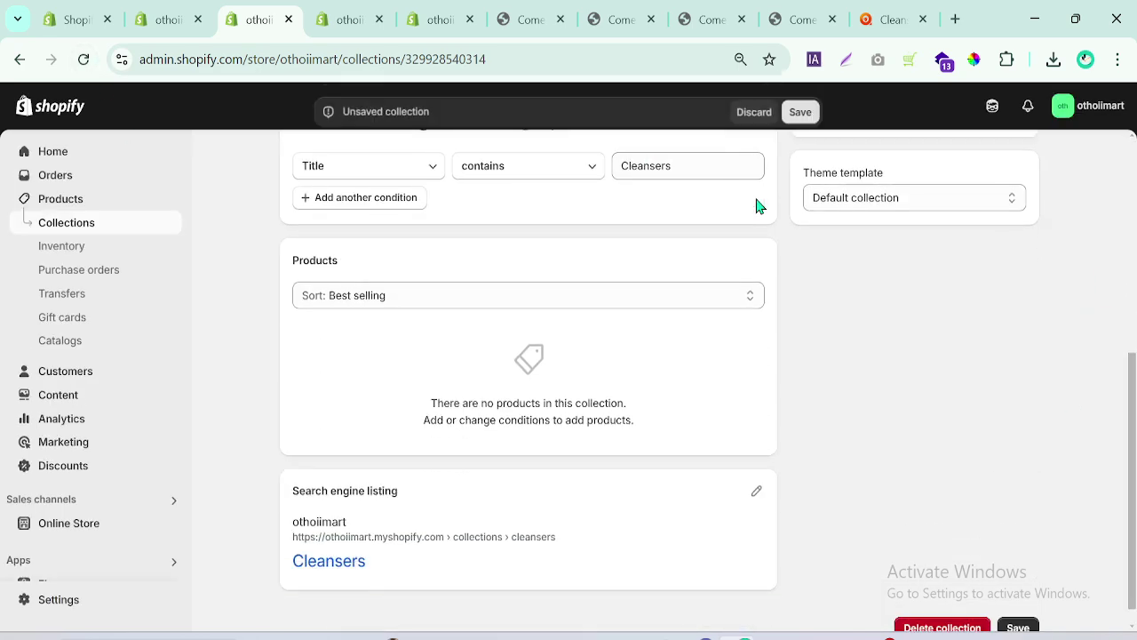
pyautogui.click(328, 202)
pyautogui.click(365, 203)
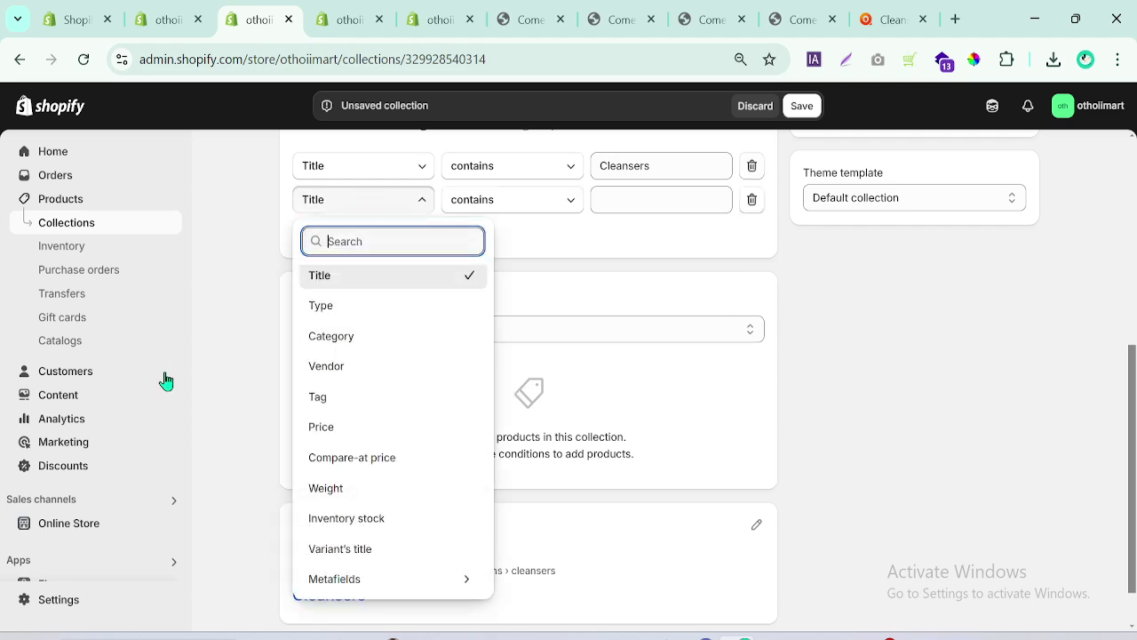
pyautogui.click(321, 402)
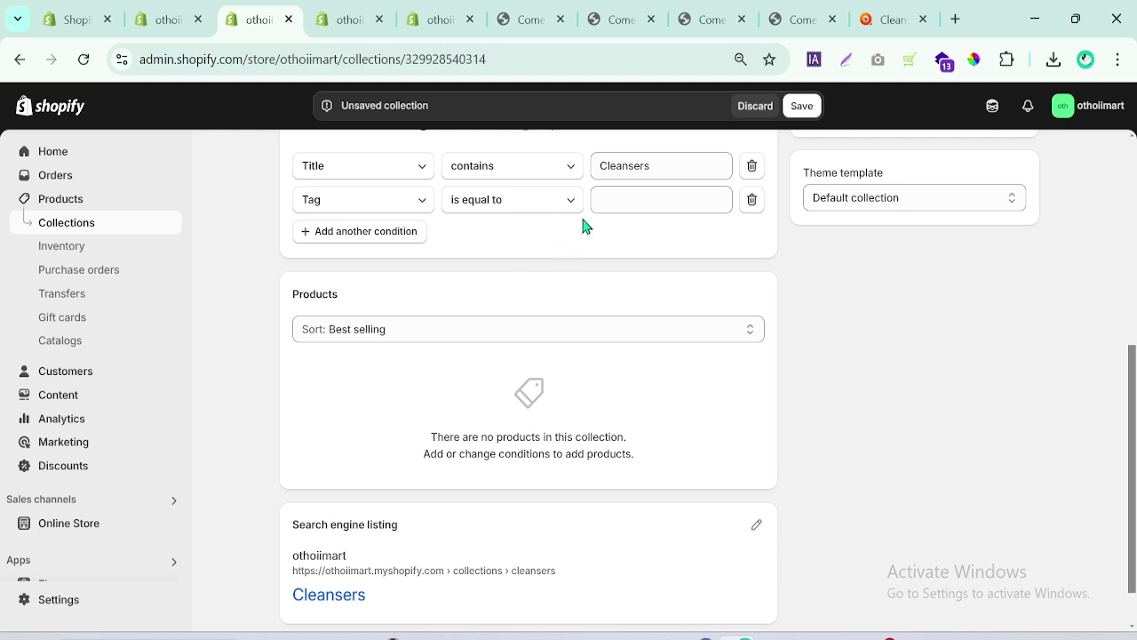
pyautogui.click(551, 213)
pyautogui.click(601, 194)
pyautogui.click(613, 198)
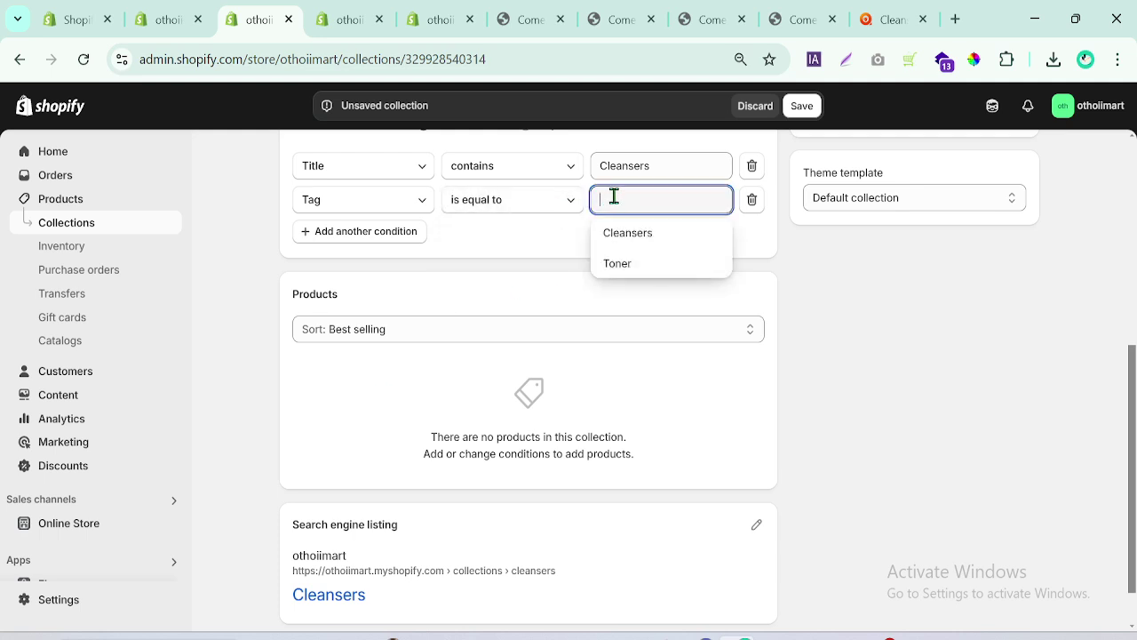
pyautogui.click(627, 232)
pyautogui.click(798, 107)
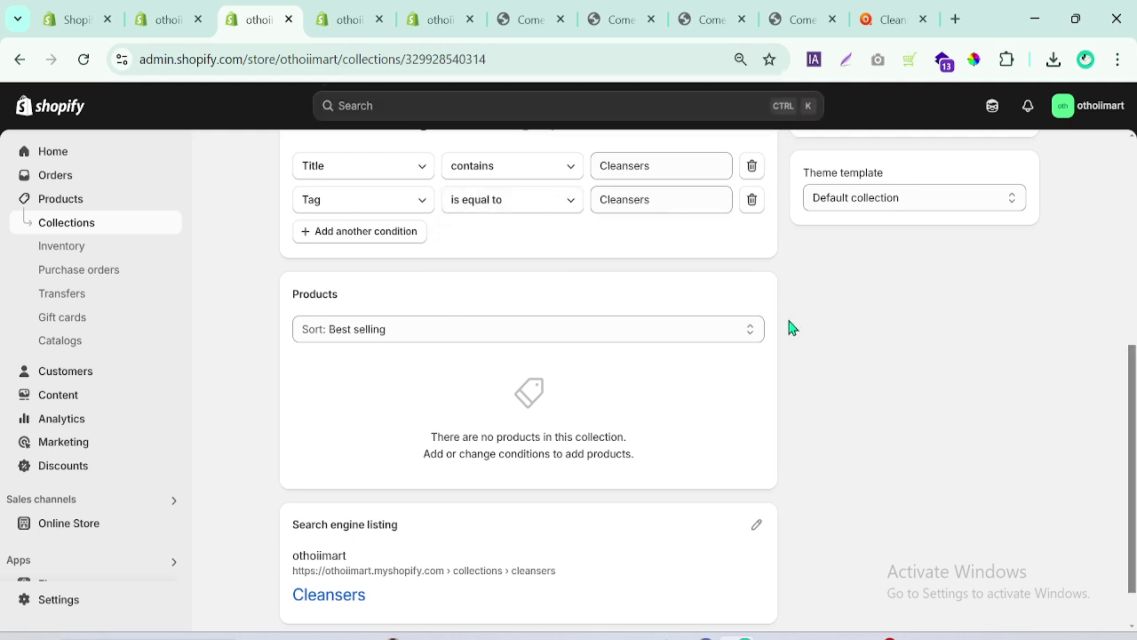
# Add a second condition, Tag is equal to Cleansers, to the Serum collection, save it and reload its product list
pyautogui.click(81, 59)
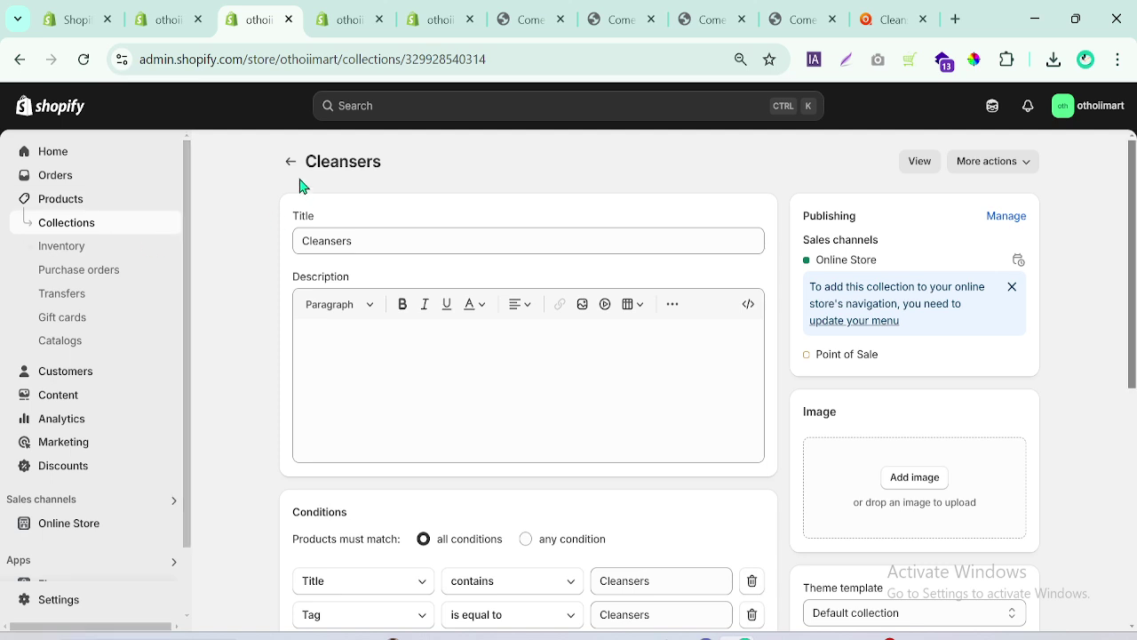
pyautogui.click(292, 162)
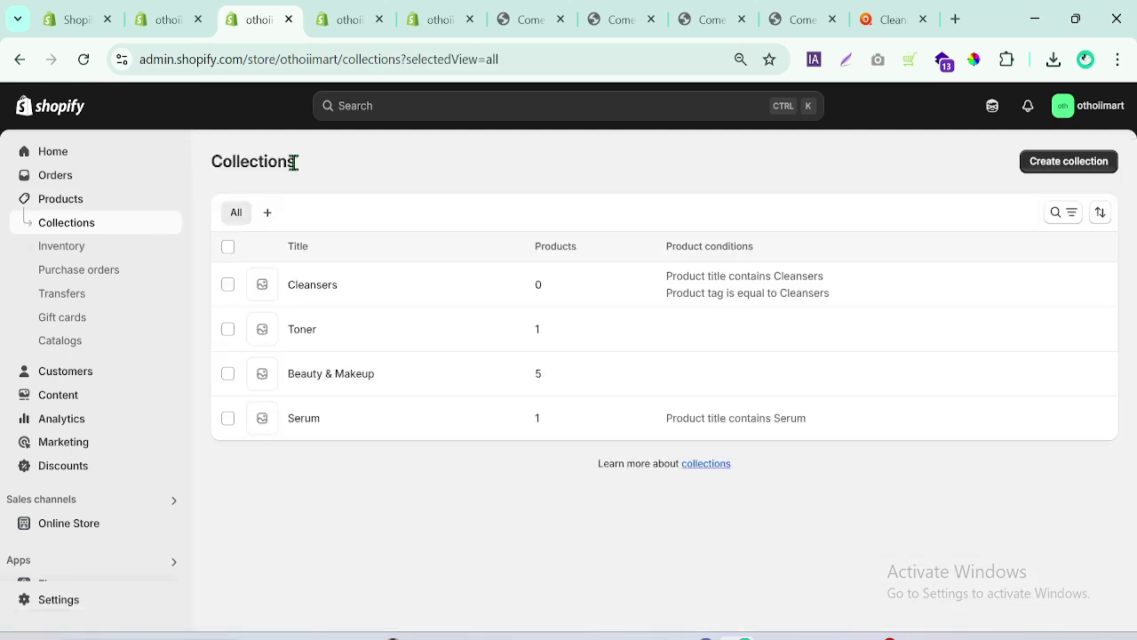
pyautogui.click(300, 419)
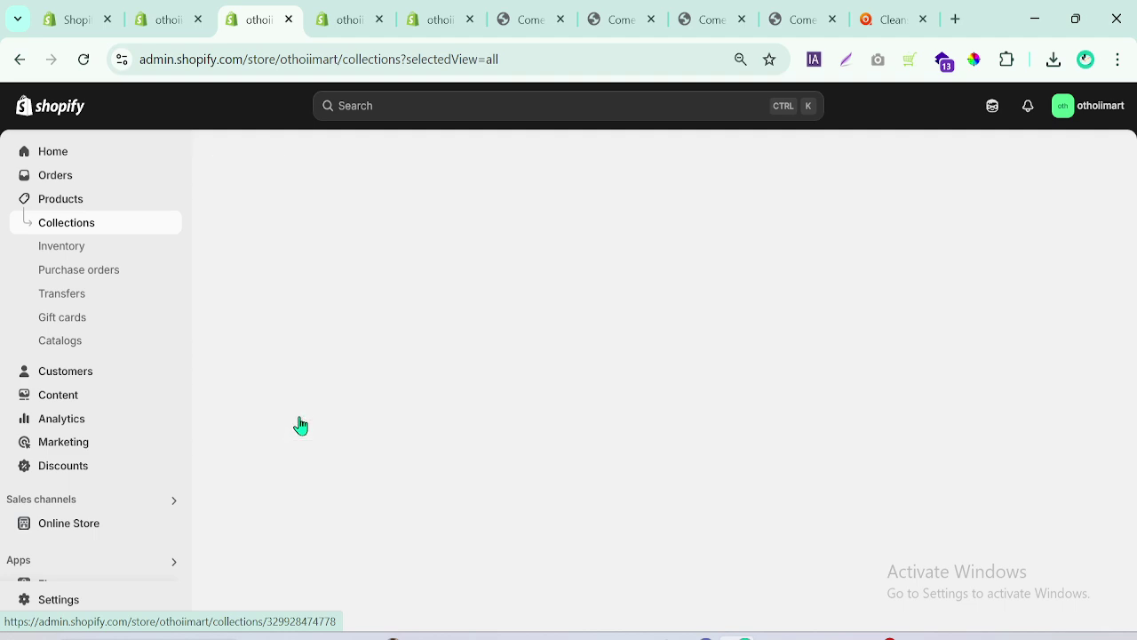
pyautogui.scroll(-3, 515, 387)
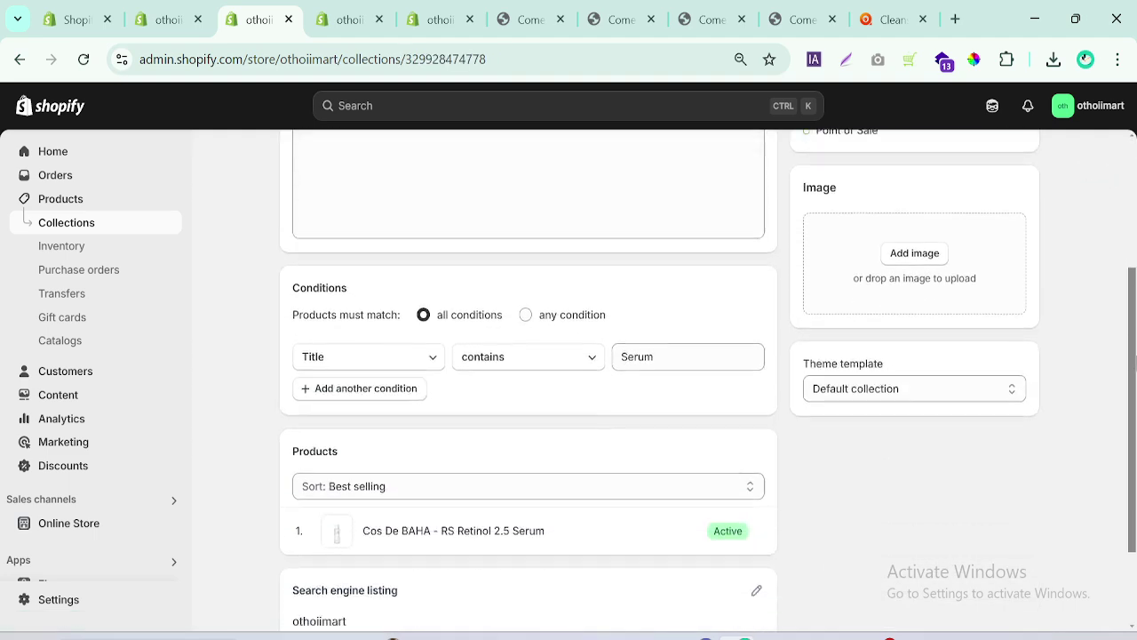
pyautogui.click(366, 311)
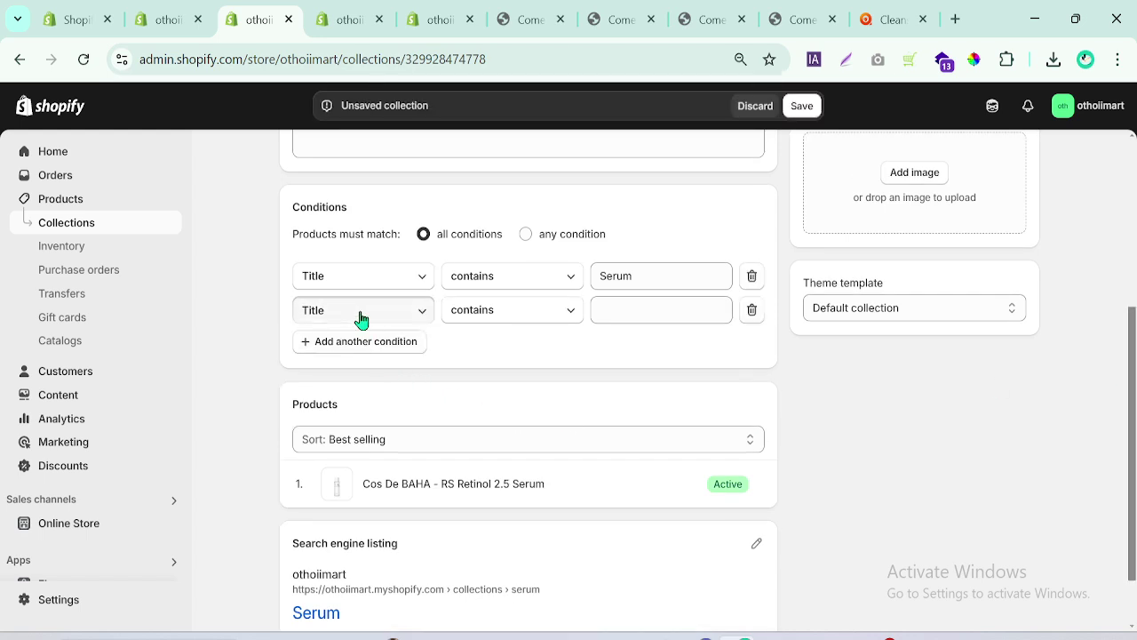
pyautogui.click(362, 313)
pyautogui.click(321, 506)
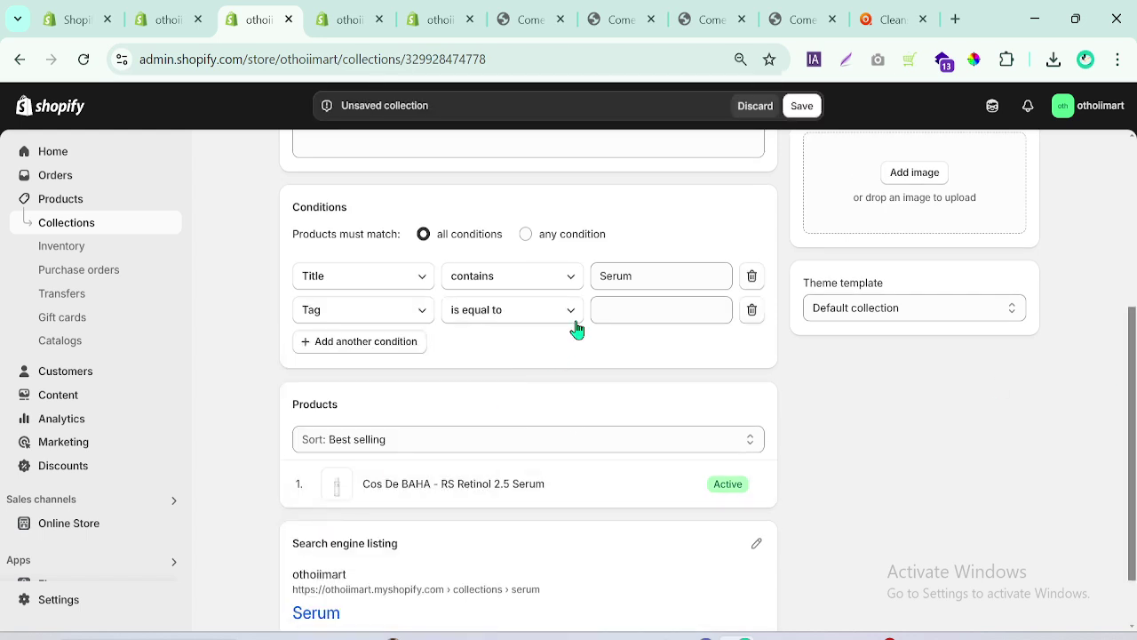
pyautogui.click(615, 309)
pyautogui.click(643, 347)
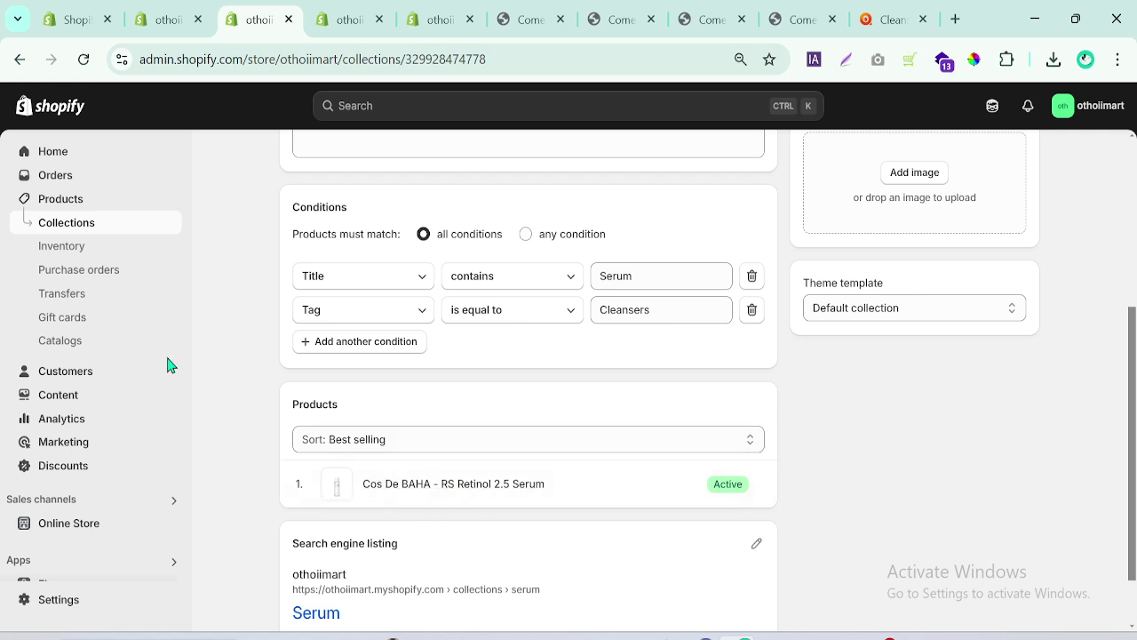
pyautogui.click(81, 59)
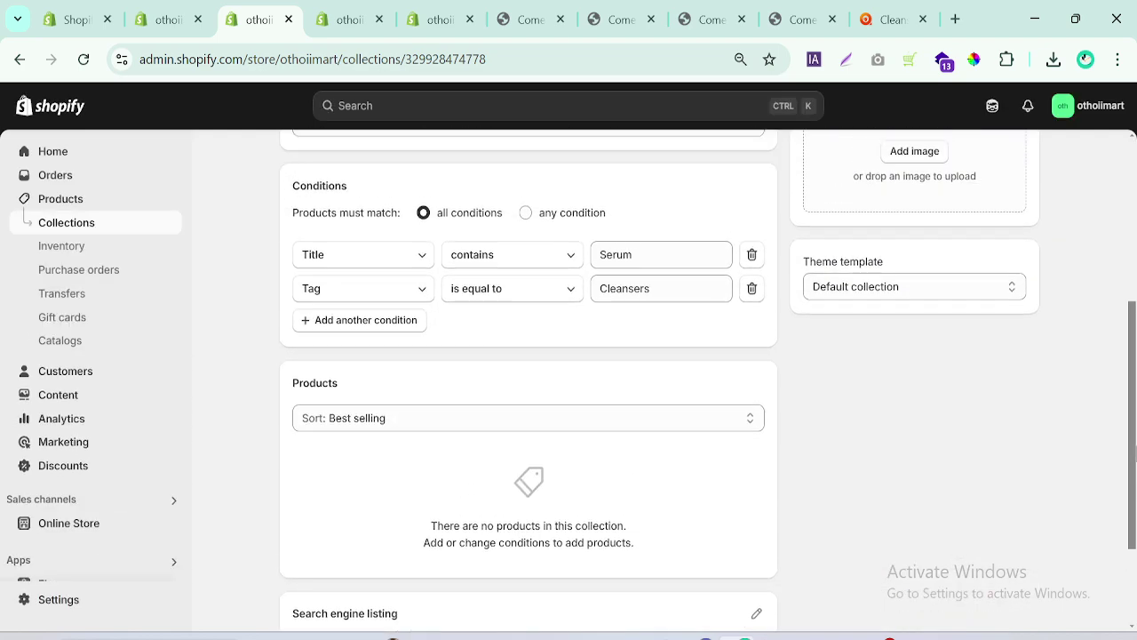
# Set the Serum collection to match any condition, save it, then reload and check its product list
pyautogui.click(525, 229)
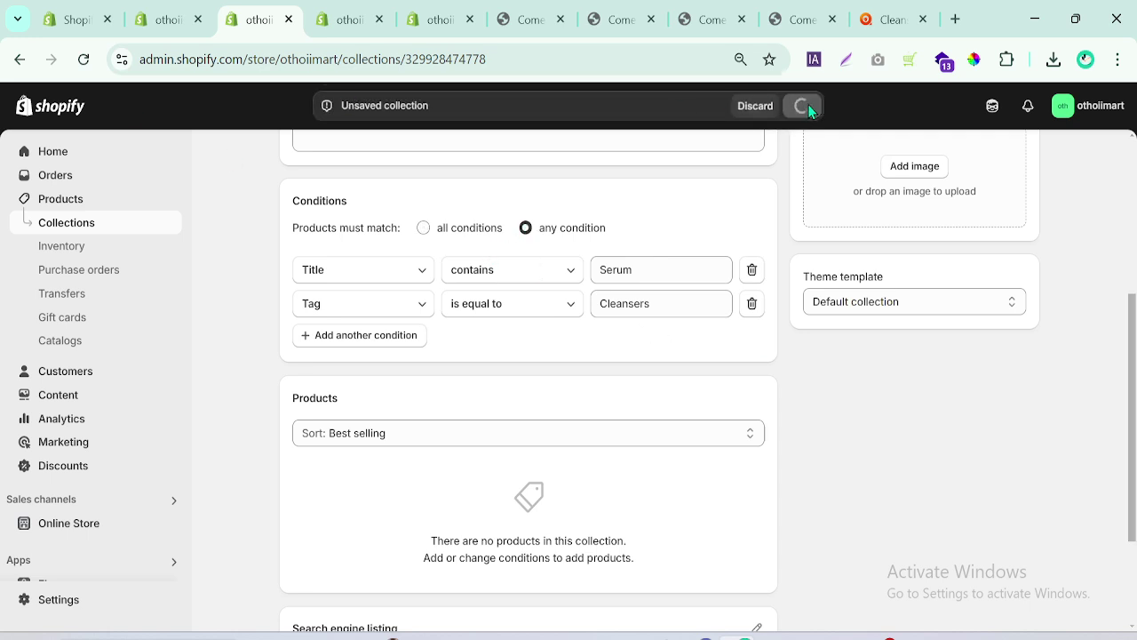
pyautogui.click(85, 60)
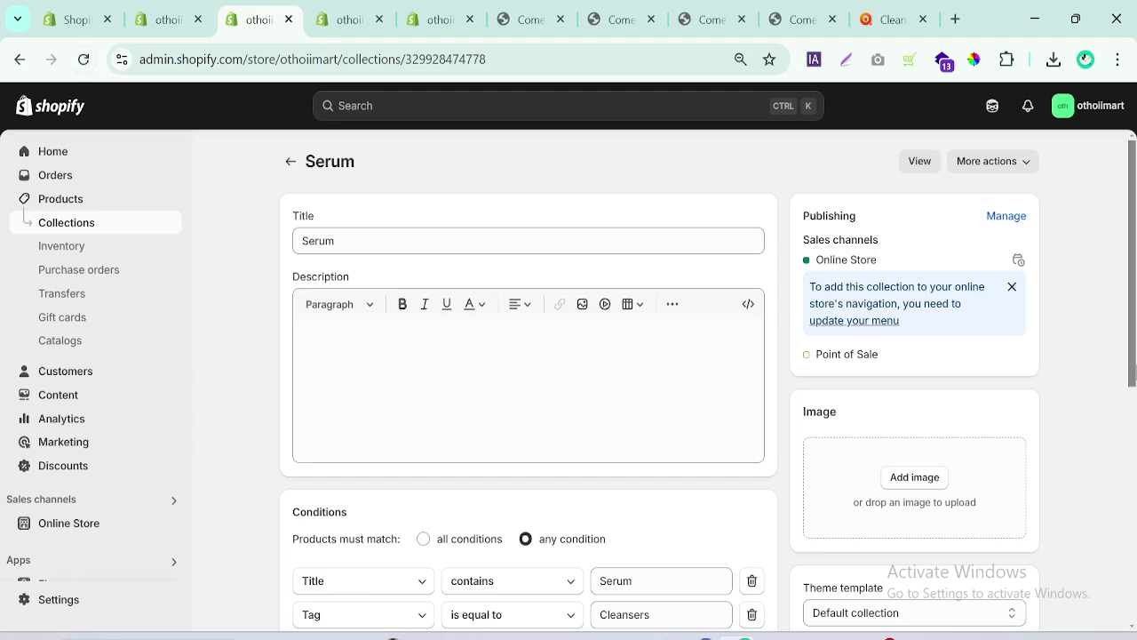
pyautogui.moveTo(1132, 319); pyautogui.dragTo(1131, 515)
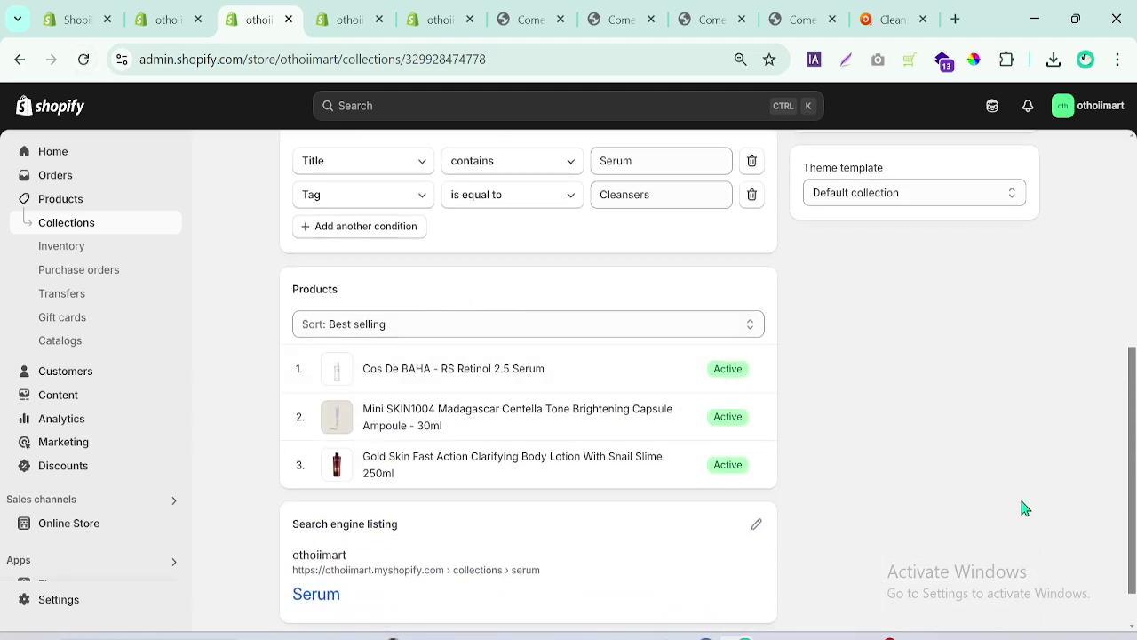
pyautogui.moveTo(1134, 469); pyautogui.dragTo(1135, 413)
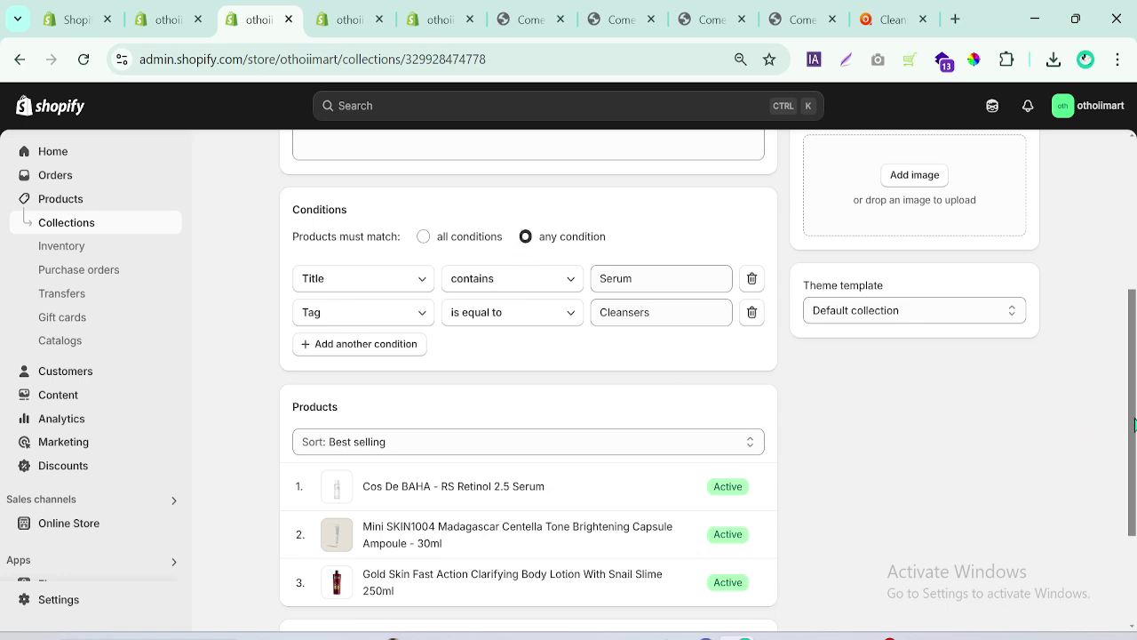
pyautogui.moveTo(1134, 425); pyautogui.dragTo(1134, 480)
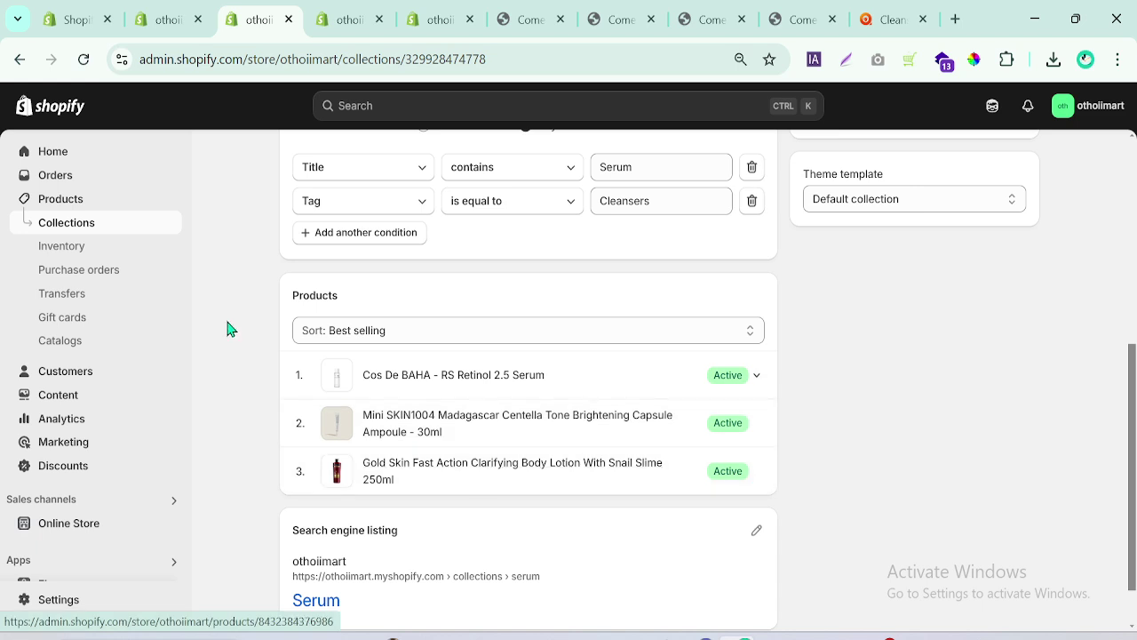
# Set the Cleansers collection to match any condition, save it, then reload and check its conditions and products
pyautogui.click(67, 223)
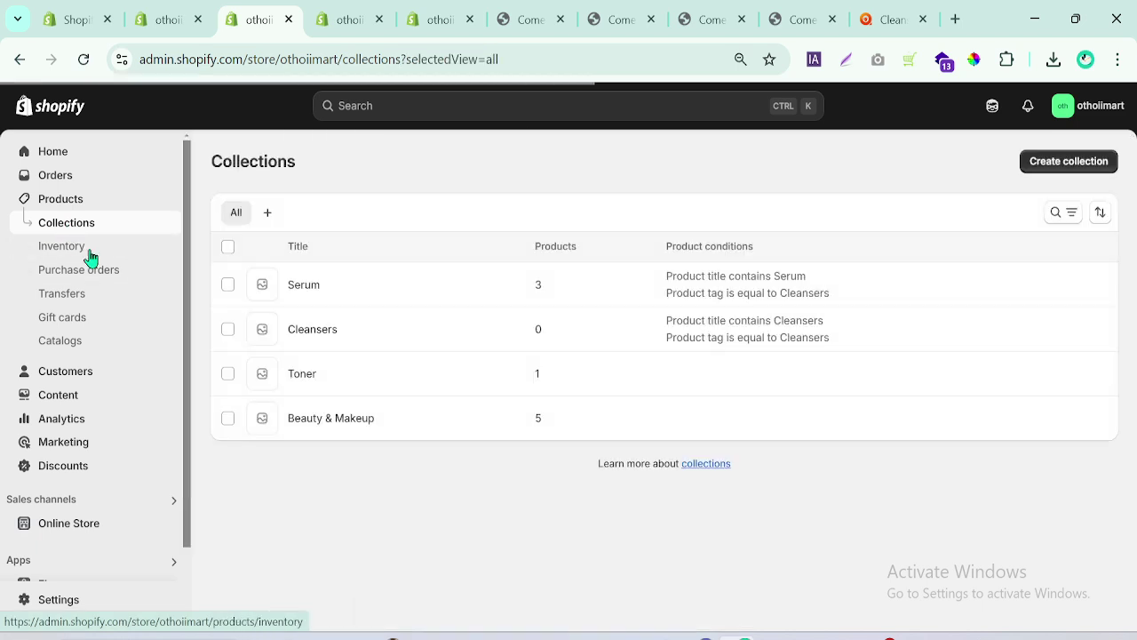
pyautogui.click(317, 333)
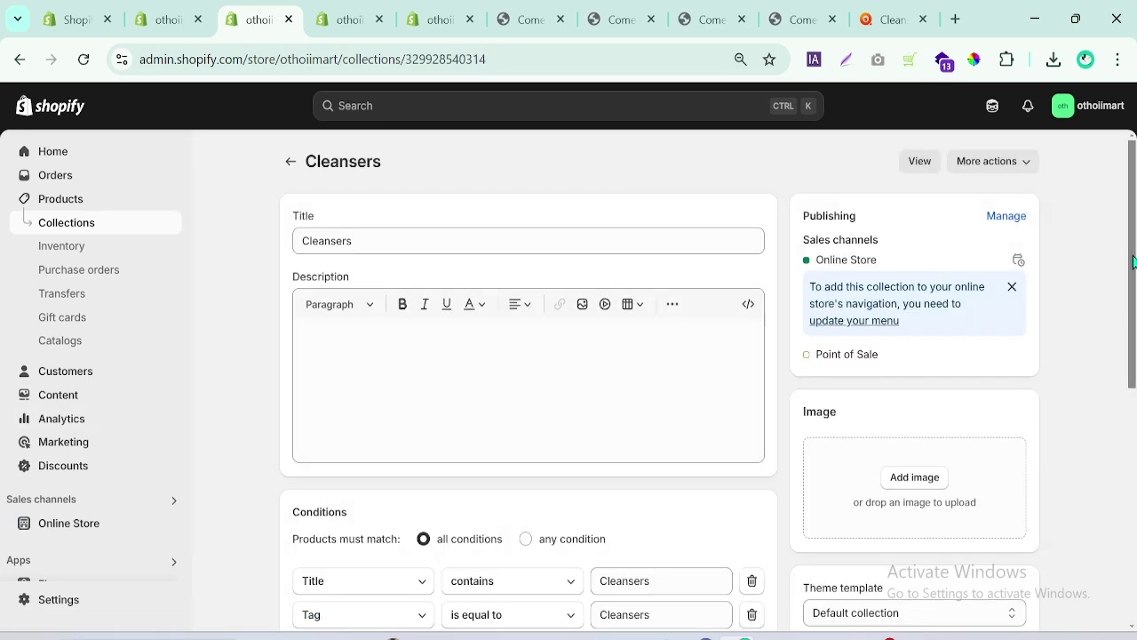
pyautogui.scroll(-4, 1121, 398)
pyautogui.scroll(-1, 1121, 398)
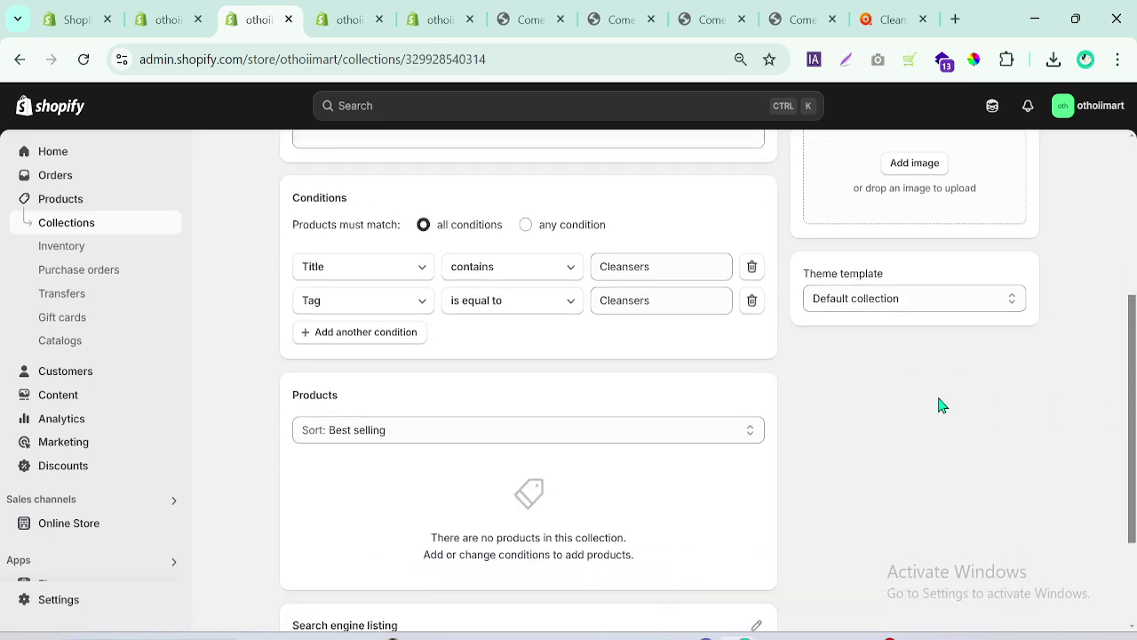
pyautogui.click(525, 224)
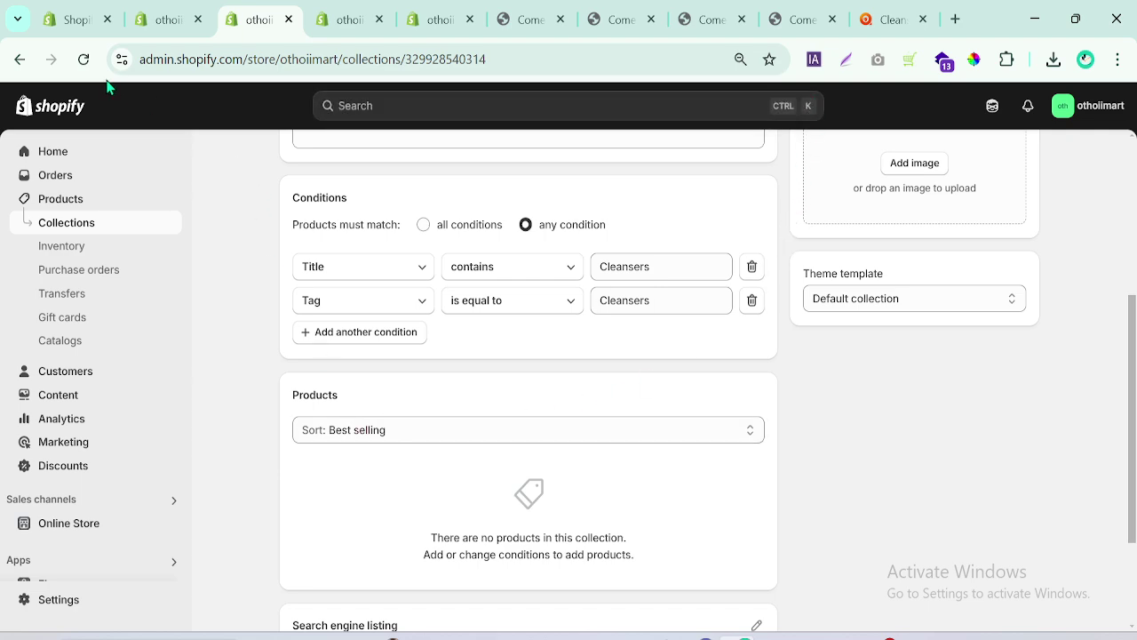
pyautogui.click(82, 60)
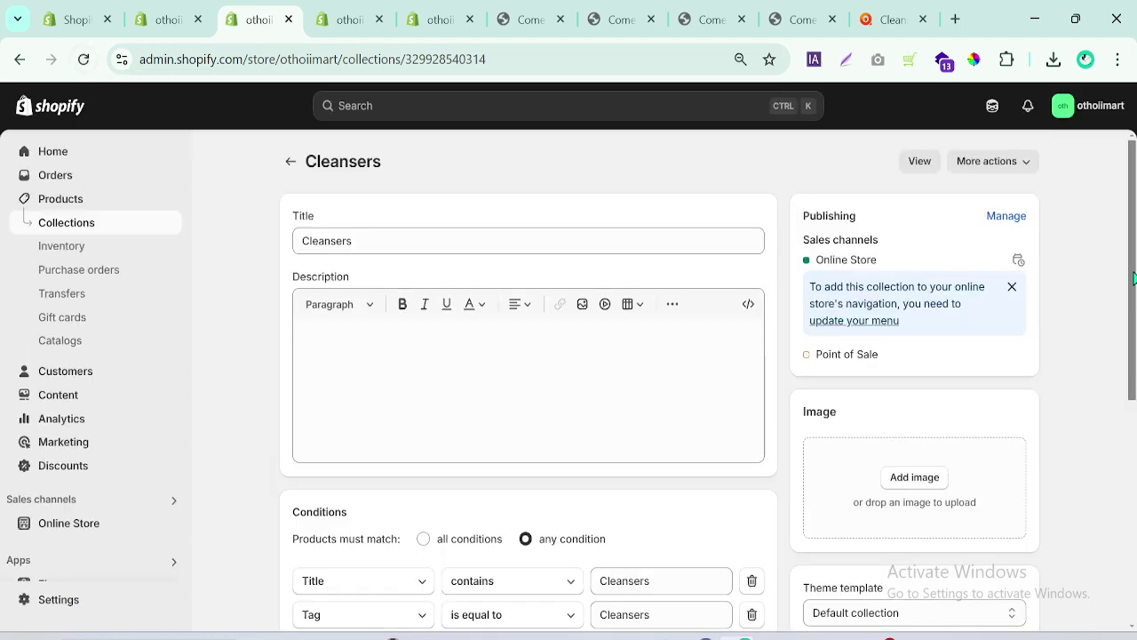
pyautogui.scroll(-4, 477, 449)
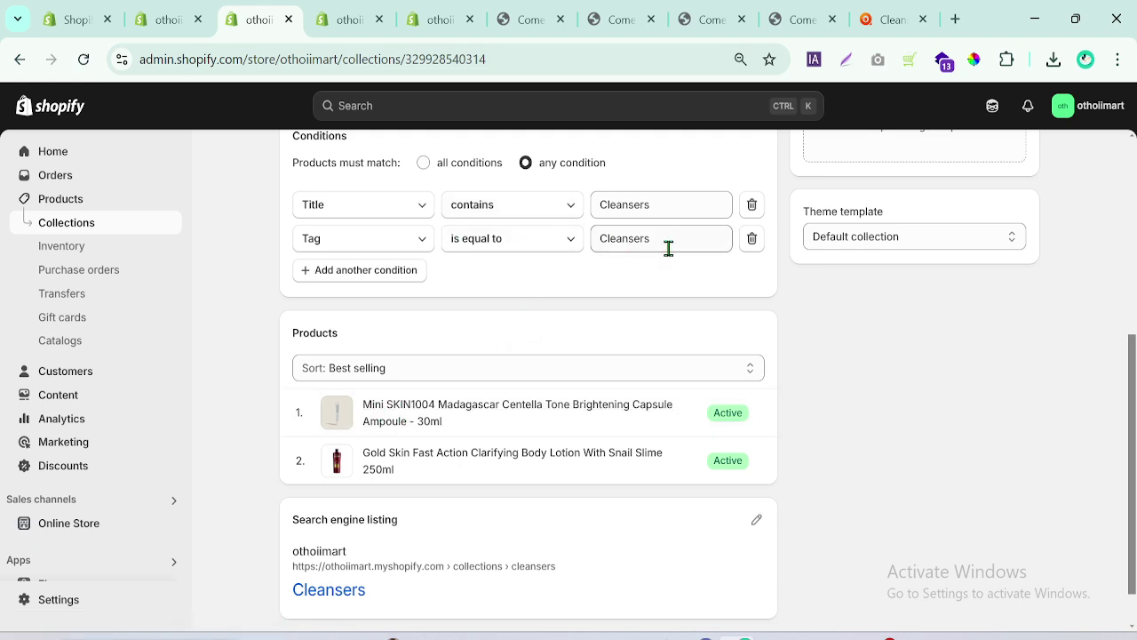
pyautogui.moveTo(602, 238); pyautogui.dragTo(622, 238)
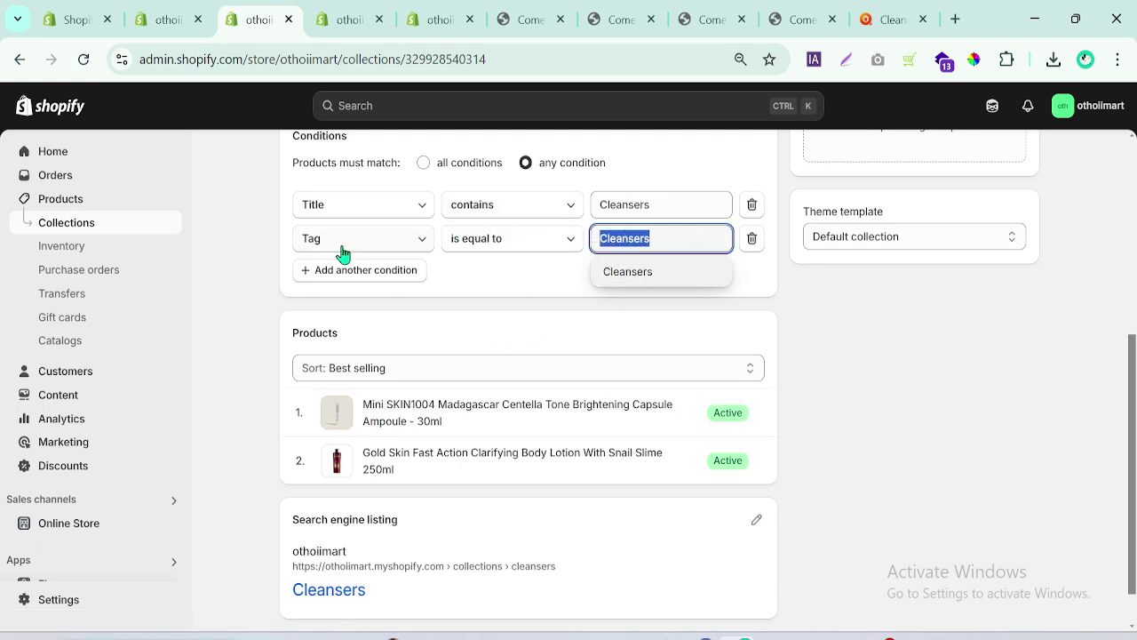
# Reload the storefront's Cleansers collection page and check which products it lists
pyautogui.click(770, 16)
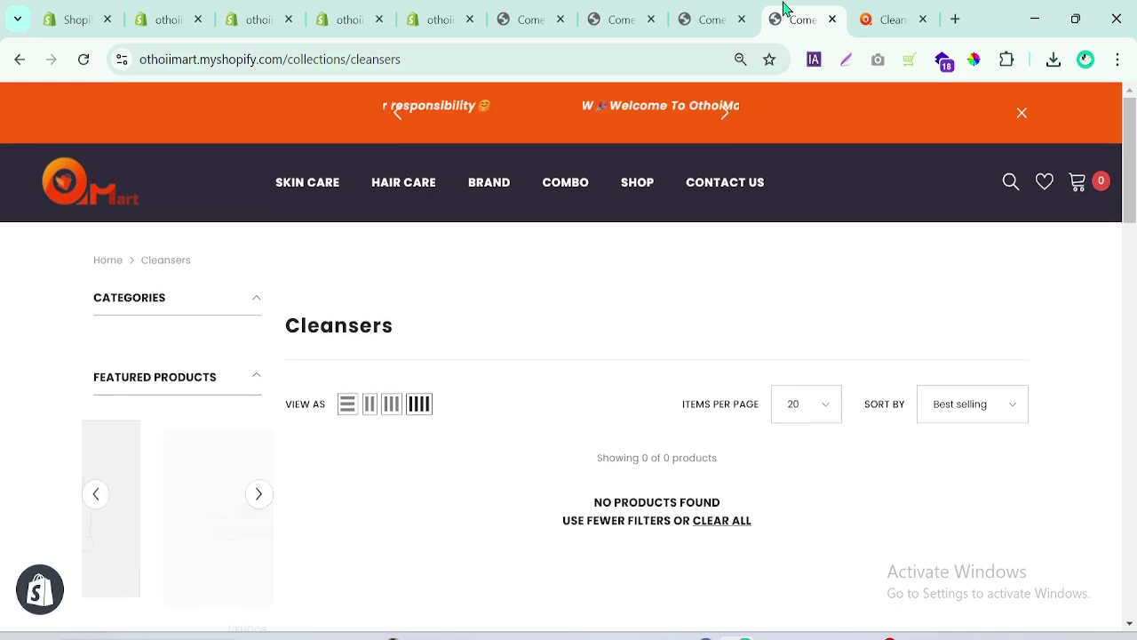
pyautogui.click(82, 60)
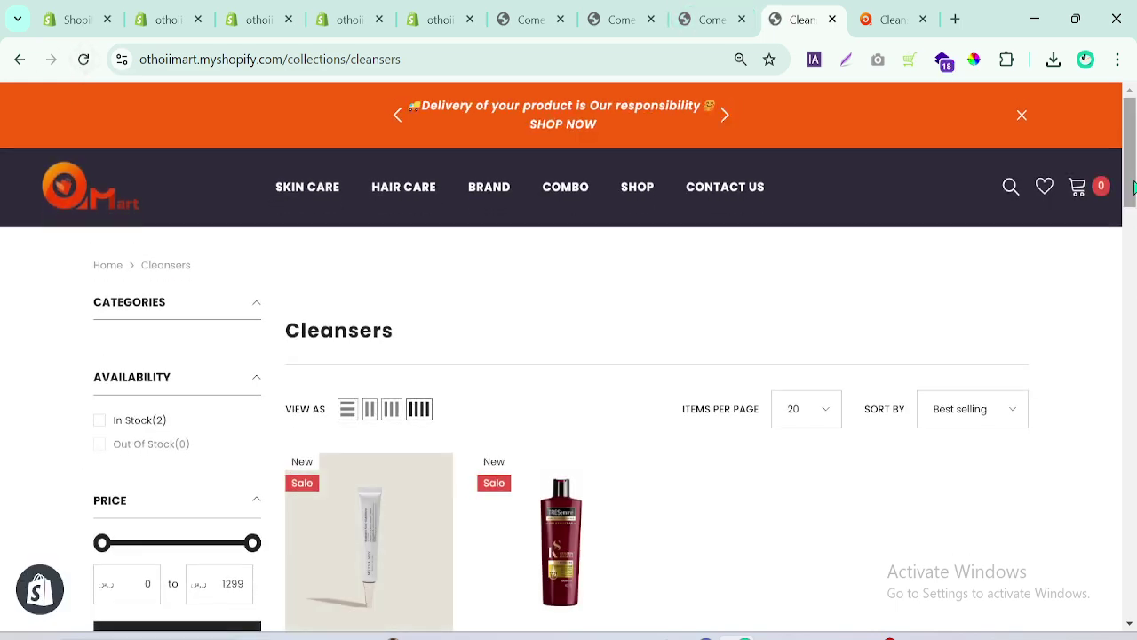
pyautogui.moveTo(1133, 169); pyautogui.dragTo(1134, 218)
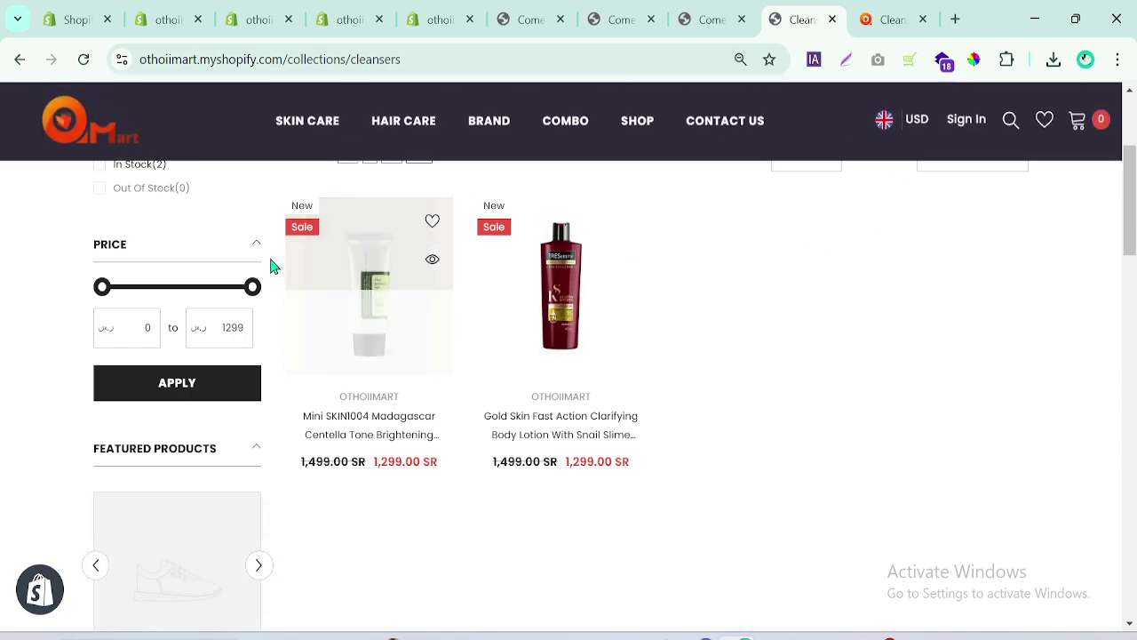
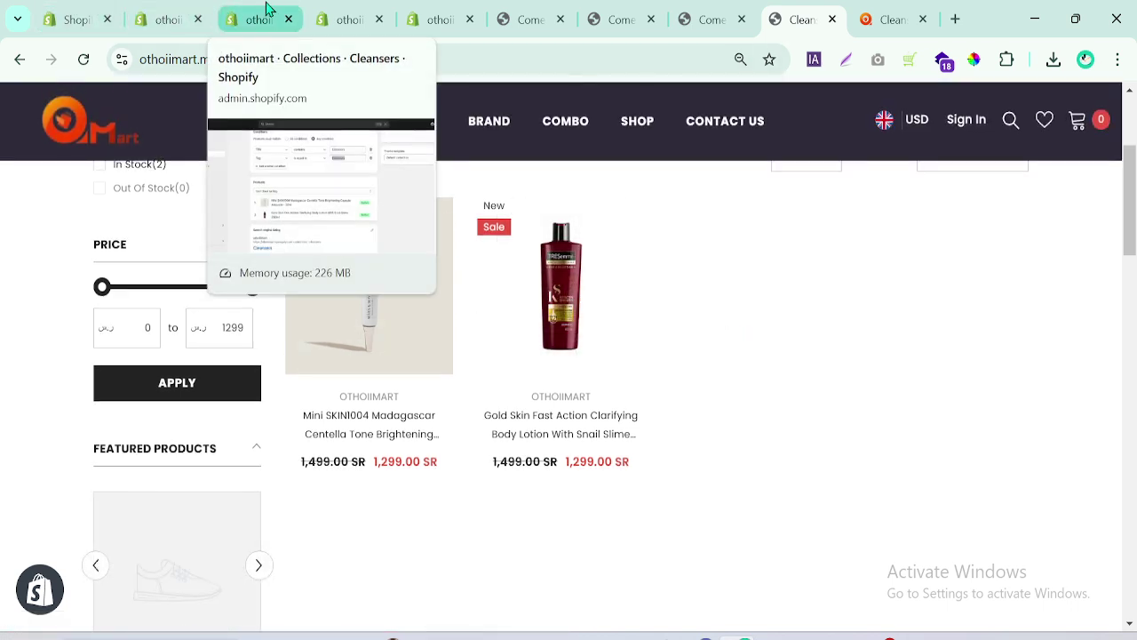
# Open the Cos De BAHA - RS Retinol 2.5 Serum product from the store admin's product list and check its collections and tags
pyautogui.click(267, 19)
pyautogui.click(35, 203)
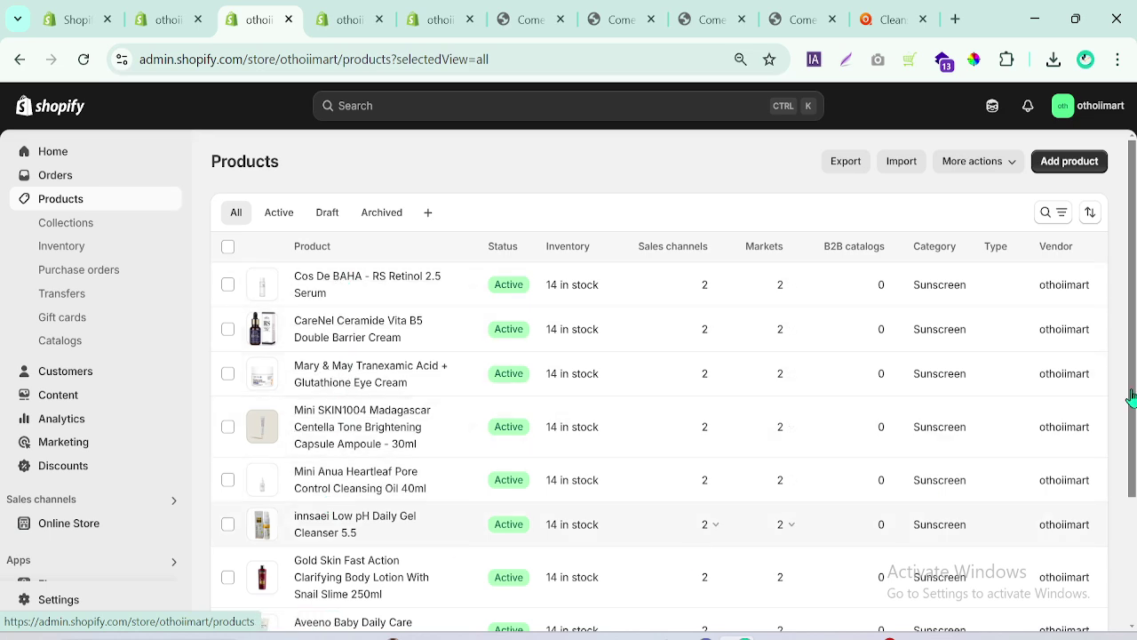
pyautogui.scroll(-2, 1132, 240)
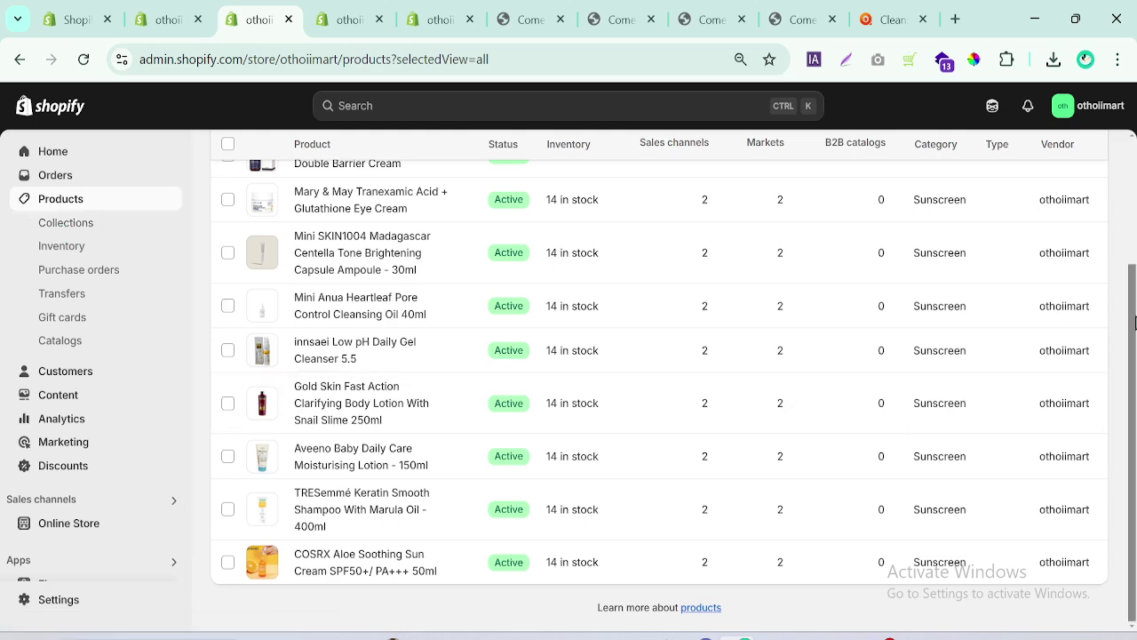
pyautogui.scroll(3, 693, 302)
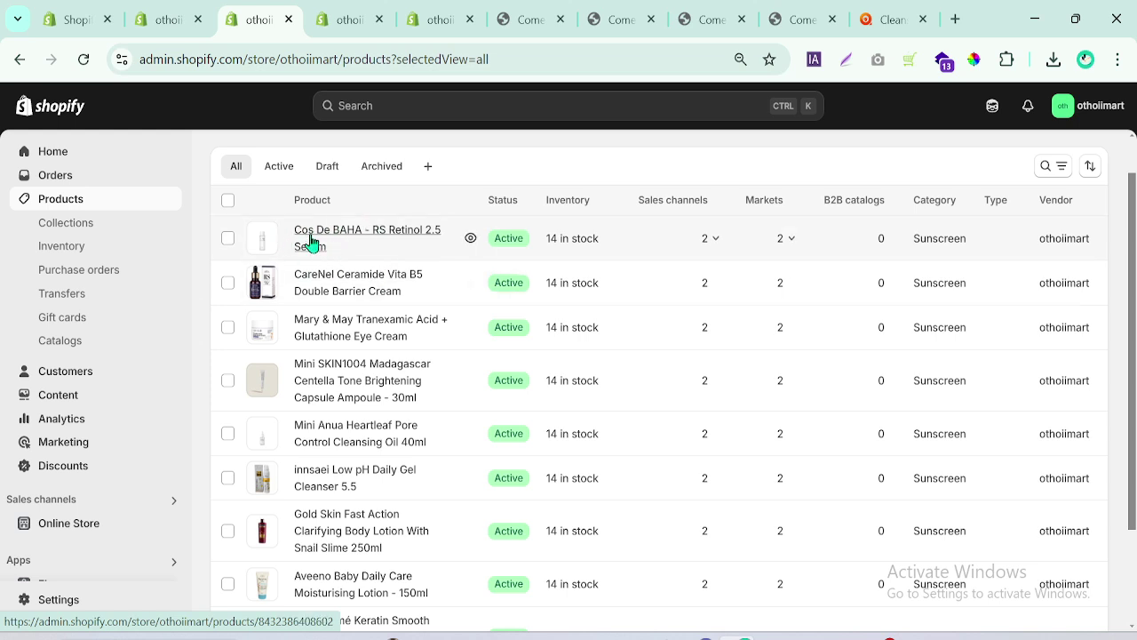
pyautogui.click(311, 244)
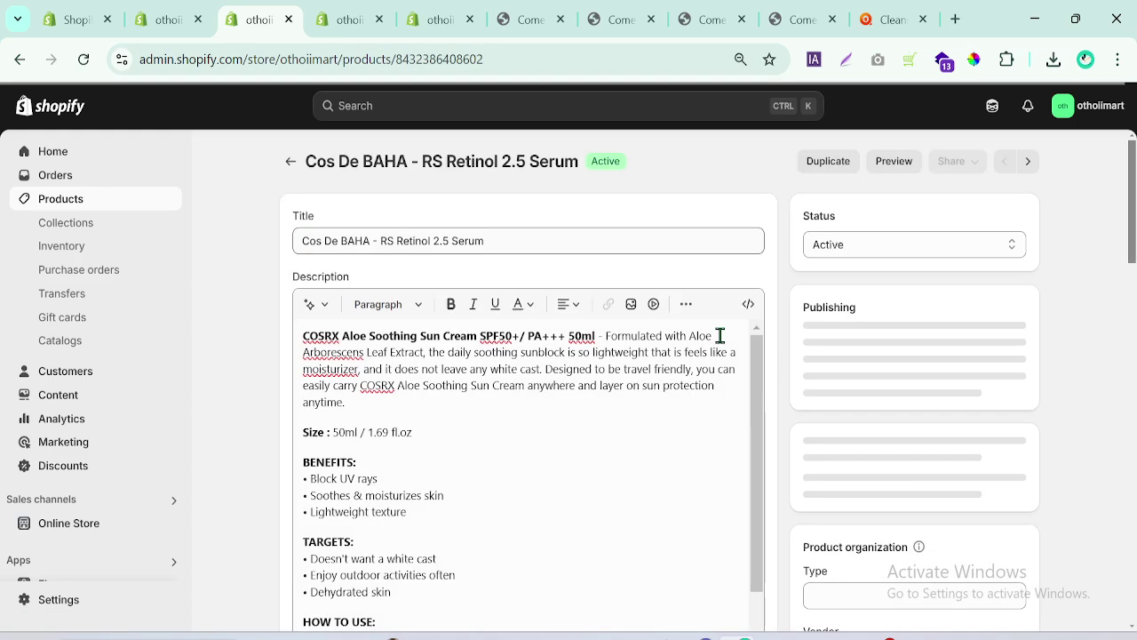
pyautogui.scroll(-4, 1131, 257)
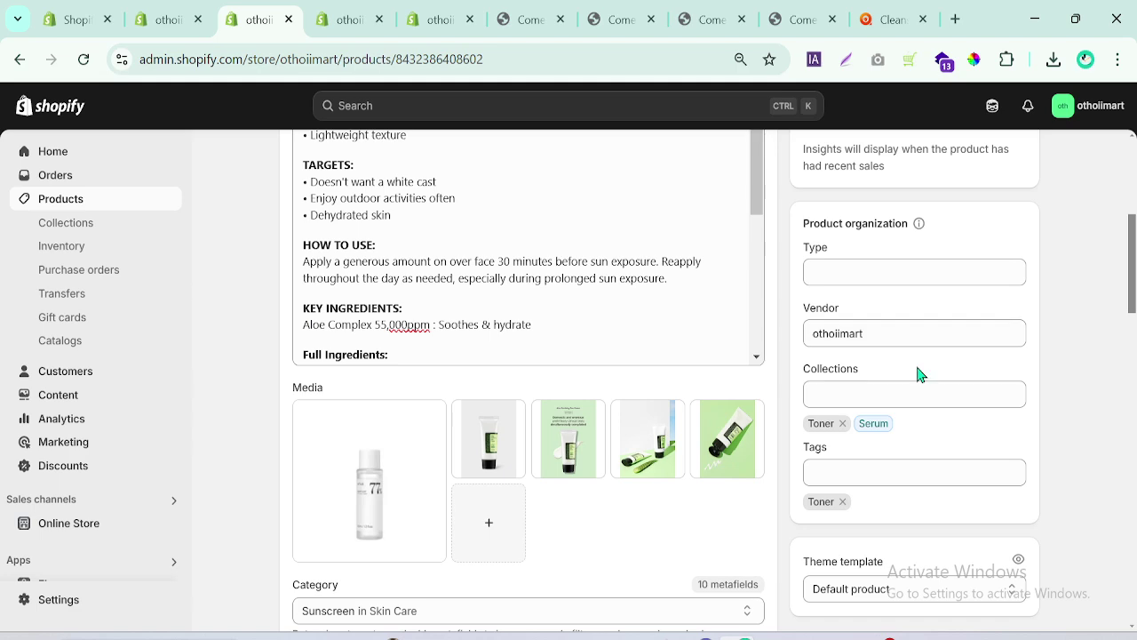
pyautogui.moveTo(1132, 289); pyautogui.dragTo(1133, 204)
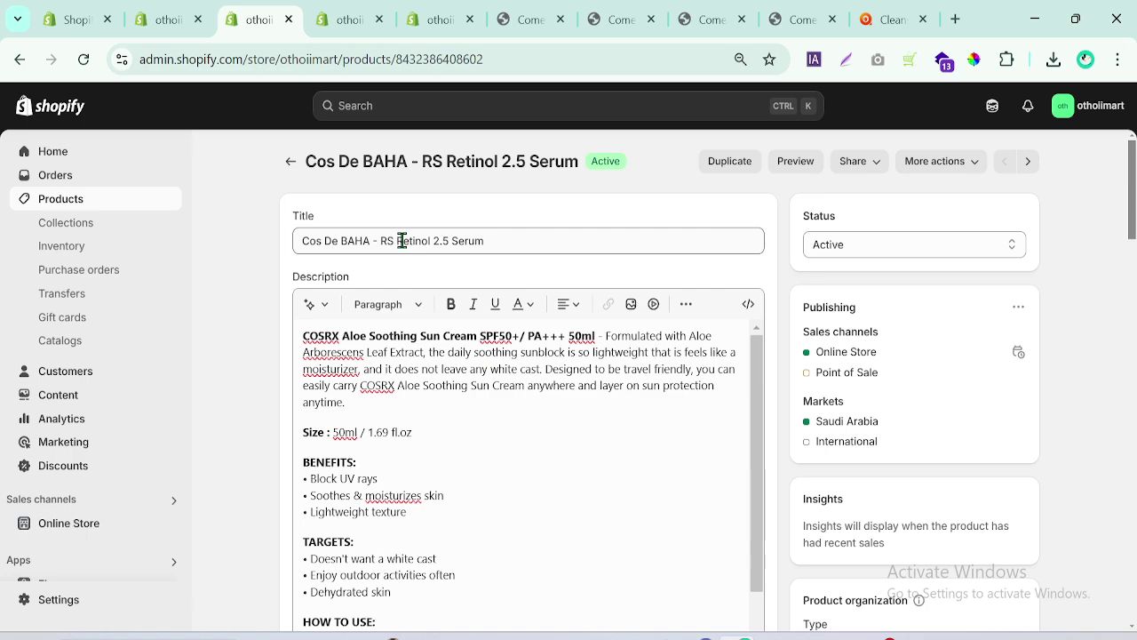
# Compare the serum product's title wording with its tags and assigned collections
pyautogui.moveTo(340, 239); pyautogui.dragTo(272, 261)
pyautogui.click(325, 233)
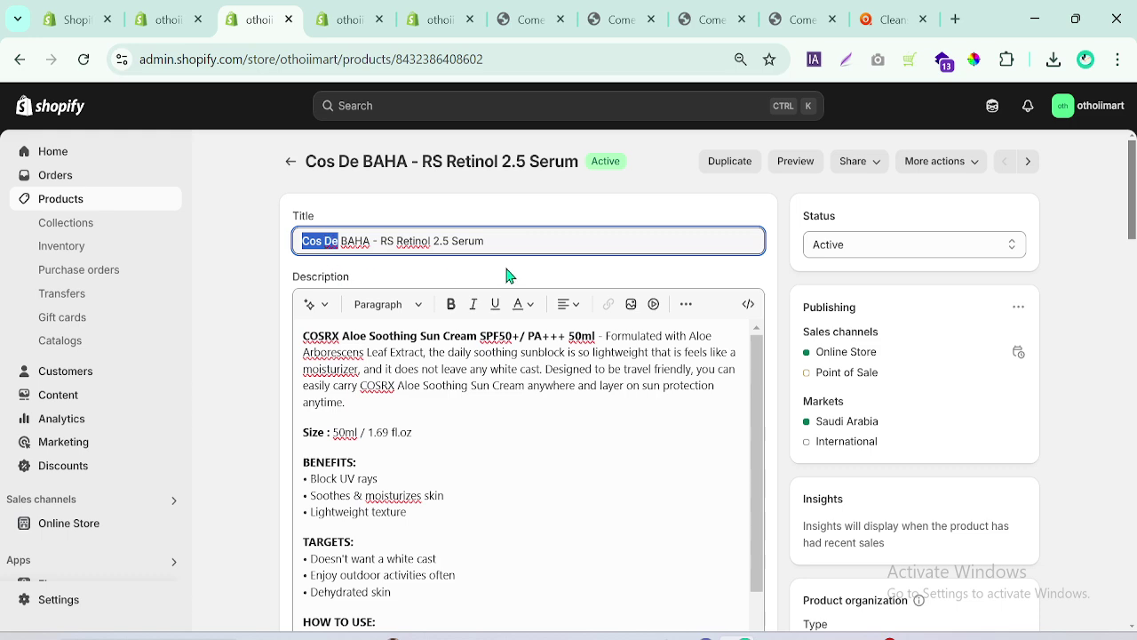
pyautogui.click(504, 234)
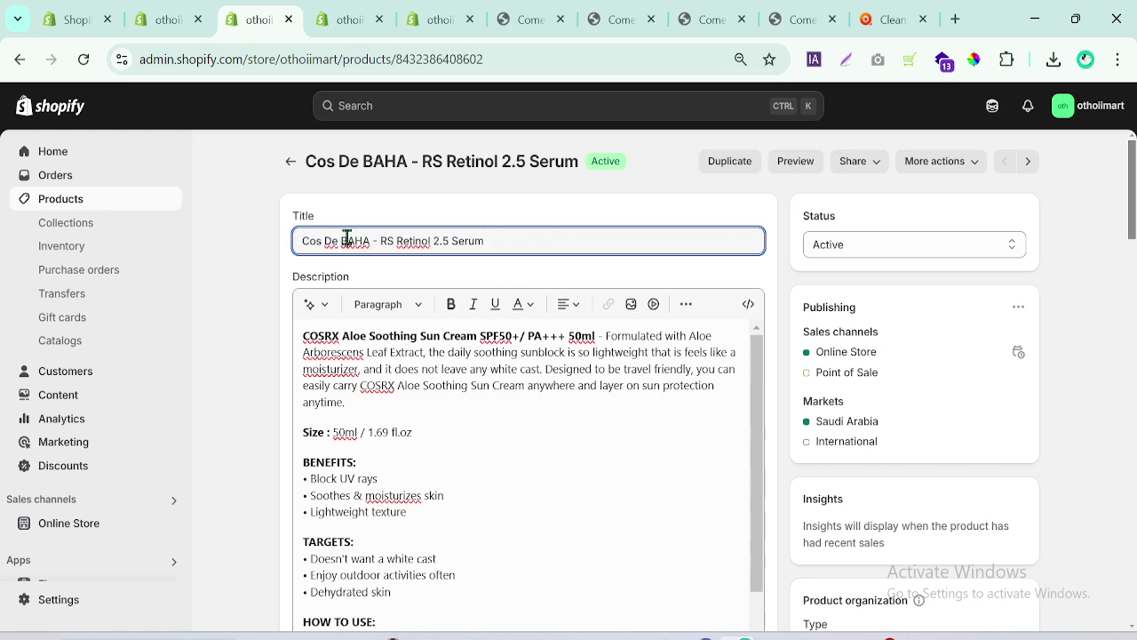
pyautogui.moveTo(347, 240); pyautogui.dragTo(293, 249)
pyautogui.click(1117, 252)
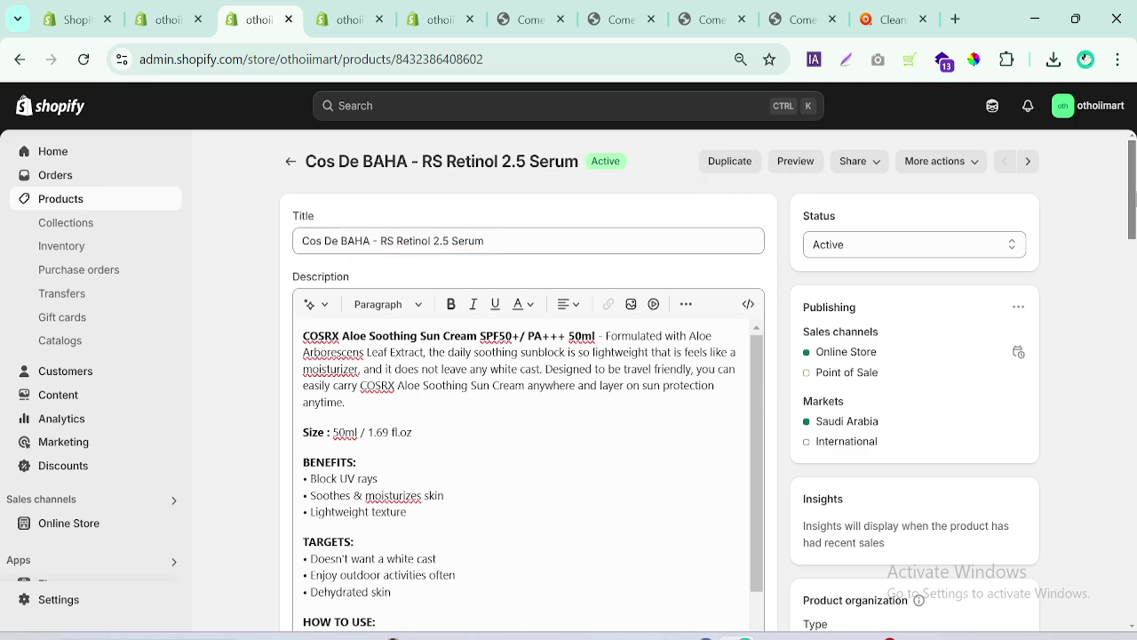
pyautogui.moveTo(1134, 200); pyautogui.dragTo(1135, 276)
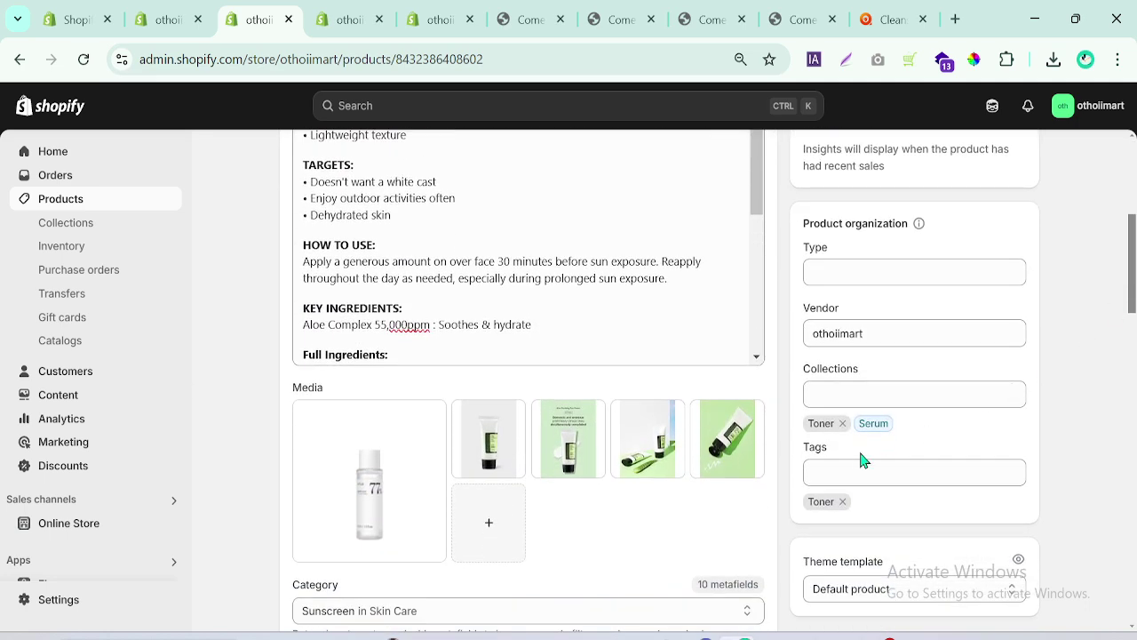
pyautogui.click(848, 472)
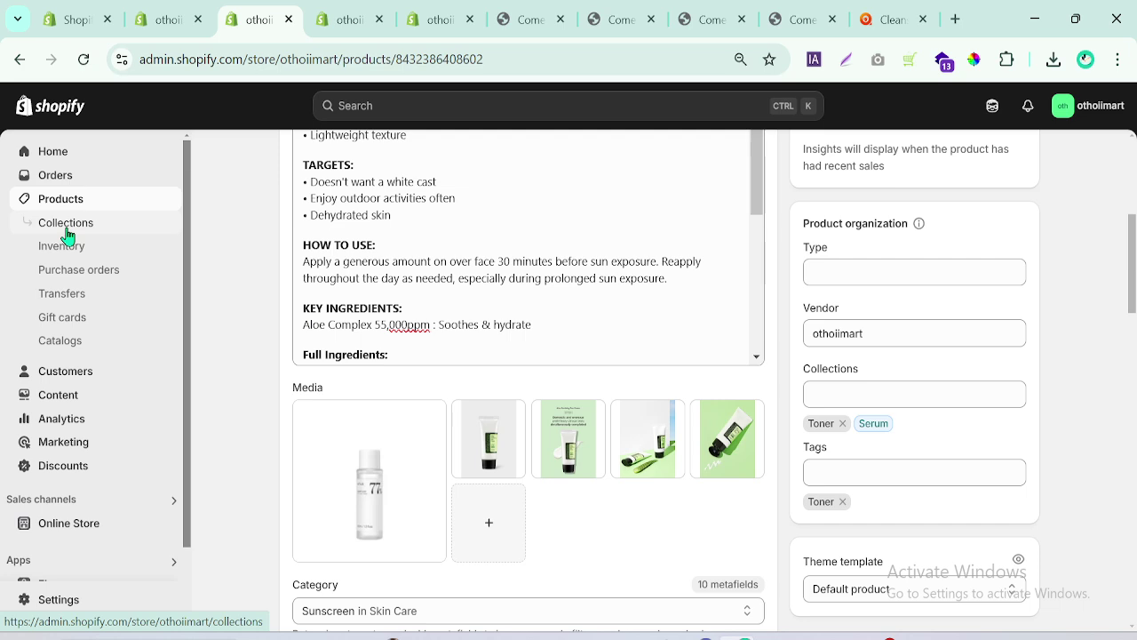
# Switch to othoimart.com, open its home page and examine the Shop by Categories and New Arrival sections
pyautogui.click(896, 16)
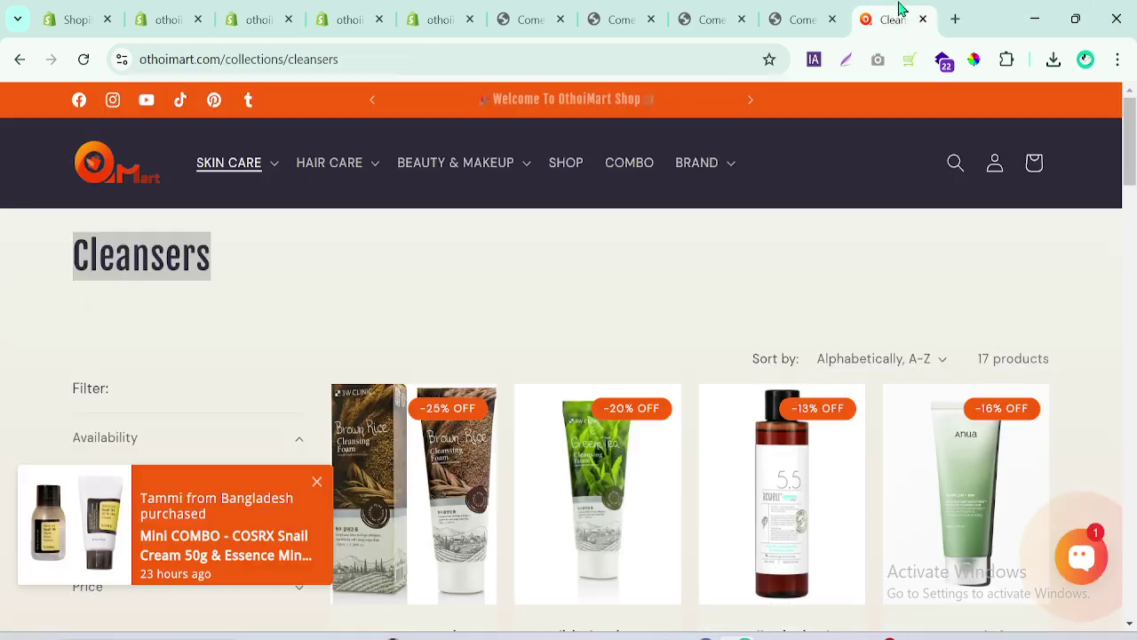
pyautogui.click(123, 178)
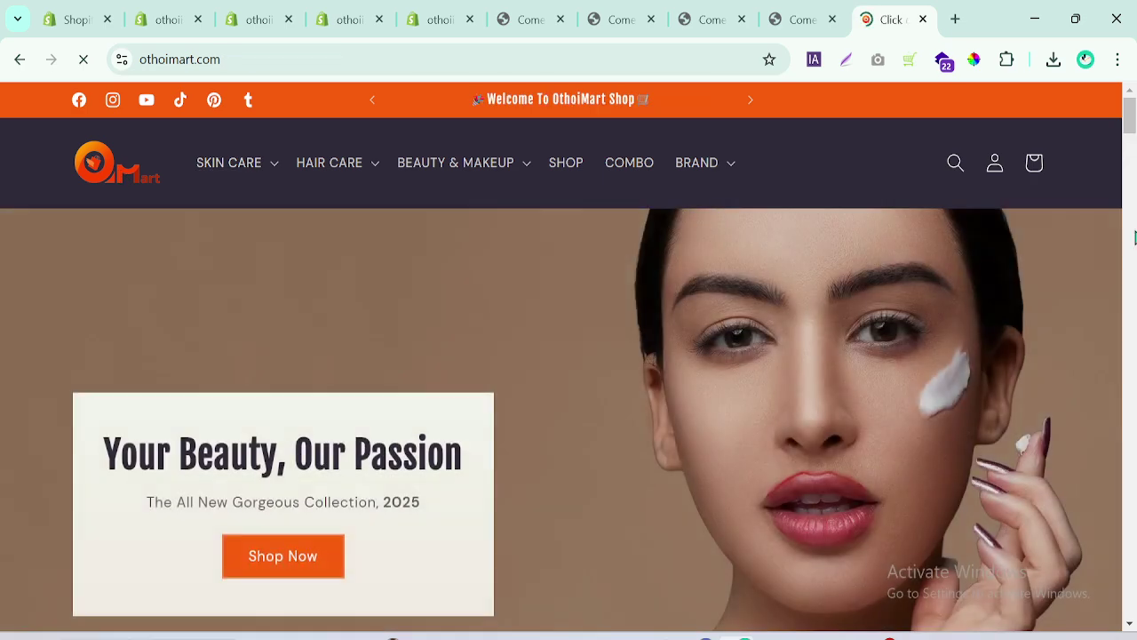
pyautogui.scroll(-8, 1128, 133)
pyautogui.scroll(-5, 1135, 209)
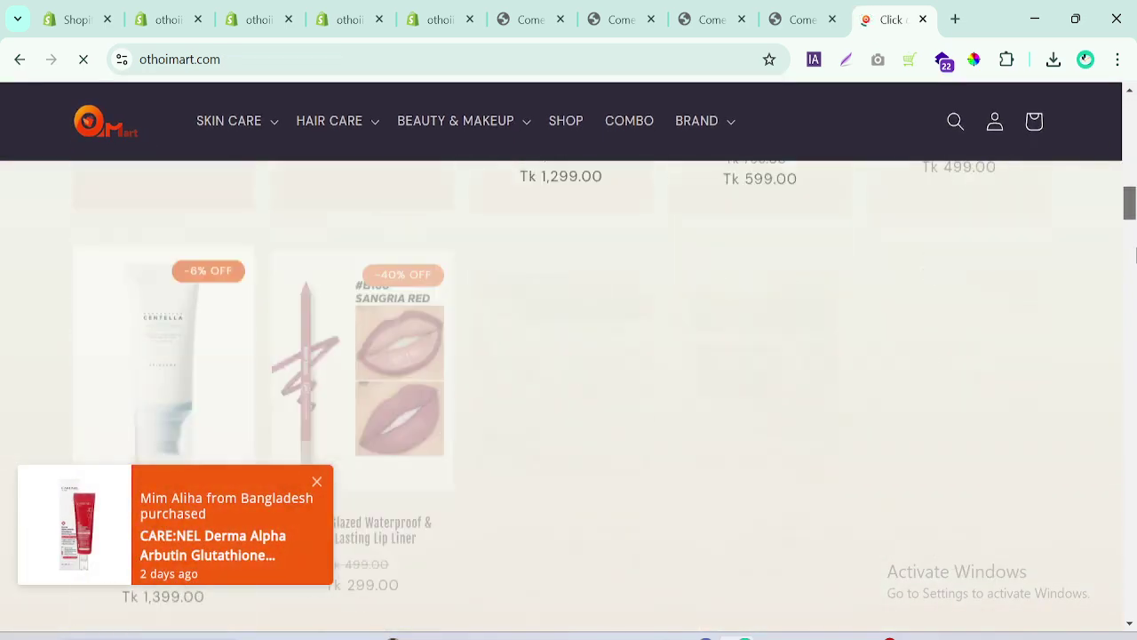
pyautogui.scroll(6, 1136, 195)
pyautogui.scroll(6, 1134, 190)
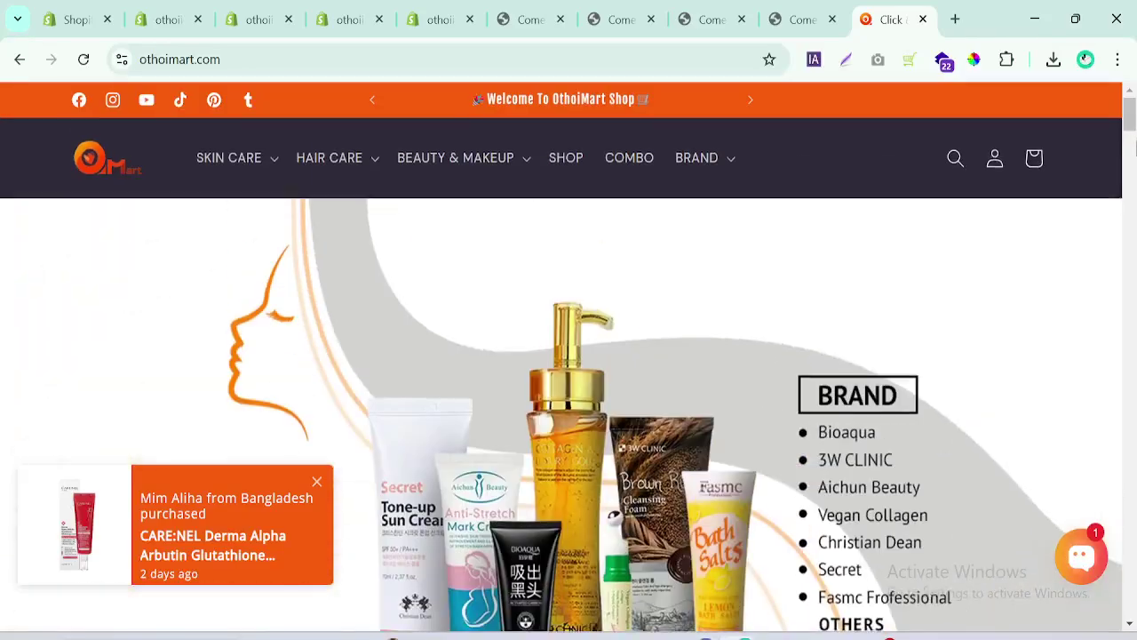
pyautogui.scroll(-7, 1134, 196)
pyautogui.scroll(-2, 1135, 195)
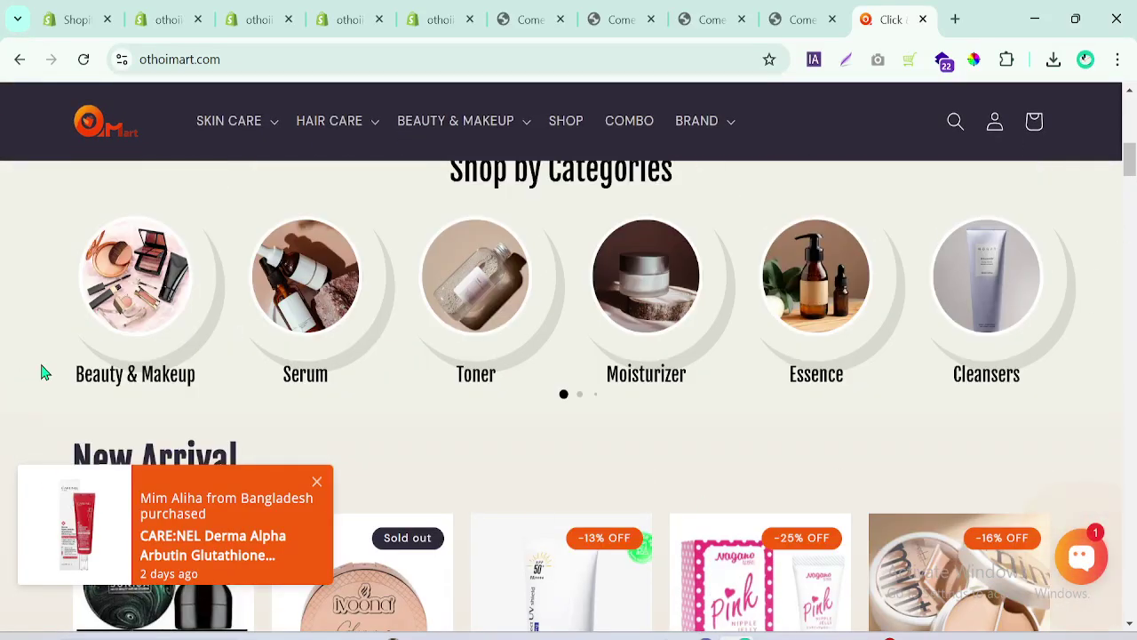
pyautogui.scroll(-4, 1132, 165)
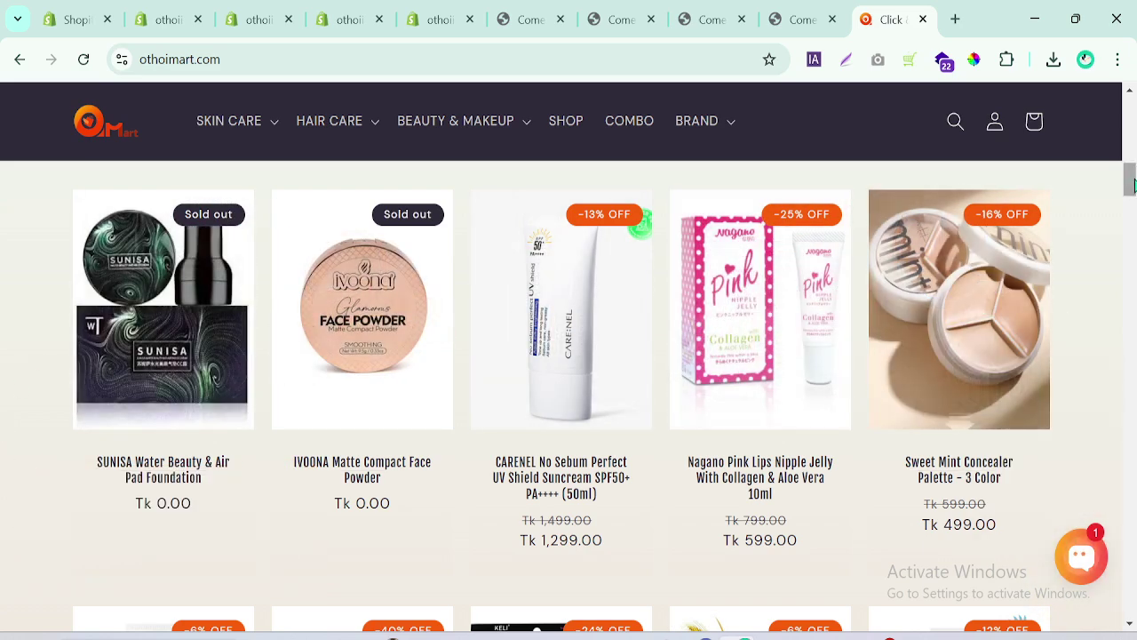
pyautogui.scroll(-4, 1130, 203)
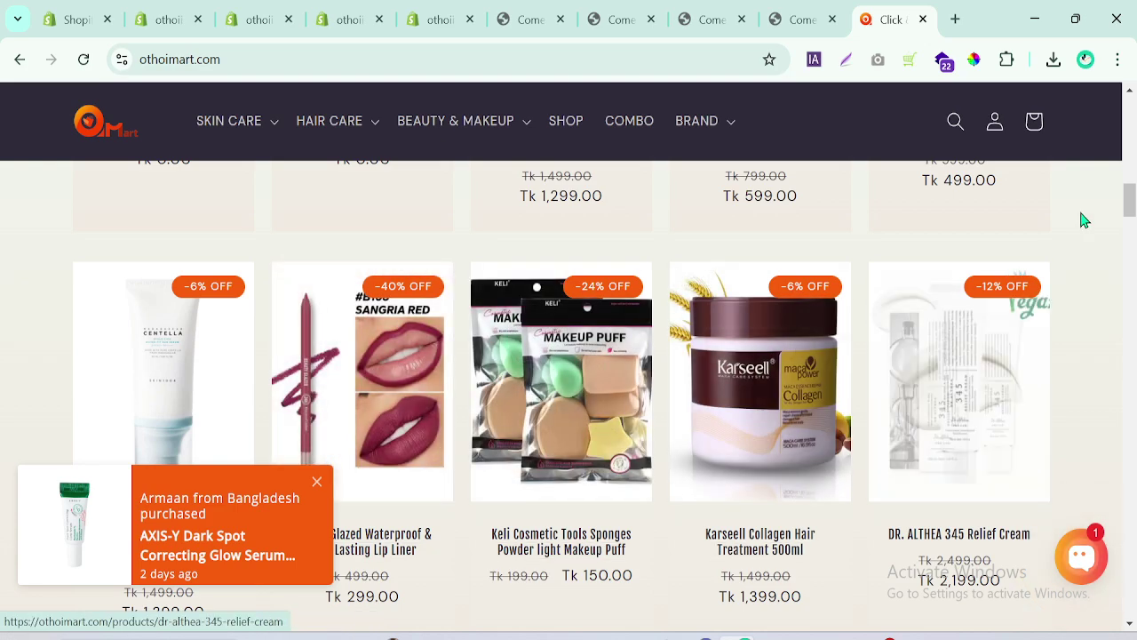
pyautogui.scroll(-4, 1134, 231)
pyautogui.scroll(-2, 1133, 231)
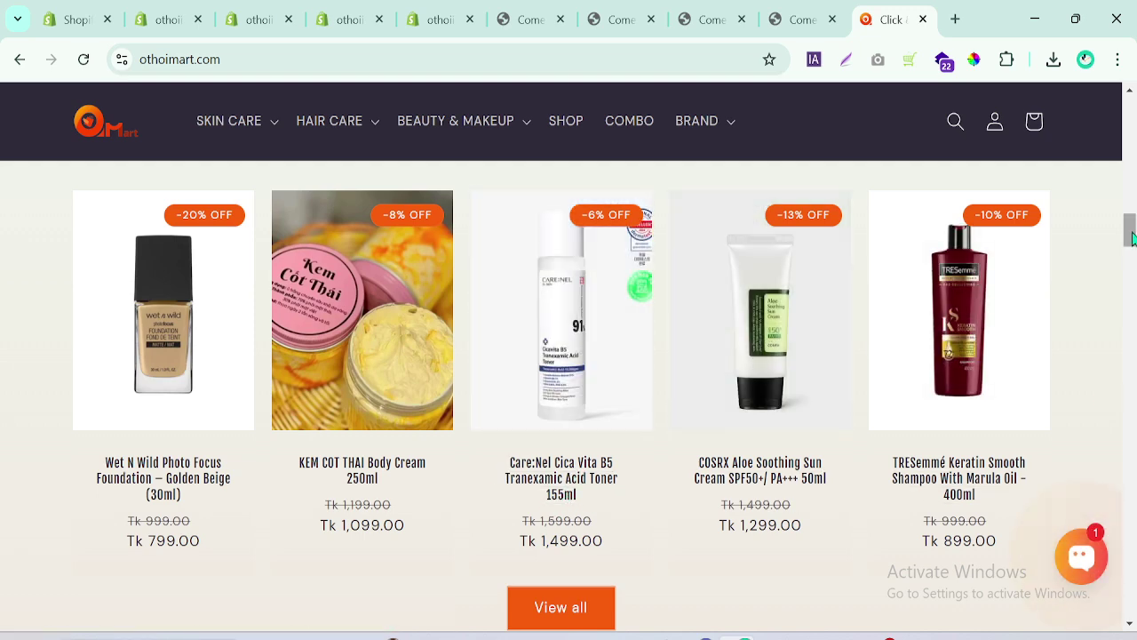
pyautogui.scroll(-1, 1132, 244)
pyautogui.moveTo(1131, 244); pyautogui.dragTo(1132, 114)
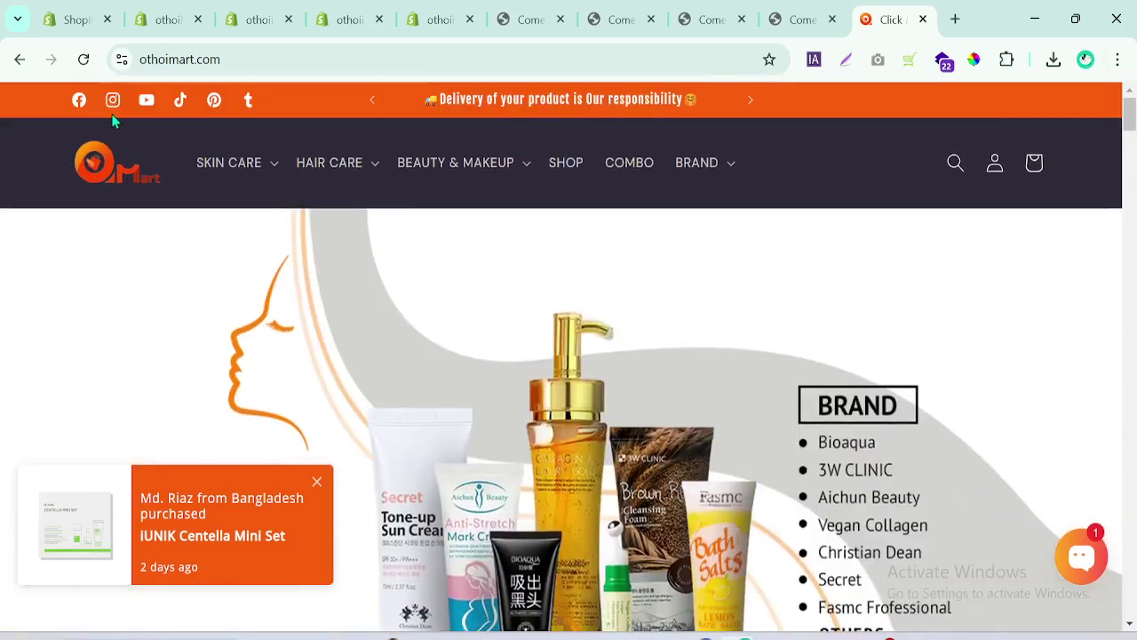
# Return to the othoiimart store admin and review the collections list with its product conditions alongside the product list
pyautogui.click(356, 14)
pyautogui.click(293, 13)
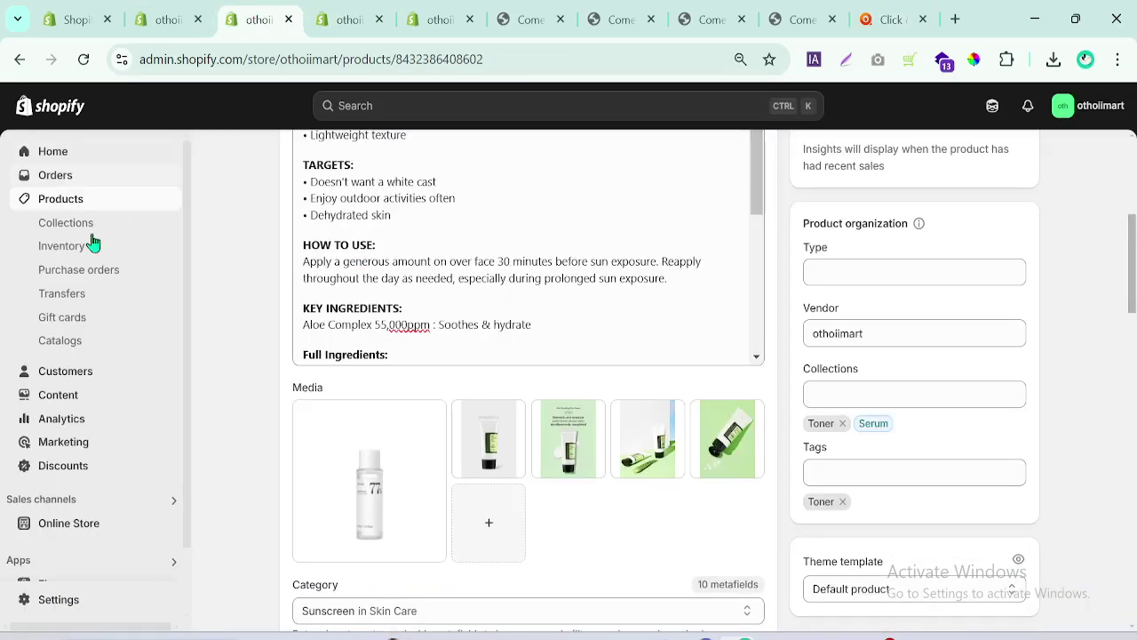
pyautogui.click(62, 228)
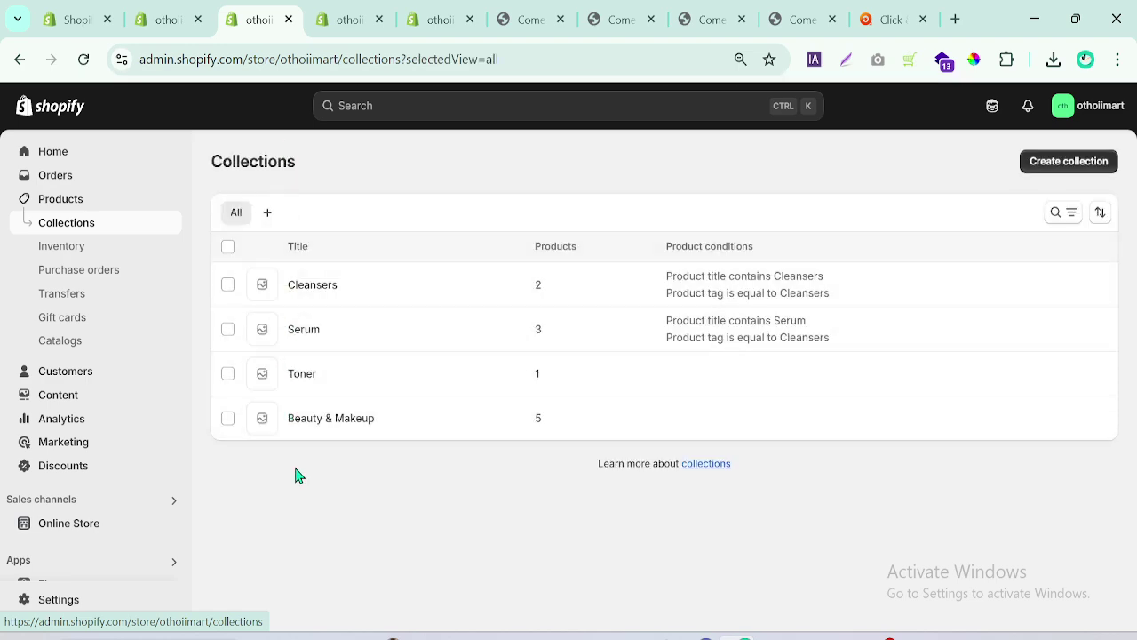
pyautogui.click(70, 201)
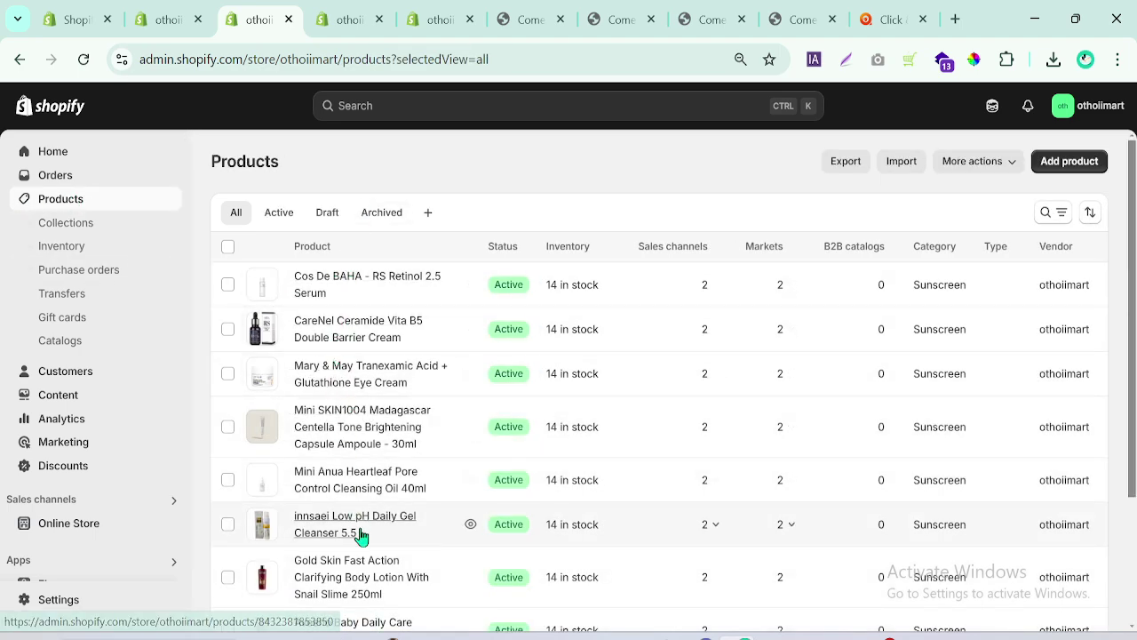
pyautogui.moveTo(1133, 220); pyautogui.dragTo(1134, 255)
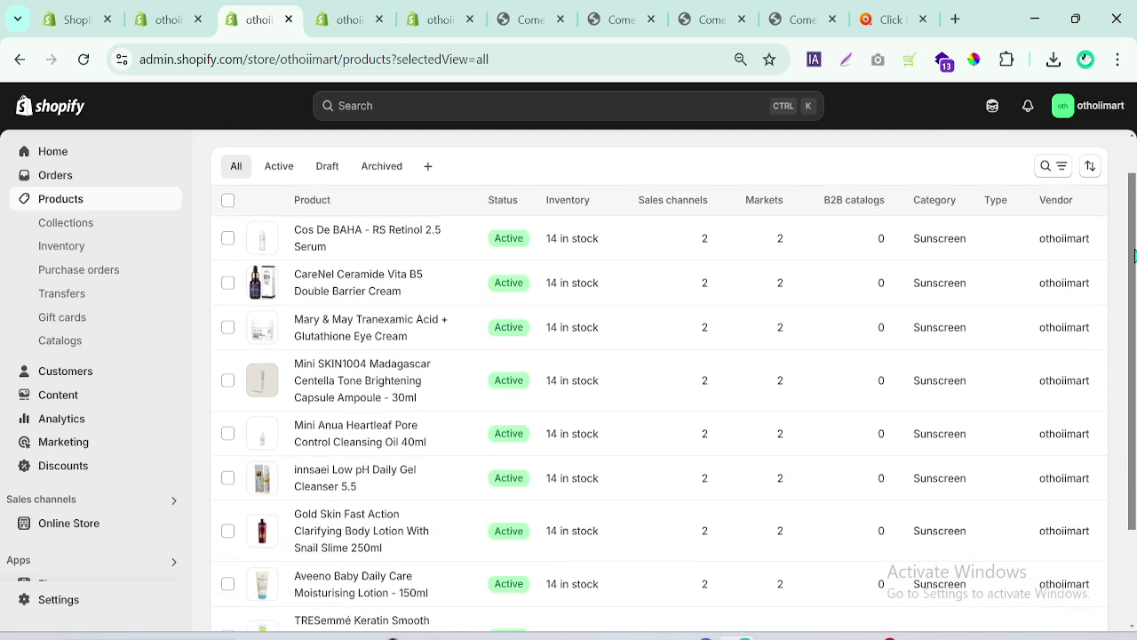
pyautogui.click(71, 227)
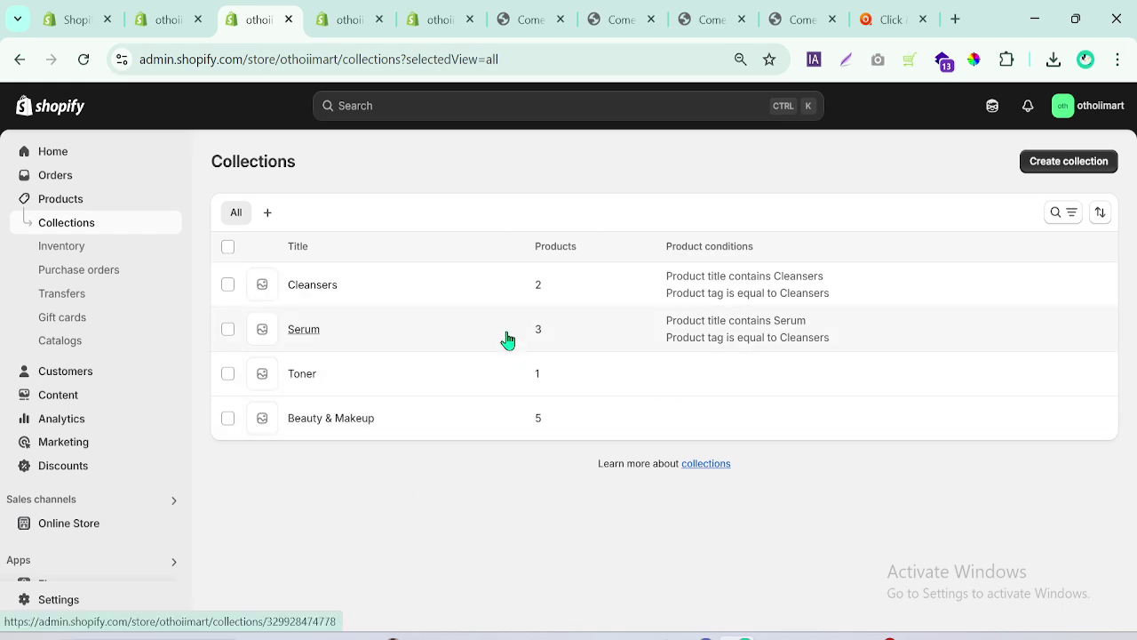
# Open the Cos De BAHA - RS Retinol 2.5 Serum product and examine its description's benefits, targets, usage and ingredients sections
pyautogui.click(69, 204)
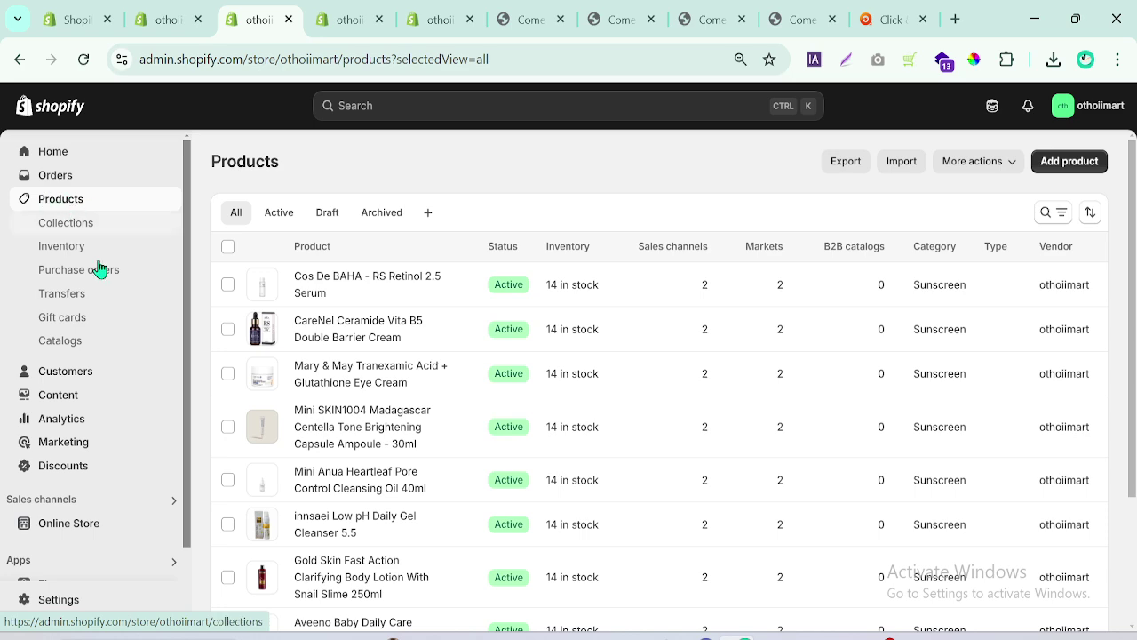
pyautogui.click(325, 281)
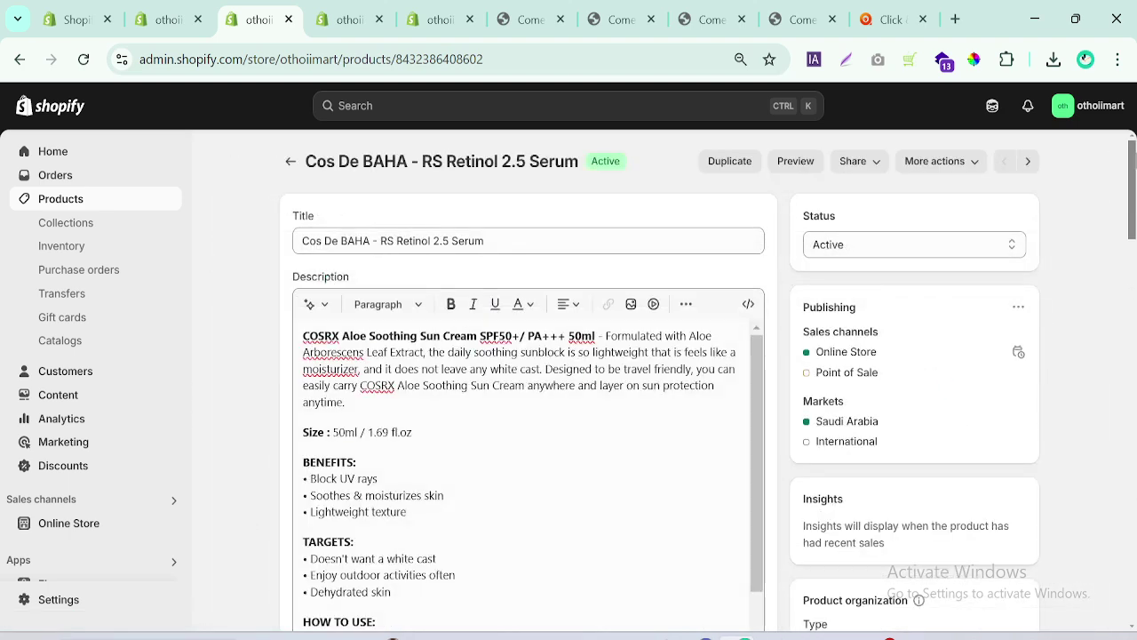
pyautogui.scroll(-2, 977, 356)
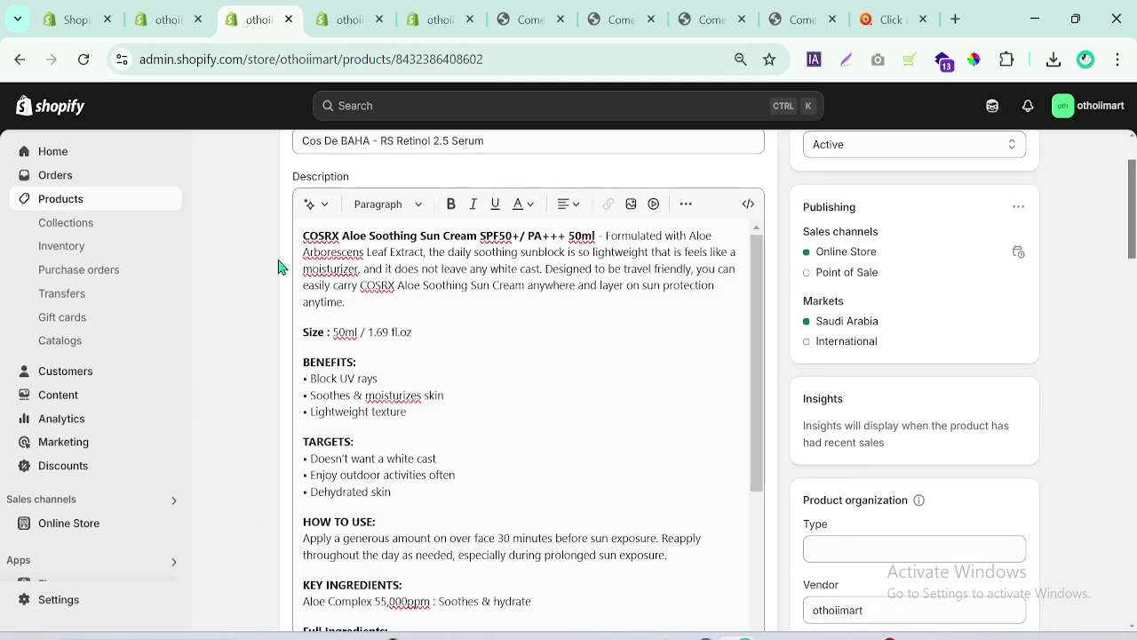
pyautogui.click(303, 234)
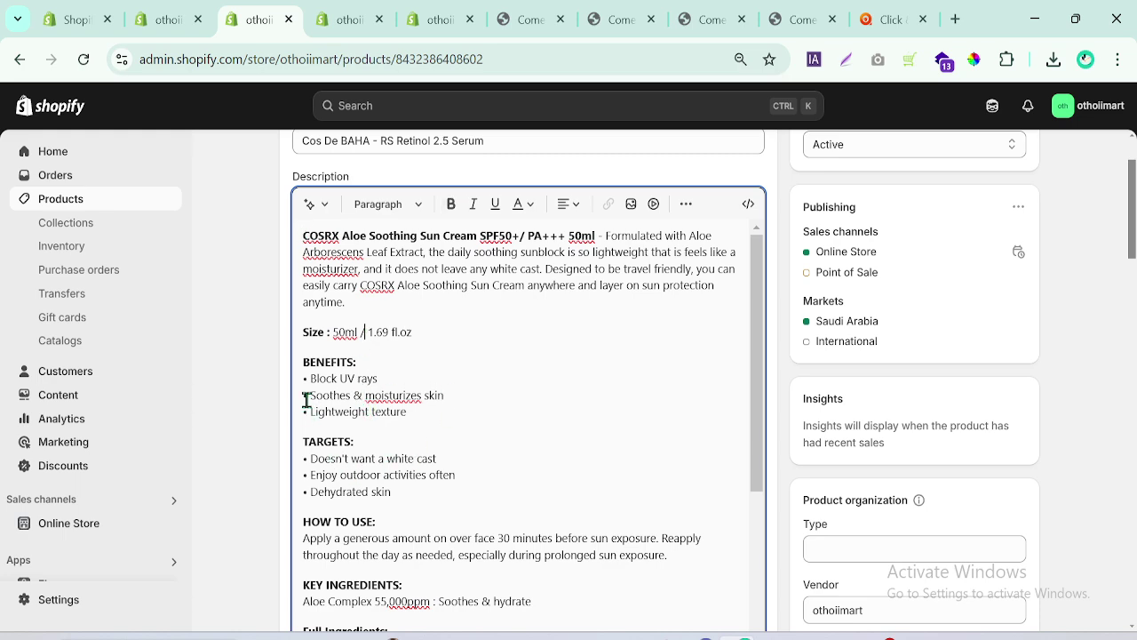
pyautogui.moveTo(304, 366); pyautogui.dragTo(456, 415)
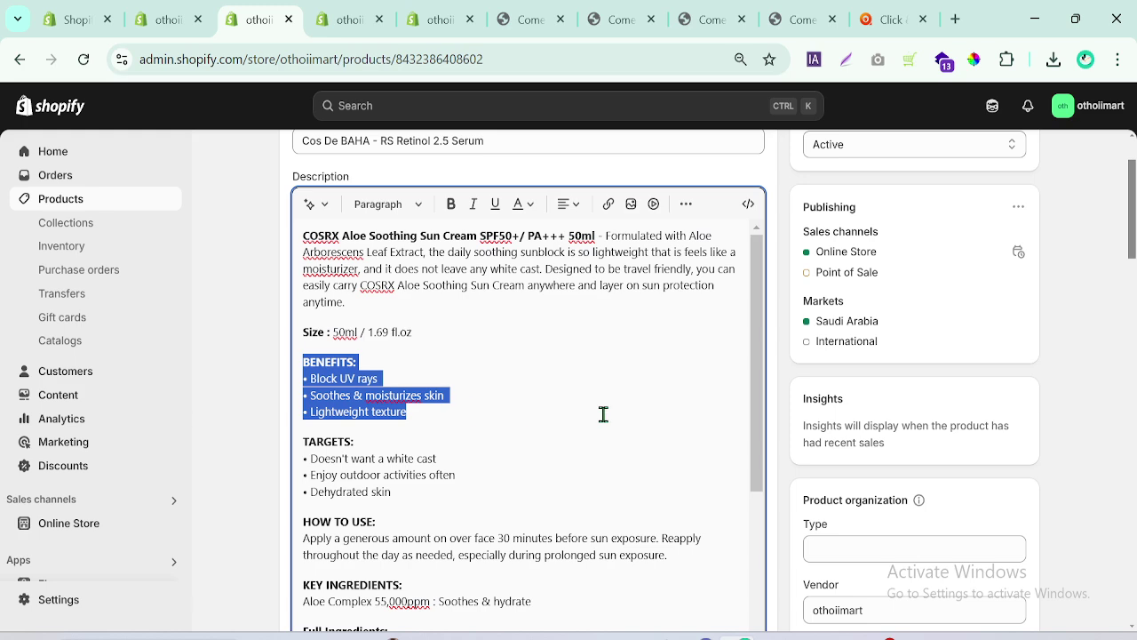
pyautogui.click(472, 382)
pyautogui.moveTo(419, 415); pyautogui.dragTo(302, 364)
pyautogui.click(372, 359)
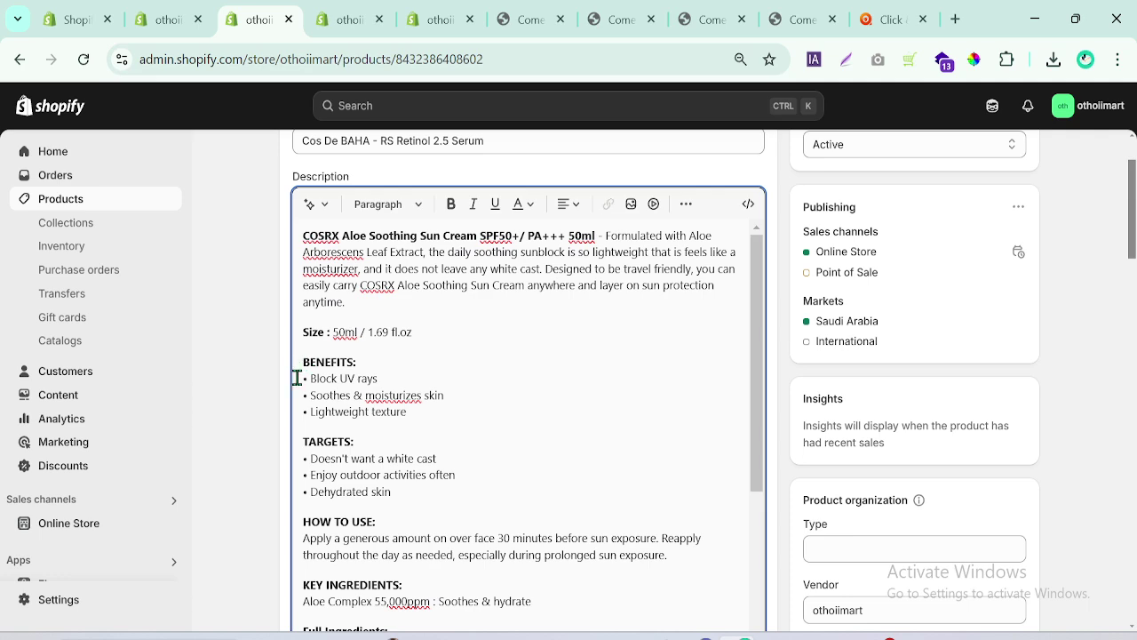
pyautogui.tripleClick(403, 379)
pyautogui.click(537, 367)
pyautogui.scroll(-1, 622, 302)
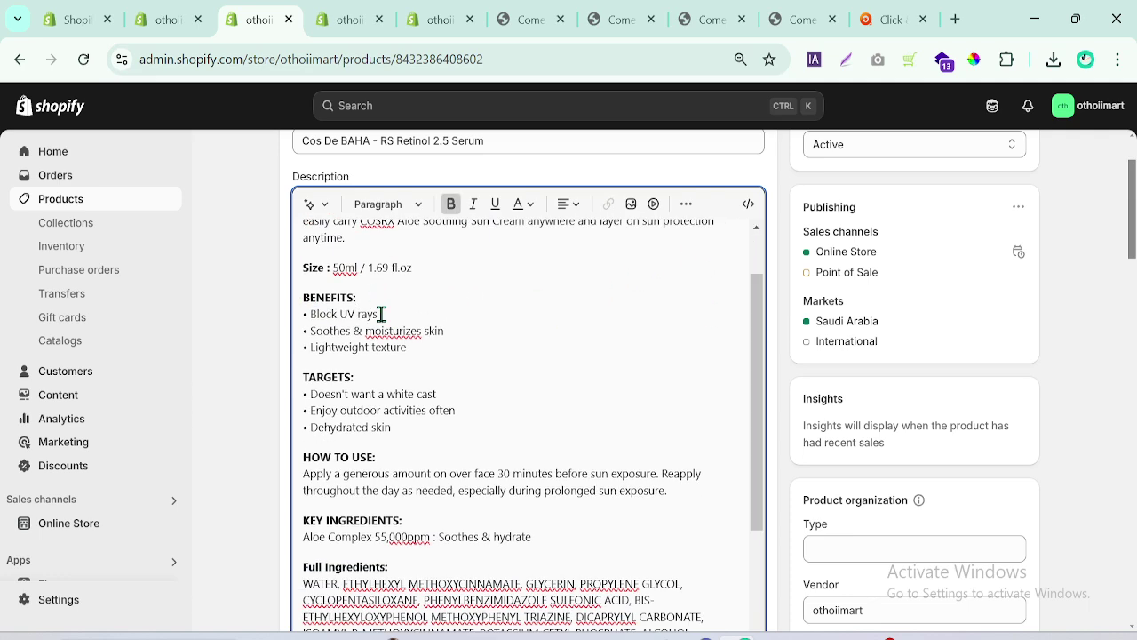
pyautogui.doubleClick(354, 374)
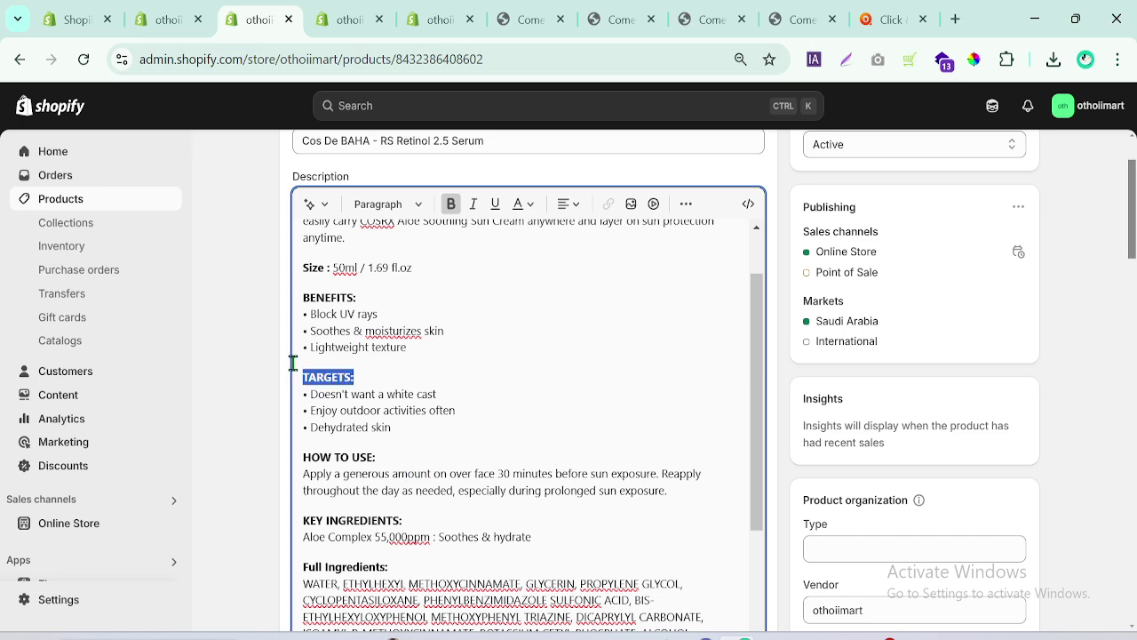
pyautogui.doubleClick(337, 296)
pyautogui.moveTo(761, 369); pyautogui.dragTo(774, 474)
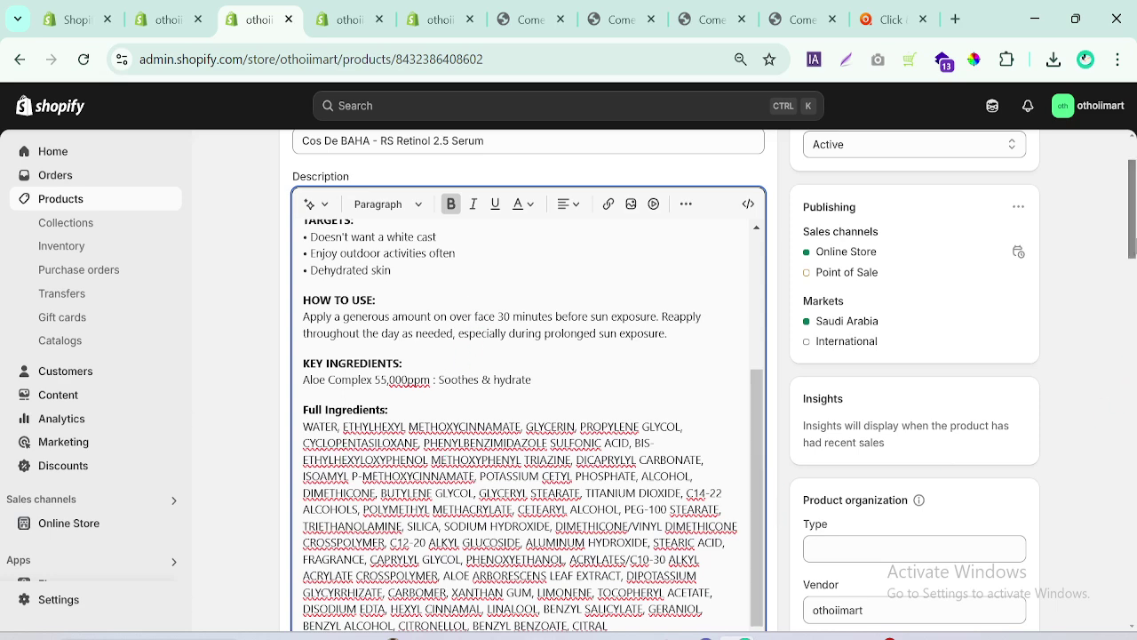
# Review the serum product's title wording and its status options, keeping the status Active
pyautogui.scroll(1, 396, 252)
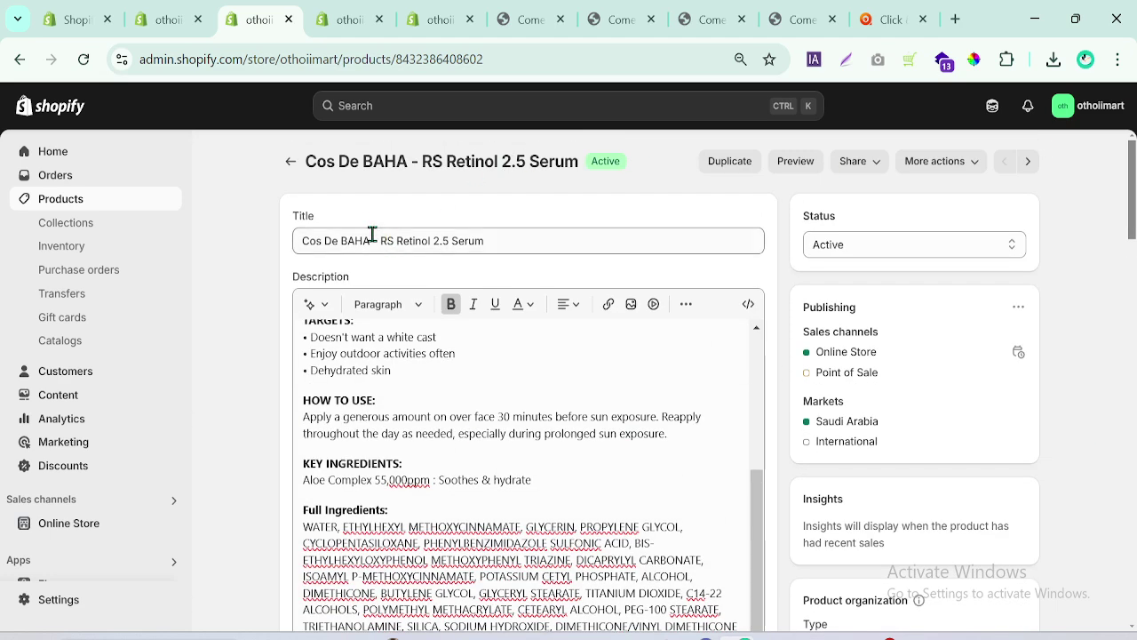
pyautogui.moveTo(384, 240); pyautogui.dragTo(507, 266)
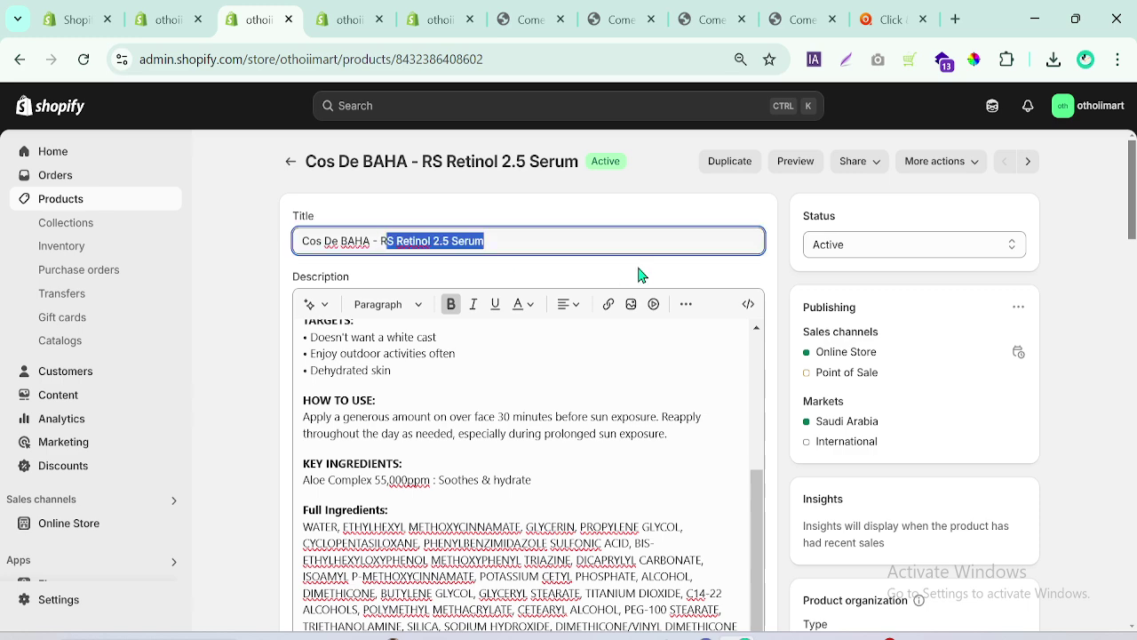
pyautogui.click(549, 246)
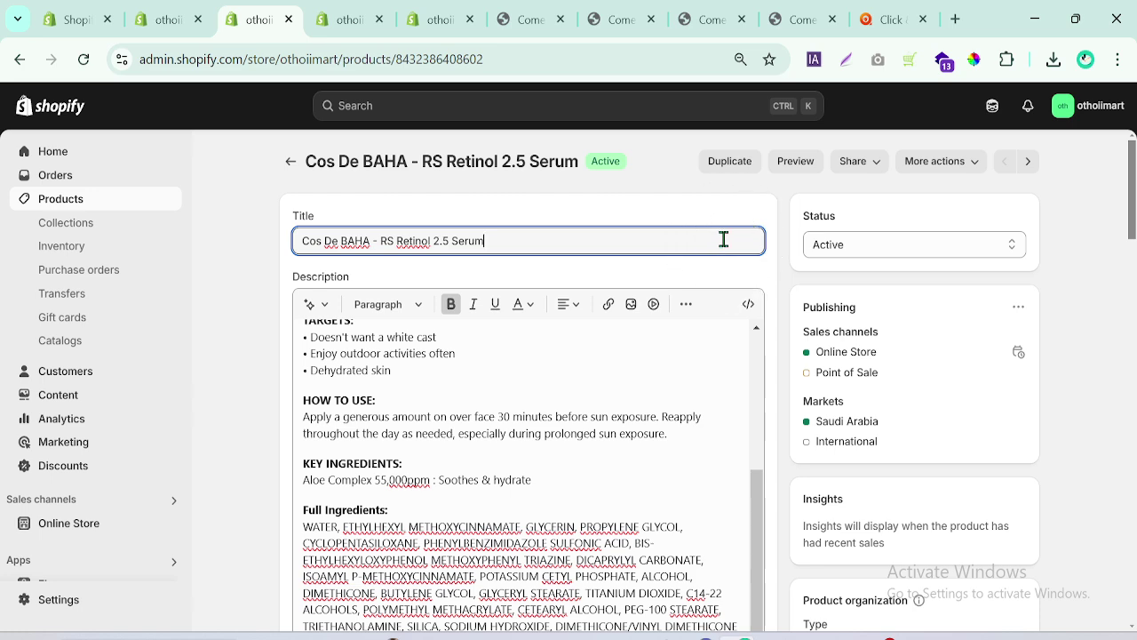
pyautogui.click(289, 244)
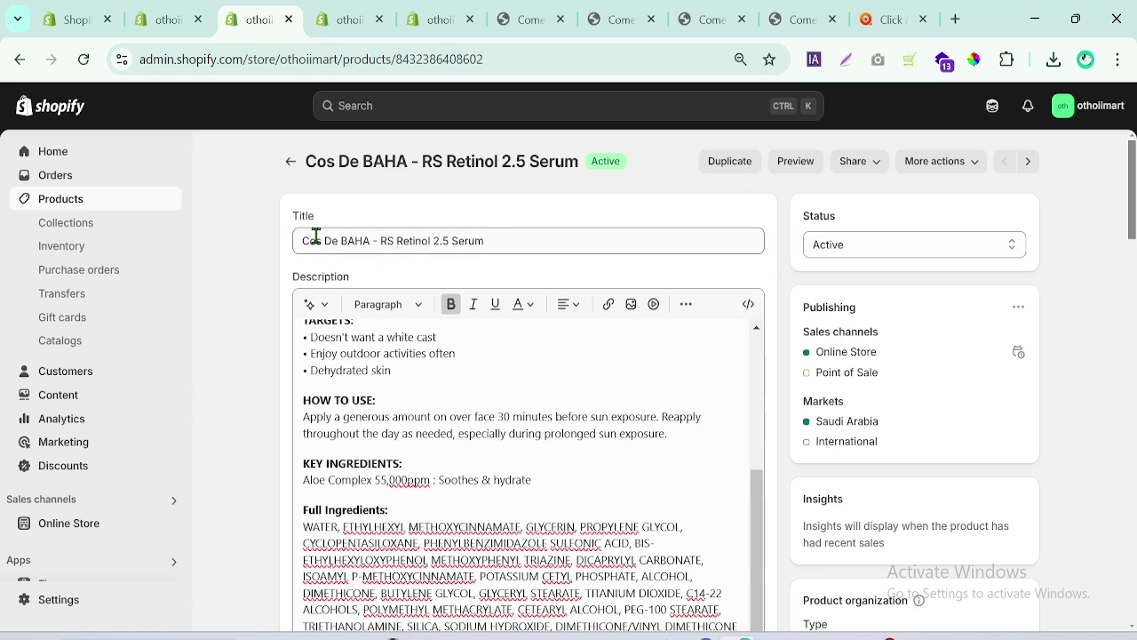
pyautogui.click(584, 246)
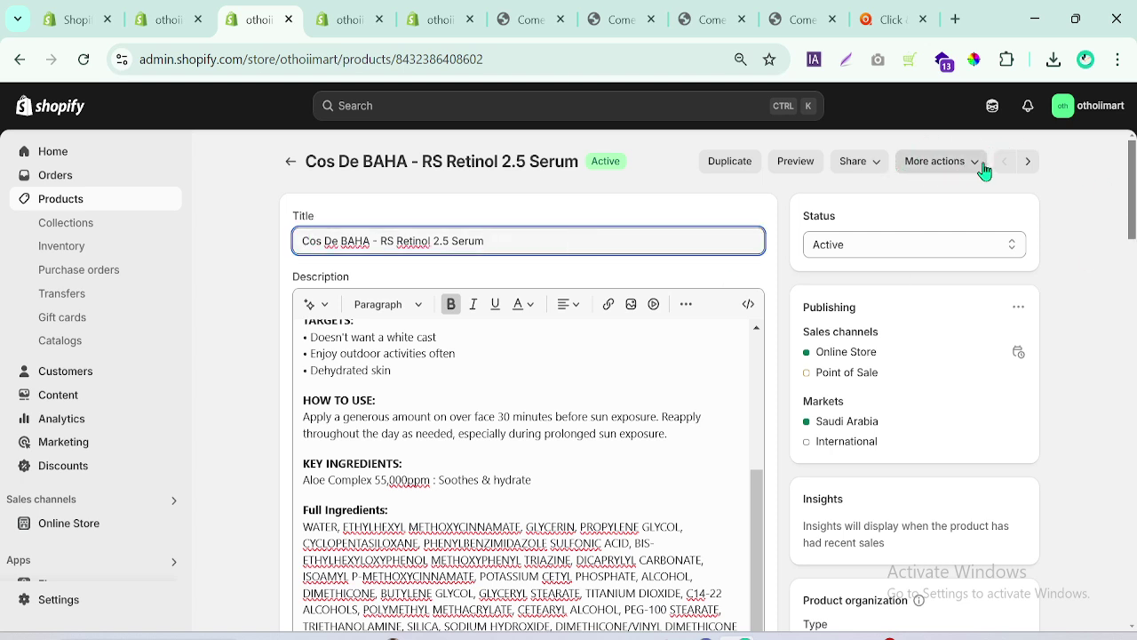
pyautogui.click(841, 249)
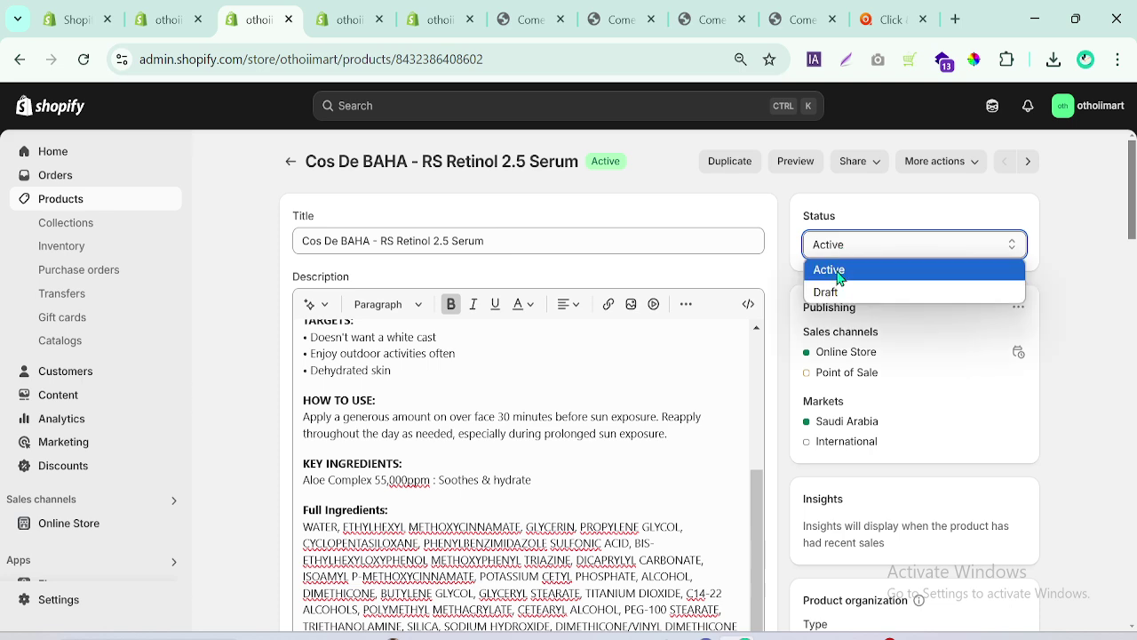
pyautogui.click(838, 271)
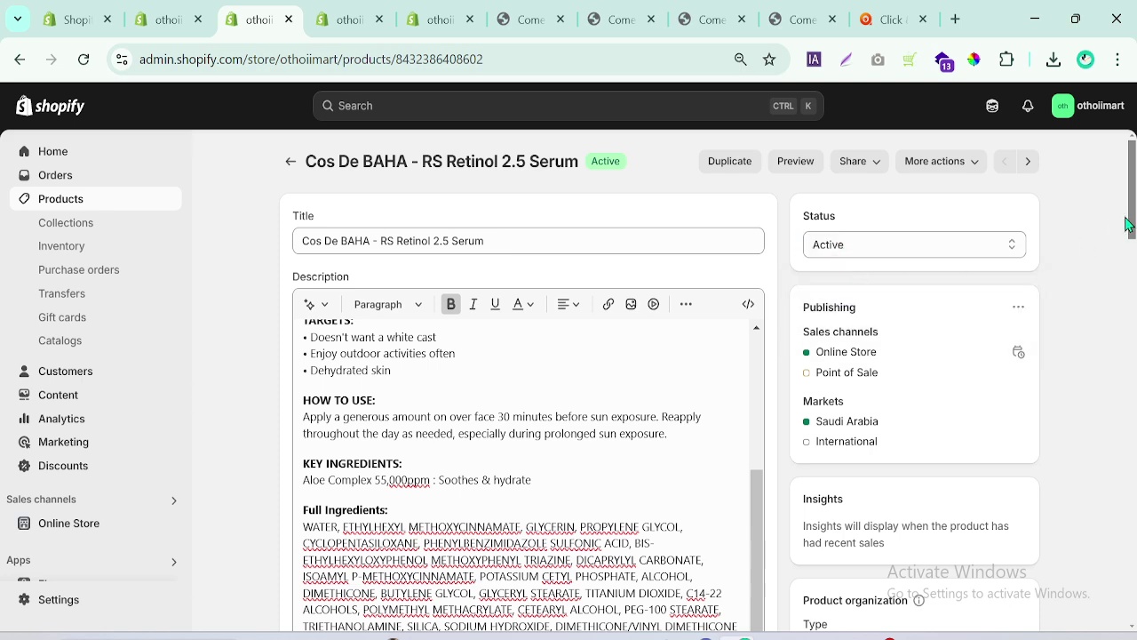
# Examine the serum product's media, category, pricing, inventory, shipping, variants and category metafields
pyautogui.moveTo(1131, 222); pyautogui.dragTo(1132, 343)
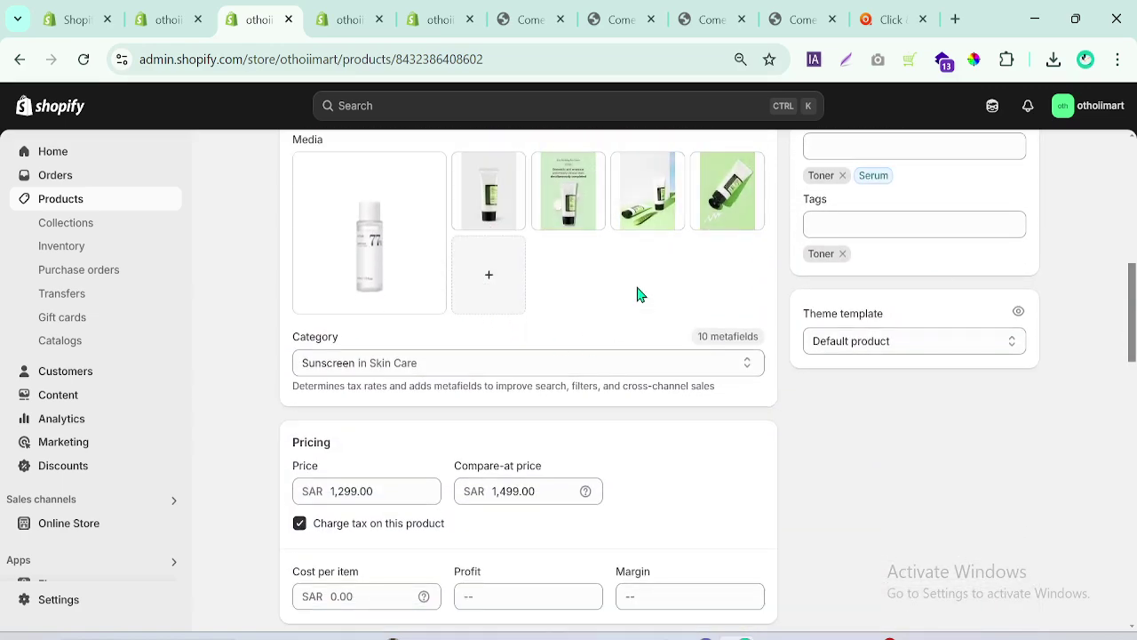
pyautogui.moveTo(1132, 350); pyautogui.dragTo(1133, 407)
pyautogui.doubleClick(517, 181)
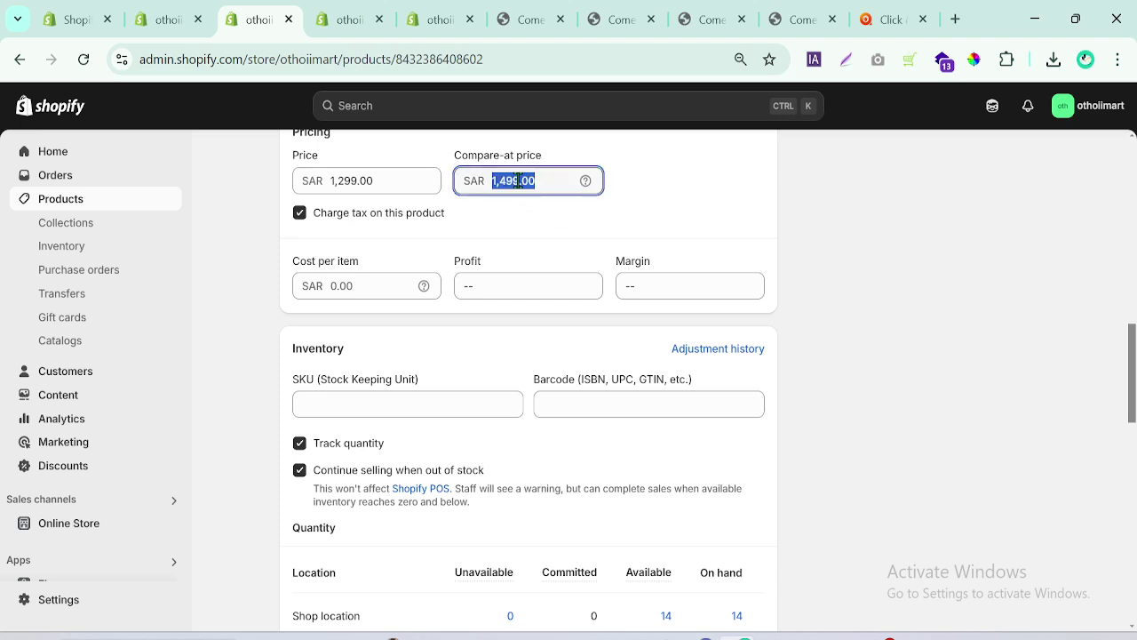
pyautogui.click(328, 286)
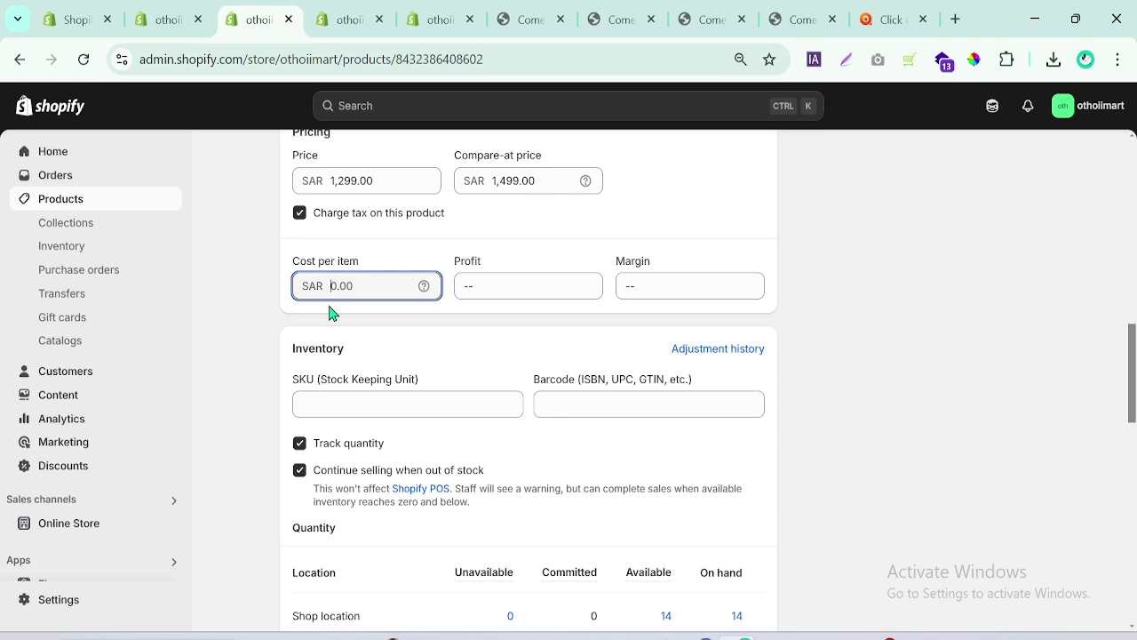
pyautogui.moveTo(1122, 371); pyautogui.dragTo(1129, 420)
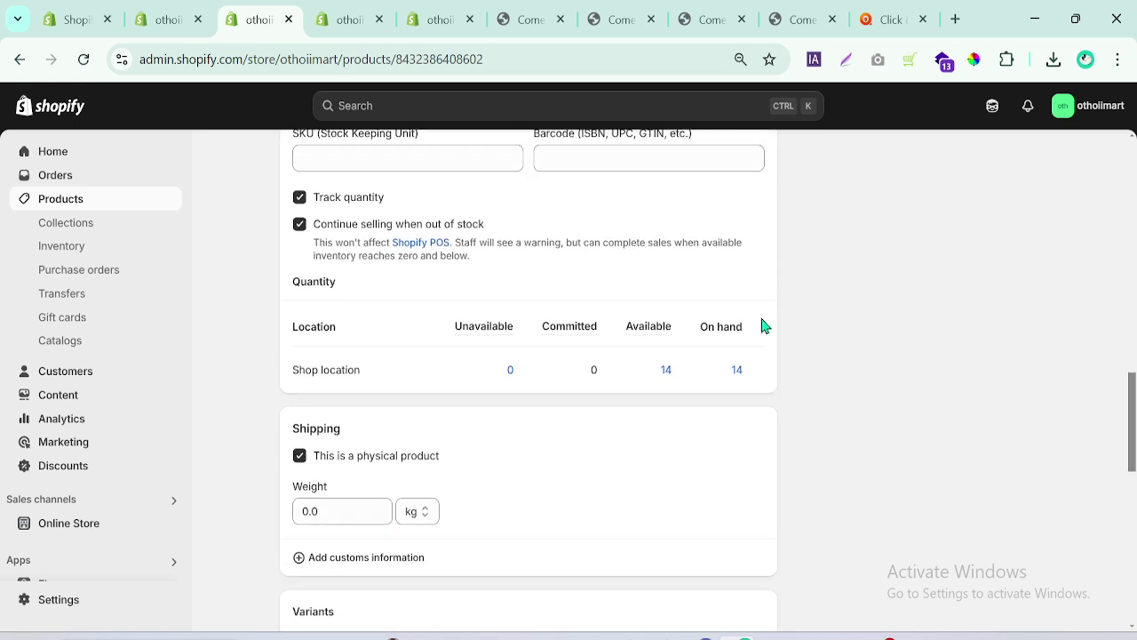
pyautogui.scroll(-5, 685, 328)
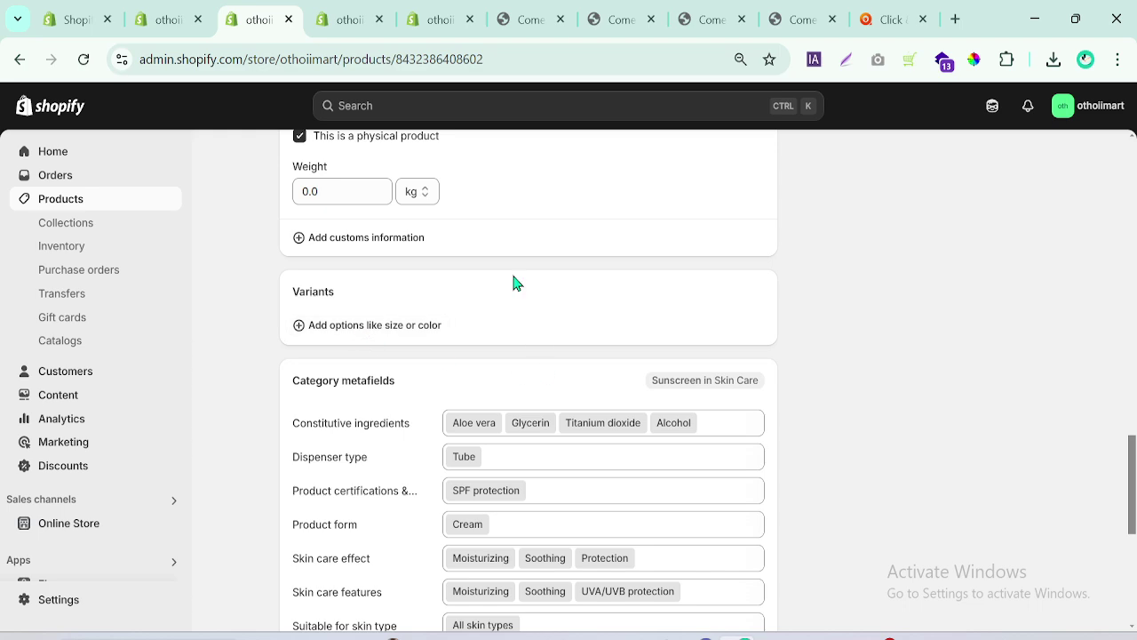
# Open the serum product's search engine listing for editing and review its page title, meta description and URL handle fields
pyautogui.scroll(-5, 529, 378)
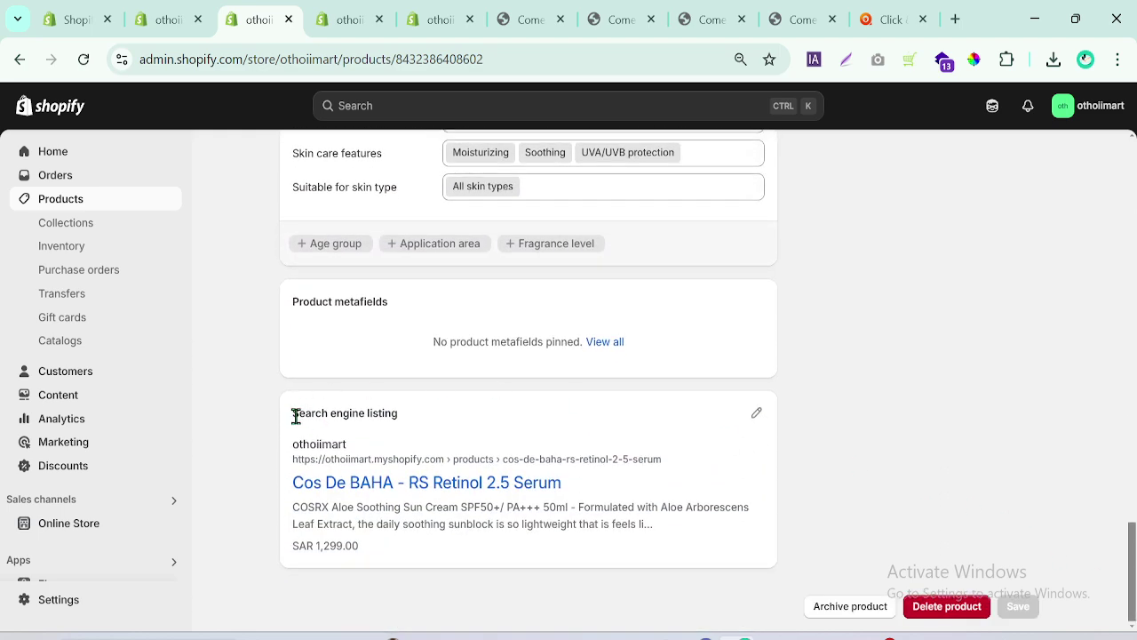
pyautogui.moveTo(296, 424); pyautogui.dragTo(437, 431)
pyautogui.click(408, 418)
pyautogui.moveTo(296, 413); pyautogui.dragTo(399, 413)
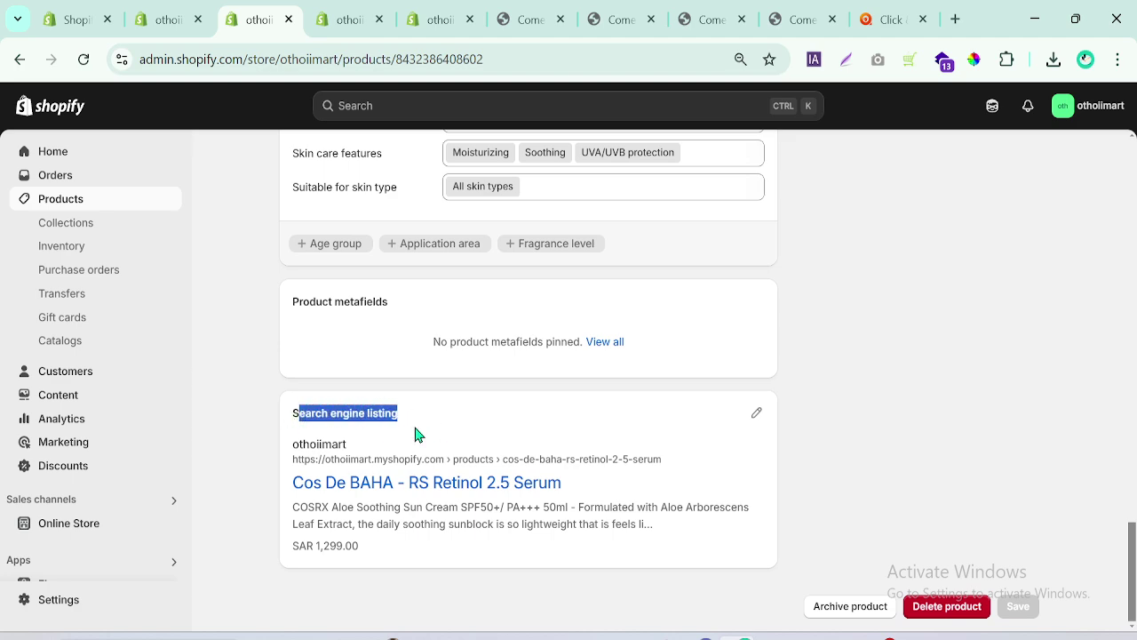
pyautogui.click(756, 413)
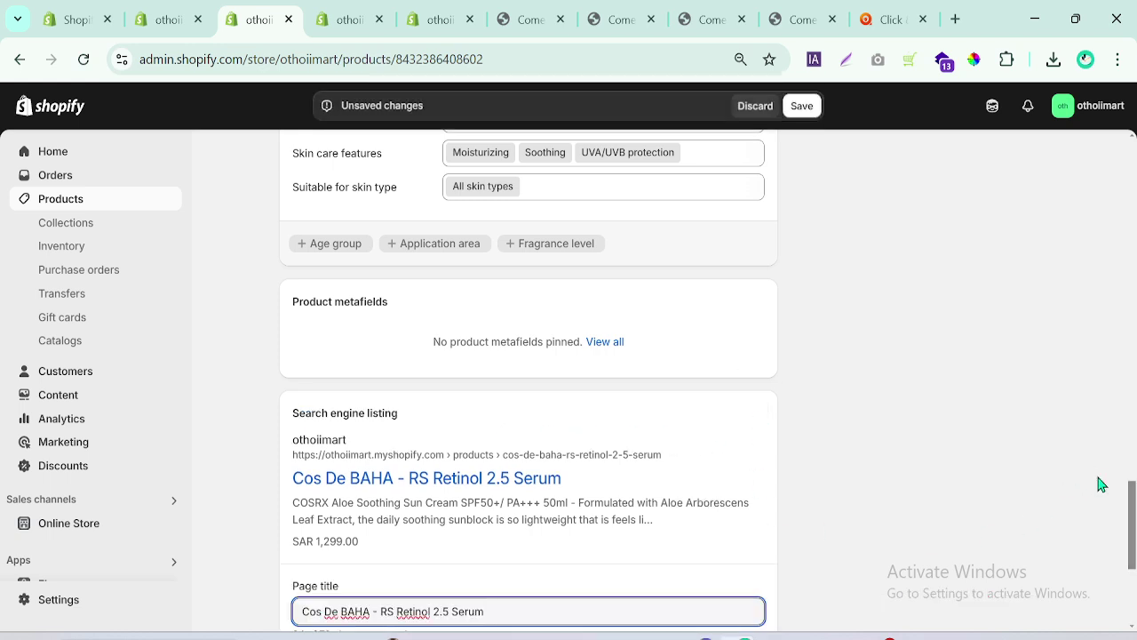
pyautogui.scroll(-3, 1005, 538)
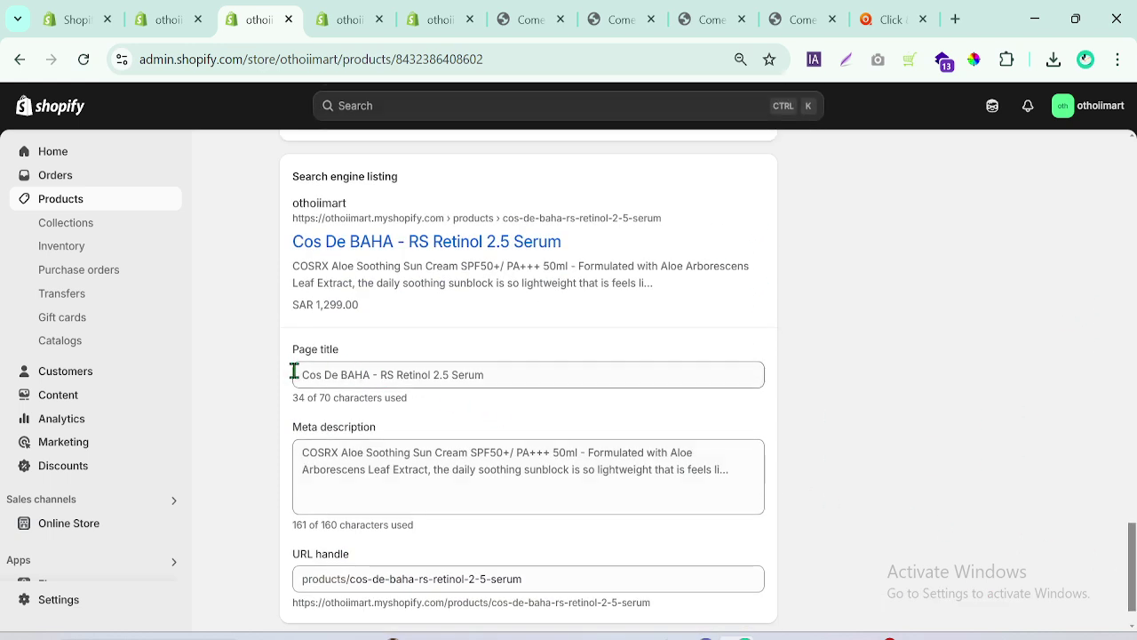
pyautogui.click(503, 375)
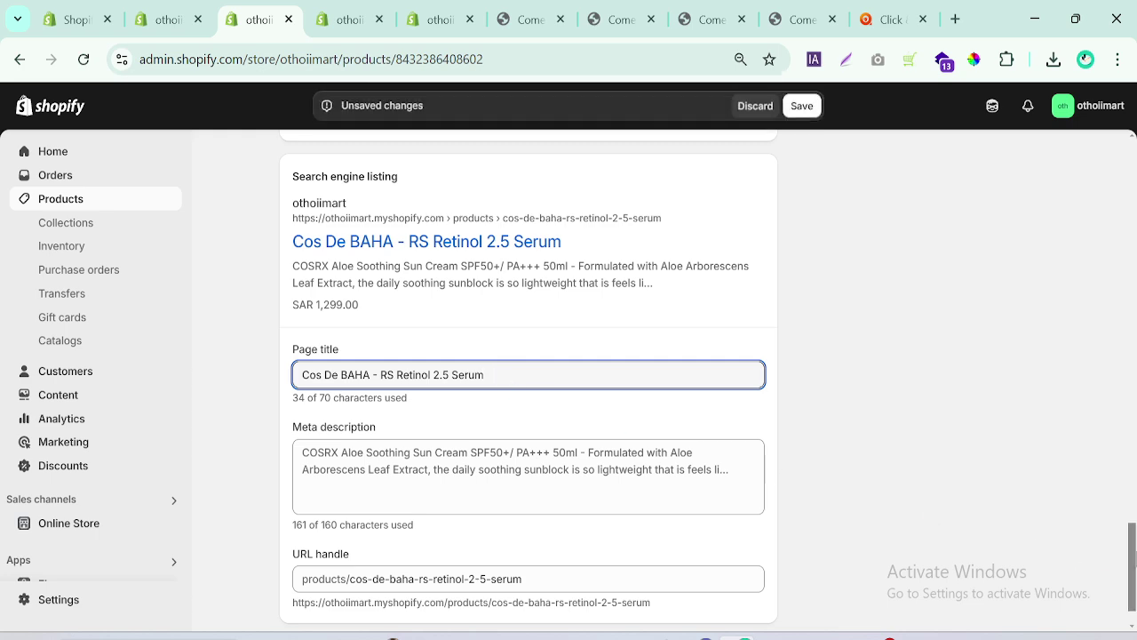
pyautogui.scroll(-1, 1111, 561)
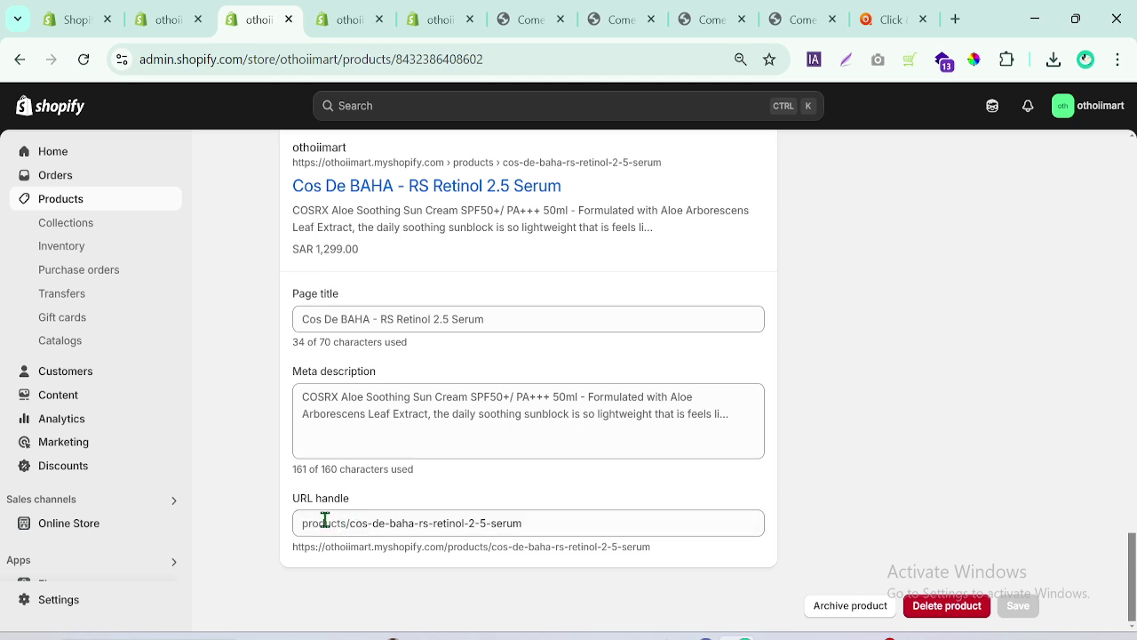
# Shorten the serum product's URL handle to cos-de-baha, keeping the URL redirect option enabled
pyautogui.moveTo(356, 525); pyautogui.dragTo(533, 528)
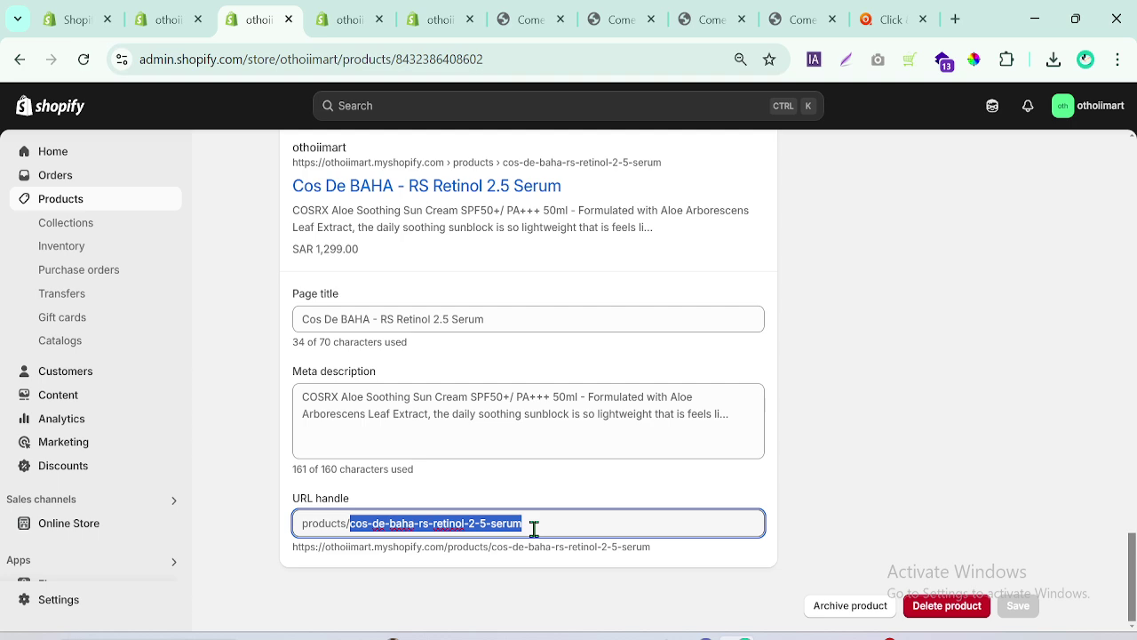
pyautogui.click(667, 523)
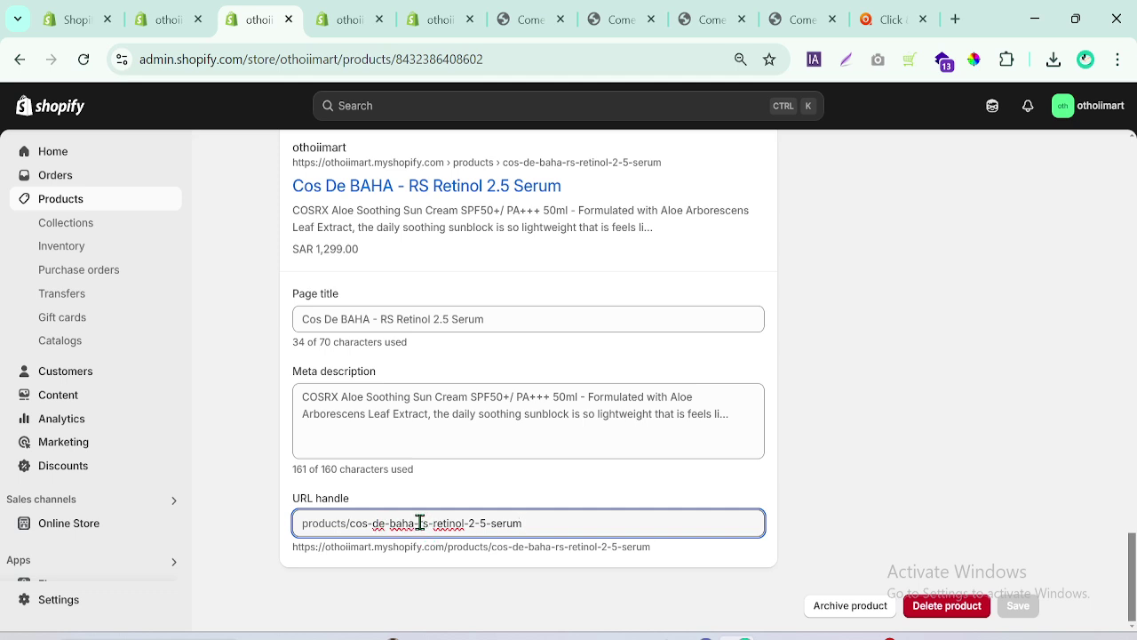
pyautogui.moveTo(417, 526); pyautogui.dragTo(620, 528)
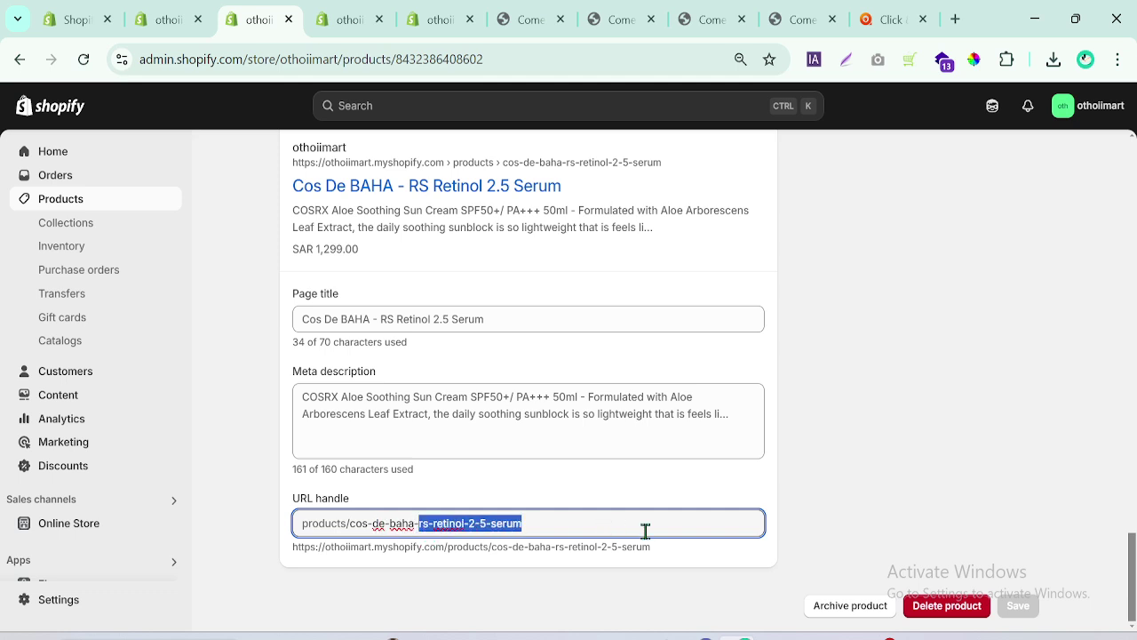
pyautogui.press('BackSpace')
pyautogui.press('BackSpace')
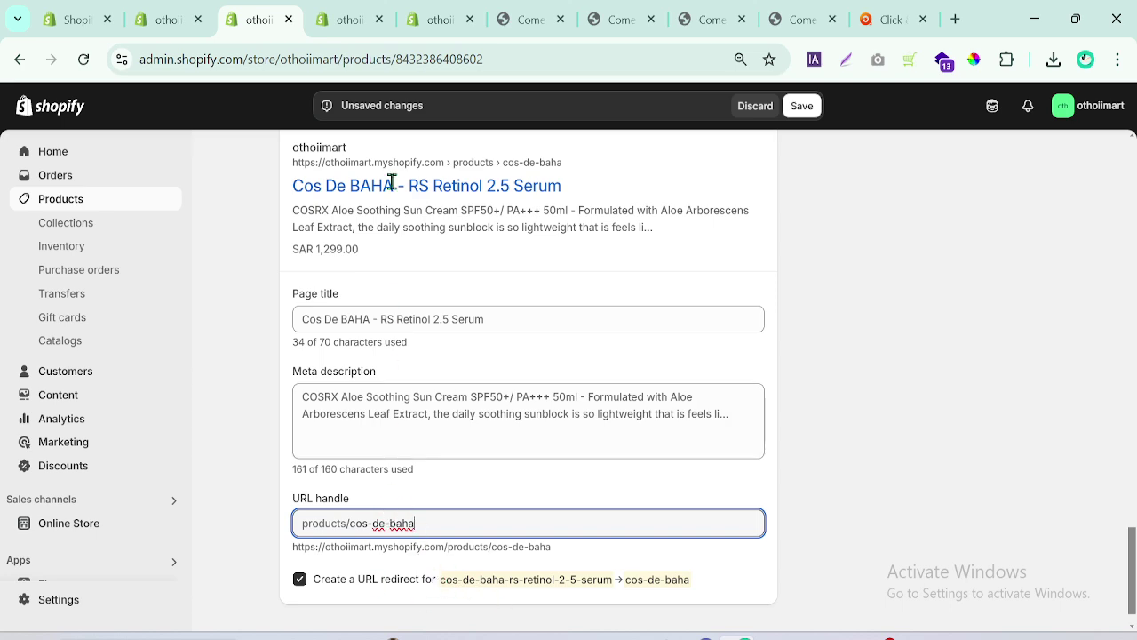
# Switch to the storefront's Serum collection and open the Cos De BAHA - RS Retinol 2.5 Serum product page
pyautogui.click(346, 11)
pyautogui.click(457, 11)
pyautogui.click(551, 10)
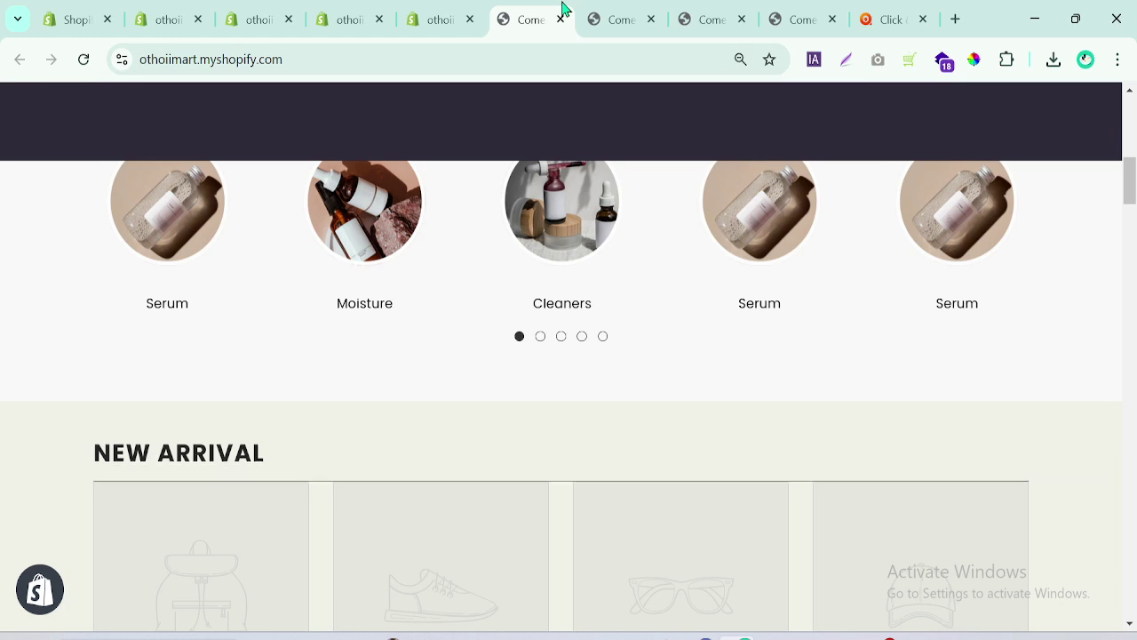
pyautogui.click(635, 11)
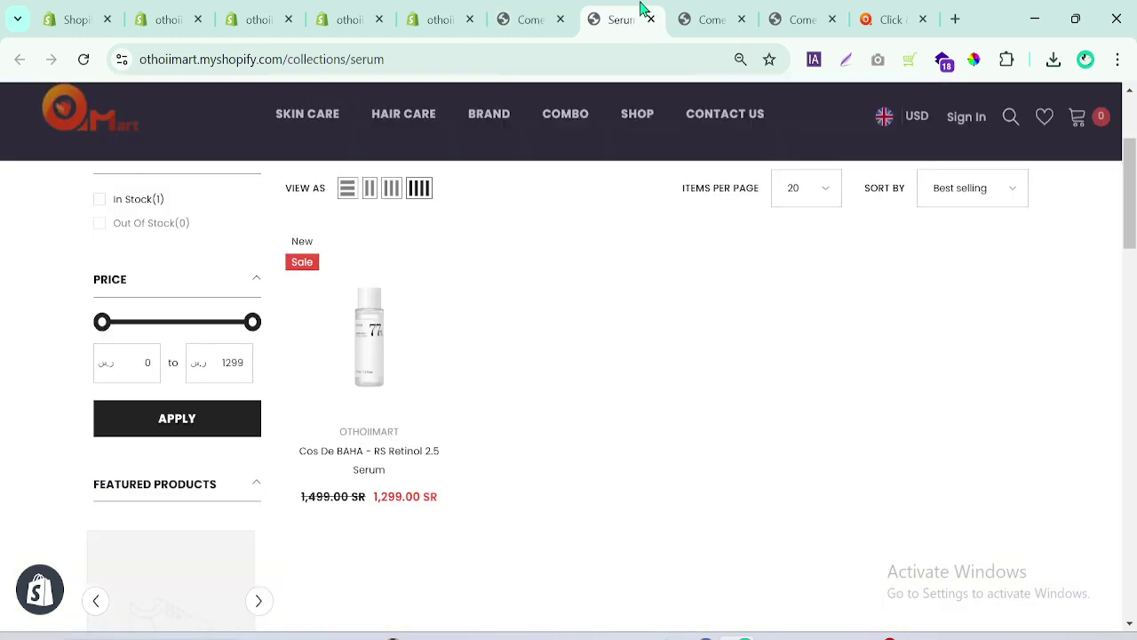
pyautogui.click(379, 295)
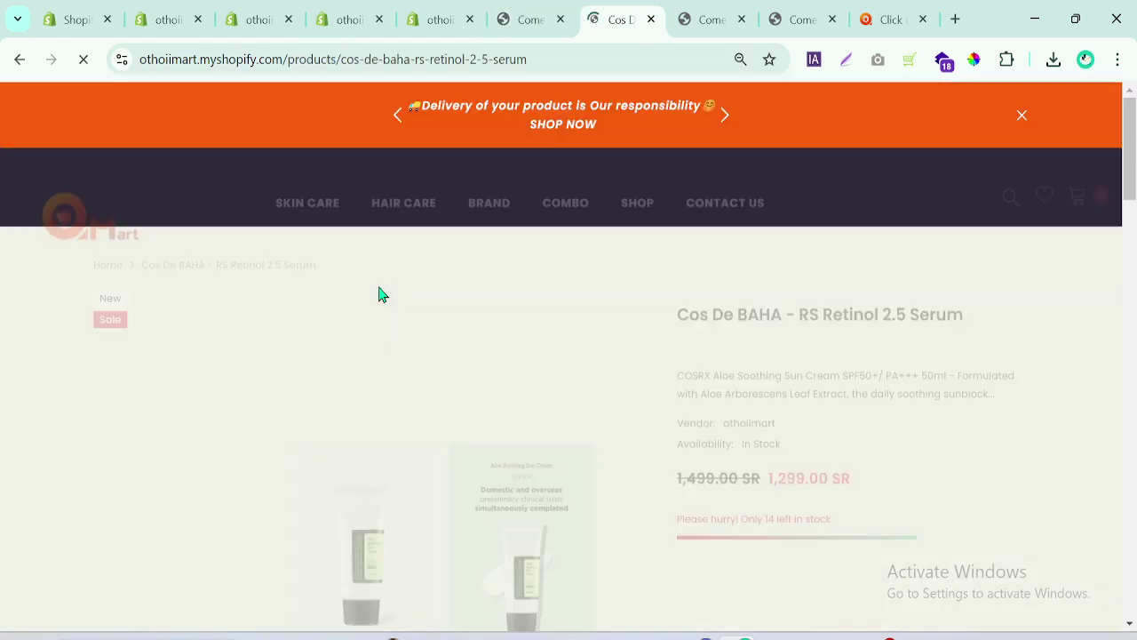
# Examine the product handle portion of the storefront page's web address and reload the same address
pyautogui.click(305, 64)
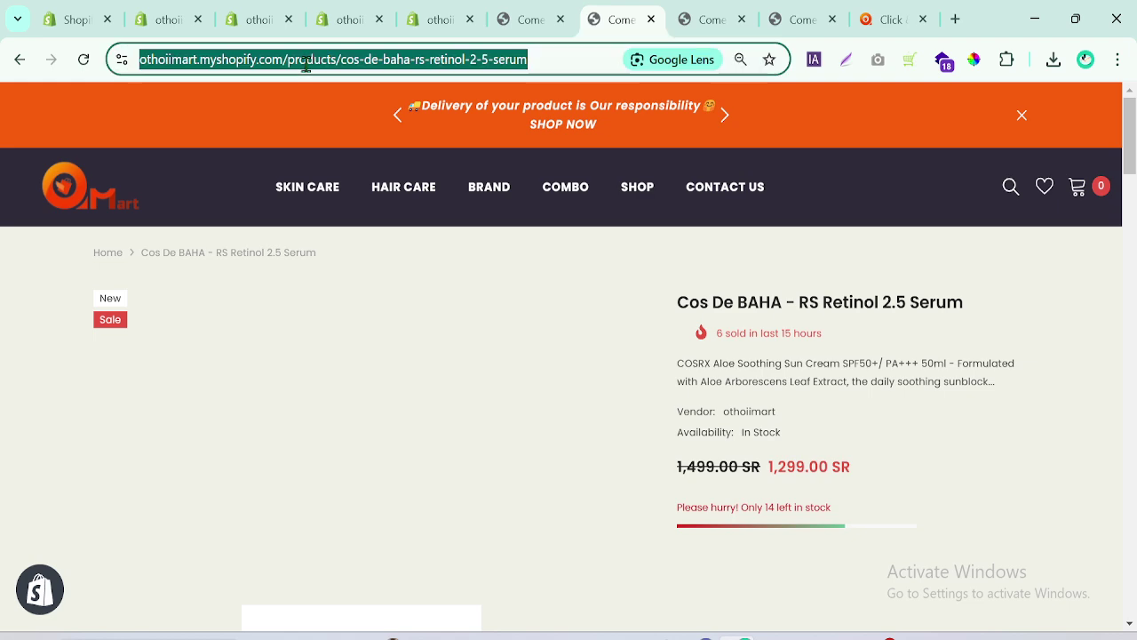
pyautogui.click(364, 61)
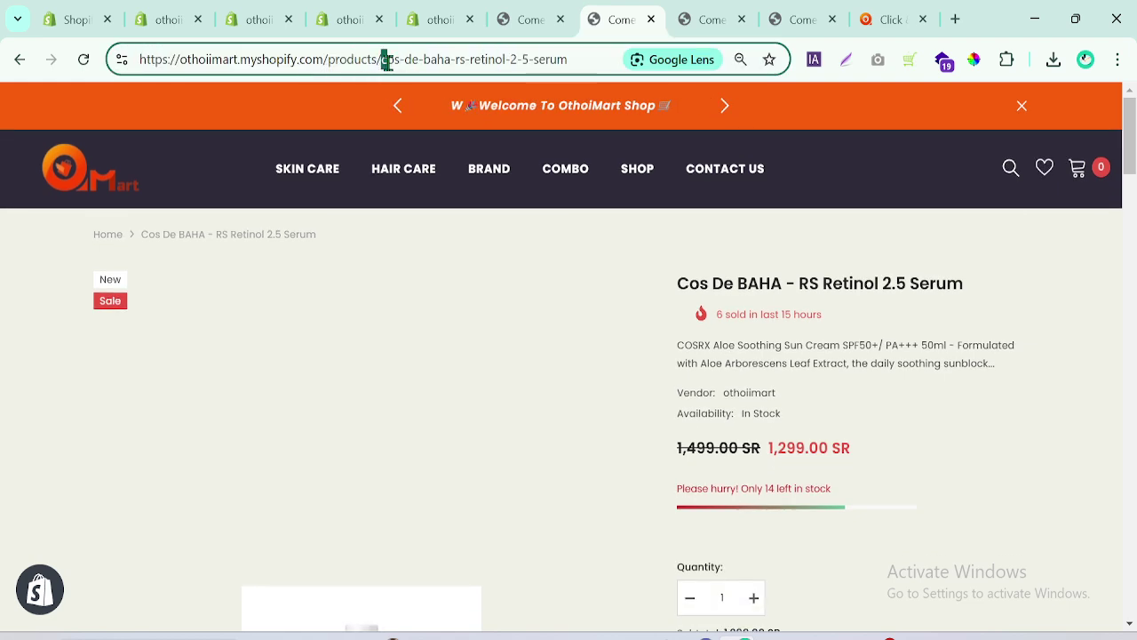
pyautogui.moveTo(387, 60); pyautogui.dragTo(572, 59)
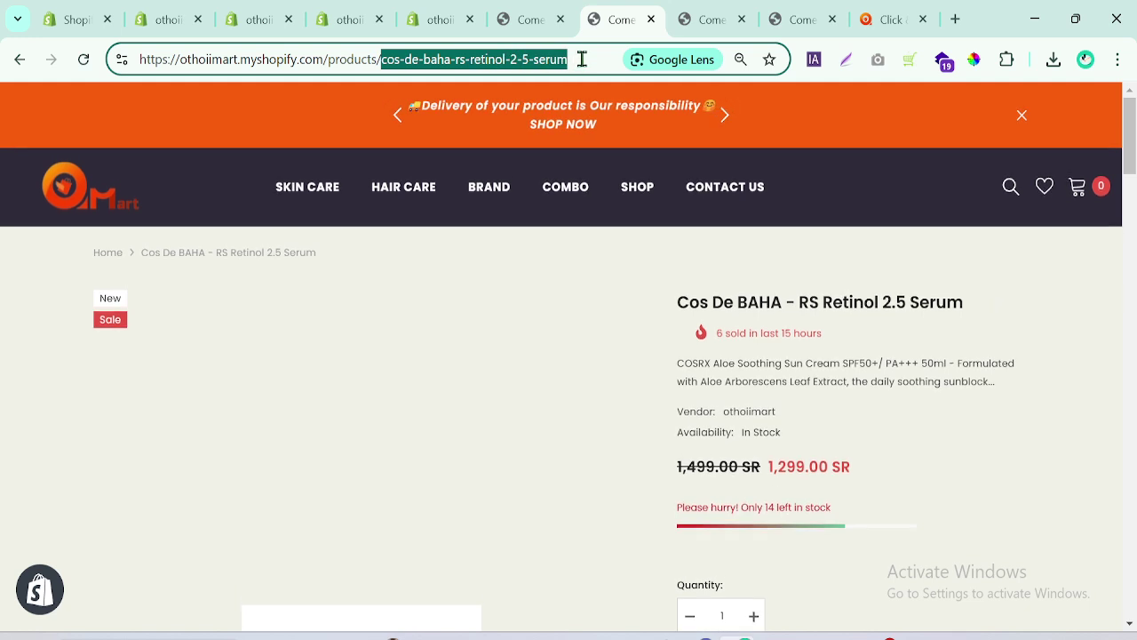
pyautogui.click(421, 59)
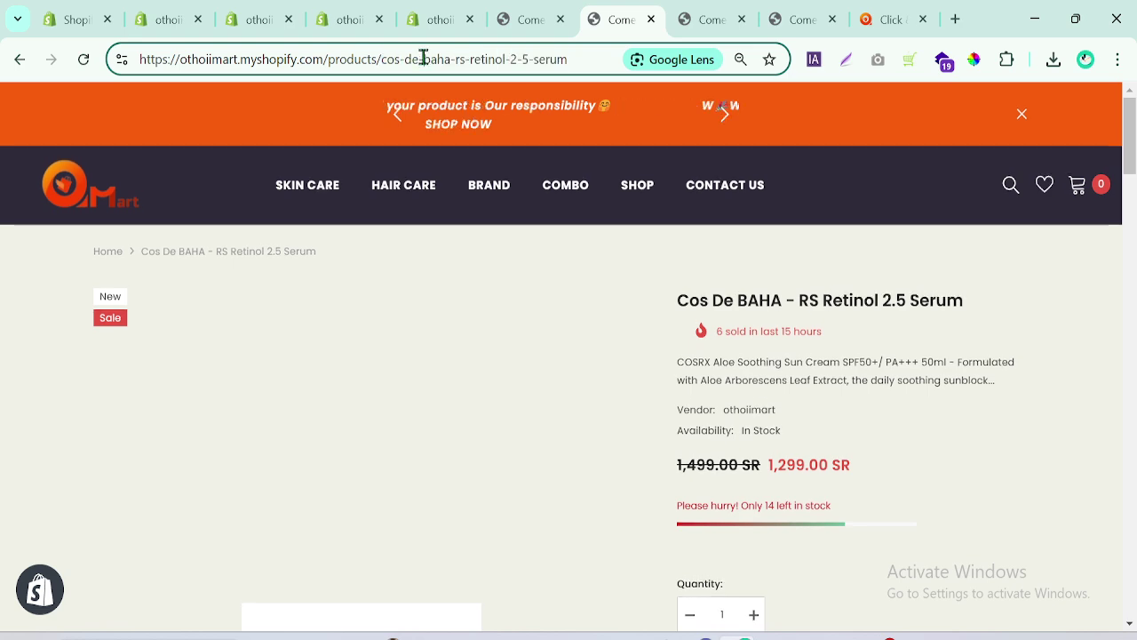
pyautogui.moveTo(418, 58); pyautogui.dragTo(381, 61)
pyautogui.click(587, 57)
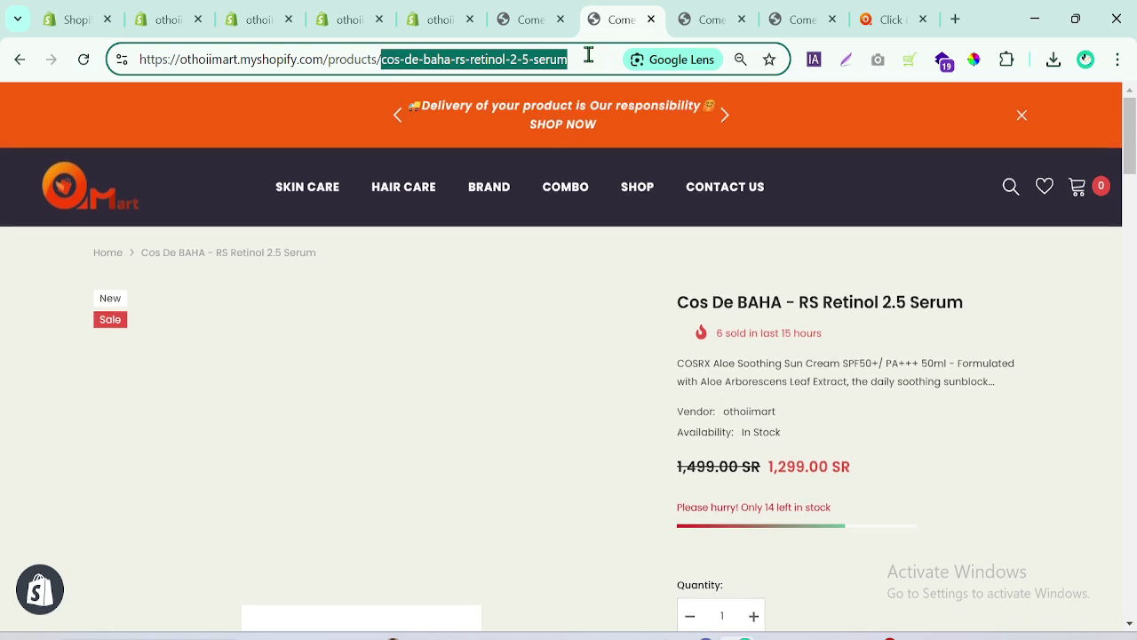
pyautogui.click(587, 59)
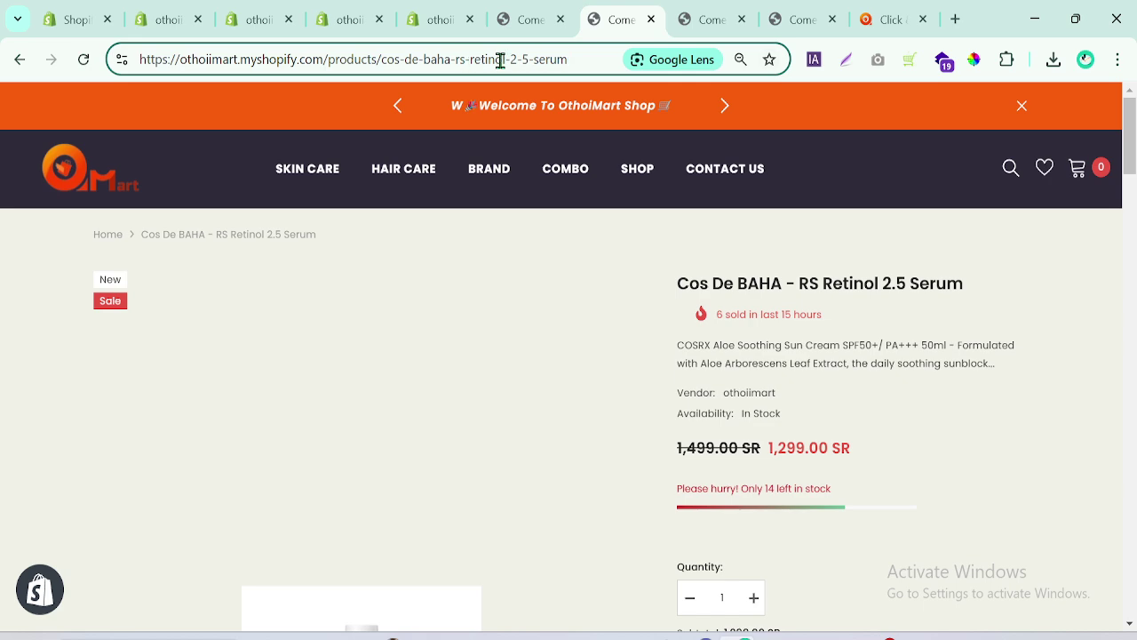
pyautogui.press('Return')
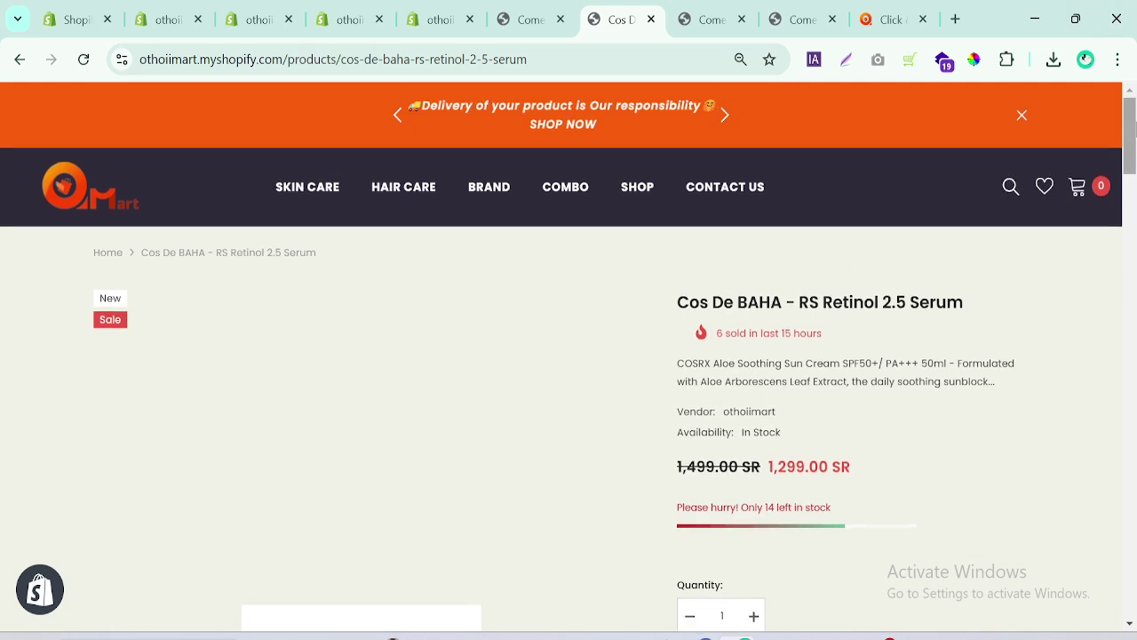
# Switch to the theme editor and review the home page preview from Shop by Categories to the Instagram section, closing the open theme options
pyautogui.click(245, 14)
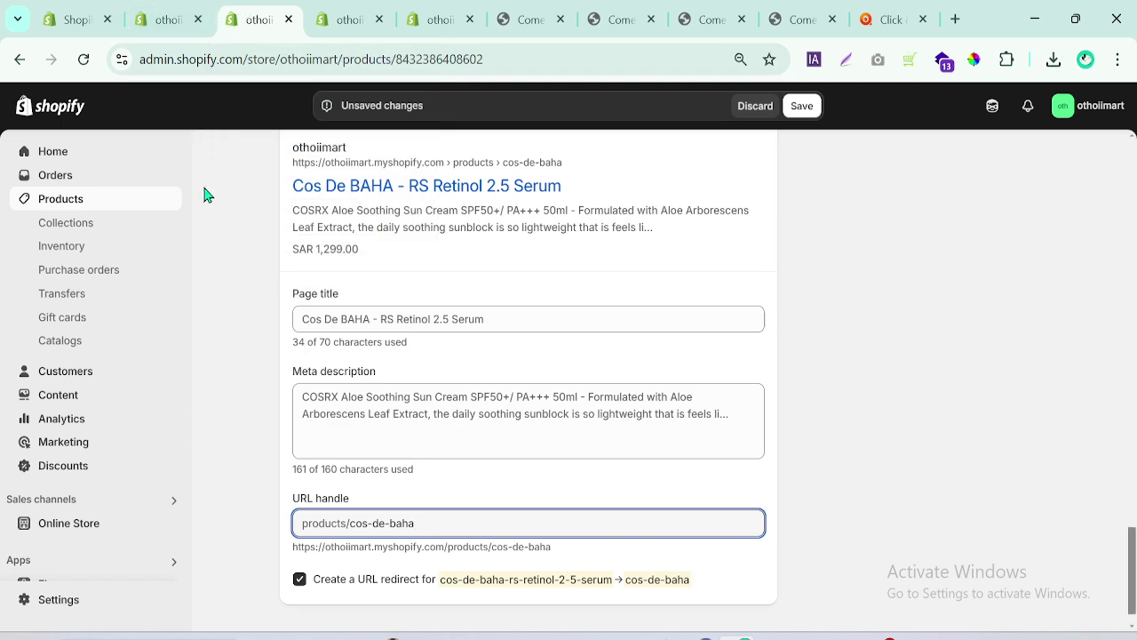
pyautogui.click(345, 16)
pyautogui.click(436, 16)
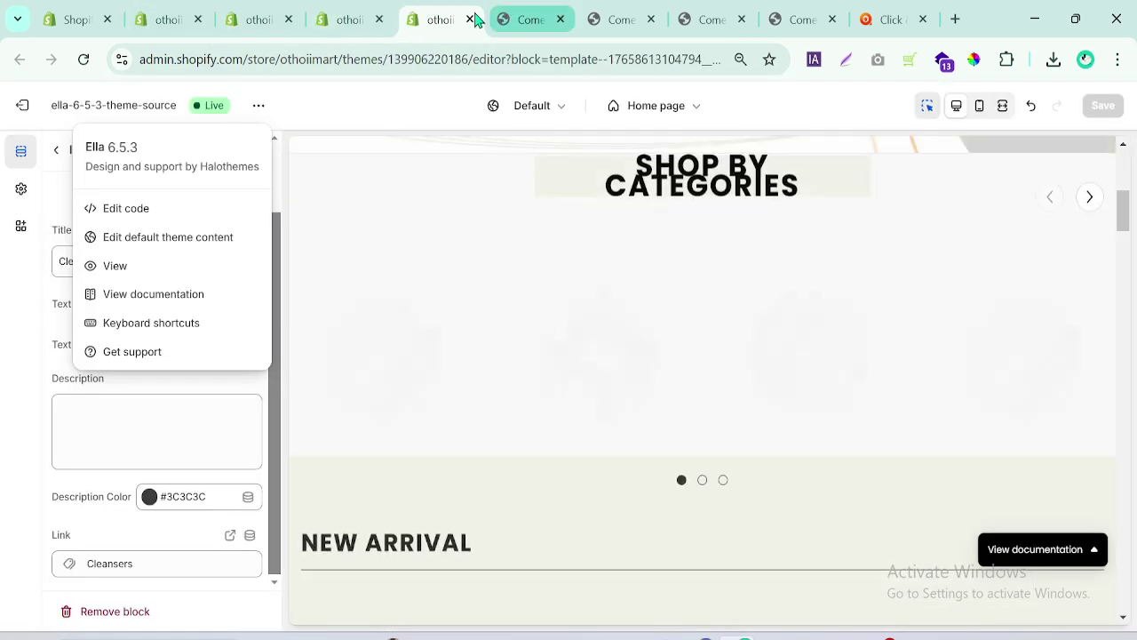
pyautogui.moveTo(1124, 210); pyautogui.dragTo(1124, 291)
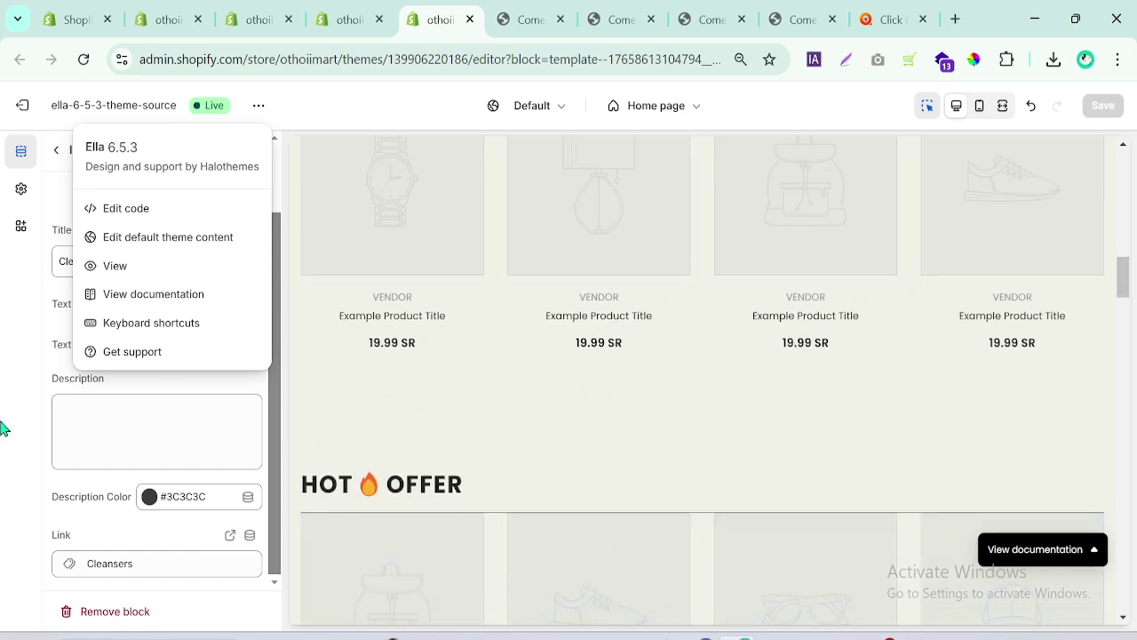
pyautogui.moveTo(1132, 257)
pyautogui.mouseDown()
pyautogui.moveTo(1123, 395)
pyautogui.moveTo(1136, 435)
pyautogui.mouseUp()
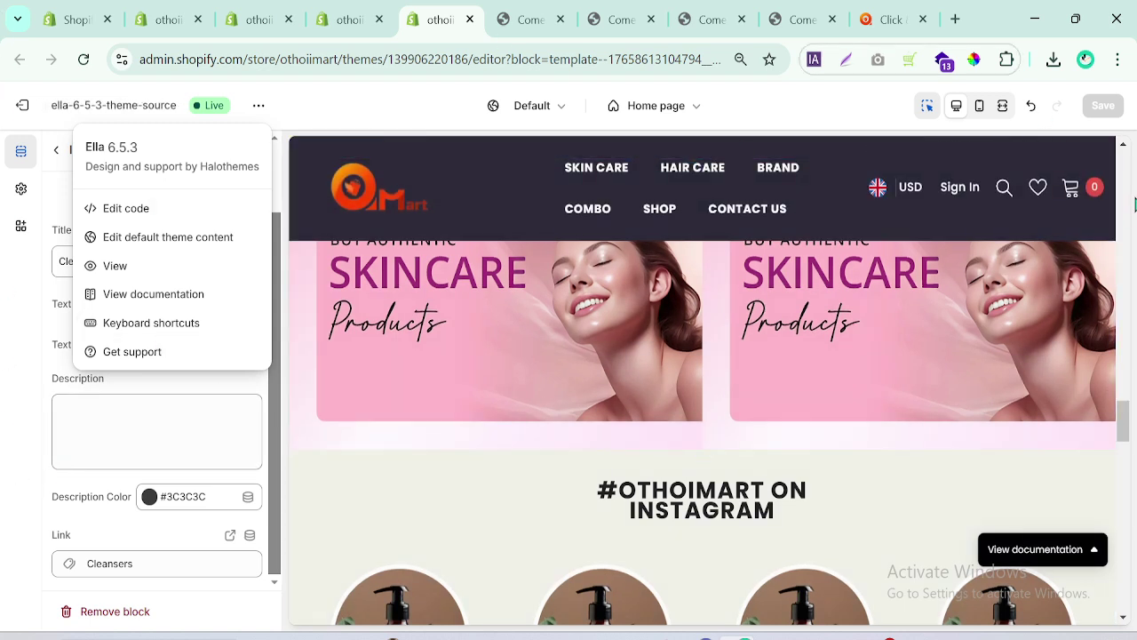
pyautogui.moveTo(1125, 405); pyautogui.dragTo(1122, 164)
pyautogui.click(11, 376)
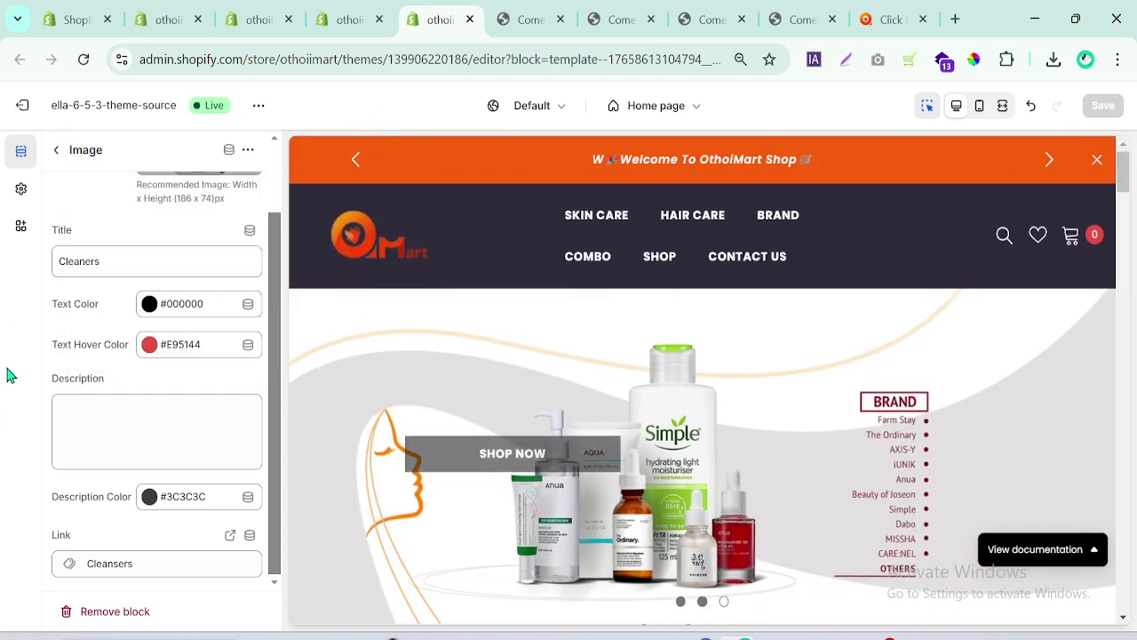